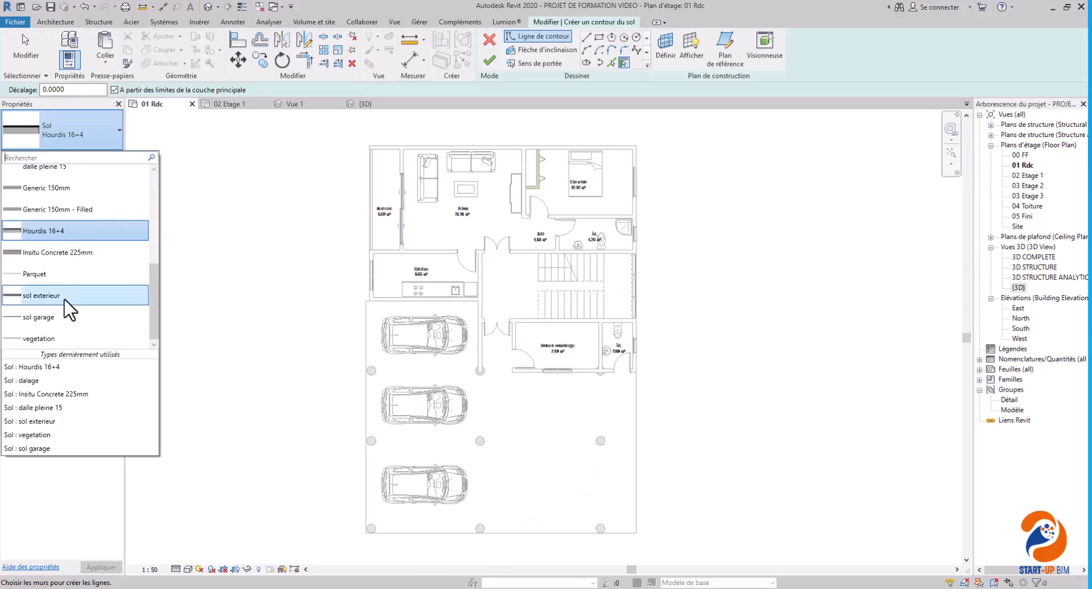
Step: Choose the dalage floor type and set its height offset from level 01 Rdc to 0
scroll(84, 309, "up", 1)
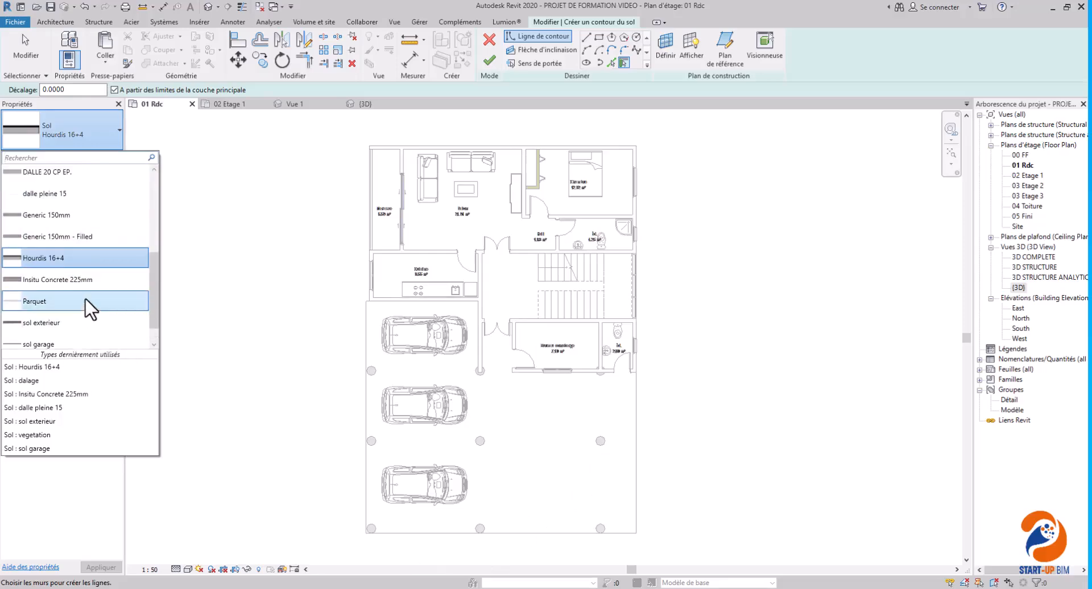
scroll(88, 301, "up", 2)
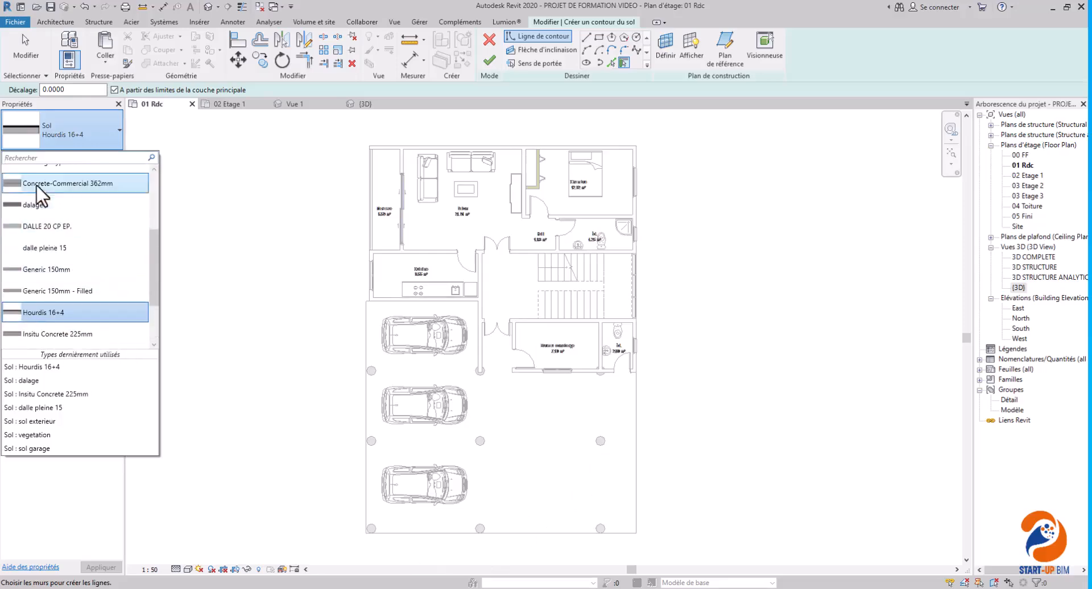
left_click(38, 205)
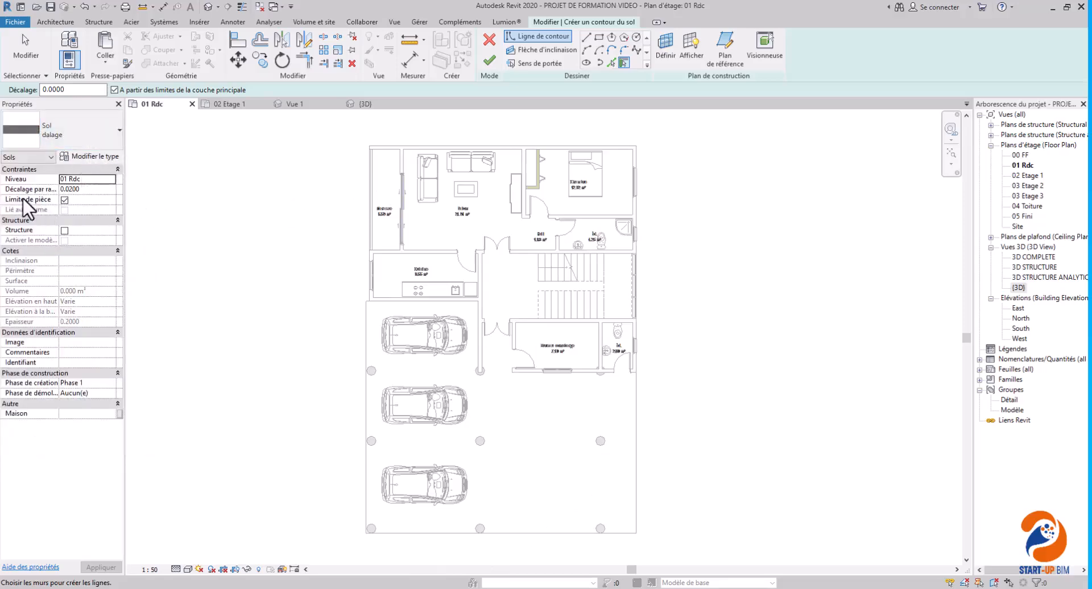
left_click_drag(86, 192, 67, 206)
key("Return")
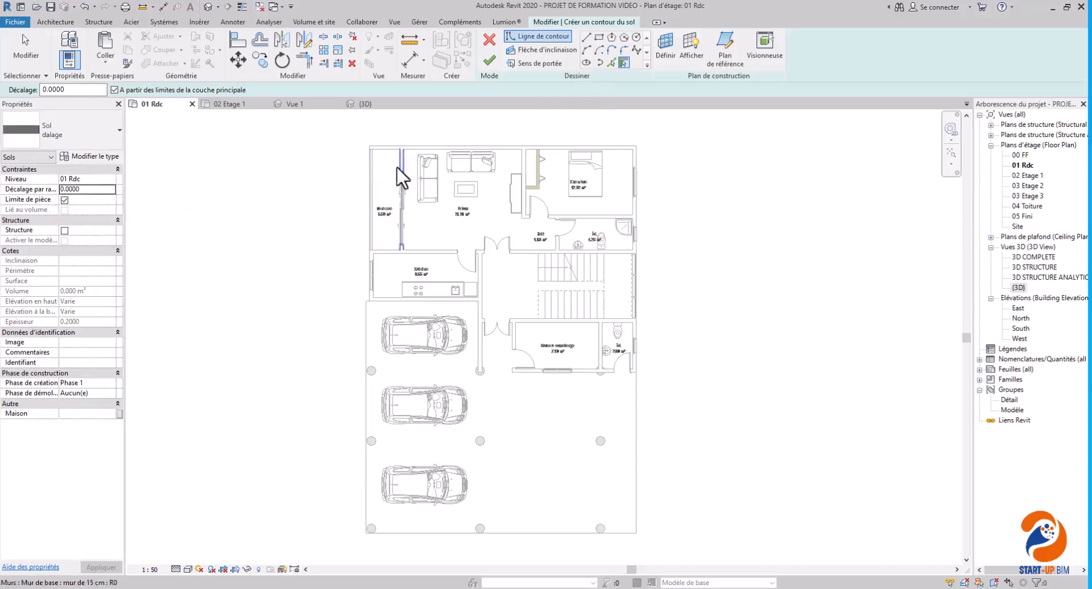
Step: Draw the floor's upper boundary line along the outer wall face from the terrace corner to the bedroom corner
scroll(392, 150, "up", 2)
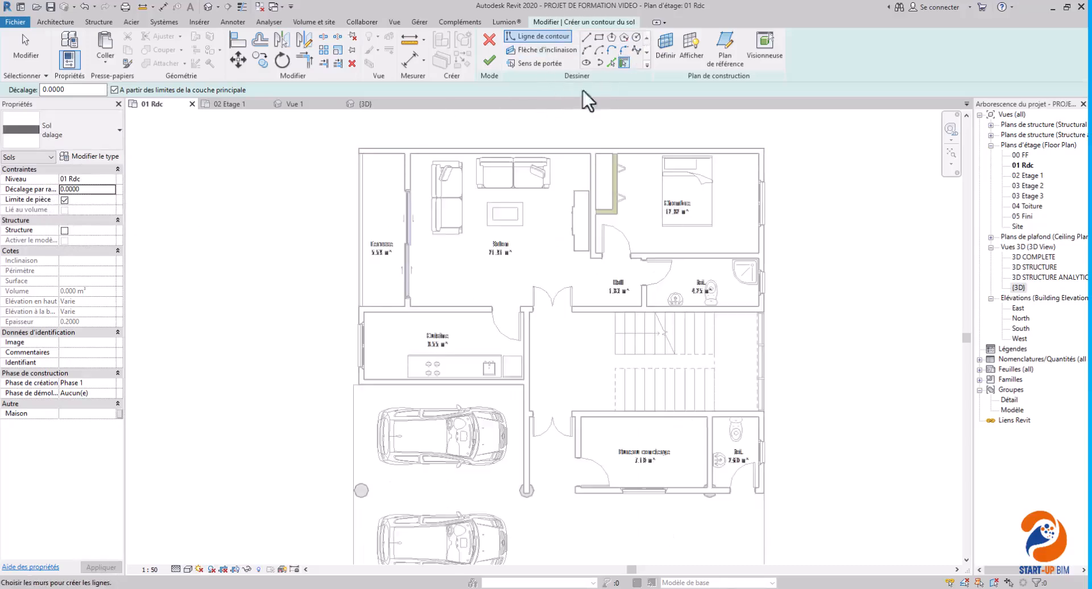
left_click(586, 38)
scroll(305, 147, "up", 2)
left_click(305, 151)
scroll(294, 181, "down", 2)
scroll(799, 162, "up", 2)
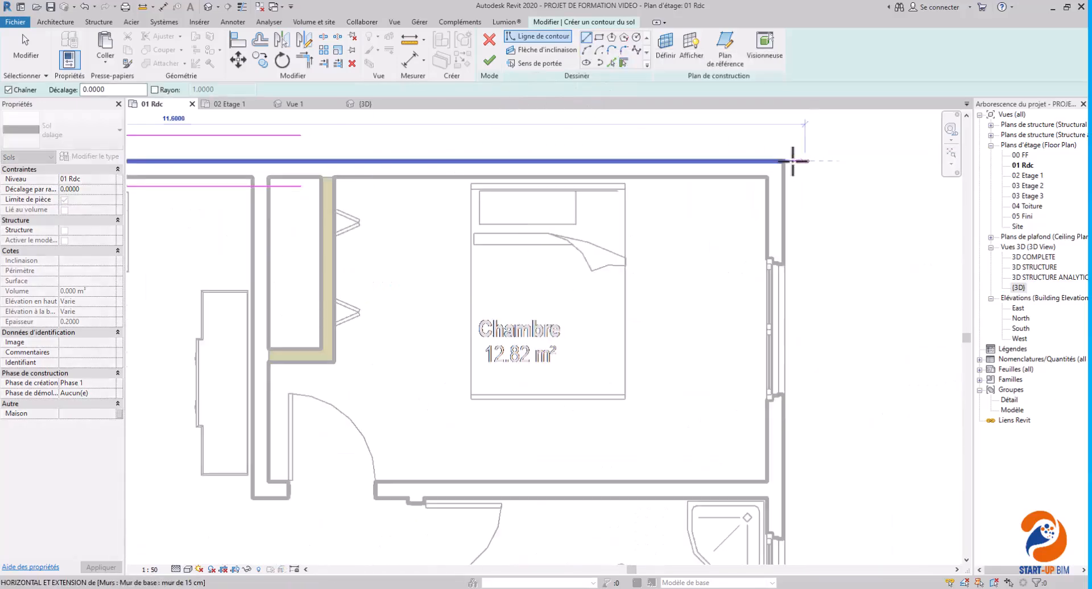
left_click(778, 171)
Step: Continue the floor boundary down the stair side of the building and across the front edge of the parking area
scroll(774, 174, "down", 2)
scroll(785, 446, "down", 2)
scroll(775, 476, "up", 4)
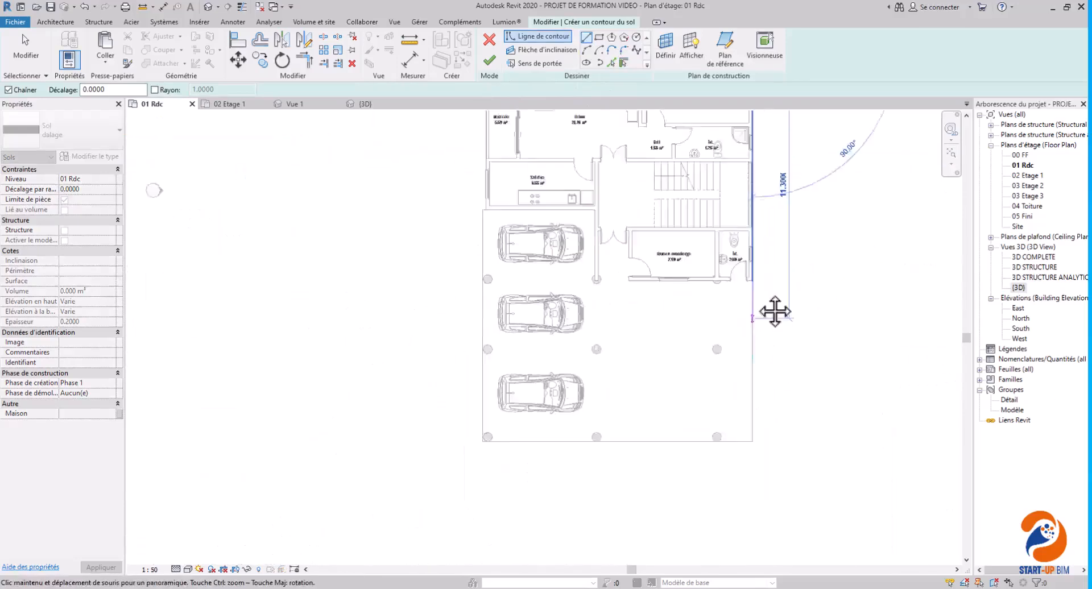
left_click(751, 415)
scroll(743, 426, "down", 2)
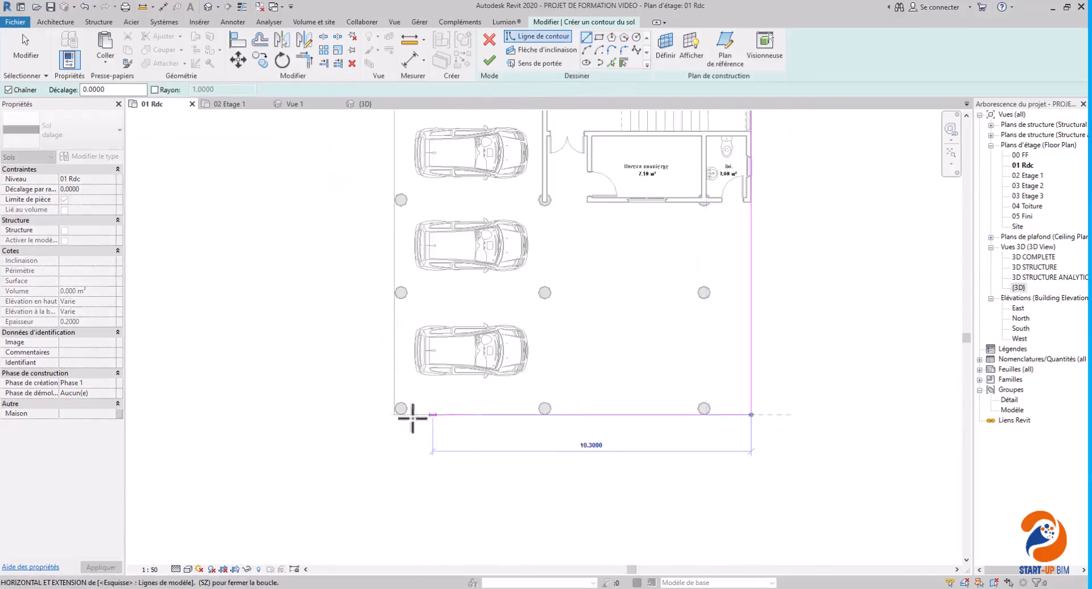
scroll(390, 419, "up", 4)
scroll(387, 403, "up", 3)
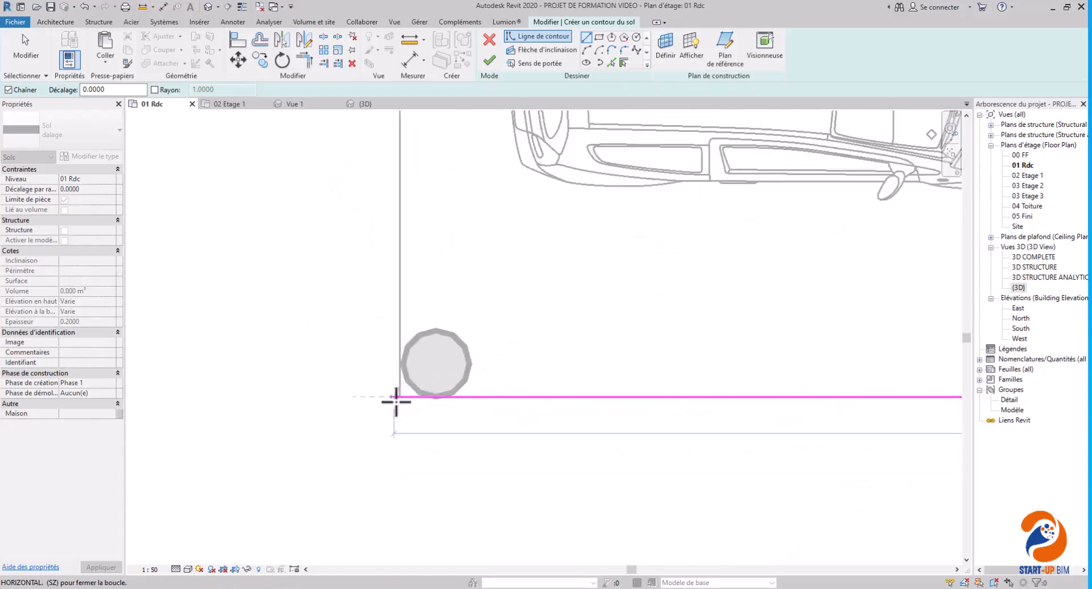
left_click(405, 398)
Step: Continue the floor boundary up the outer side of the parking area to the kitchen's outer wall
scroll(401, 404, "down", 3)
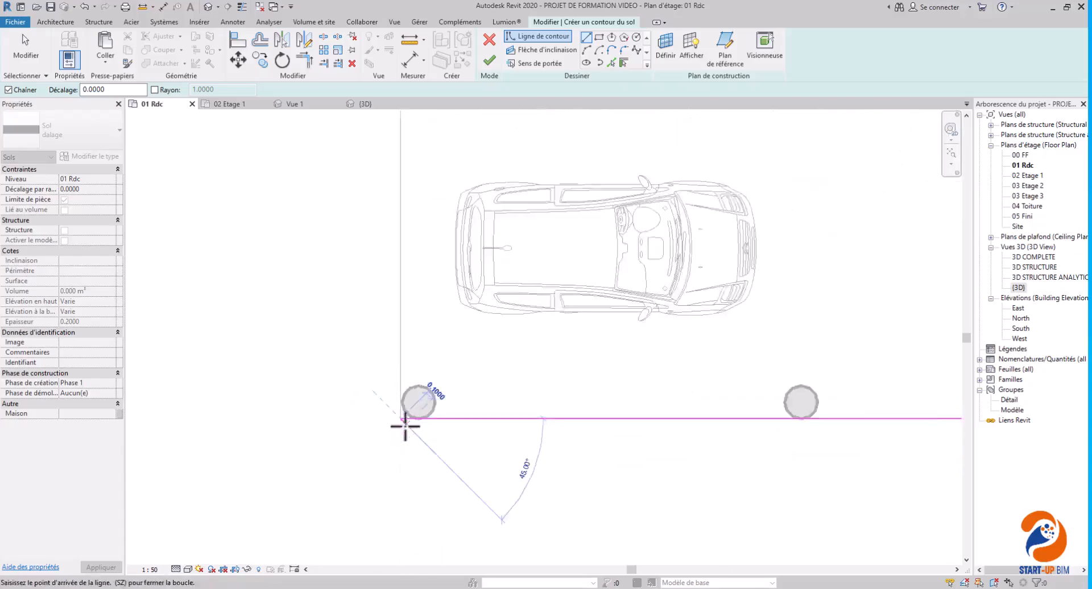
scroll(405, 545, "up", 2)
scroll(395, 237, "up", 4)
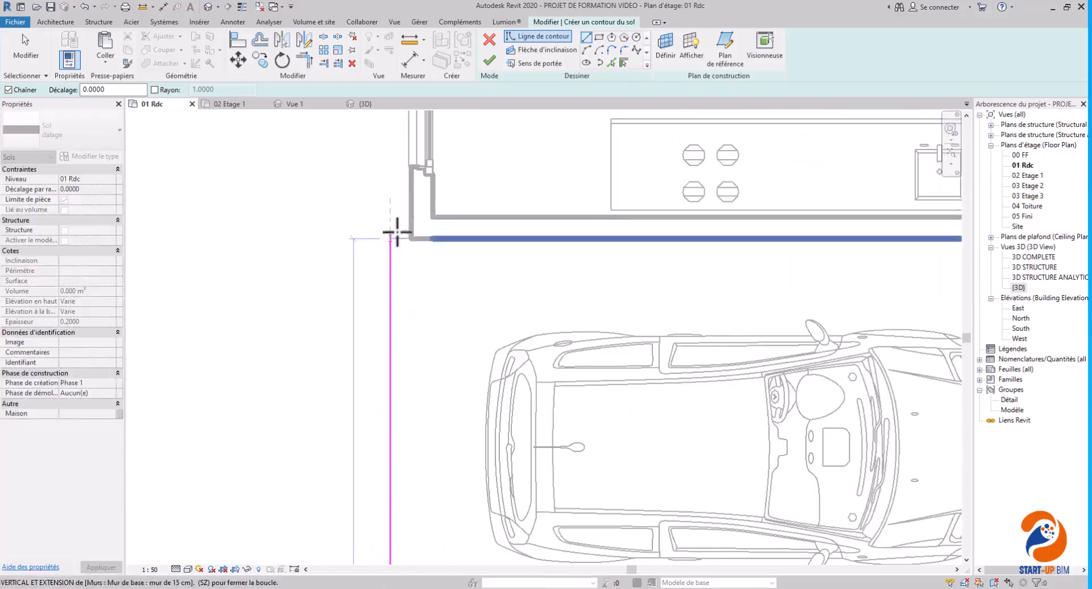
left_click(400, 242)
Step: Close the floor boundary along the kitchen and terrace edge to its starting corner and end the line command
scroll(440, 243, "down", 5)
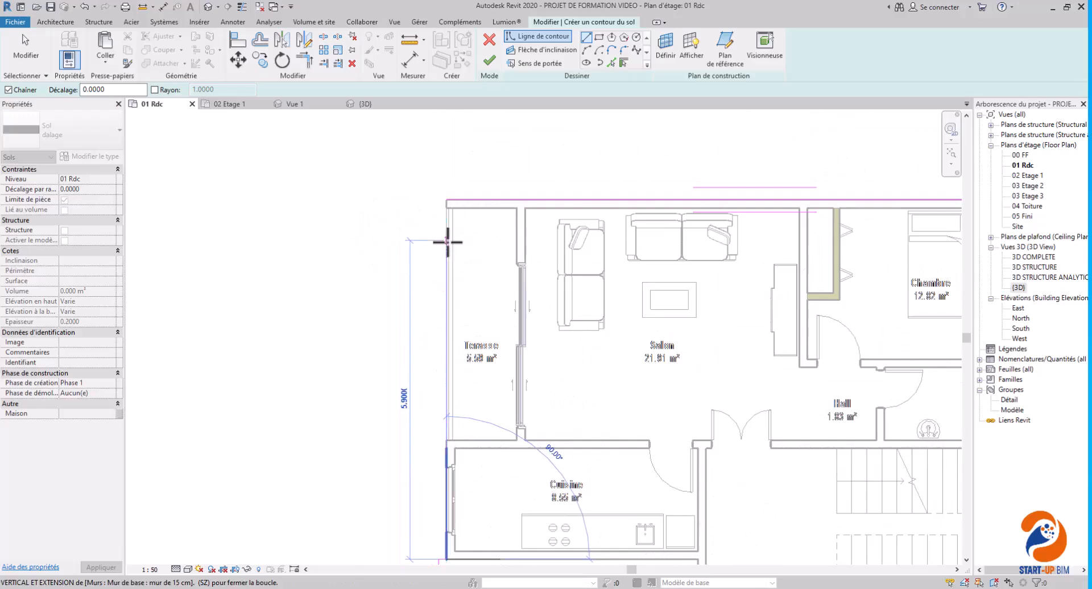
scroll(446, 455, "up", 3)
scroll(446, 456, "down", 3)
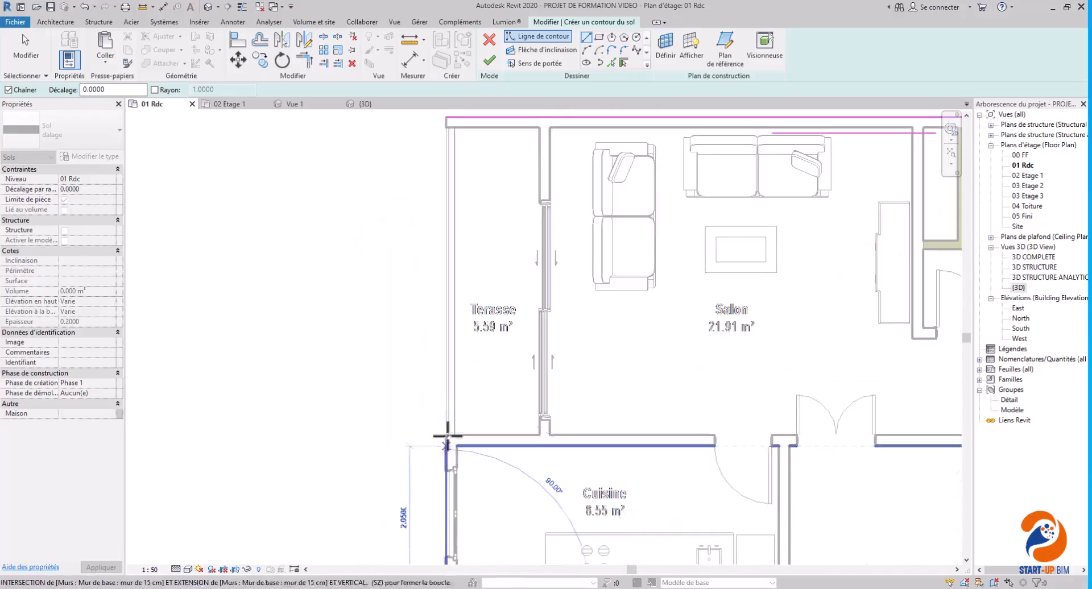
middle_click_drag(473, 230, 432, 324)
scroll(437, 307, "up", 4)
left_click(440, 223)
scroll(409, 198, "down", 3)
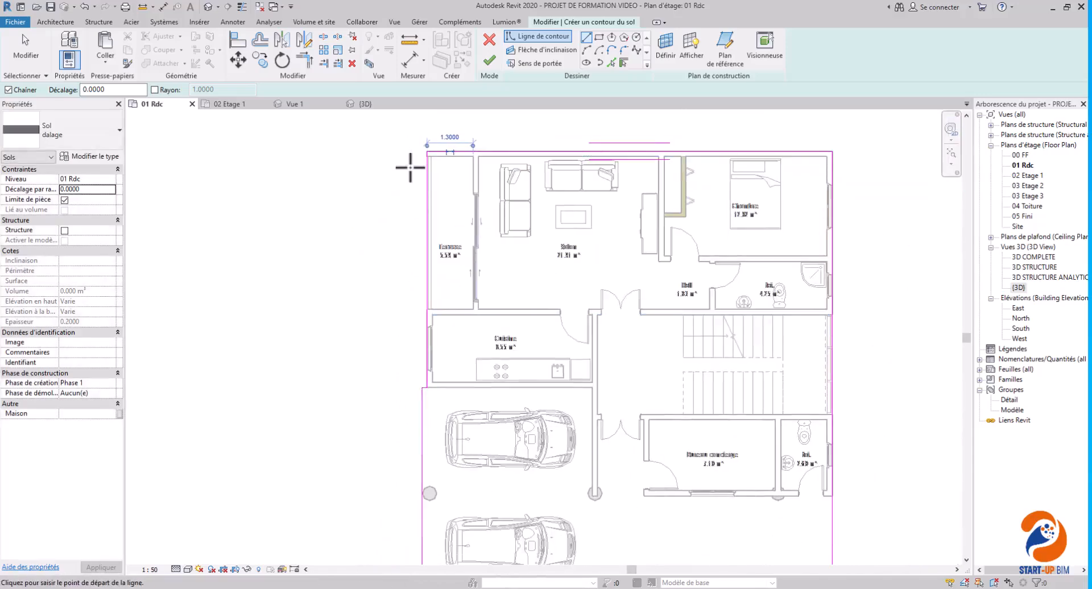
middle_click_drag(361, 300, 359, 339)
right_click(350, 266)
left_click(364, 271)
right_click(358, 252)
left_click(373, 259)
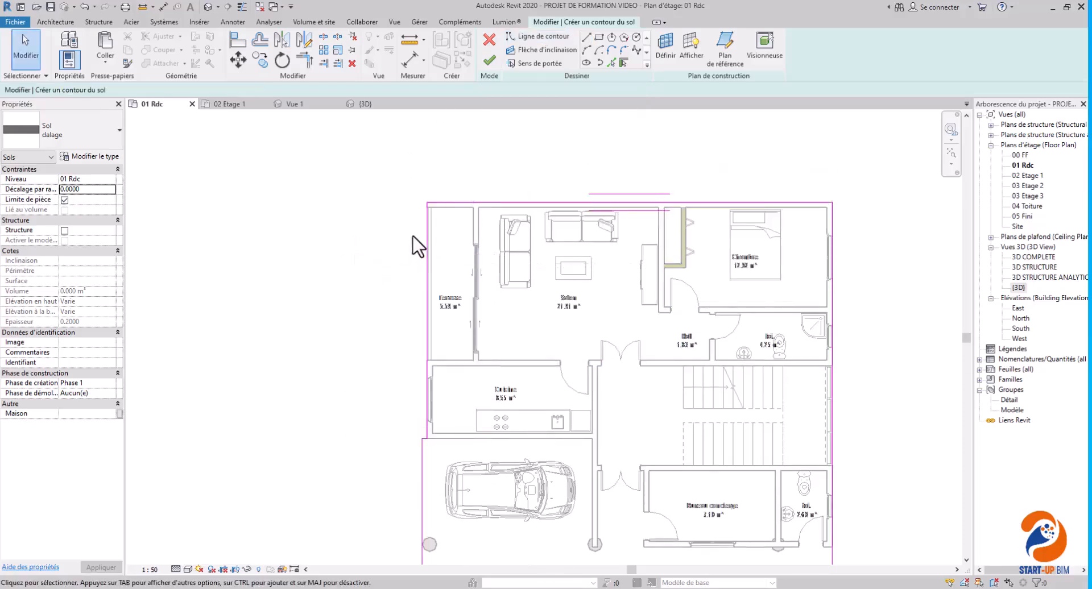
Step: Pull the terrace-side boundary line's upper end down to about 0.14 m below the wall's inner face, leaving the loop open
scroll(431, 228, "up", 3)
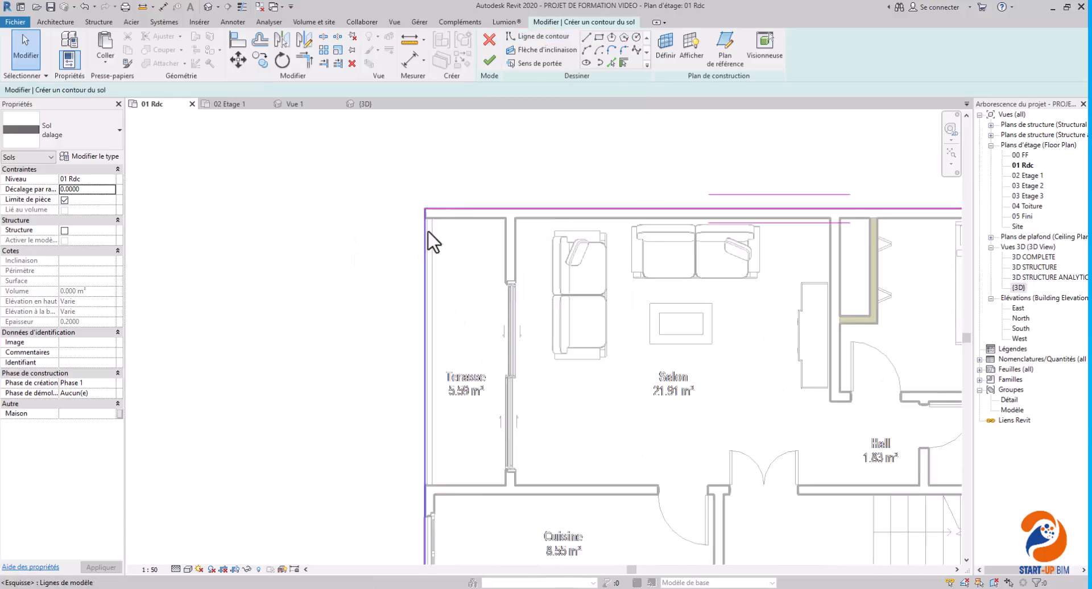
left_click(429, 235)
scroll(428, 231, "up", 2)
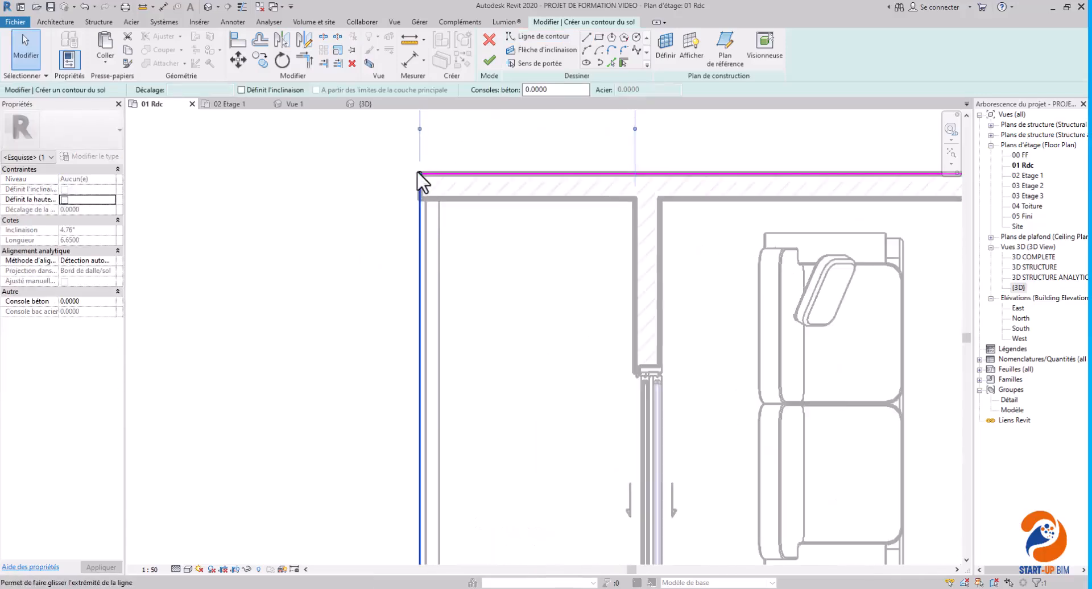
left_click_drag(419, 173, 419, 222)
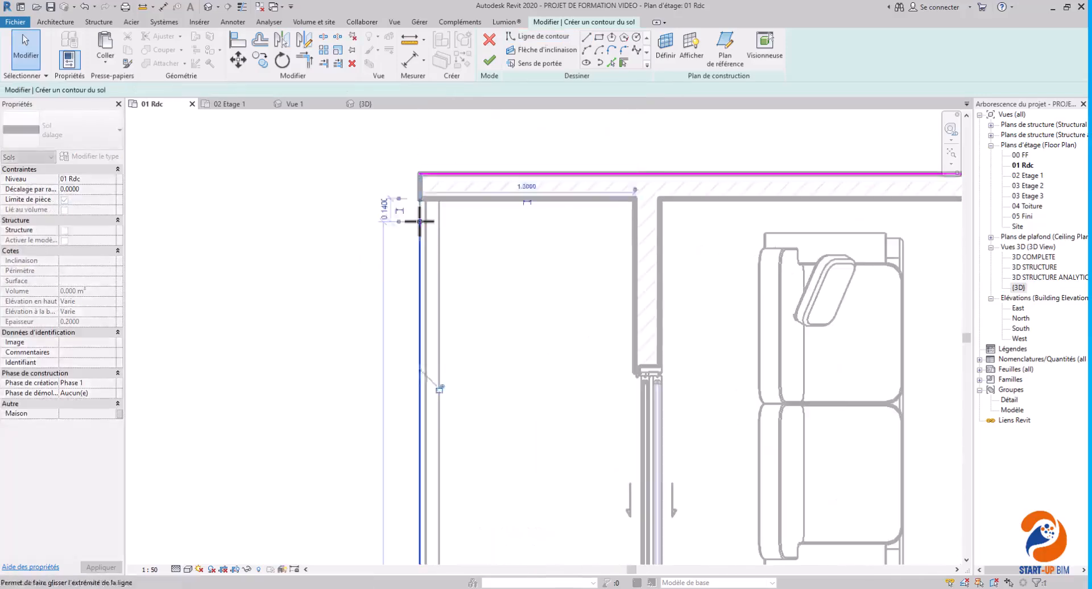
left_click(308, 216)
scroll(361, 215, "down", 2)
scroll(367, 224, "down", 2)
scroll(383, 224, "up", 5)
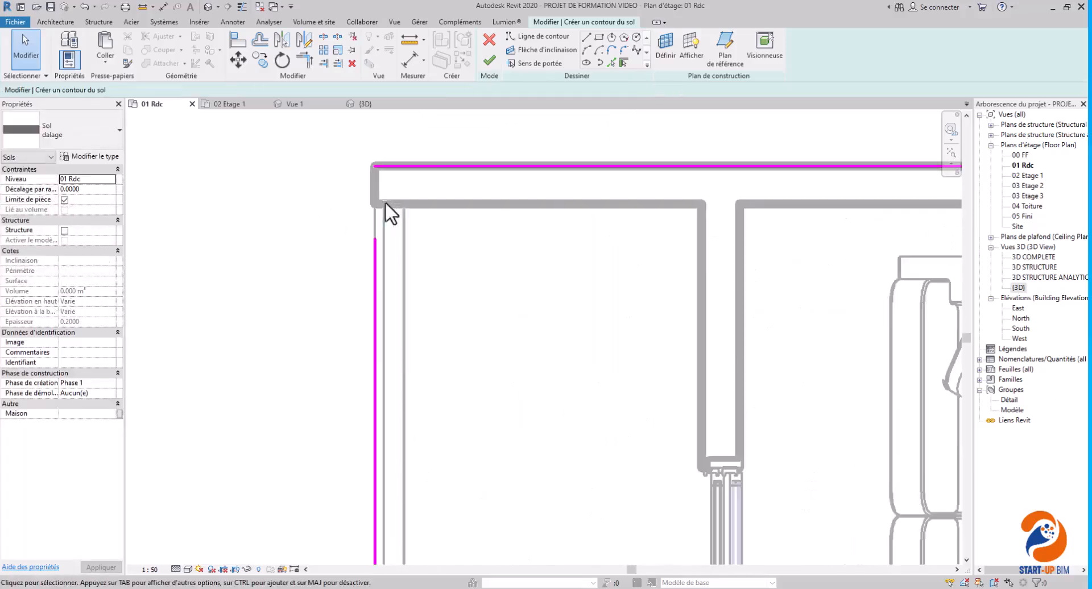
scroll(374, 180, "down", 5)
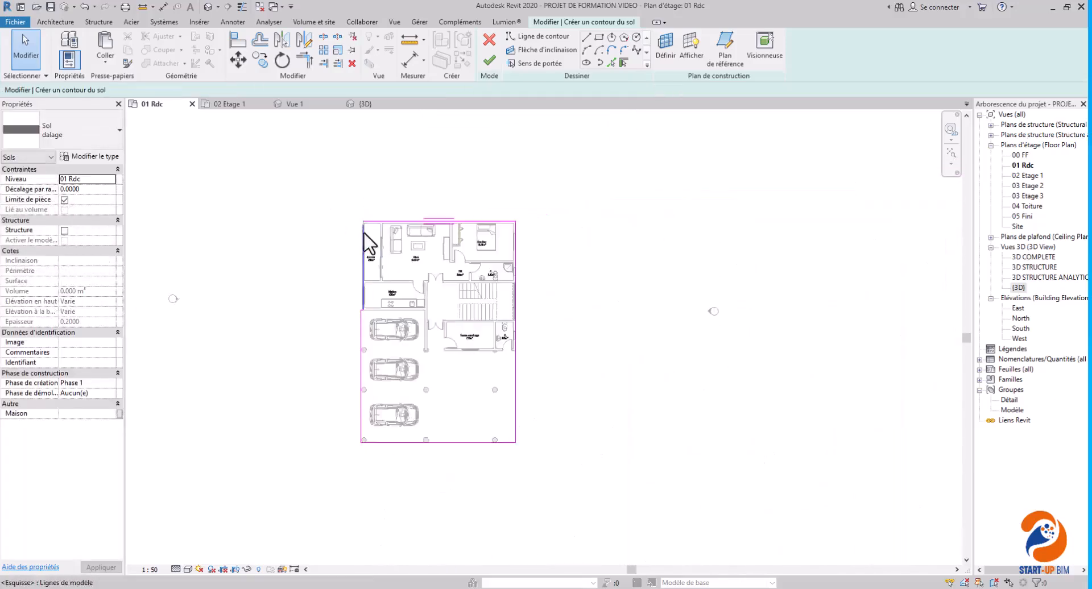
scroll(373, 341, "up", 5)
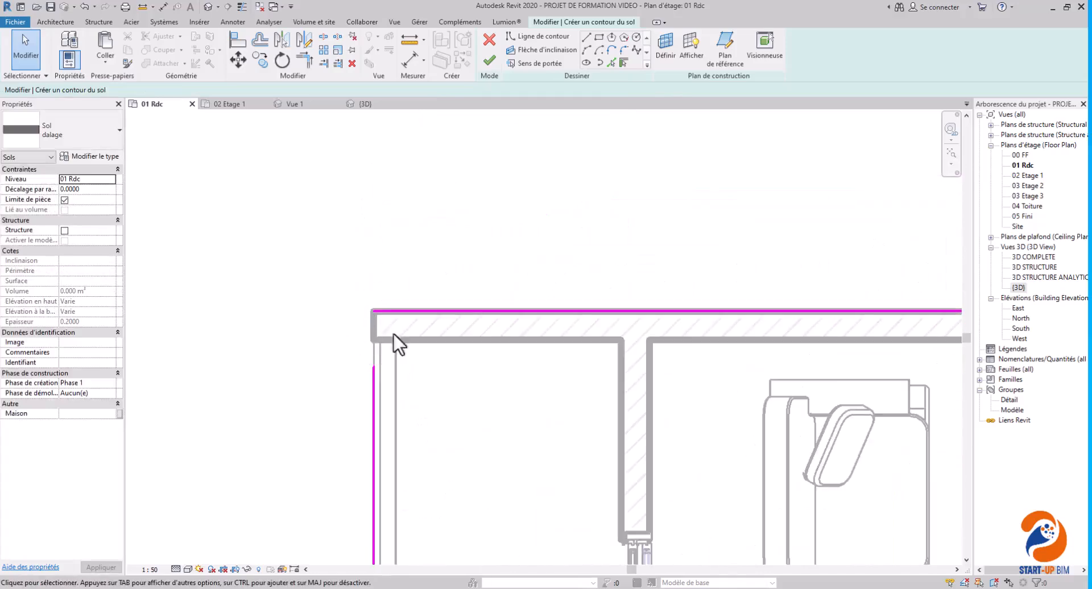
Step: Try to finish the floor sketch with the open corner, then continue editing the sketch
left_click(485, 63)
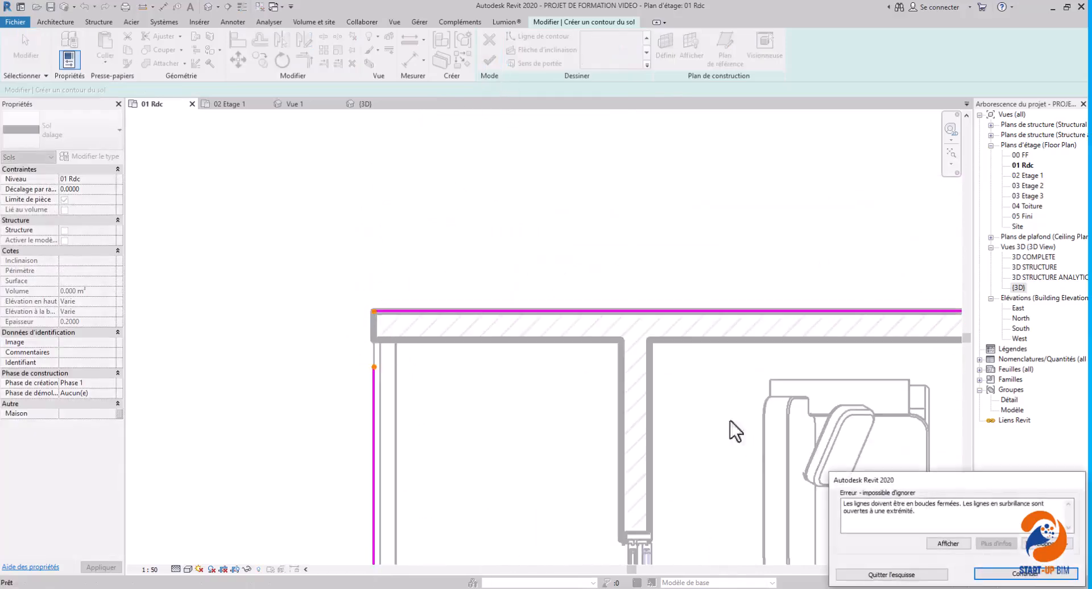
left_click_drag(903, 482, 744, 414)
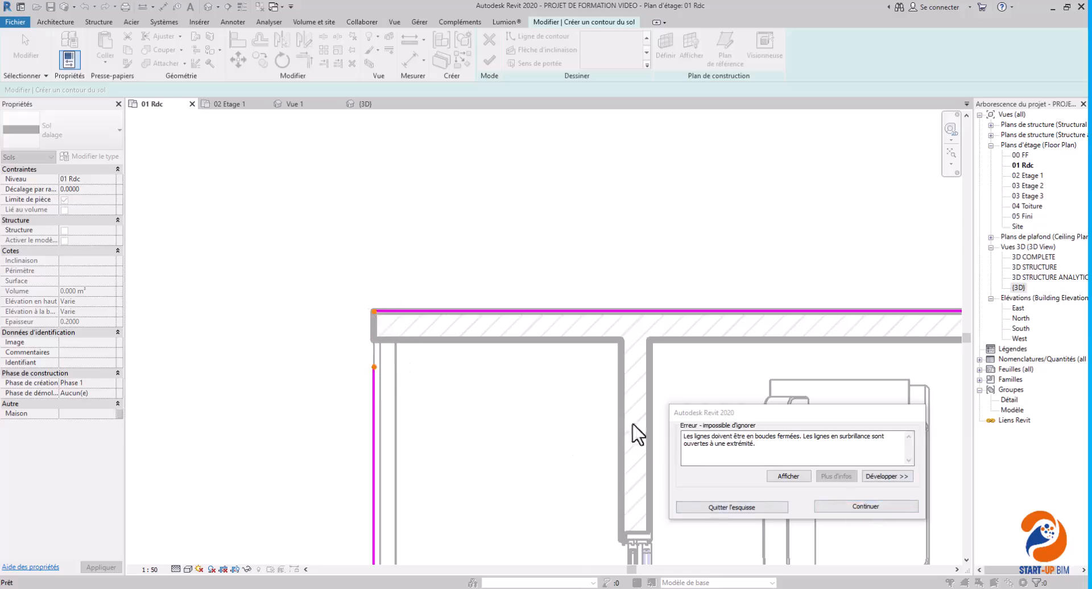
left_click(865, 507)
Step: Extend the terrace-side boundary line back to the end of the upper boundary line to close the loop
left_click(374, 378)
left_click_drag(373, 370, 373, 312)
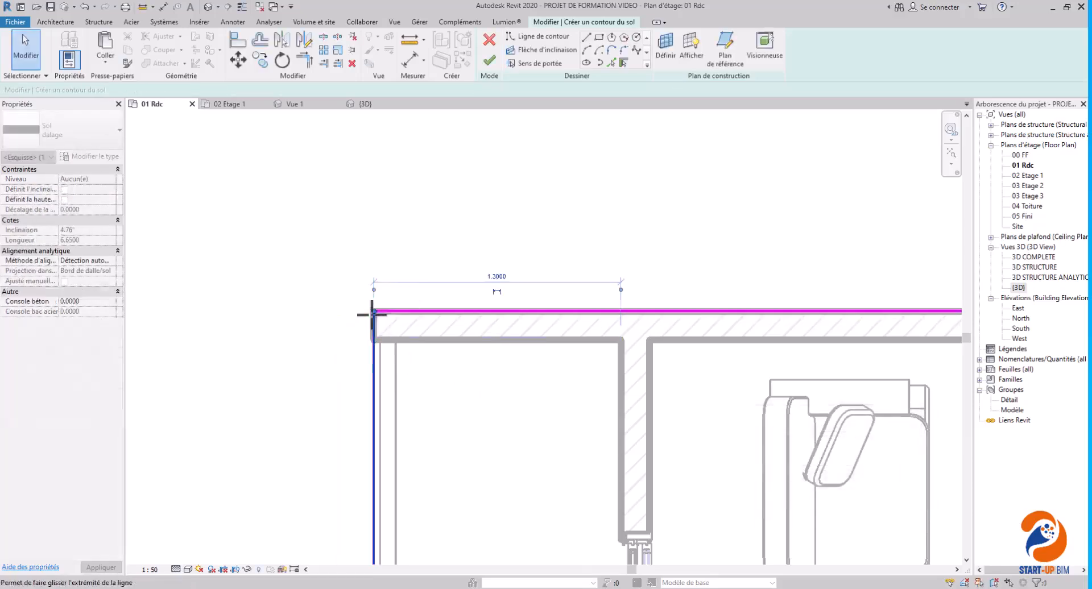
left_click(409, 259)
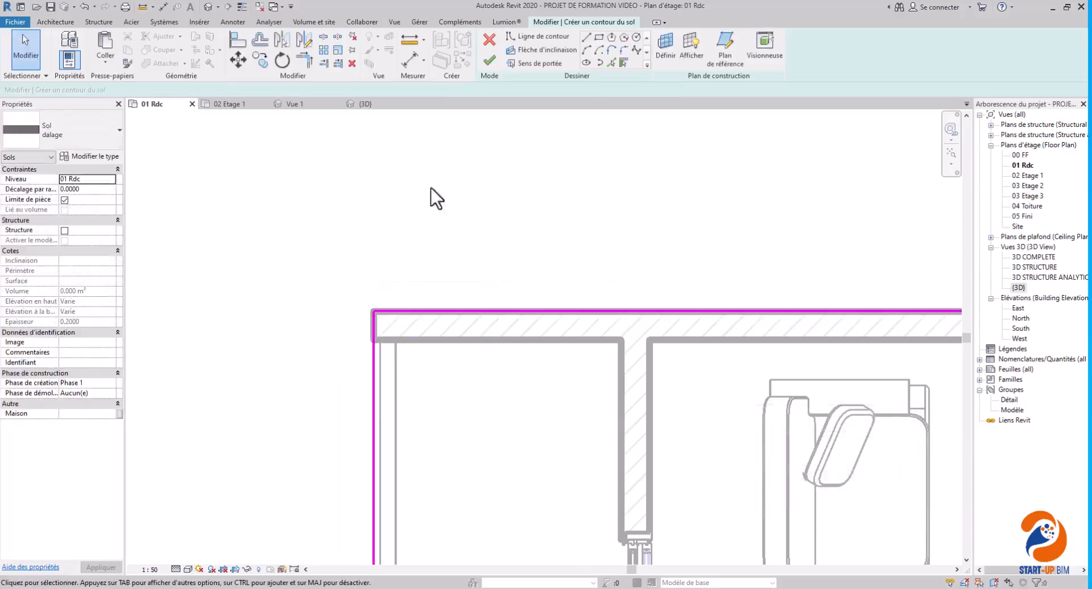
Step: Draw an extra boundary line about 0.52 m long over the upper boundary line, starting at the terrace corner
left_click(612, 61)
left_click(586, 37)
left_click(375, 314)
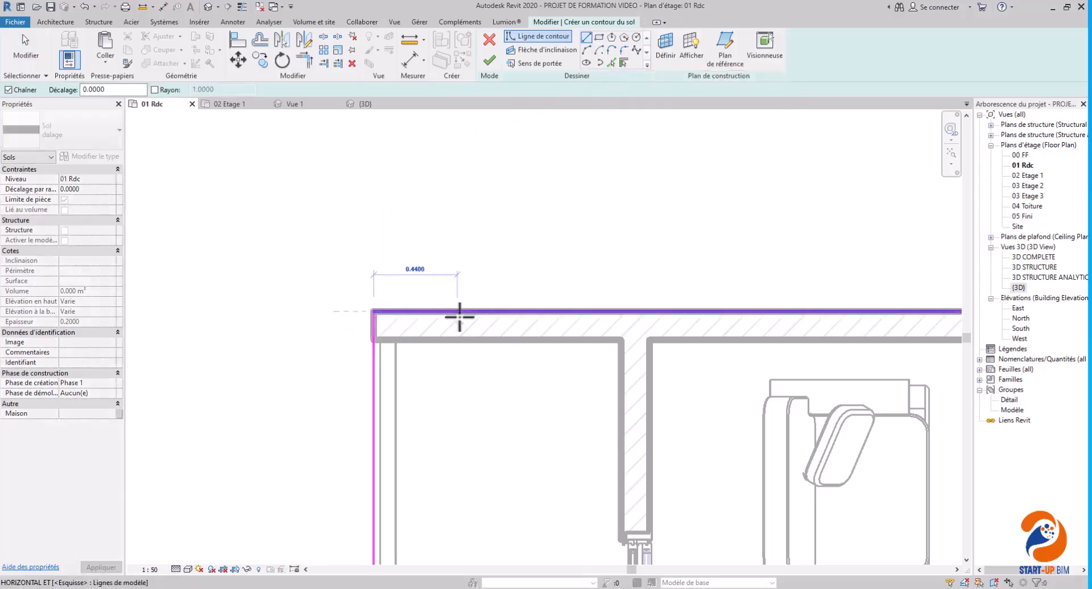
left_click(473, 312)
key("Escape")
right_click(490, 228)
right_click(496, 229)
left_click(515, 233)
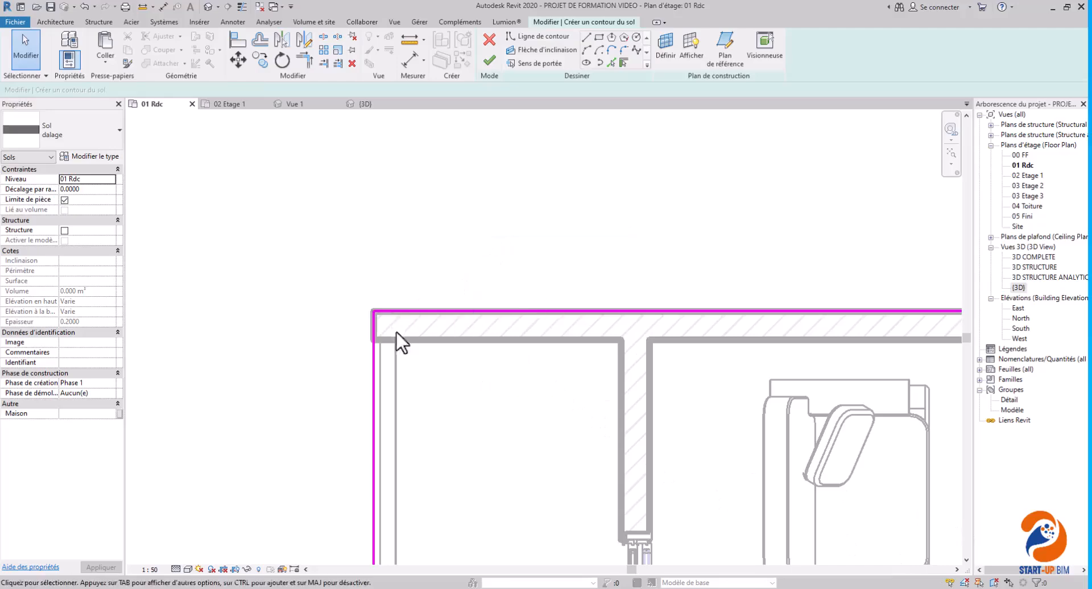
Step: Try to finish the floor sketch with the overlapping lines, then continue editing the sketch
scroll(465, 344, "down", 1)
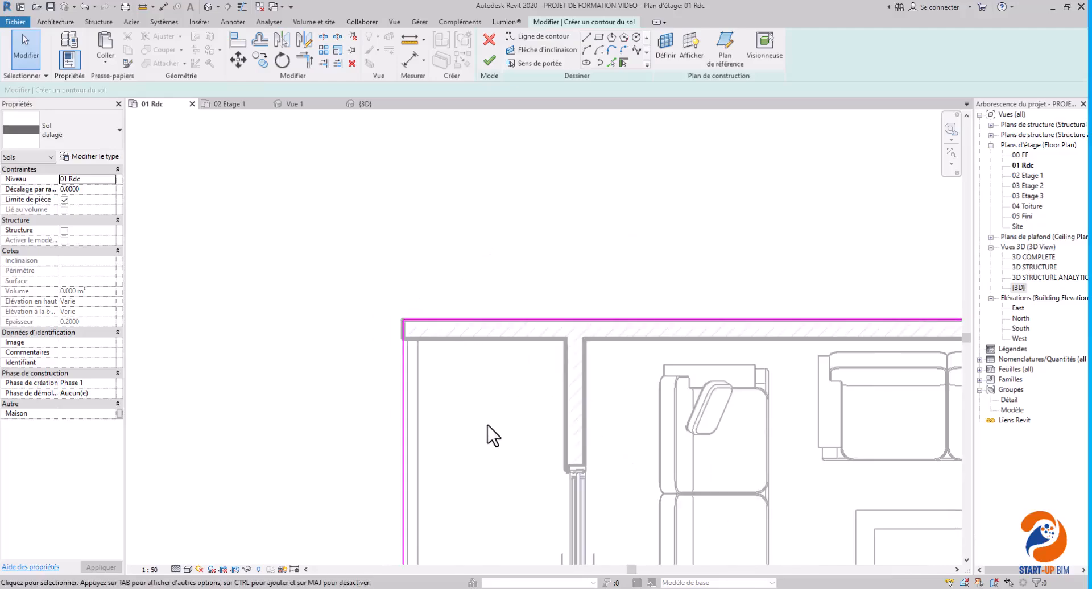
scroll(488, 436, "down", 2)
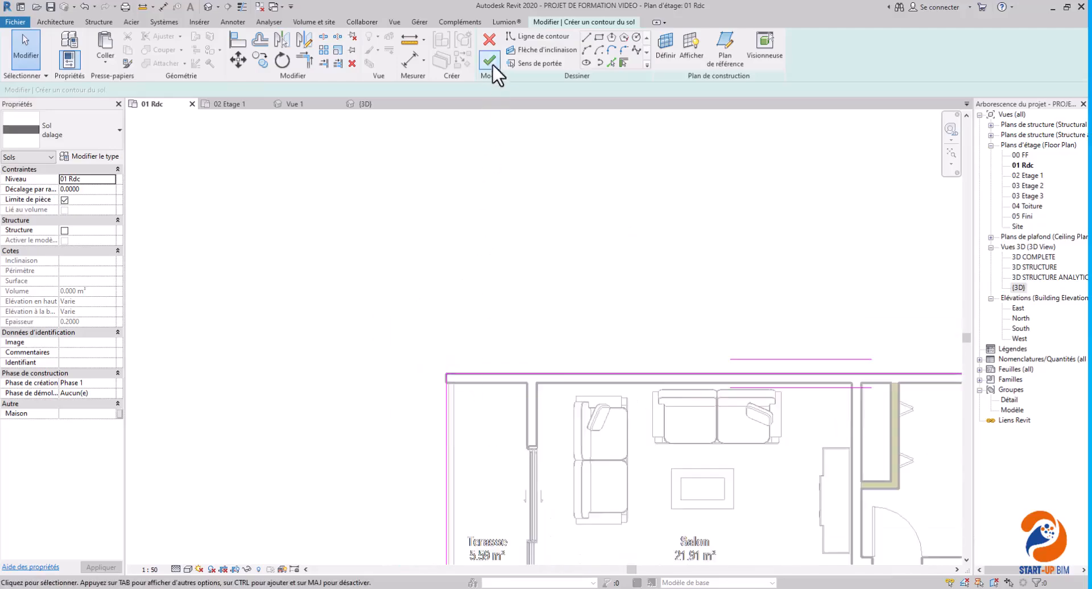
left_click(492, 61)
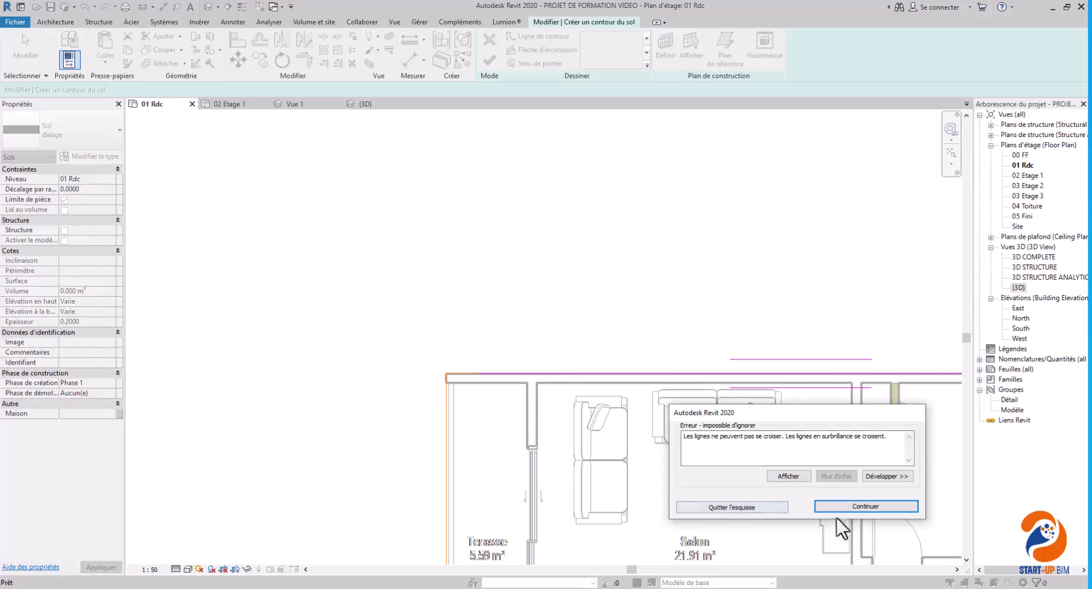
left_click(865, 507)
Step: Delete the short extra sketch line that overlaps the upper boundary line at the terrace corner
scroll(432, 375, "up", 3)
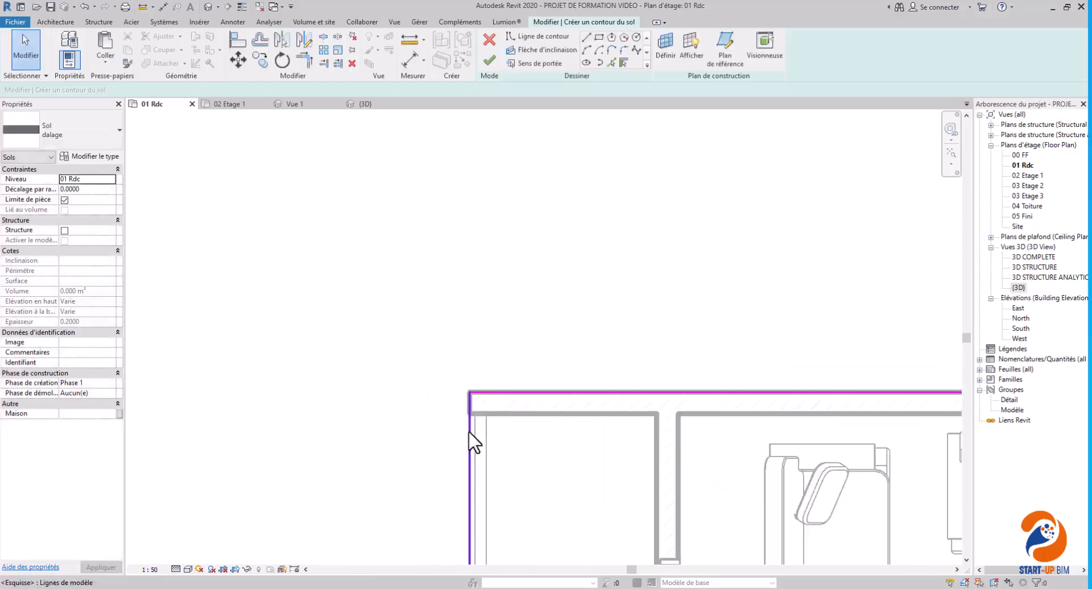
scroll(505, 376, "up", 2)
left_click_drag(596, 492, 506, 353)
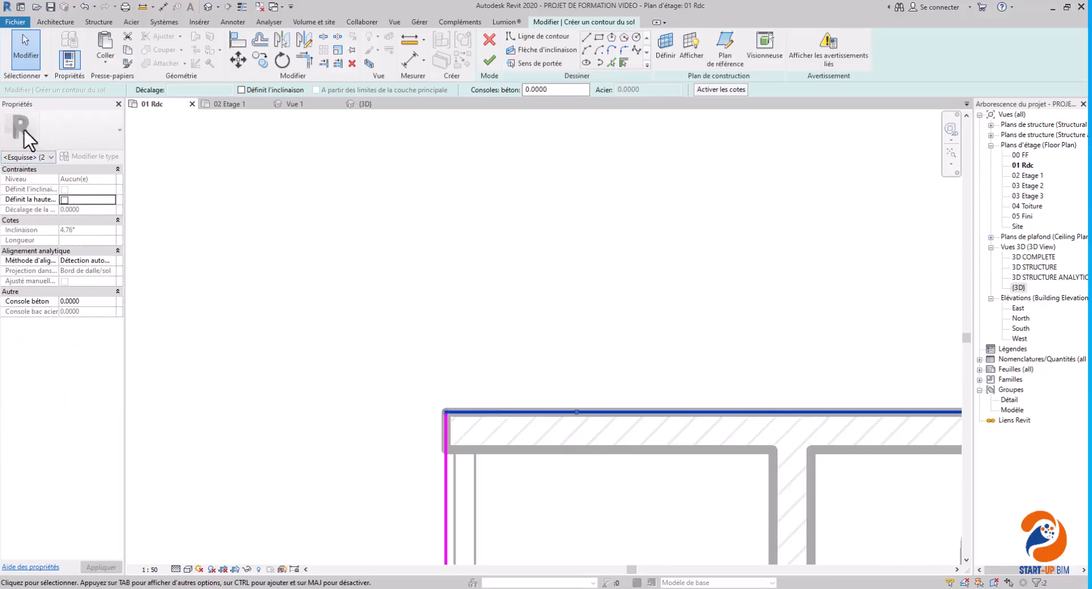
left_click(51, 157)
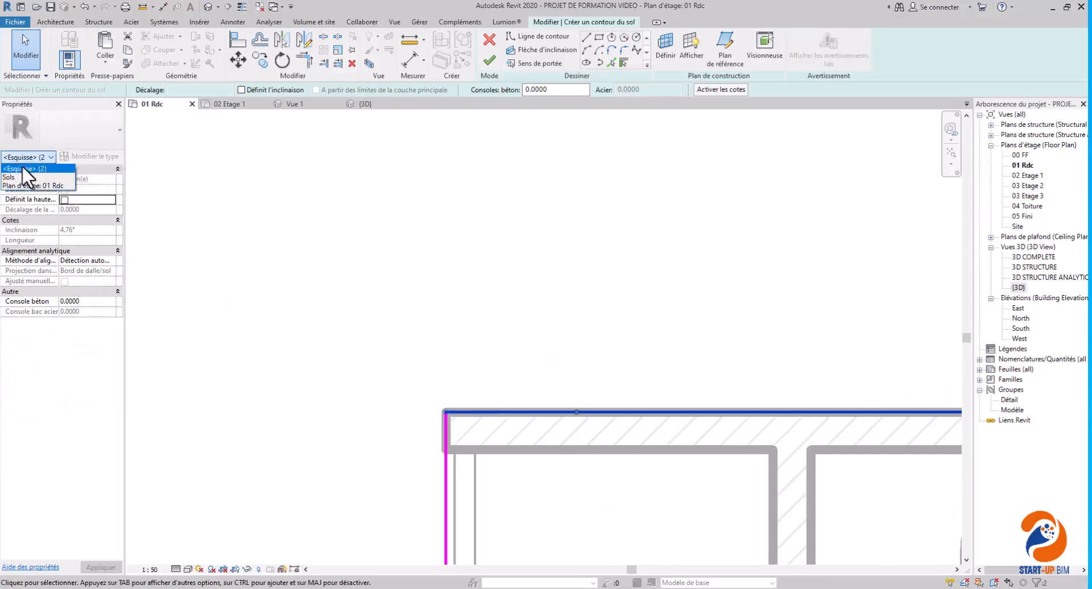
left_click(481, 326)
left_click(498, 300)
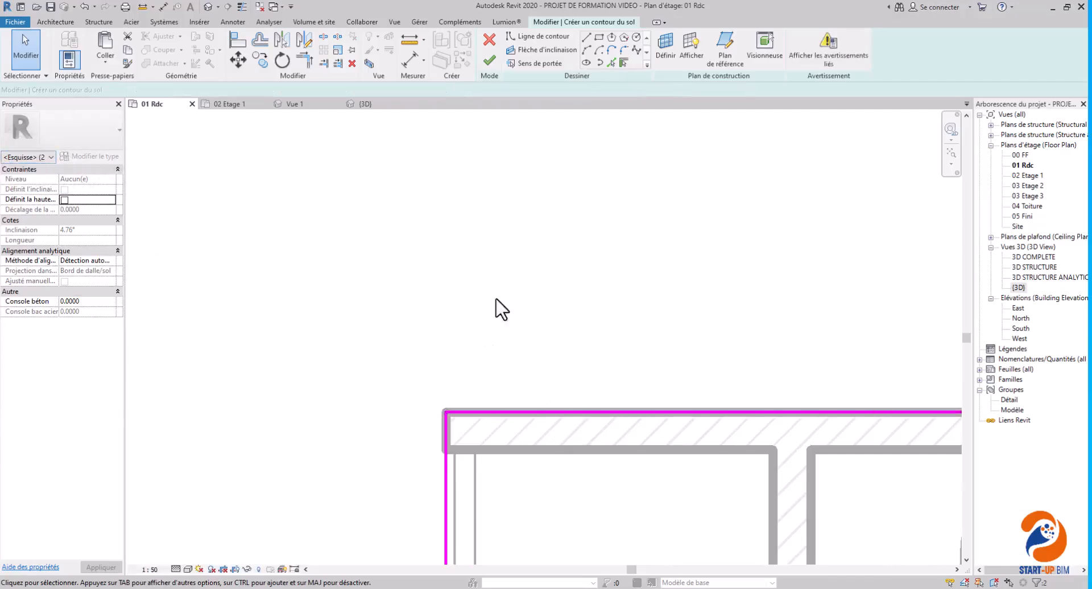
left_click(545, 413)
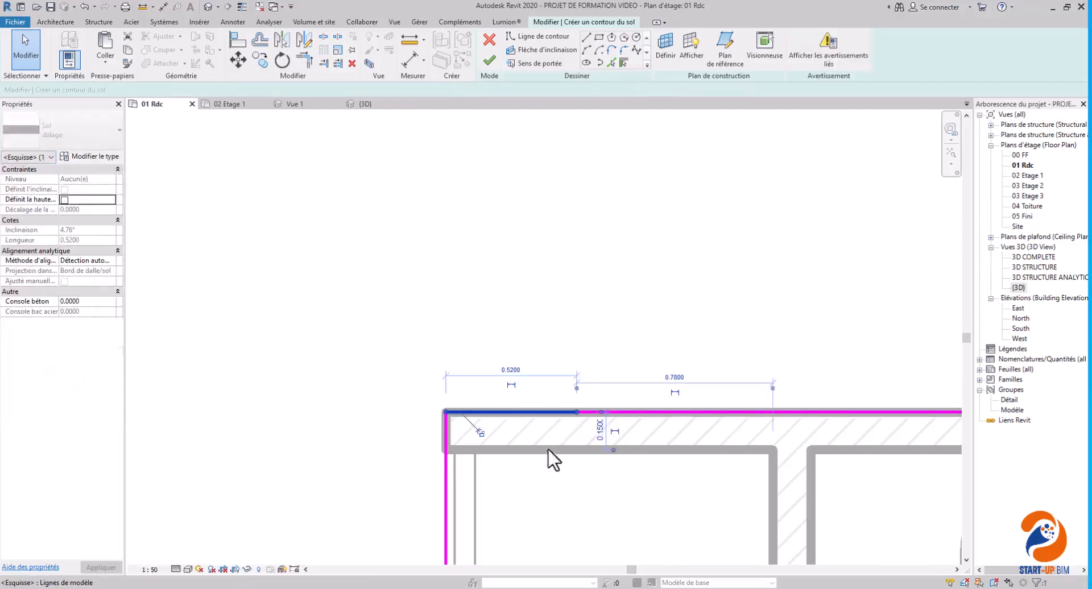
left_click(353, 64)
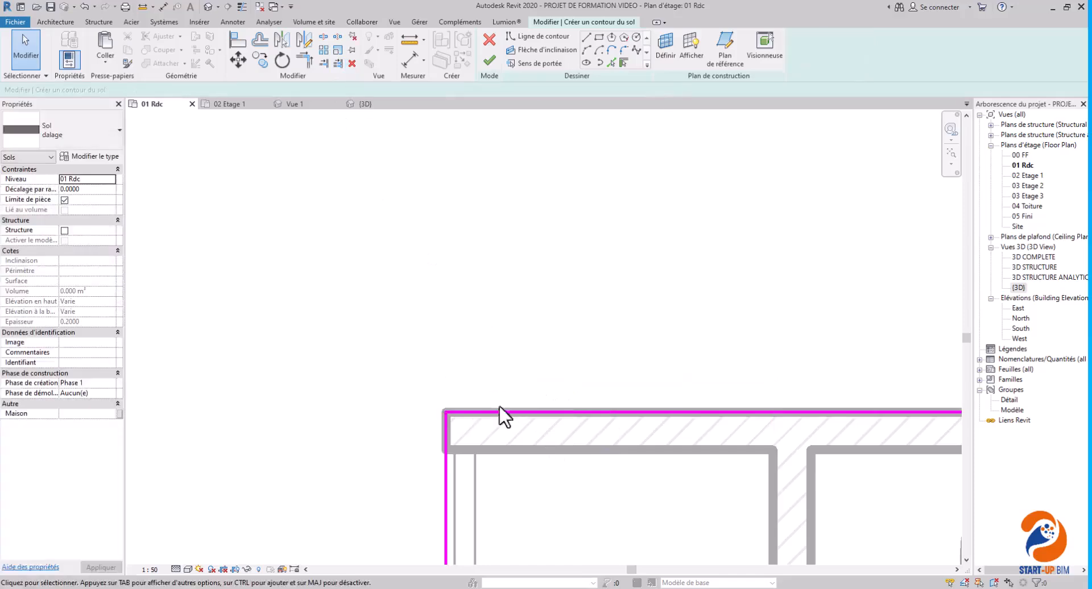
Step: Stretch the terrace-side boundary line about 0.07 m past the upper boundary line, try to finish the sketch, and continue editing
scroll(448, 402, "up", 3)
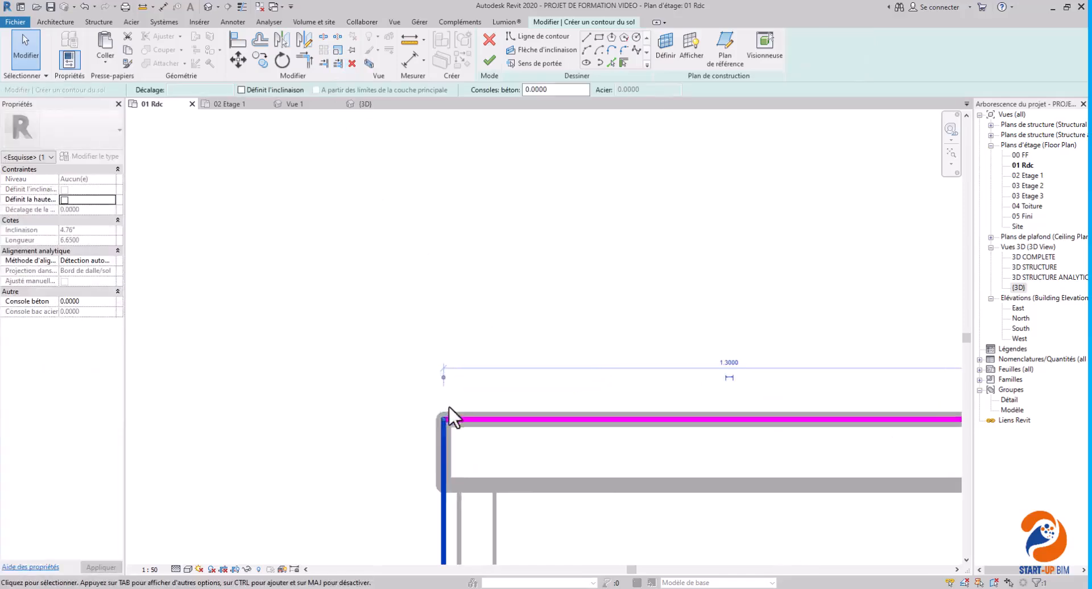
left_click_drag(441, 418, 443, 389)
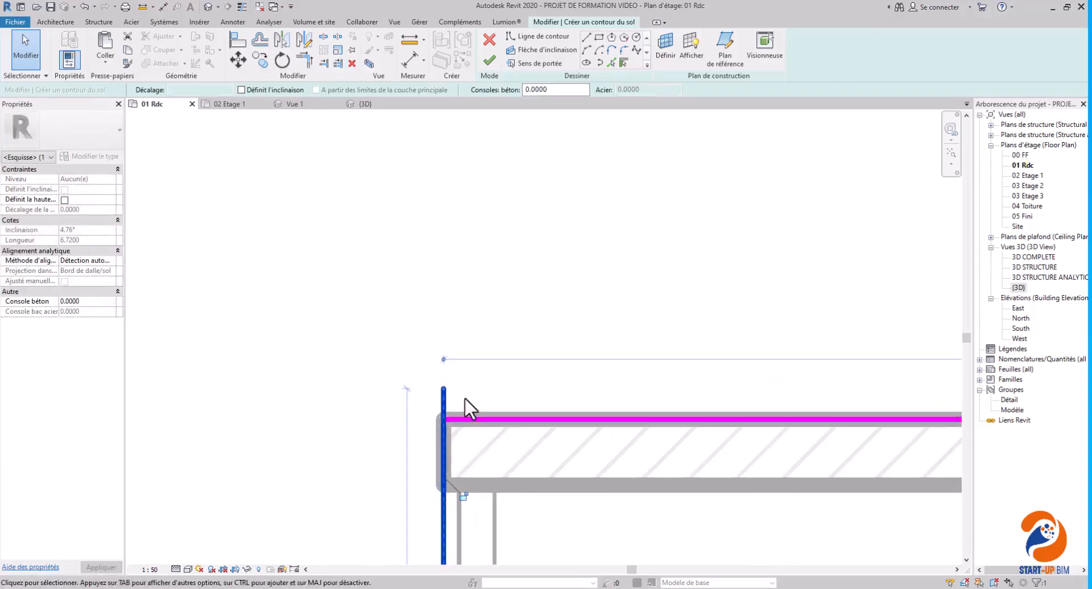
left_click(385, 332)
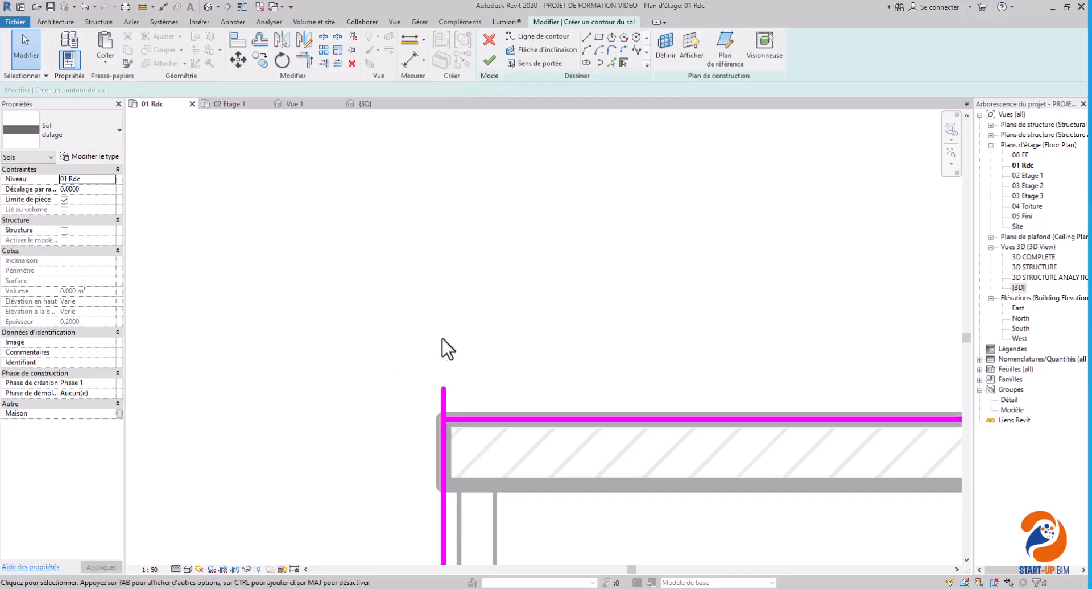
left_click(487, 60)
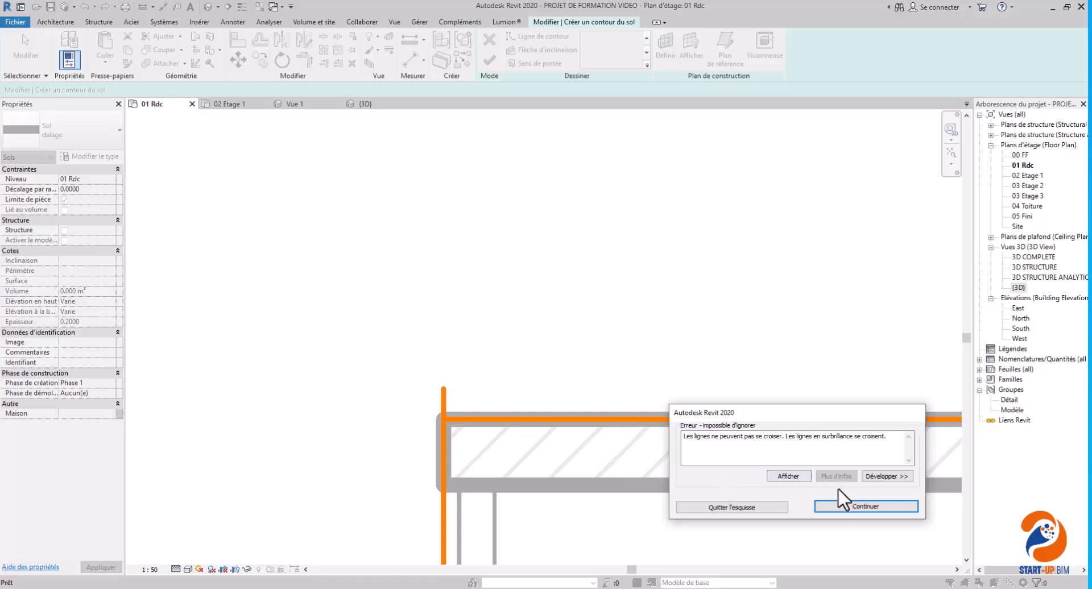
left_click(843, 504)
Step: Shorten the terrace-side boundary line back to the end of the upper boundary line and finish the floor sketch
left_click(444, 394)
left_click_drag(448, 389, 442, 419)
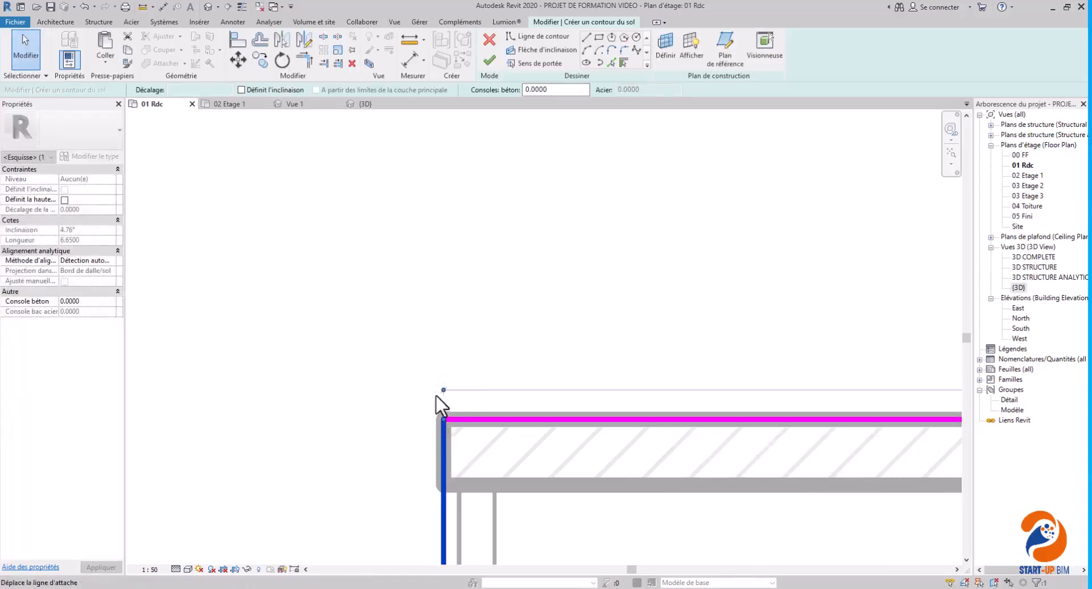
left_click(491, 61)
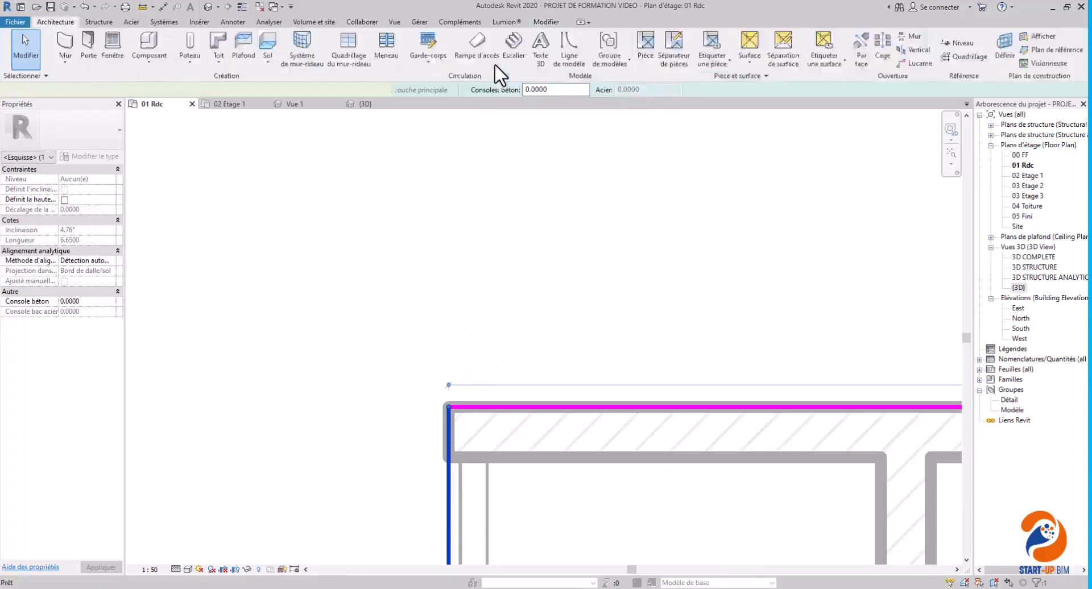
left_click(452, 268)
scroll(450, 268, "down", 9)
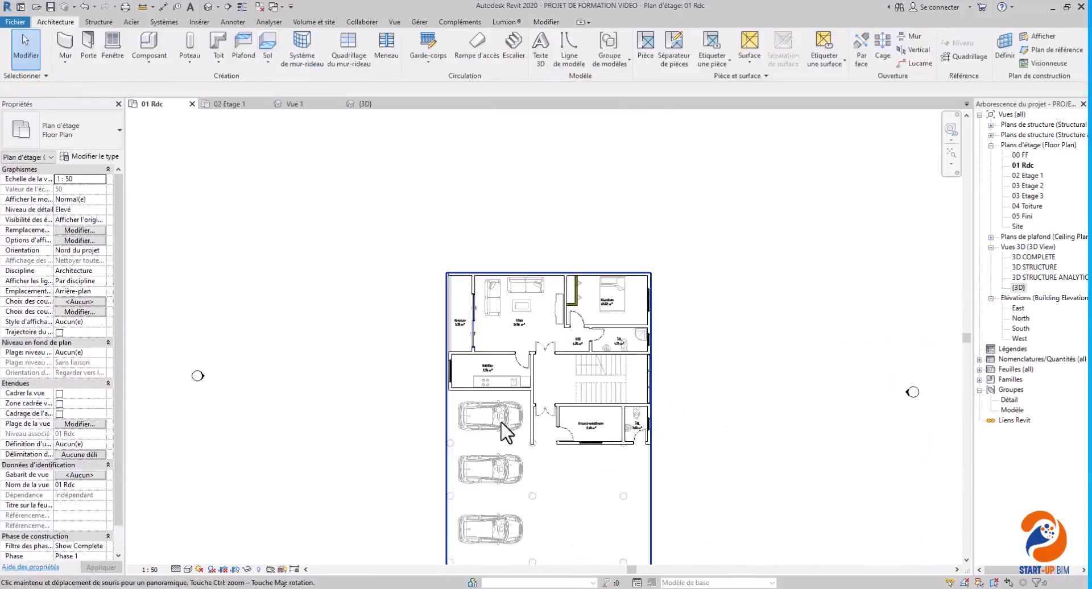
scroll(500, 369, "up", 3)
middle_click_drag(624, 354, 581, 384)
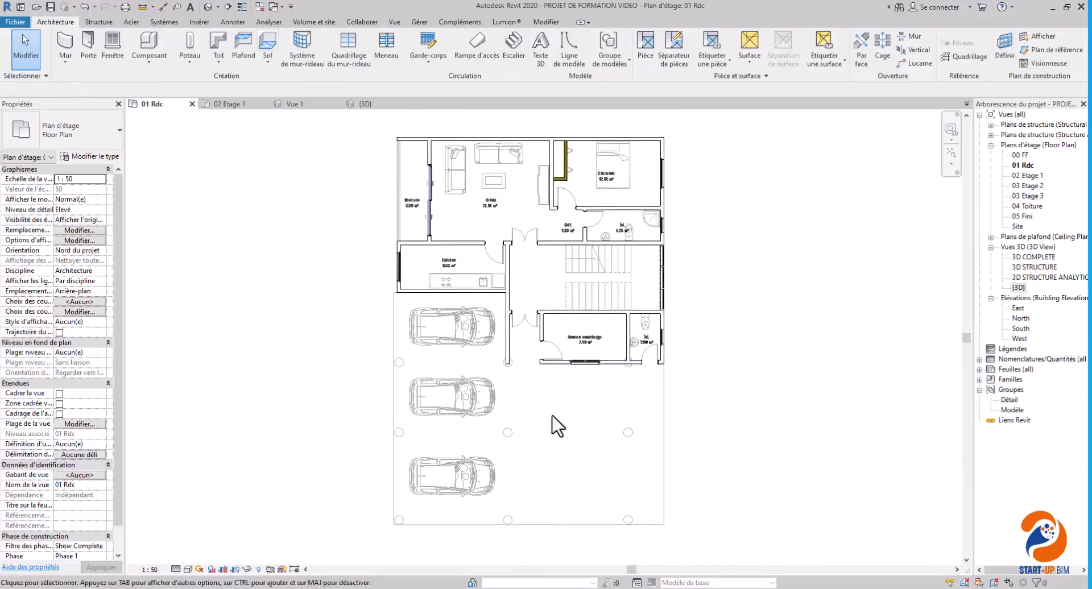
Step: Examine the dalage floor in the 3D view, including its paving surface, its edges and the parking area in front of the building
left_click(361, 105)
scroll(424, 489, "up", 5)
scroll(431, 475, "down", 2)
scroll(403, 414, "down", 1)
middle_click_drag(429, 445, 675, 424)
middle_click_drag(407, 460, 279, 485, "shift")
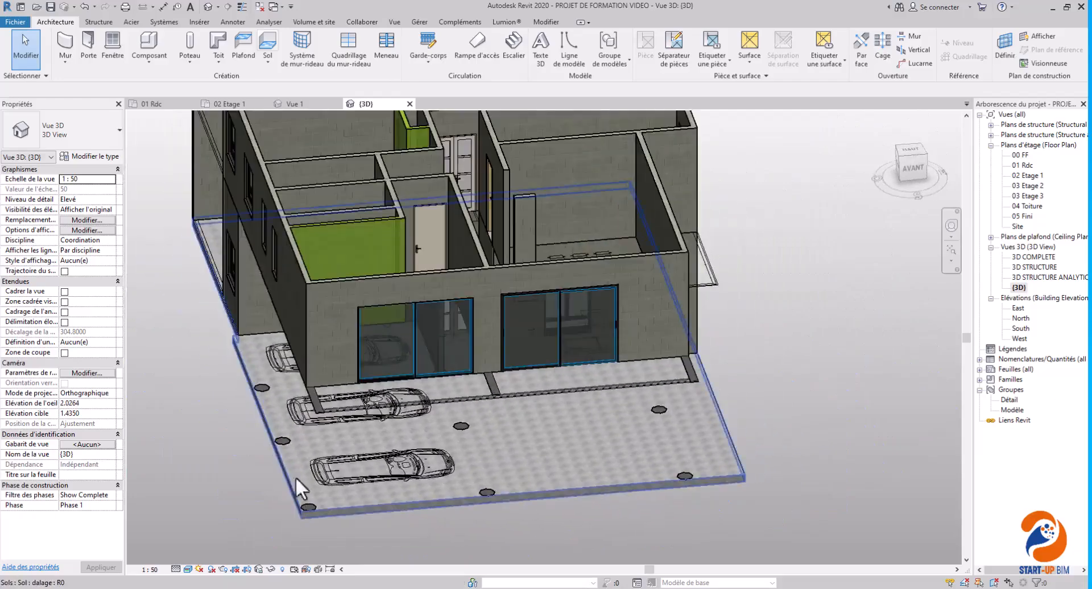
middle_click_drag(753, 472, 570, 485, "shift")
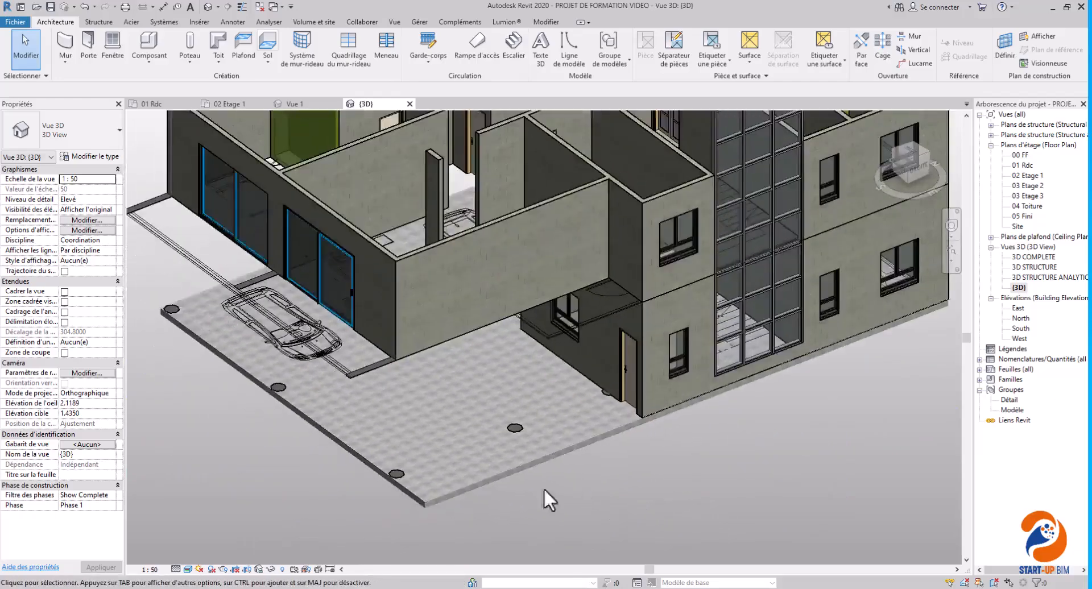
scroll(459, 496, "up", 8)
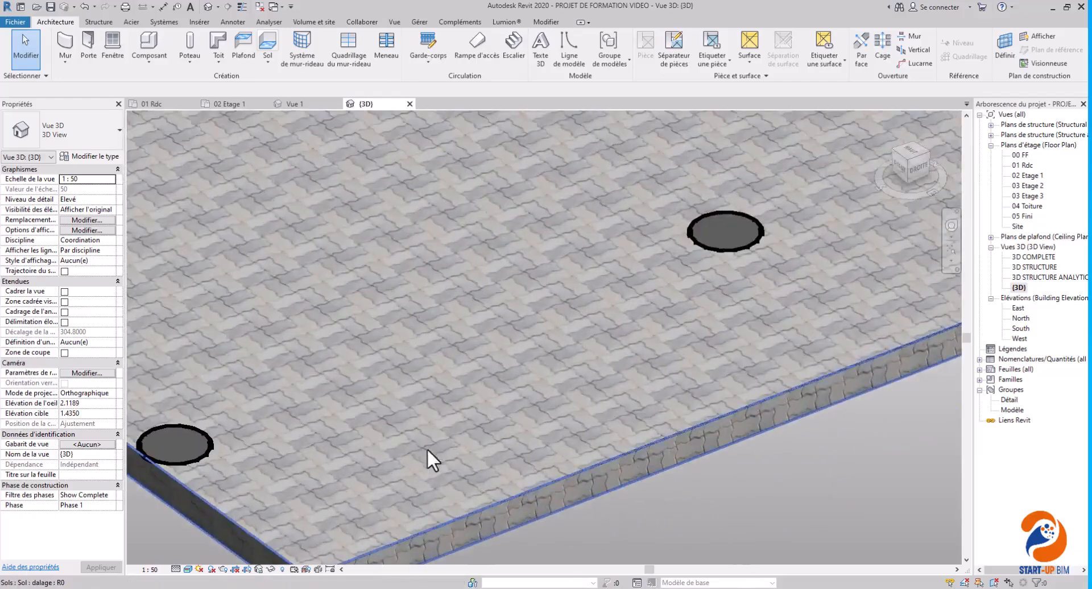
scroll(504, 474, "down", 6)
middle_click_drag(506, 473, 370, 511, "shift")
middle_click_drag(424, 504, 503, 474, "shift")
scroll(540, 438, "up", 5)
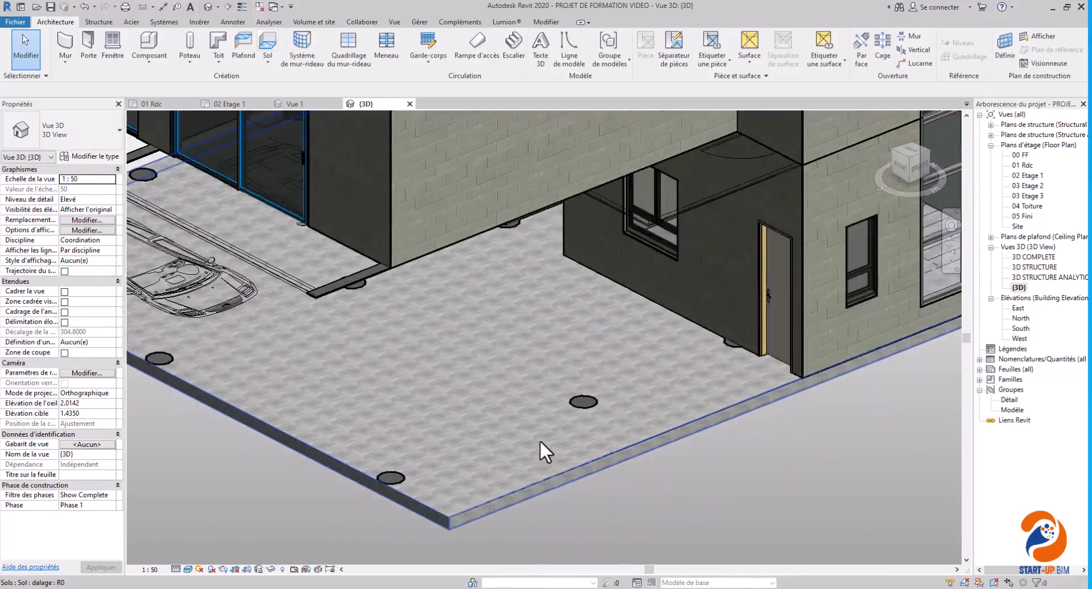
Step: Return to the 01 Rdc plan and start placing a component, browsing the types and keeping Lavabo mural - 1, 440 mm x 350 mm
left_click(169, 104)
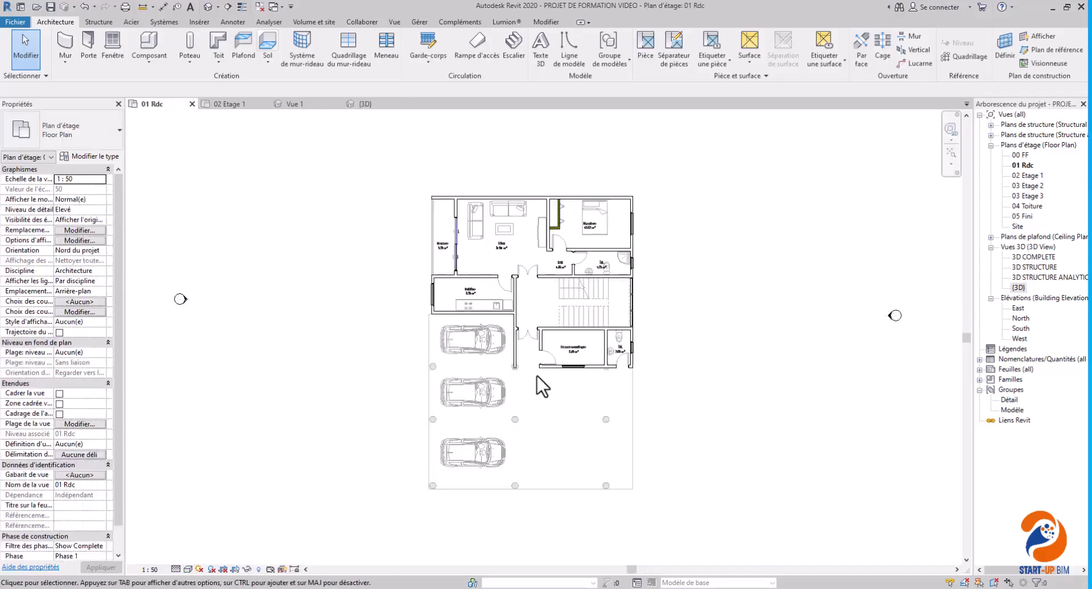
scroll(495, 223, "up", 4)
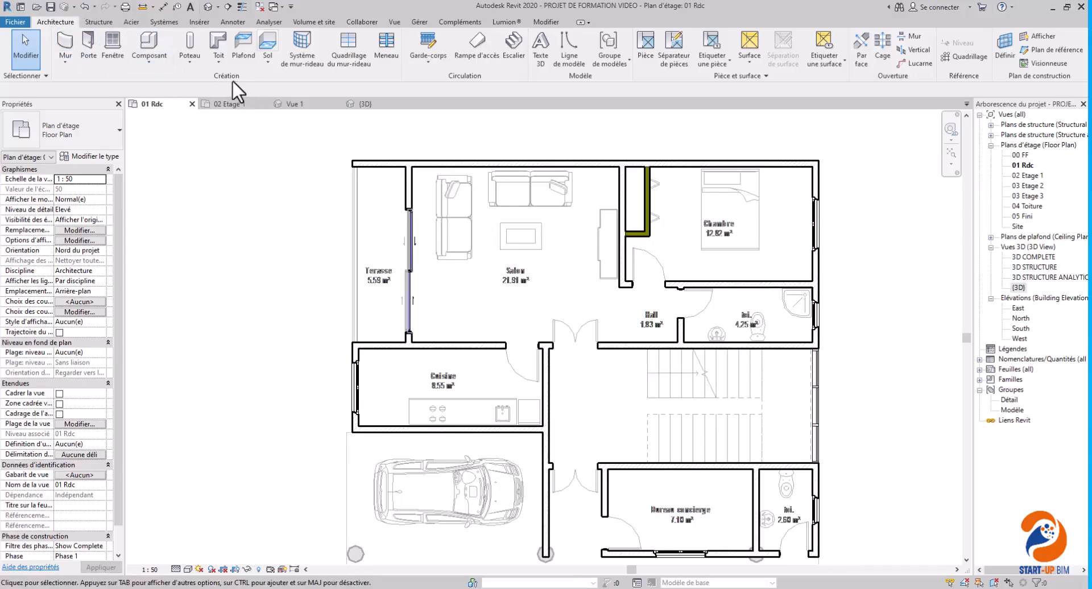
left_click(149, 41)
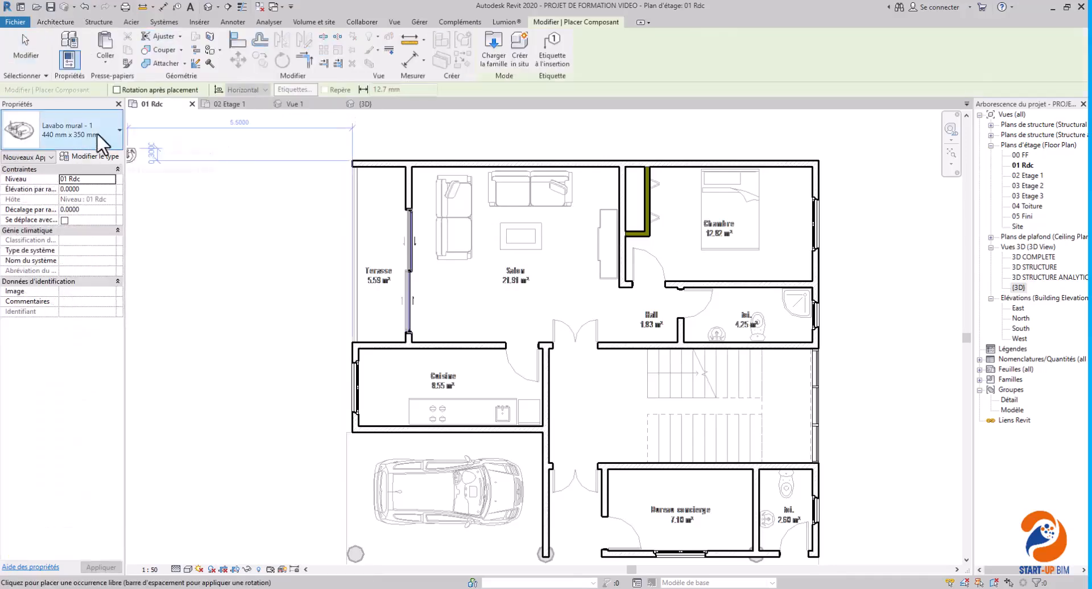
left_click(104, 139)
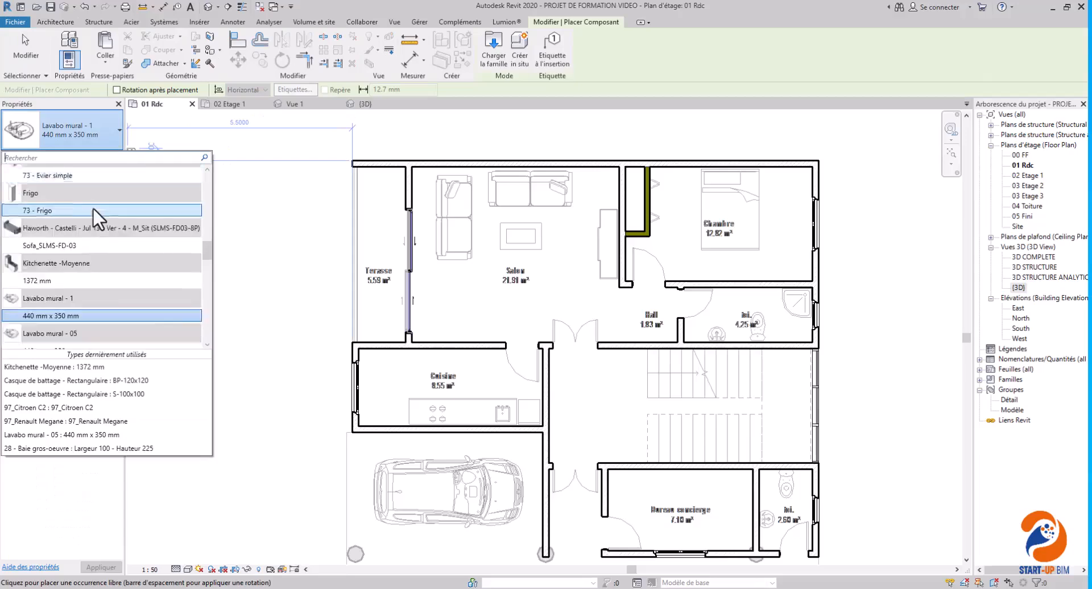
scroll(94, 208, "down", 10)
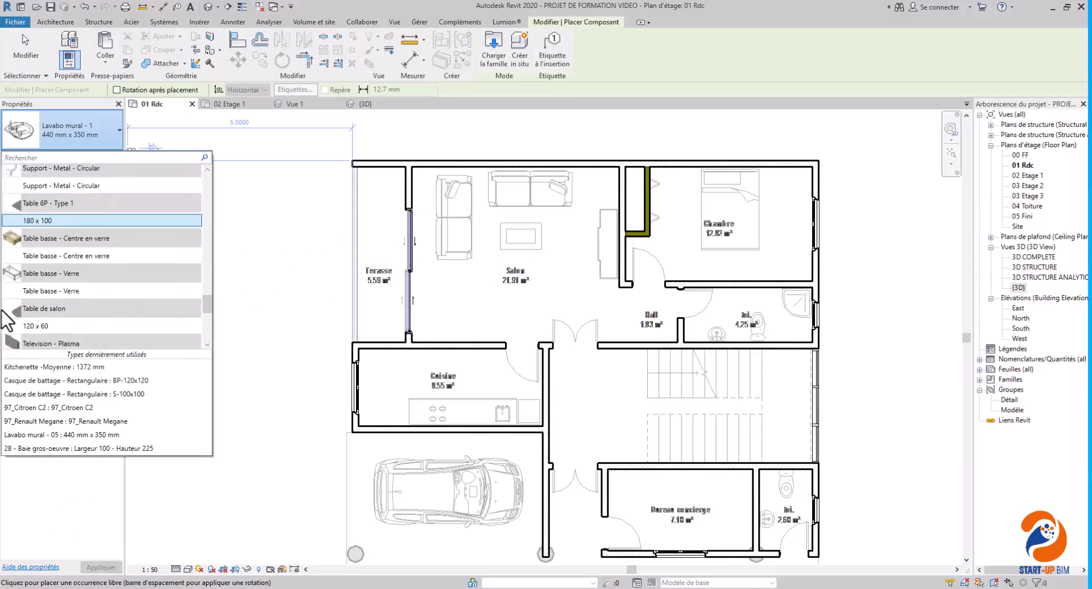
scroll(71, 196, "up", 5)
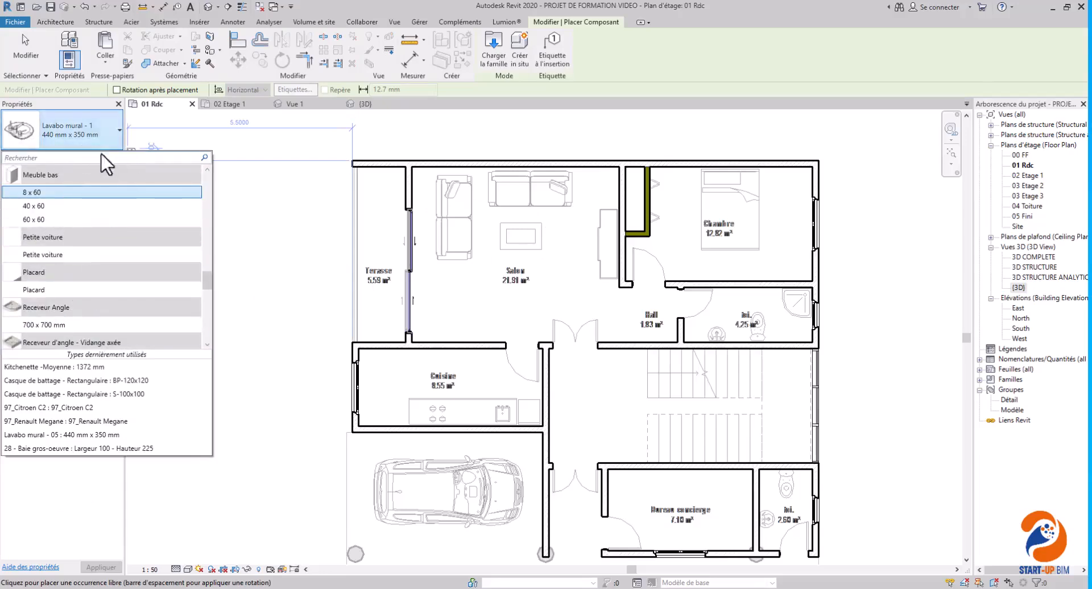
left_click(35, 114)
left_click(23, 132)
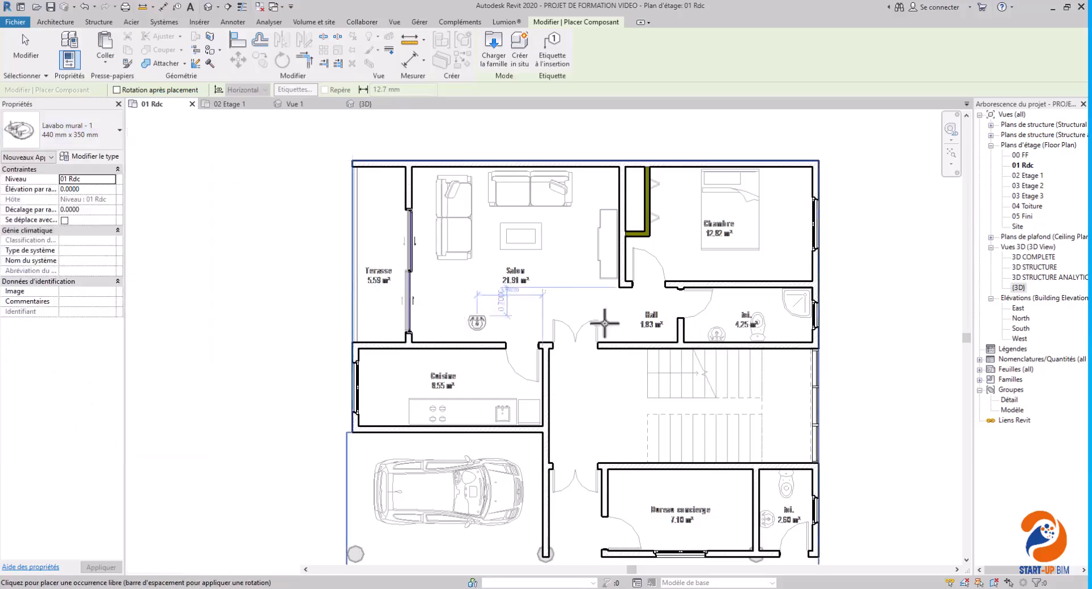
Step: Place the rotated washbasin over the imported basin symbol against the stair-side wall of the 4.25 m² toilet
scroll(660, 324, "up", 5)
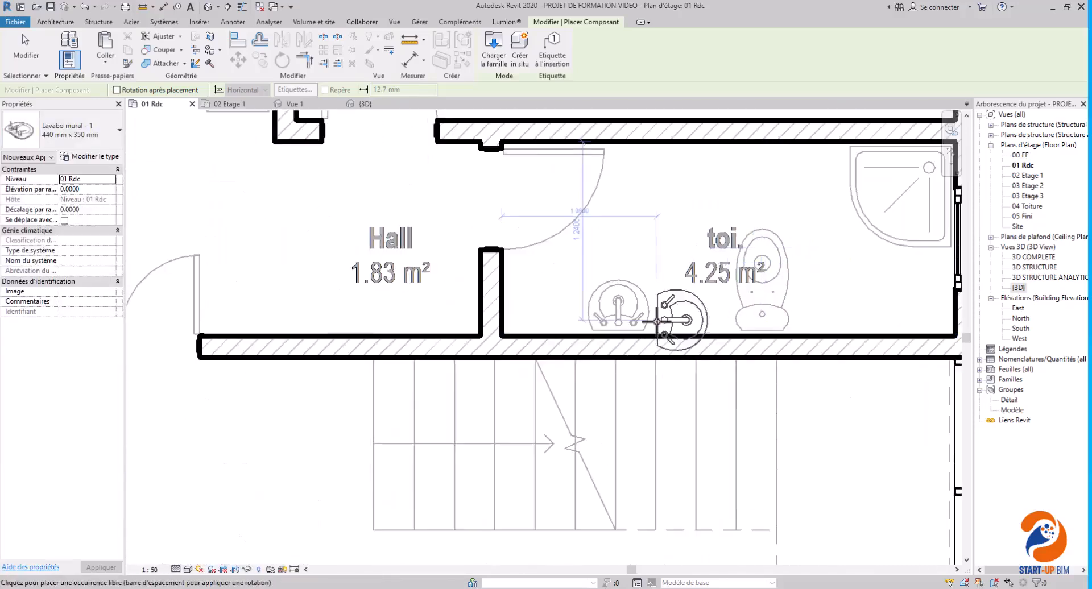
left_click(627, 336)
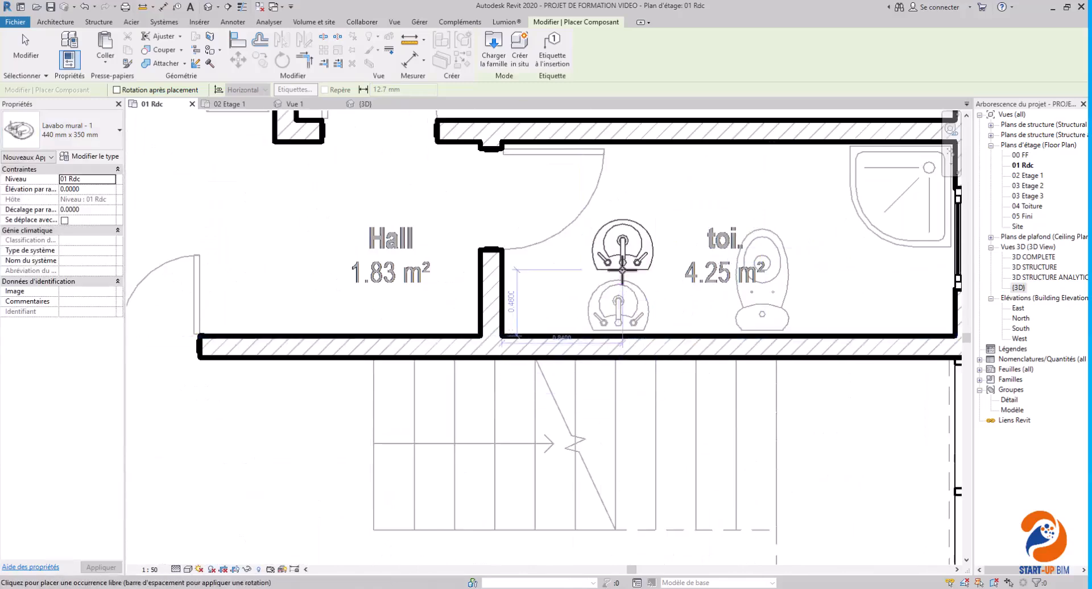
scroll(614, 329, "up", 3)
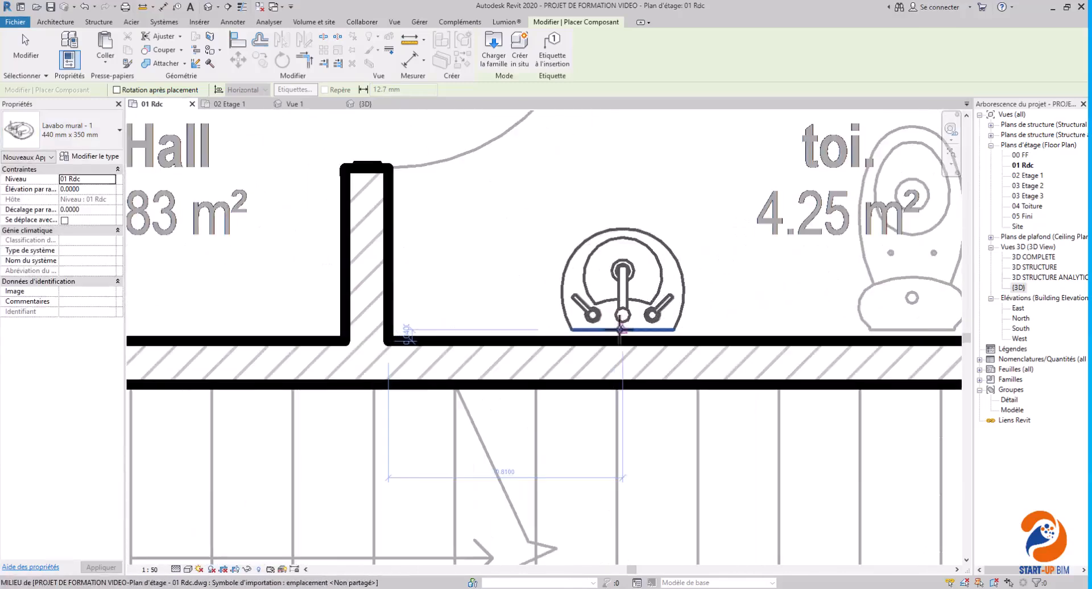
Step: Place a second washbasin over the basin symbol in the 2.60 m² toilet, against the Bureau concierge wall, and end placement
scroll(598, 318, "down", 5)
scroll(682, 313, "up", 4)
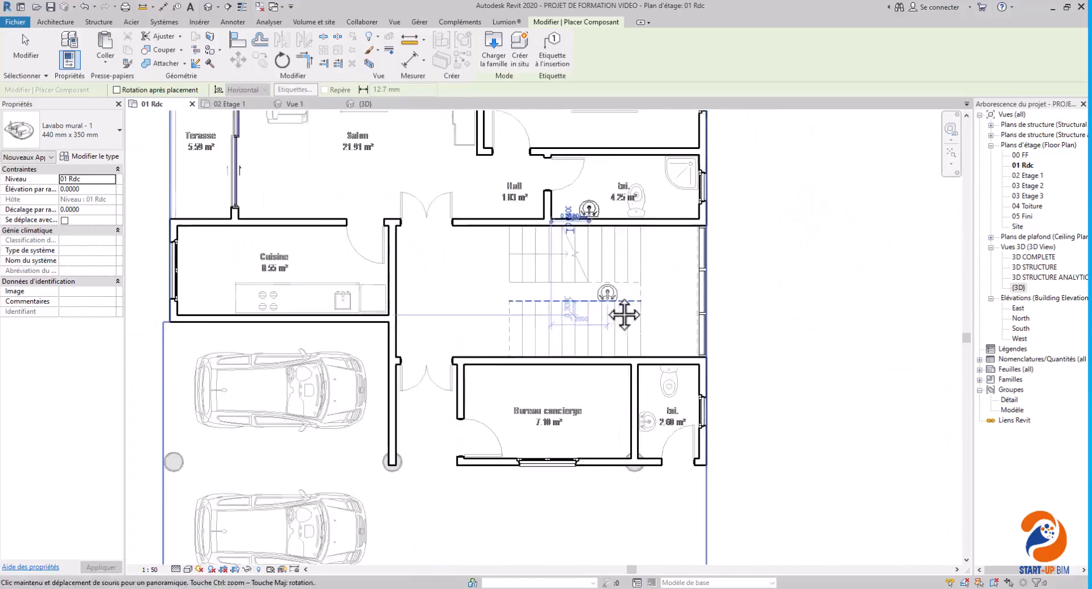
scroll(644, 430, "up", 8)
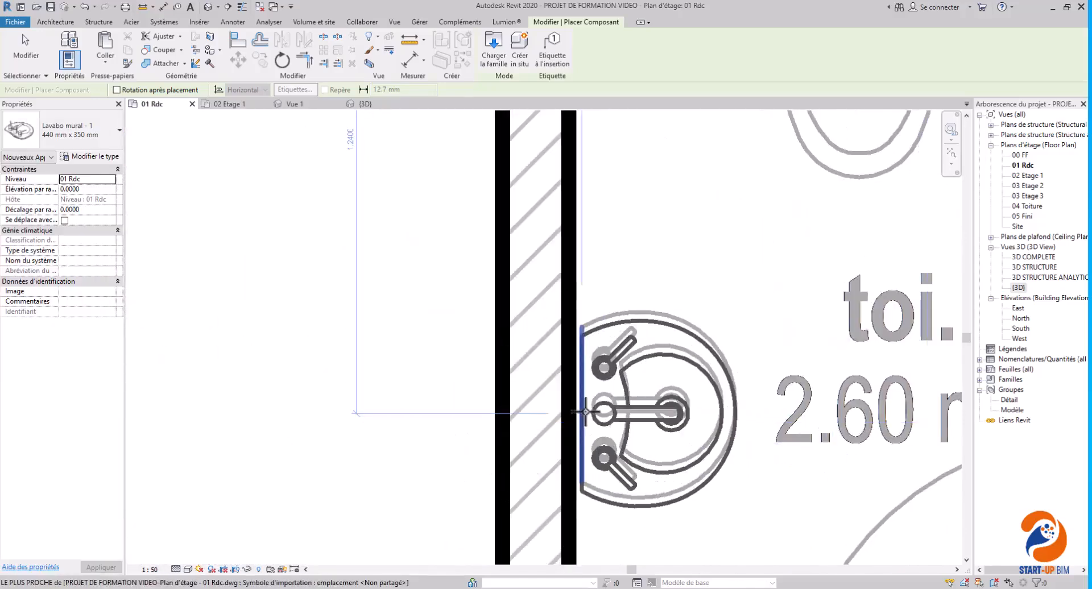
left_click(586, 412)
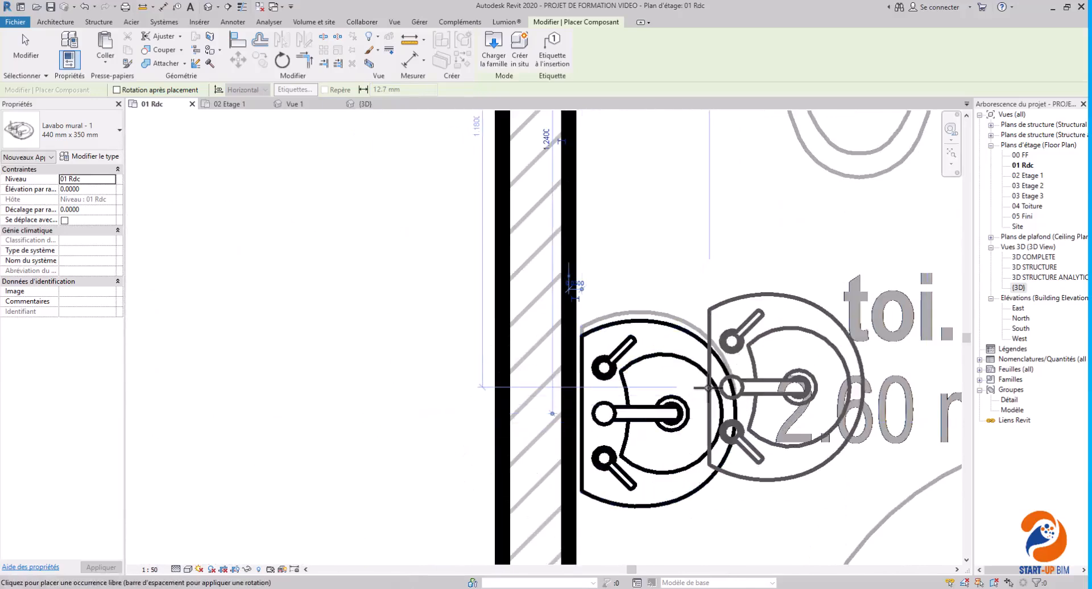
key("Escape")
Step: Nudge the washbasin in the 2.60 m² toilet up to about 1.22 m from the upper wall, aligning it with the imported symbol
left_click(601, 329)
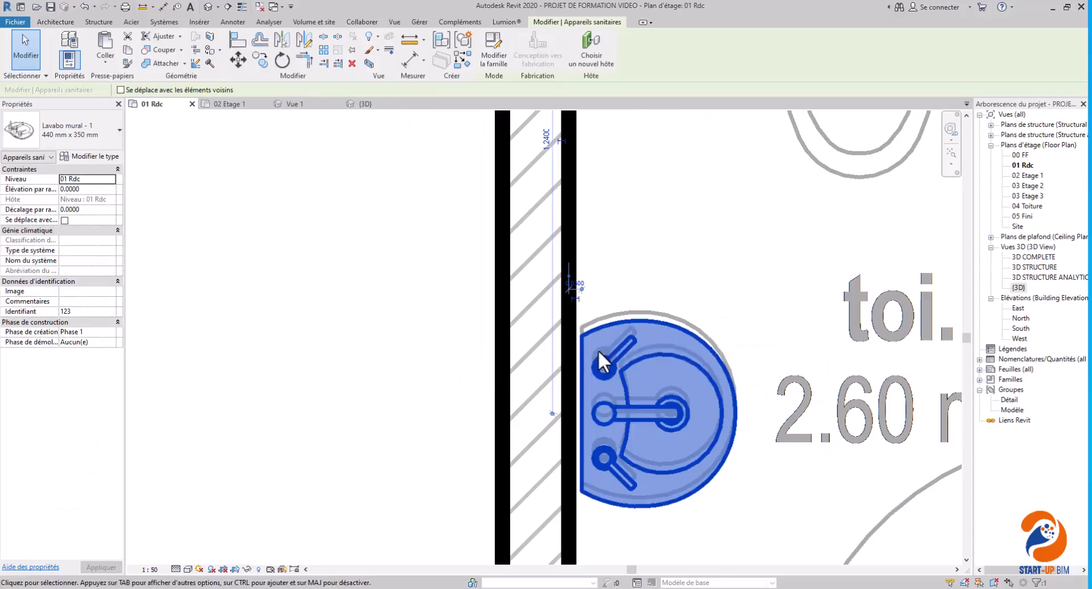
key("Up")
key("Up")
key("Up")
key("Up")
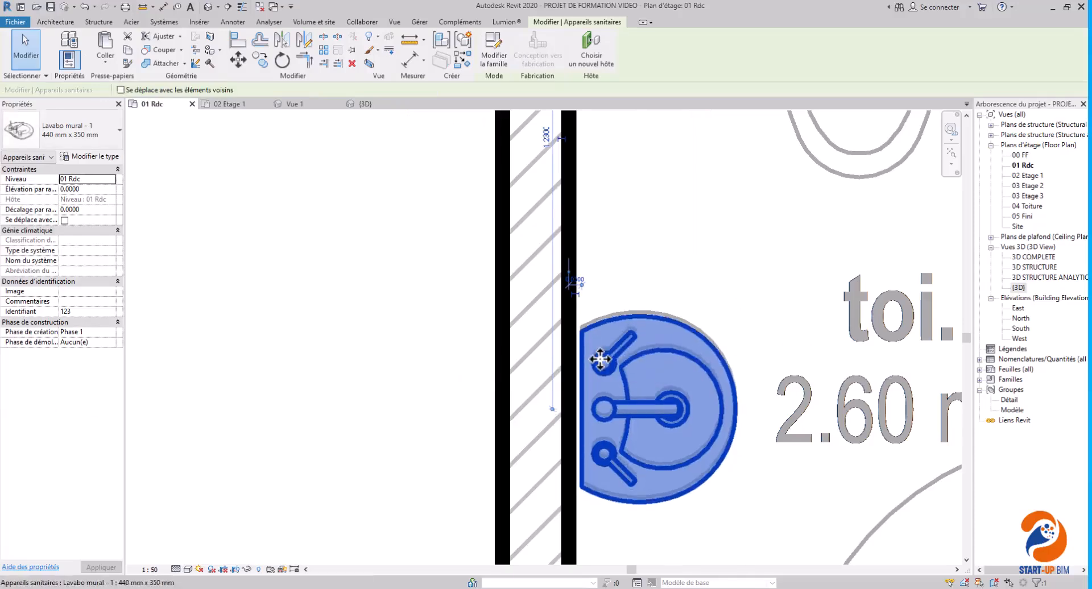
scroll(651, 362, "down", 7)
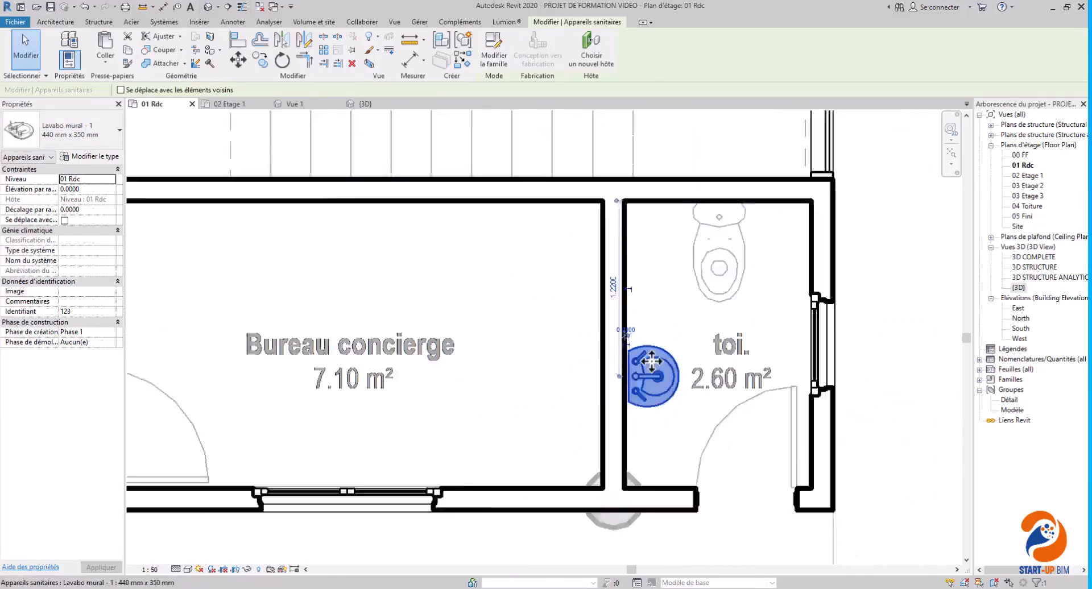
left_click(871, 330)
scroll(745, 387, "down", 5)
middle_click_drag(745, 388, 758, 494)
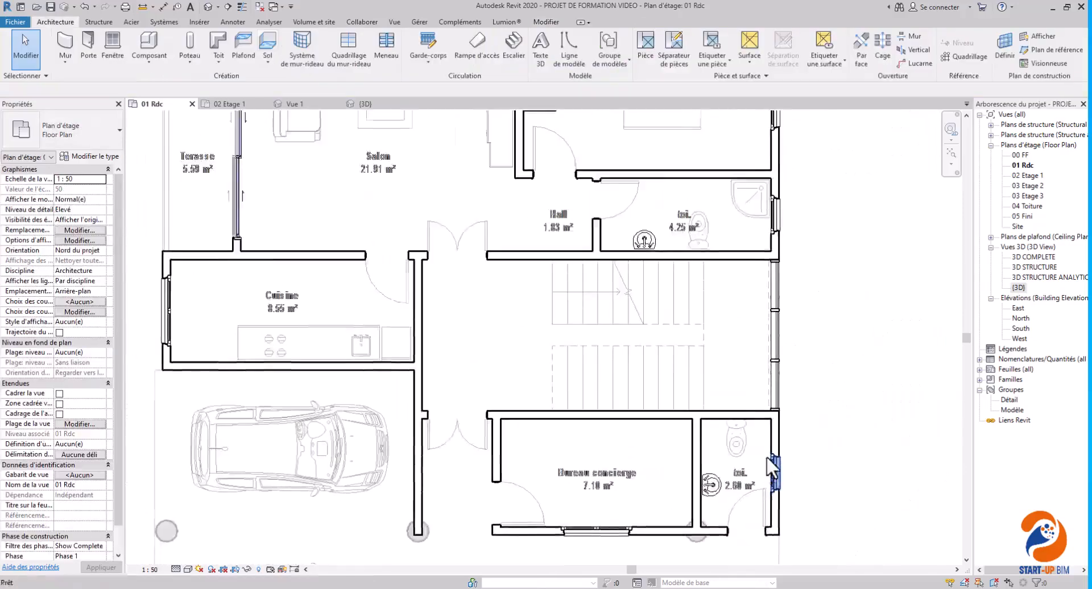
Step: Save the project from the unsaved-project reminder
scroll(703, 441, "up", 1)
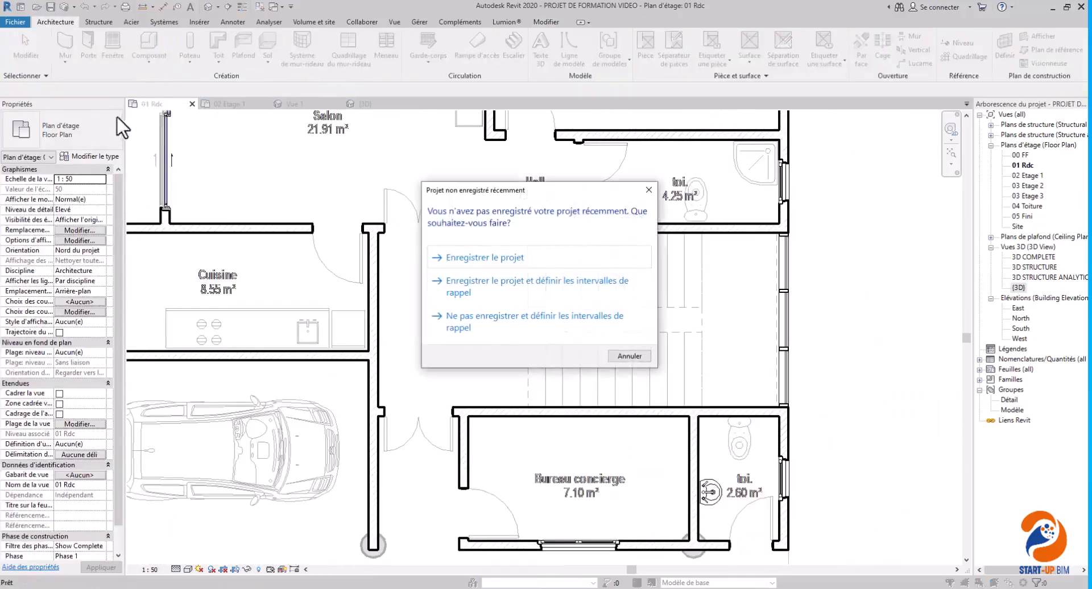
left_click(483, 261)
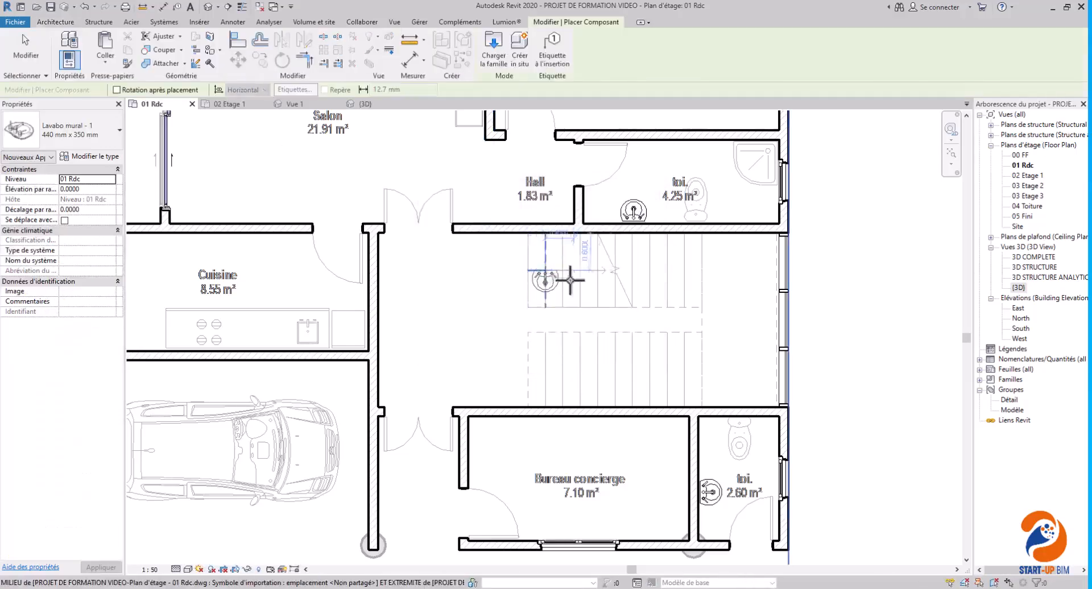
Step: Start placing a component on the 01 Rdc plan and choose the LIT type 双人床 1420 x 1980mm
scroll(620, 284, "down", 2)
middle_click_drag(448, 272, 477, 369)
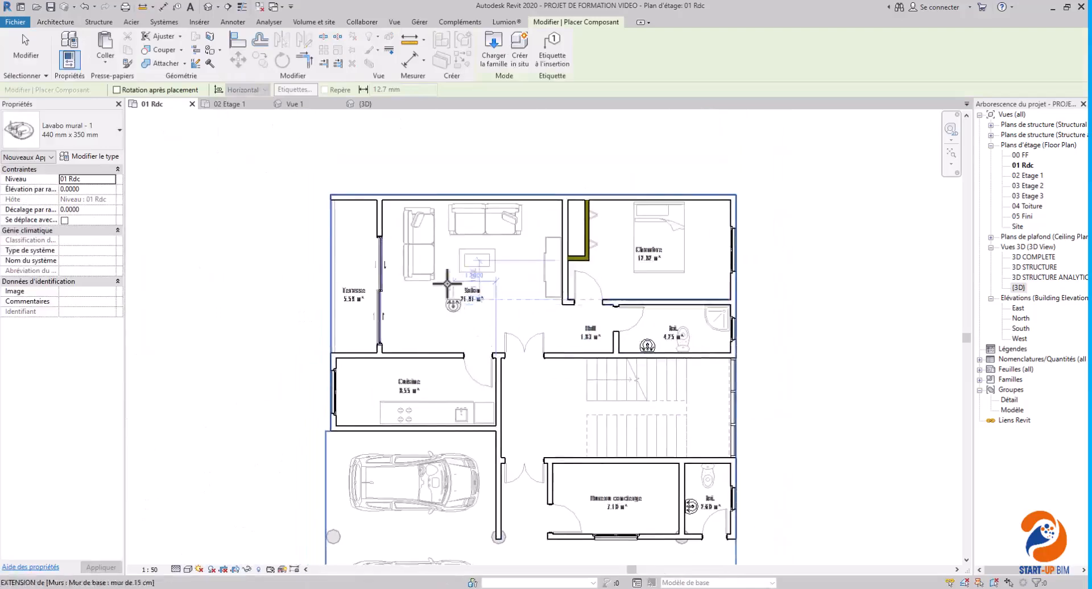
scroll(445, 279, "up", 2)
scroll(446, 284, "down", 1)
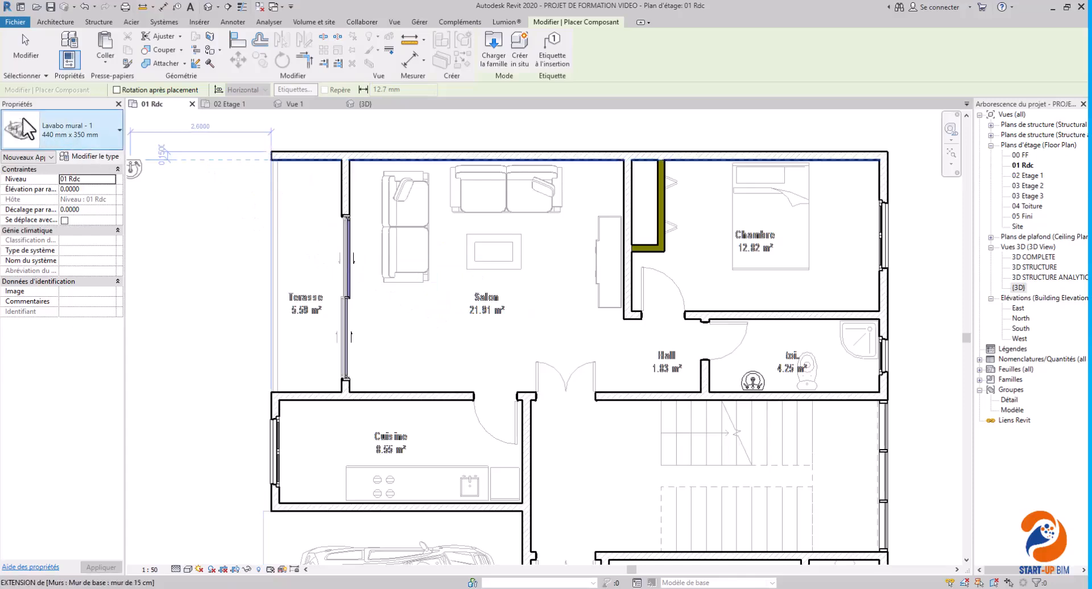
left_click(107, 132)
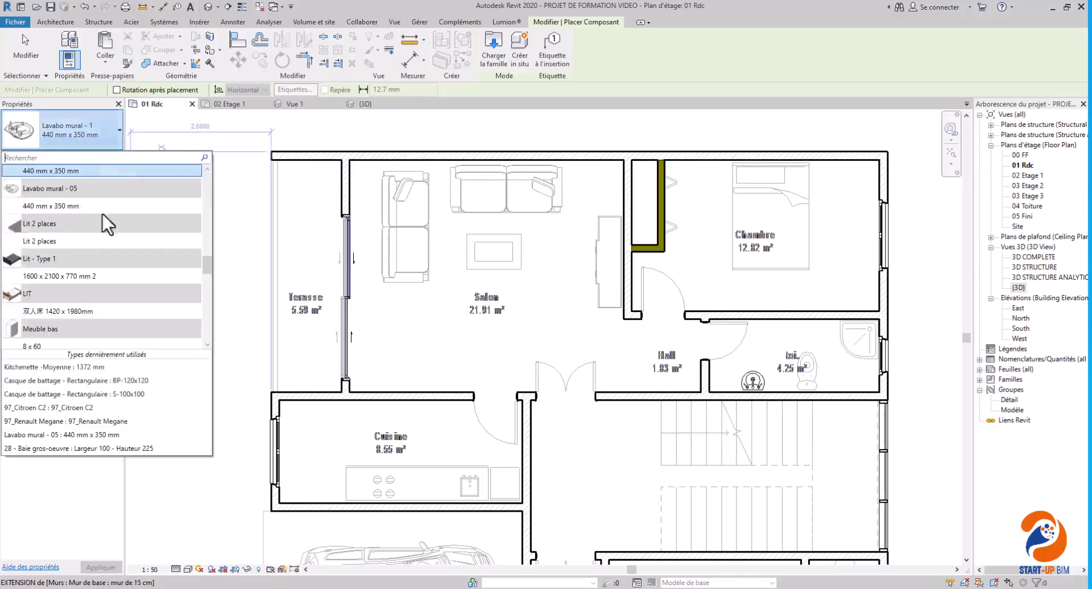
scroll(102, 268, "down", 3)
scroll(109, 279, "down", 1)
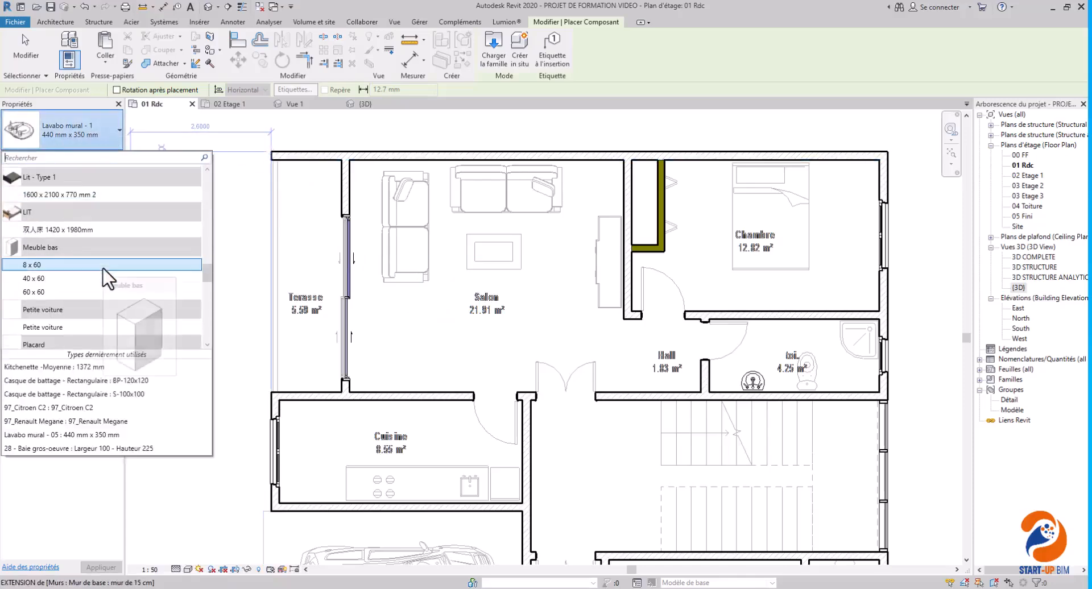
scroll(108, 279, "up", 1)
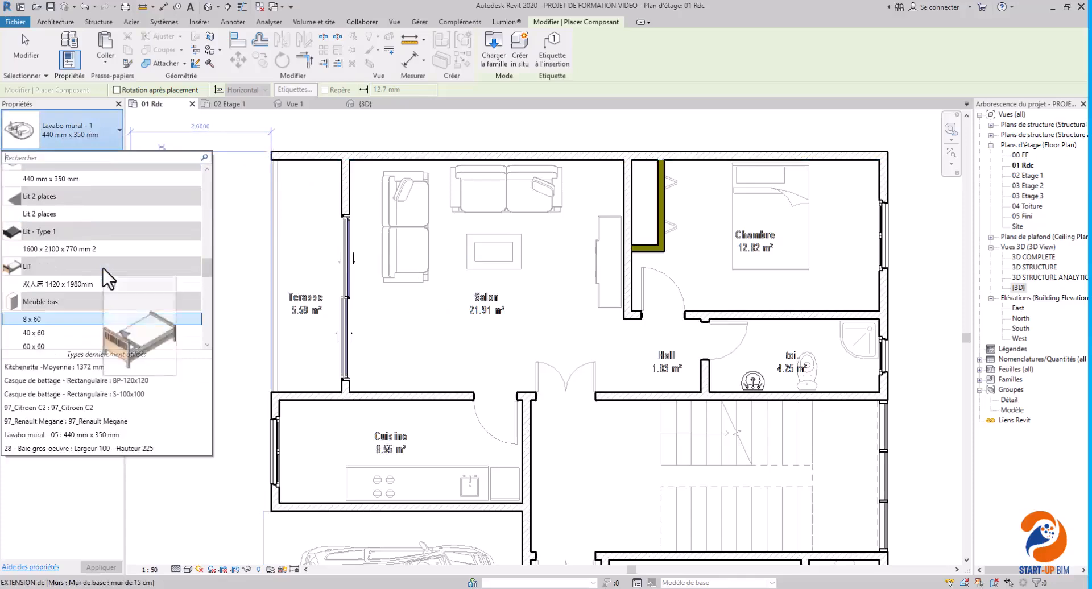
left_click(74, 284)
Step: Place the bed over the imported bed symbol in the 12.82 m² Chambre, headboard to the upper wall and about 1.30 m from the window wall
scroll(788, 187, "up", 1)
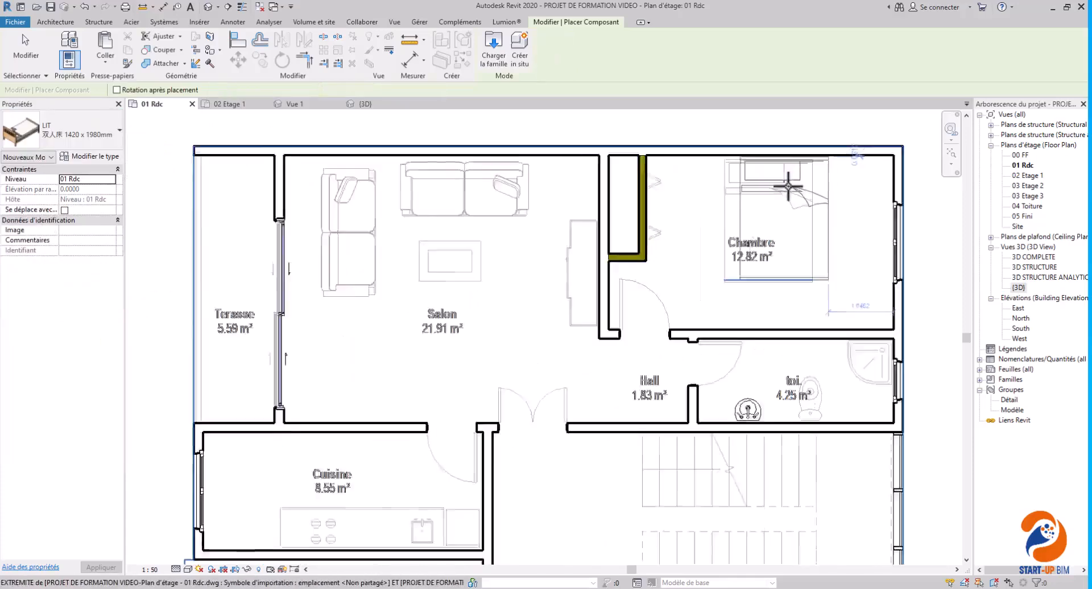
scroll(787, 187, "up", 1)
scroll(791, 191, "up", 2)
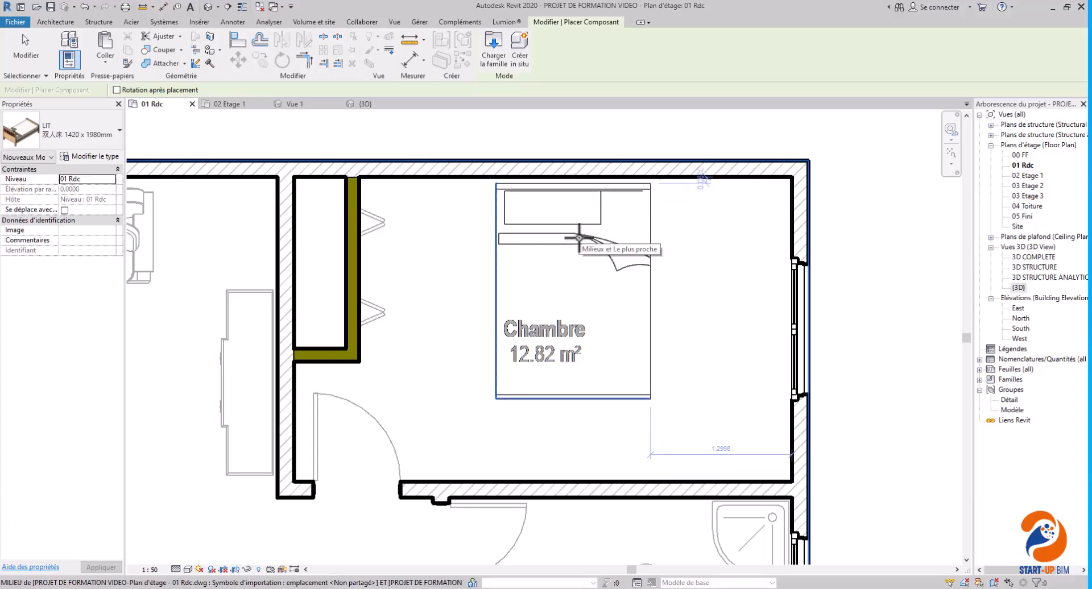
key("space")
key("space")
key("space")
key("space")
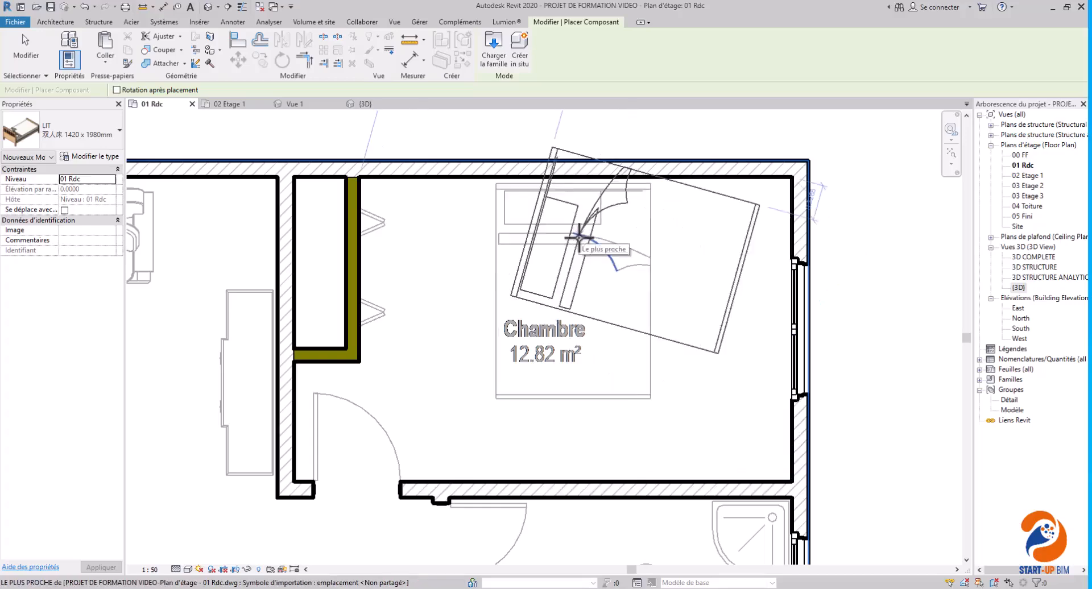
key("space")
key("space")
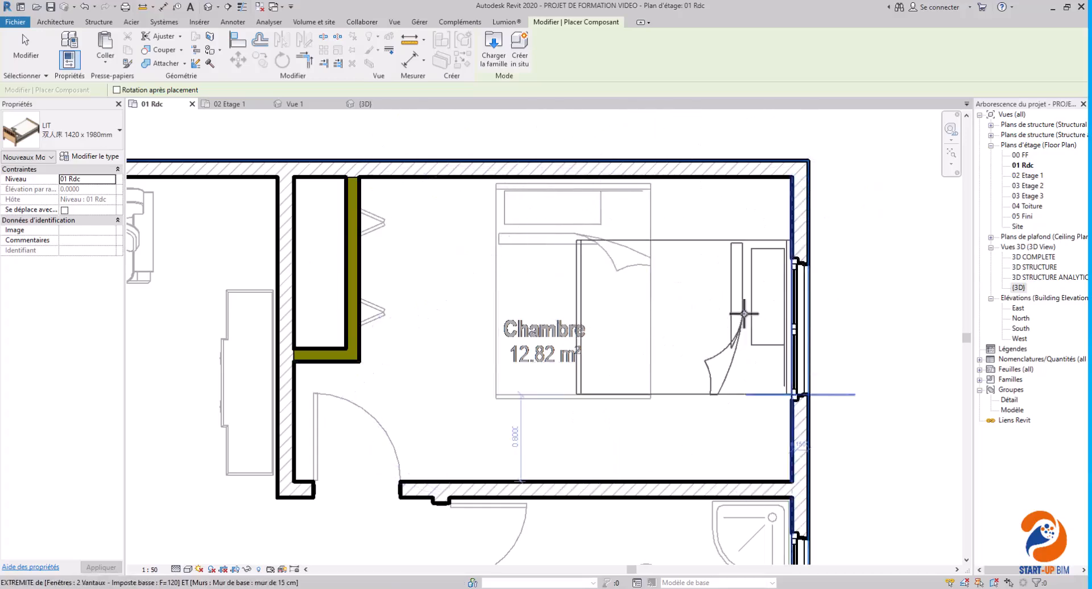
key("space")
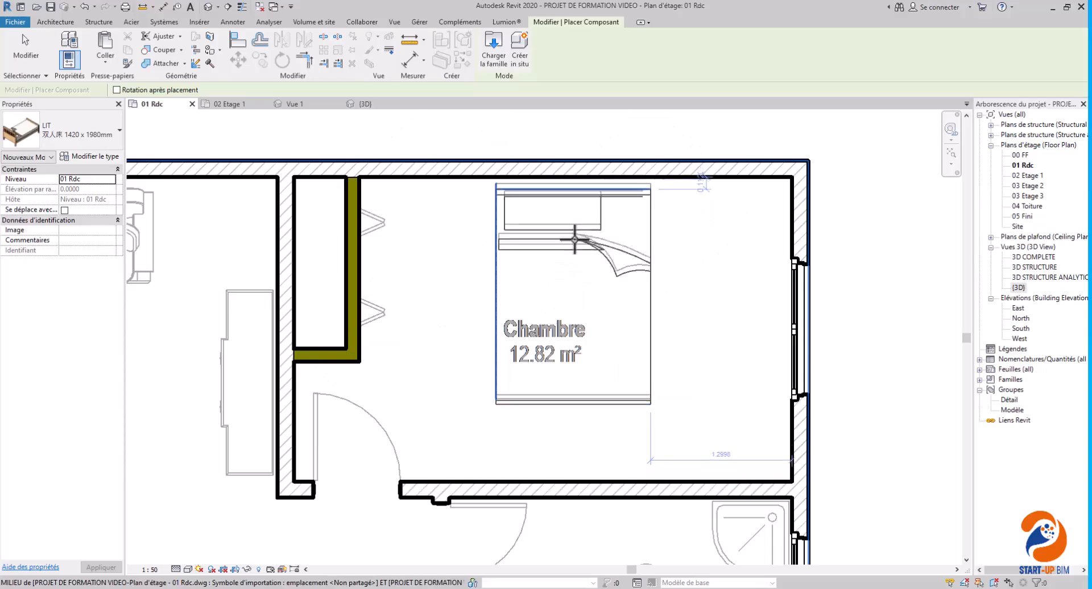
left_click(575, 238)
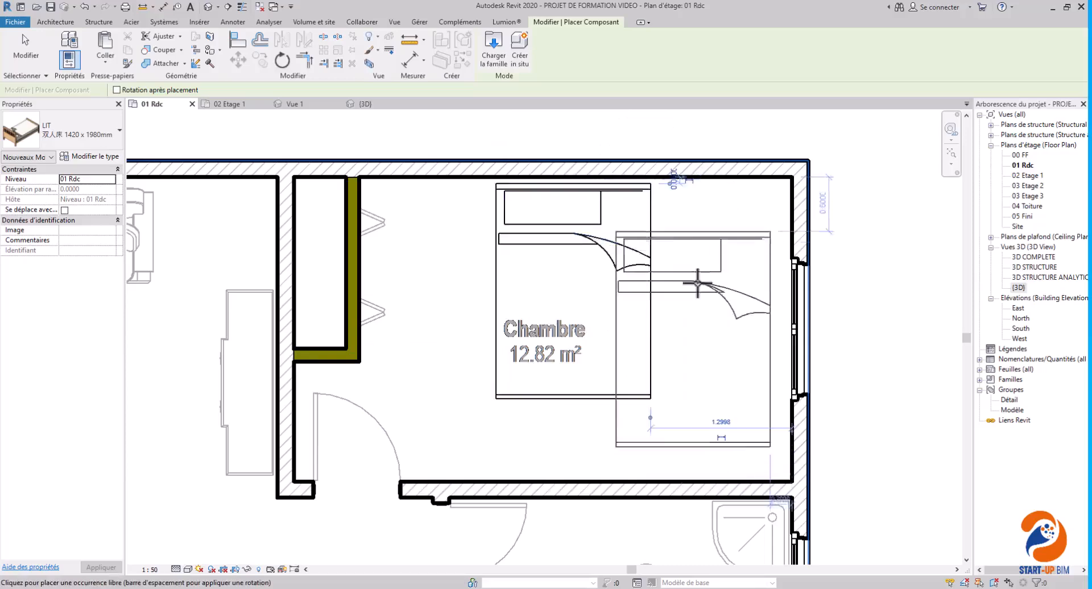
Step: Change the component type for placement to the corner shower tray Receveur Angle, 700 x 700 mm
scroll(698, 284, "down", 5)
middle_click_drag(665, 378, 704, 377)
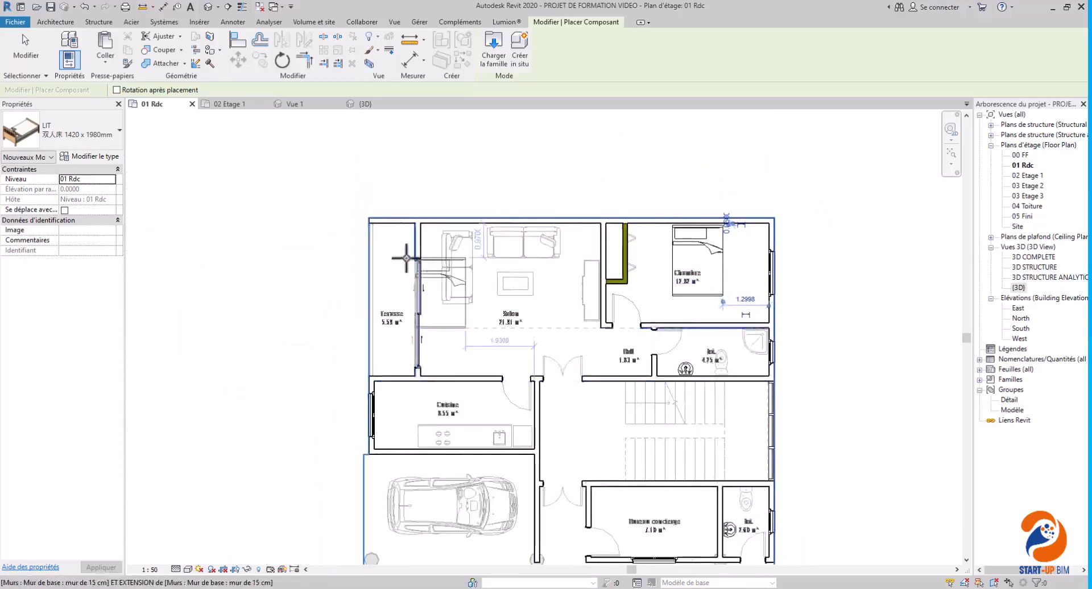
scroll(420, 261, "up", 2)
left_click(99, 142)
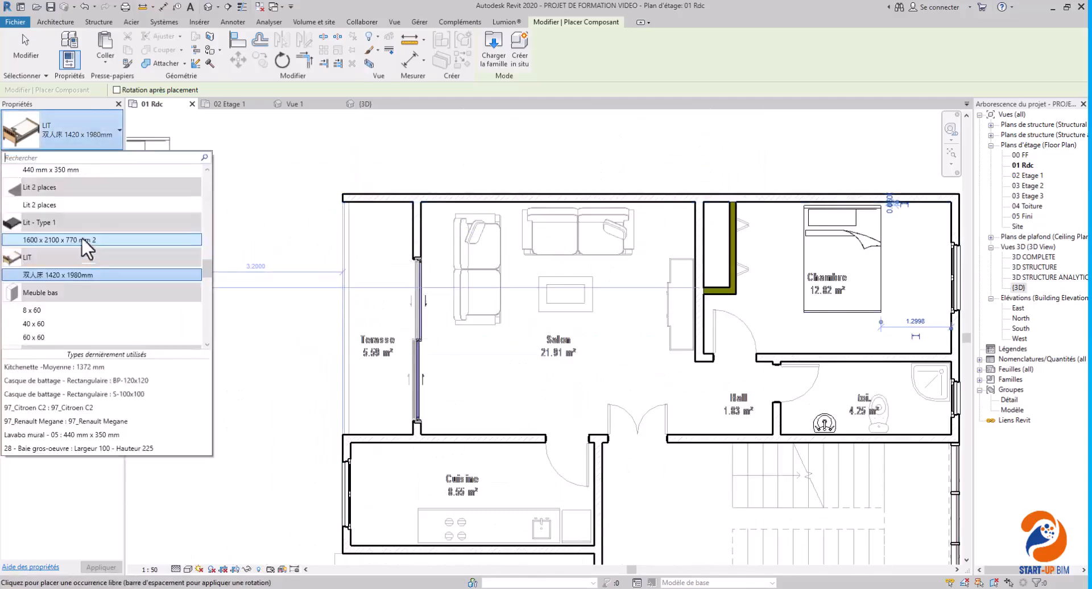
scroll(85, 250, "down", 2)
scroll(84, 249, "down", 2)
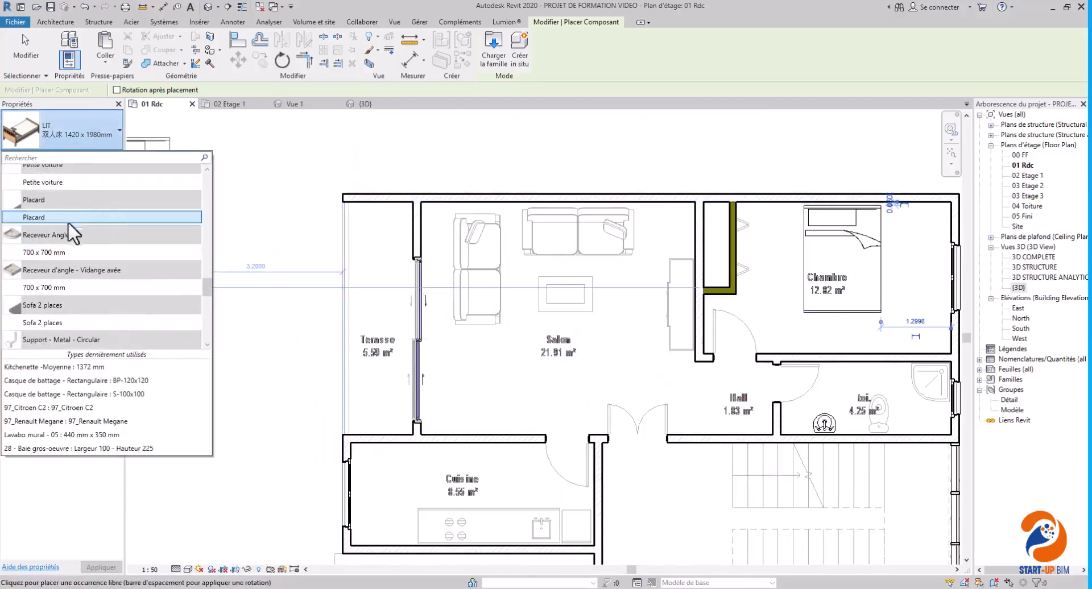
left_click(47, 249)
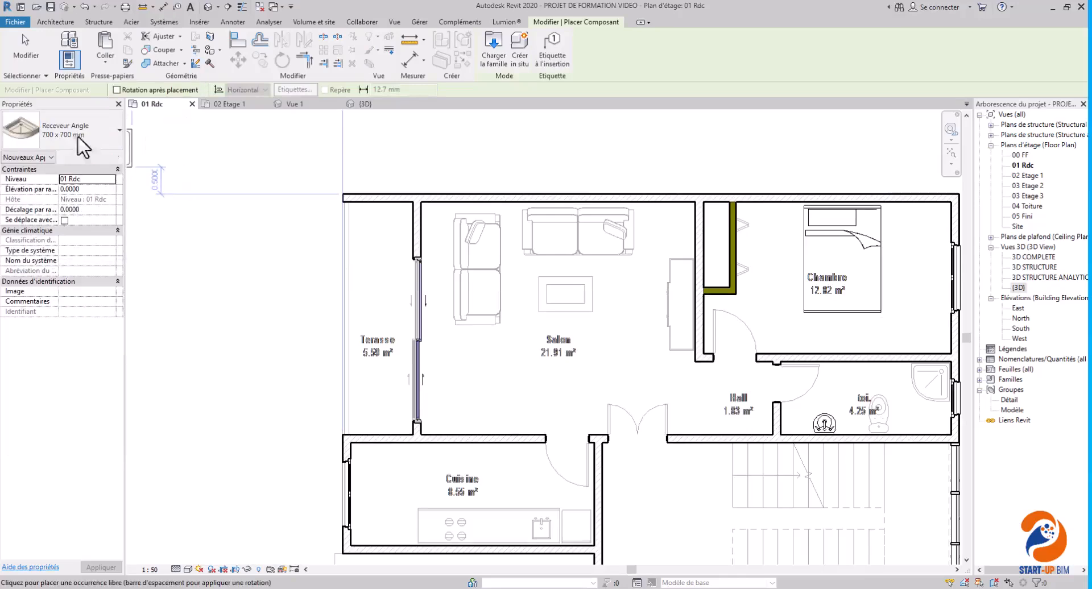
Step: Place the shower tray over the imported shower symbol in the upper window-side corner of the 4.25 m² toilet
scroll(350, 331, "down", 1)
middle_click_drag(507, 364, 339, 359)
scroll(646, 382, "up", 3)
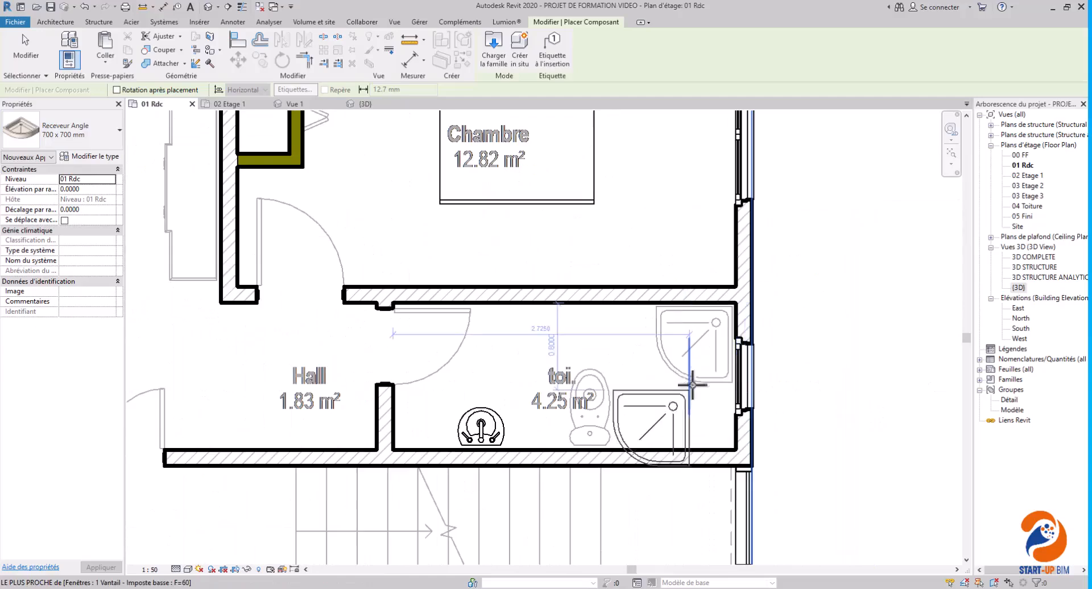
scroll(734, 324, "up", 3)
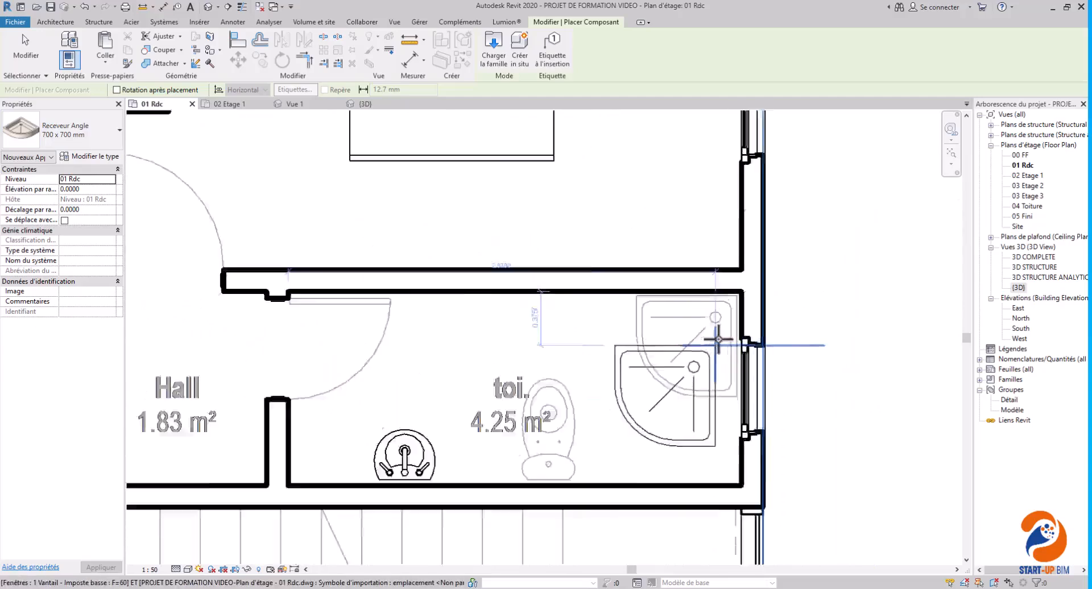
scroll(752, 289, "down", 3)
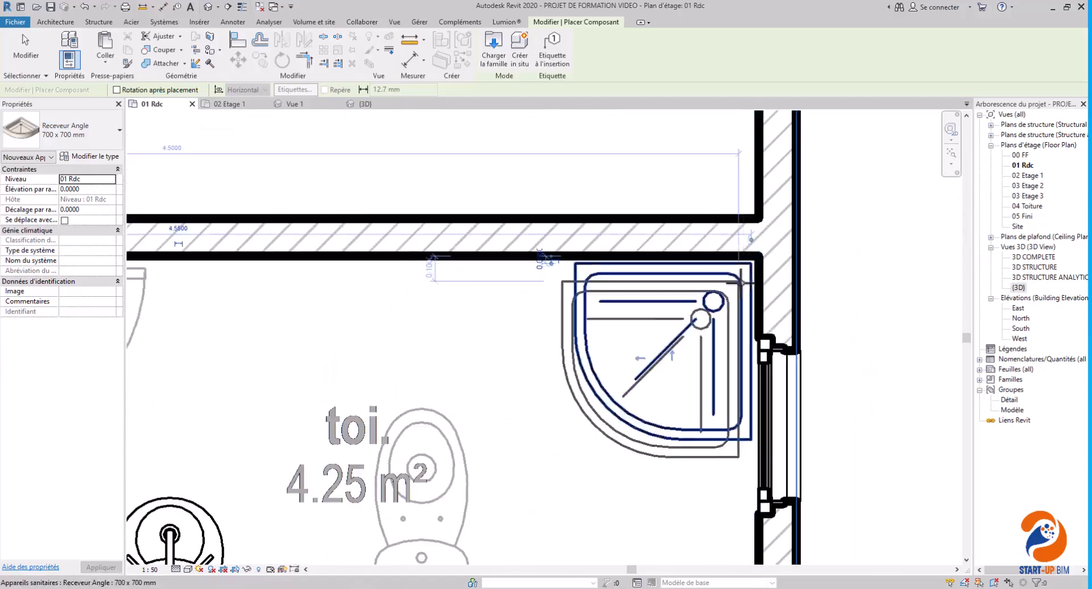
Step: Change the component type for placement to the WC à réservoir toilet
scroll(752, 273, "down", 4)
scroll(578, 424, "up", 5)
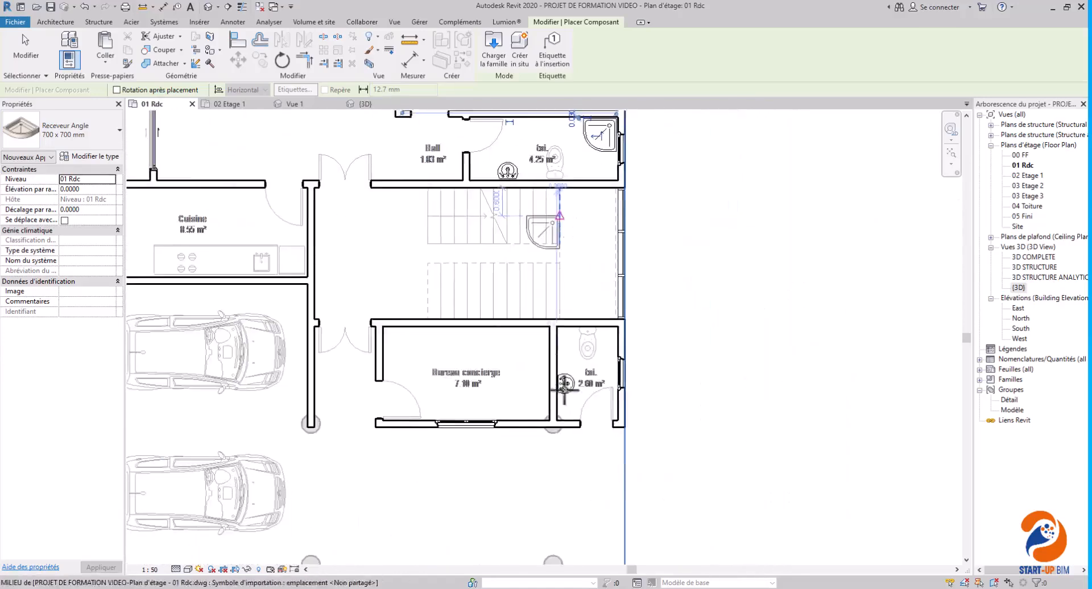
scroll(663, 503, "down", 3)
scroll(663, 512, "down", 2)
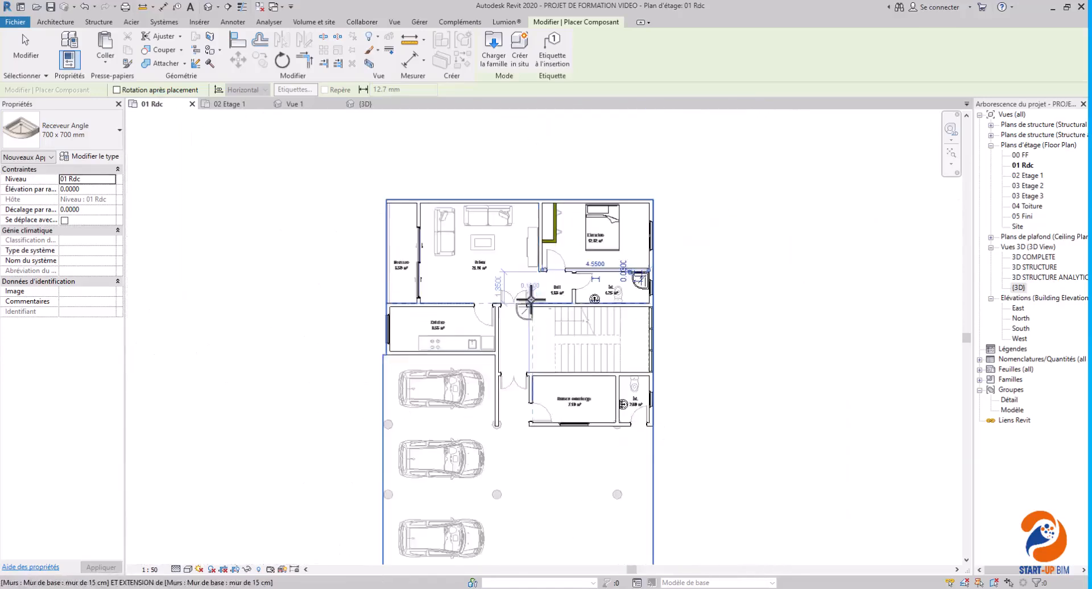
scroll(471, 363, "up", 3)
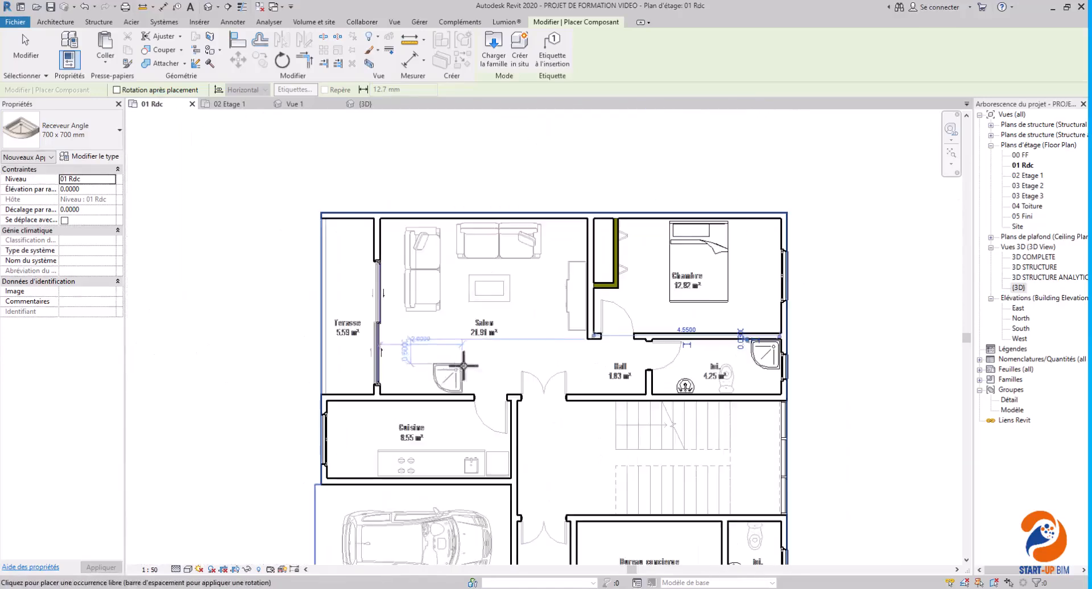
left_click(92, 126)
scroll(84, 256, "down", 2)
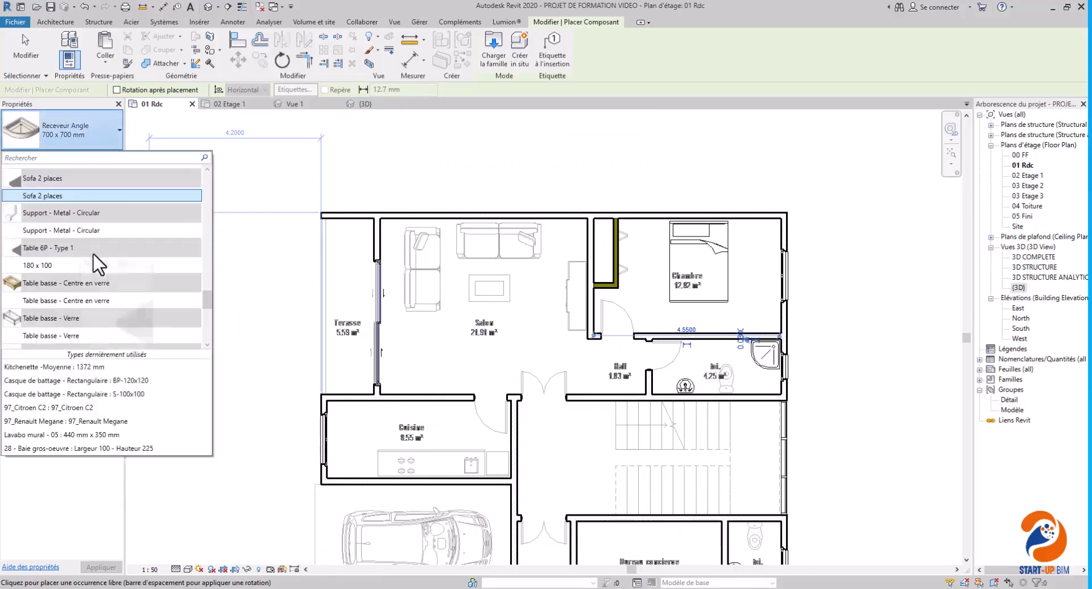
scroll(94, 255, "down", 5)
scroll(94, 254, "down", 5)
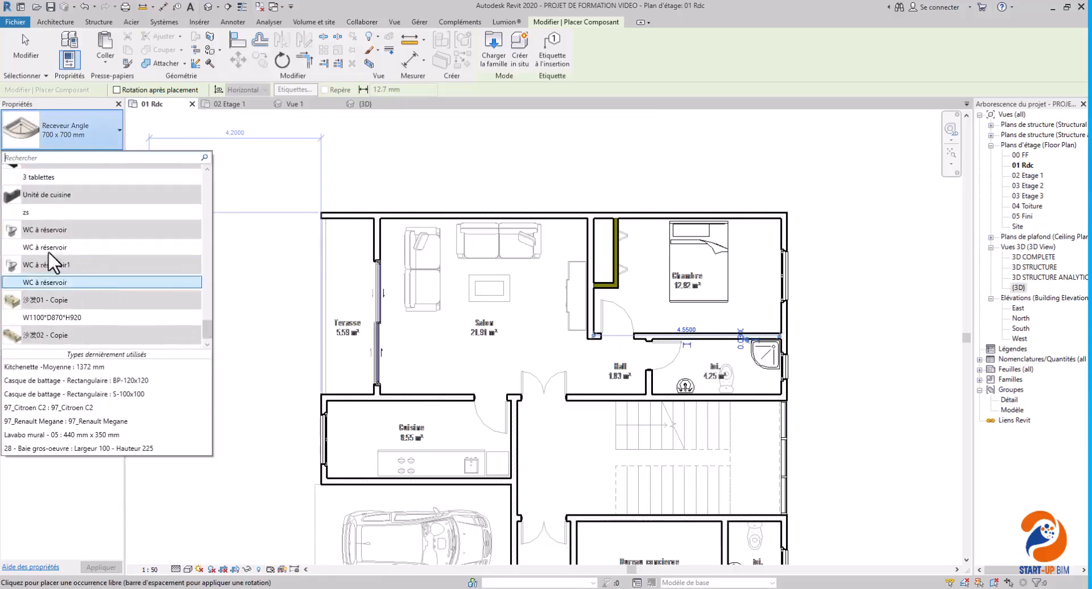
left_click(44, 249)
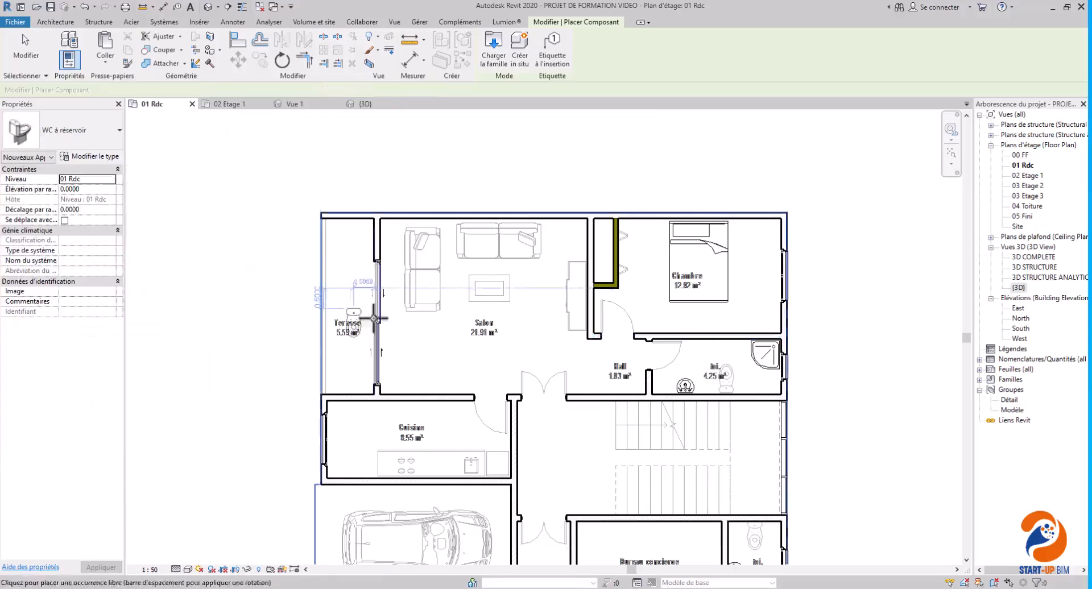
Step: Place a rotated WC over the imported toilet symbol in both the 4.25 m² and 2.60 m² toilets, each against the stair-side wall
scroll(728, 370, "up", 6)
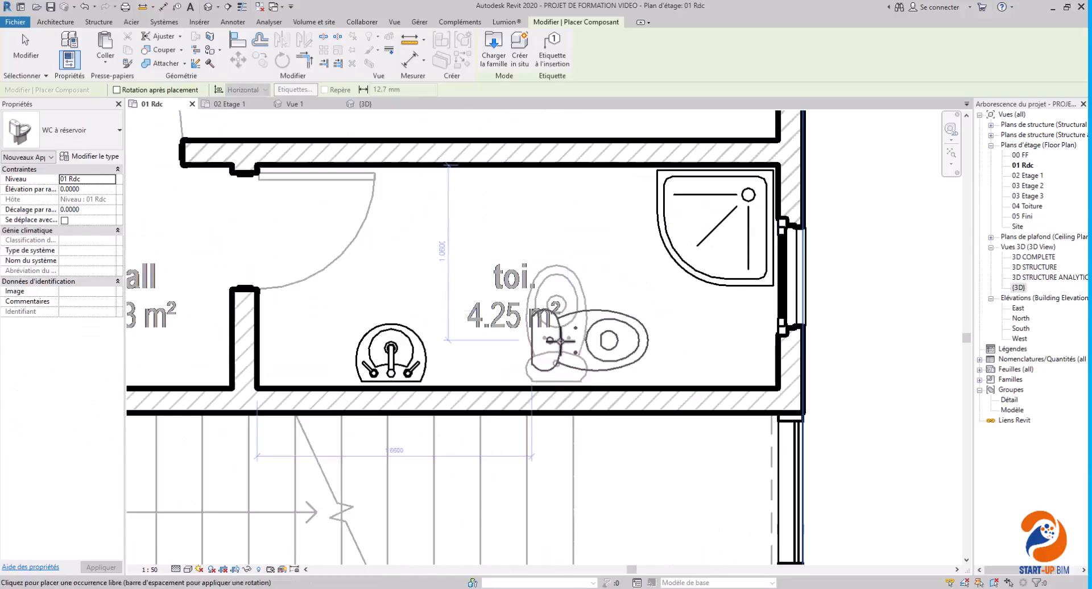
scroll(553, 356, "up", 3)
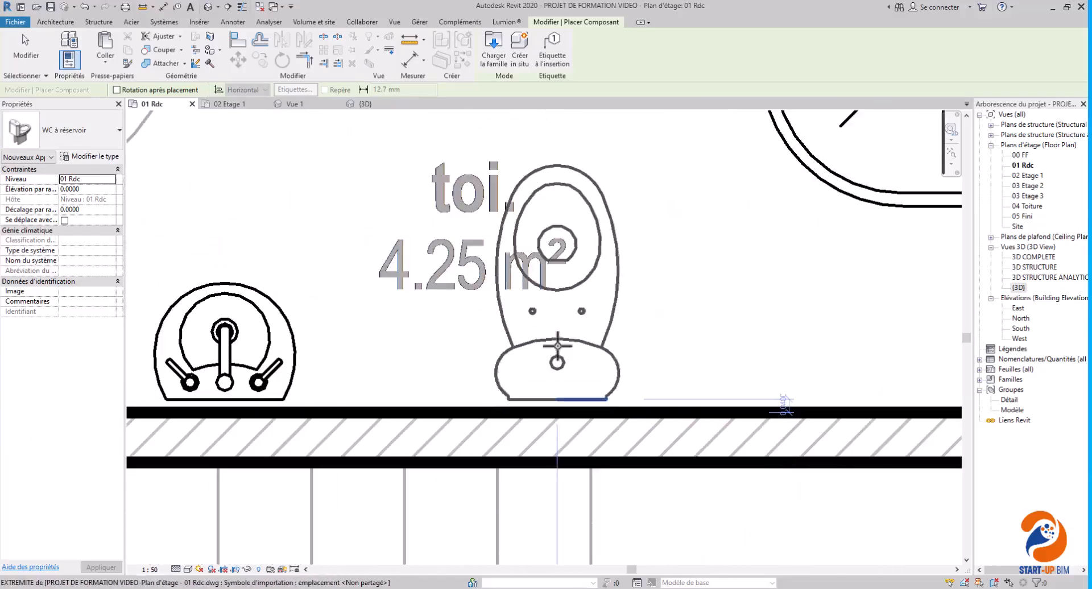
scroll(558, 345, "down", 5)
scroll(551, 426, "up", 5)
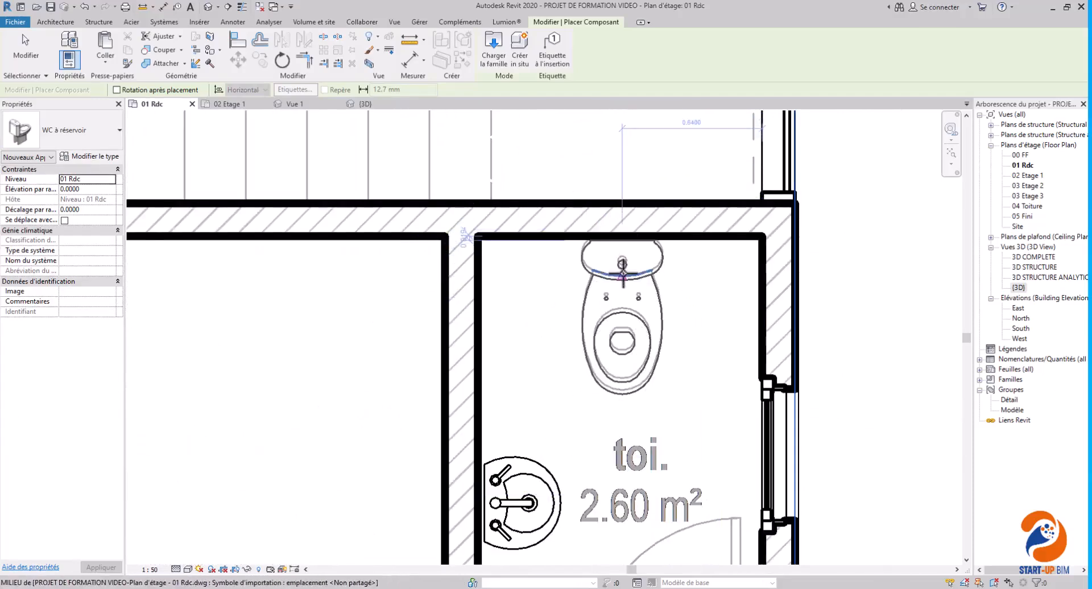
scroll(621, 274, "up", 1)
scroll(622, 276, "up", 4)
scroll(624, 271, "down", 8)
Step: Place a 沙发02 - Copie sofa, type W2060*D870*H920, over the imported sofa symbol along the upper wall of the Salon
middle_click_drag(426, 380, 719, 423)
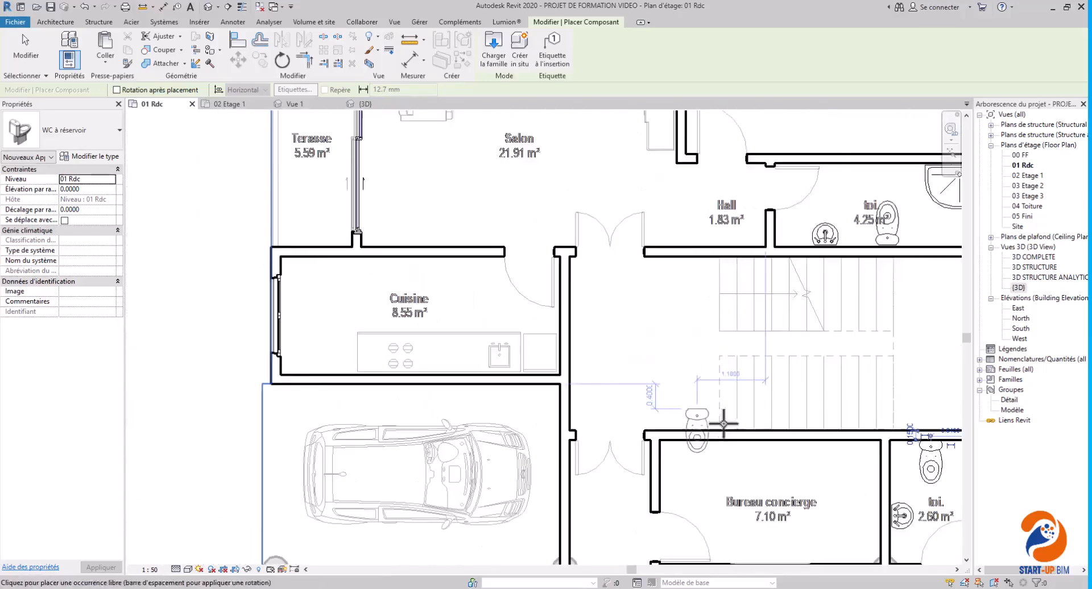
left_click(88, 128)
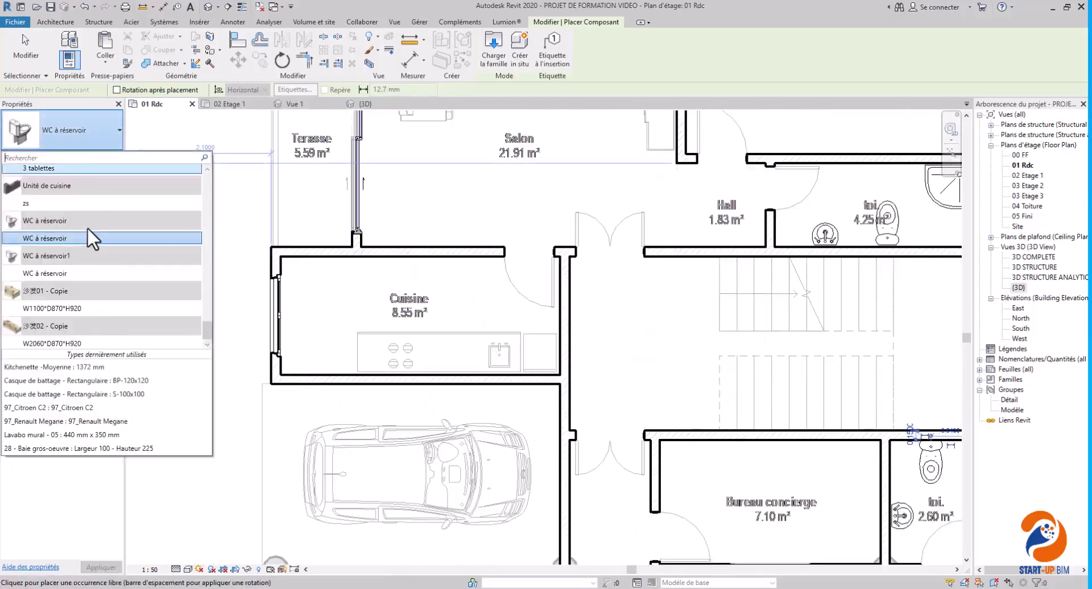
left_click(40, 309)
scroll(384, 233, "down", 3)
middle_click_drag(463, 256, 445, 359)
scroll(445, 358, "up", 3)
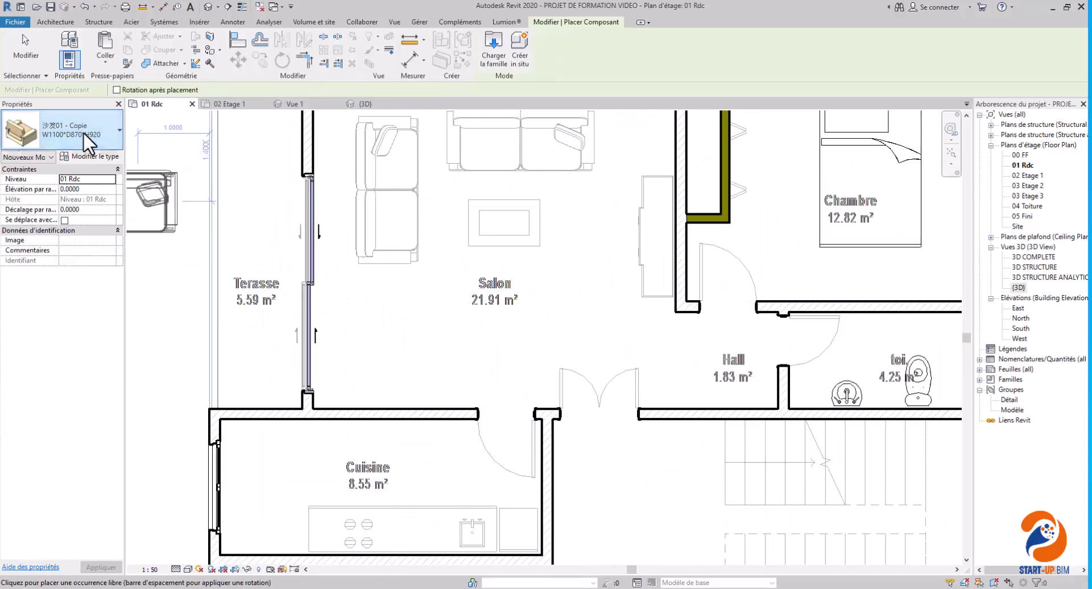
left_click(83, 132)
left_click(57, 307)
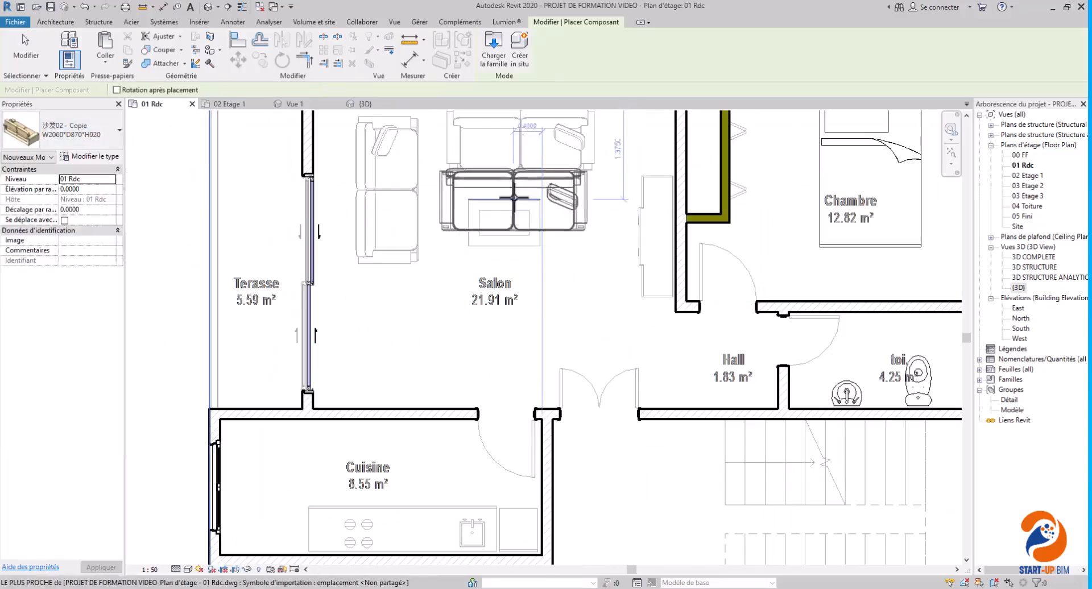
scroll(514, 198, "up", 4)
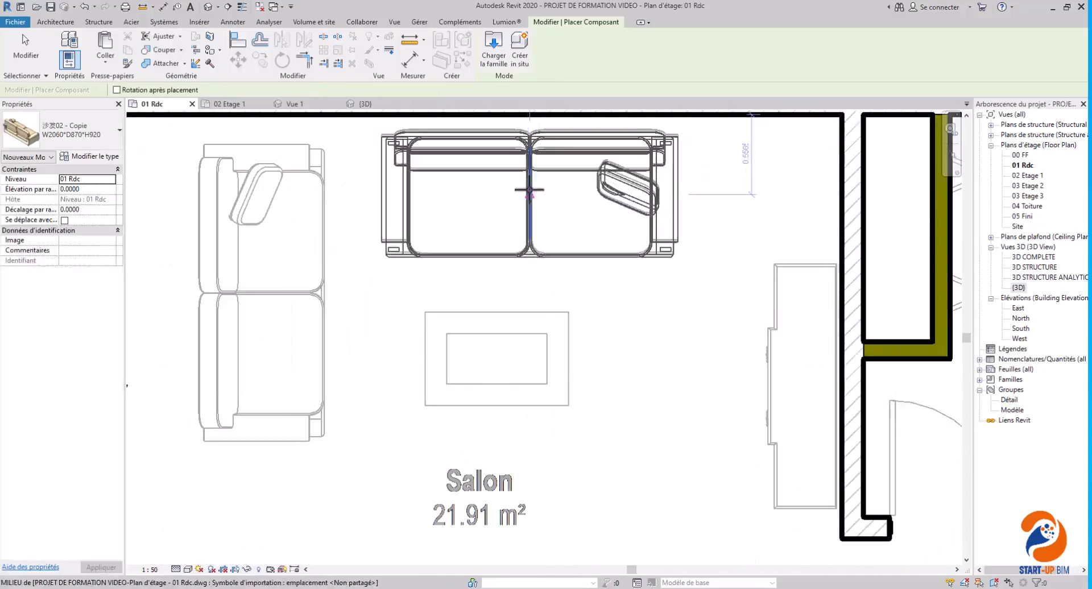
left_click(531, 198)
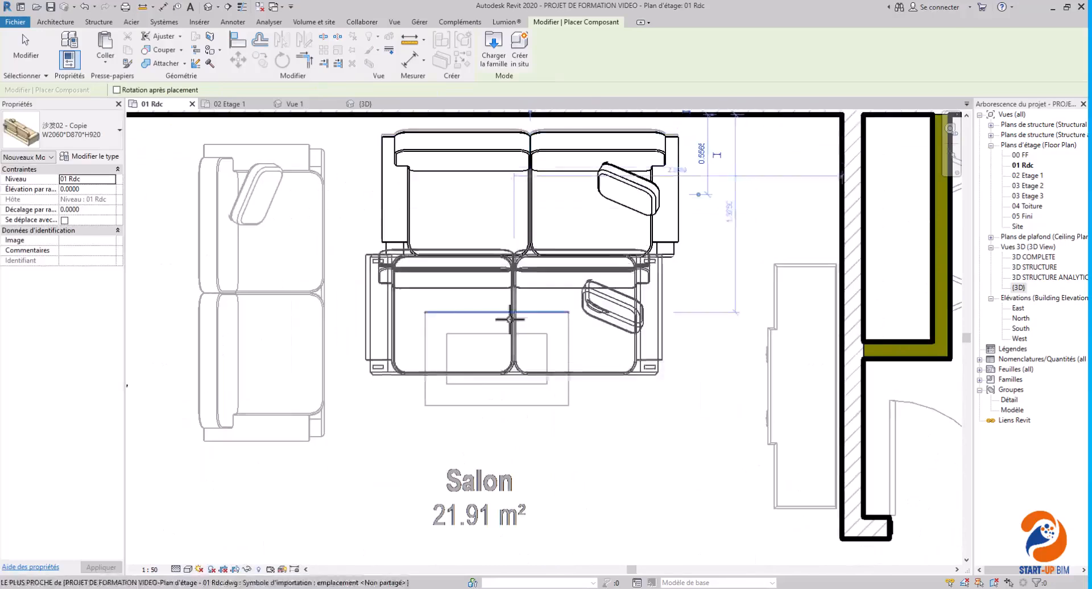
Step: Place a second 沙发02 - Copie sofa, rotated, over the imported sofa symbol beside the Salon's terrace-side wall
key("space")
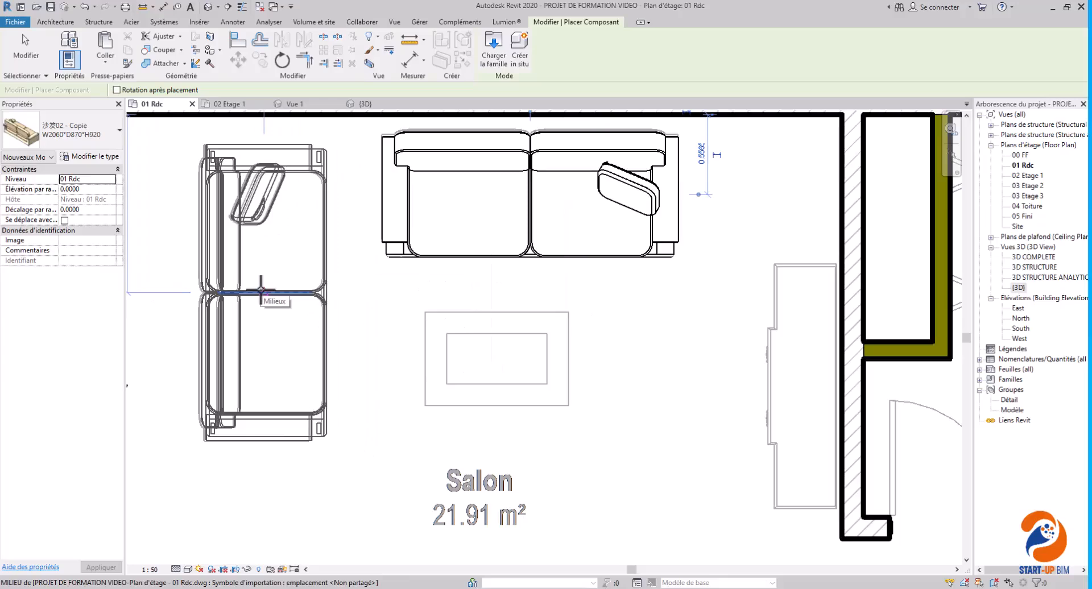
left_click(261, 290)
scroll(444, 276, "down", 4)
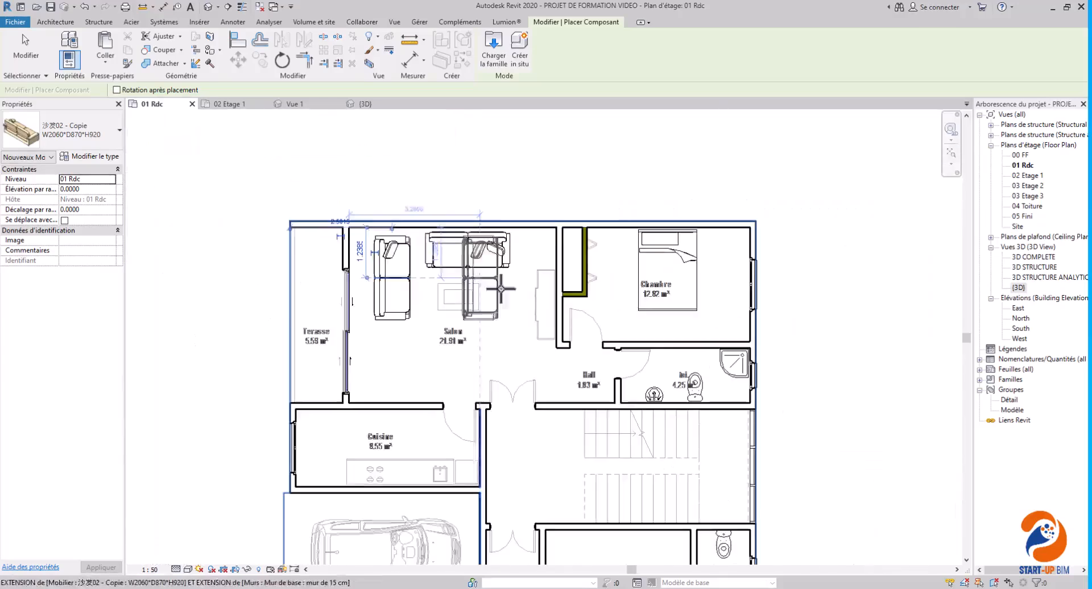
scroll(492, 279, "down", 3)
scroll(467, 203, "up", 4)
middle_click_drag(483, 287, 498, 378)
scroll(445, 267, "up", 3)
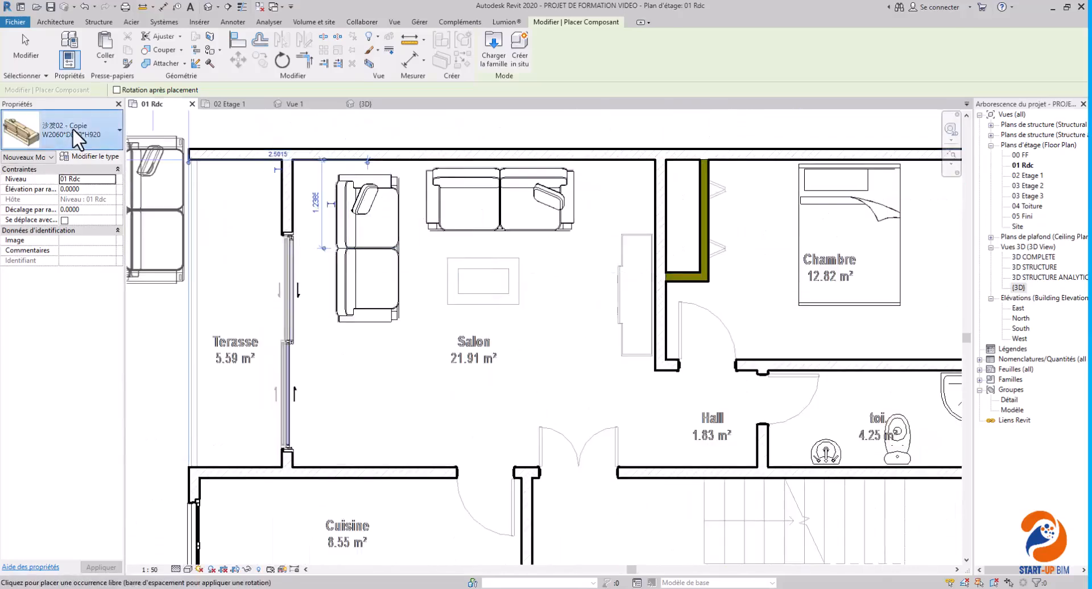
left_click(73, 128)
scroll(53, 273, "down", 2)
scroll(53, 269, "up", 2)
scroll(53, 269, "up", 3)
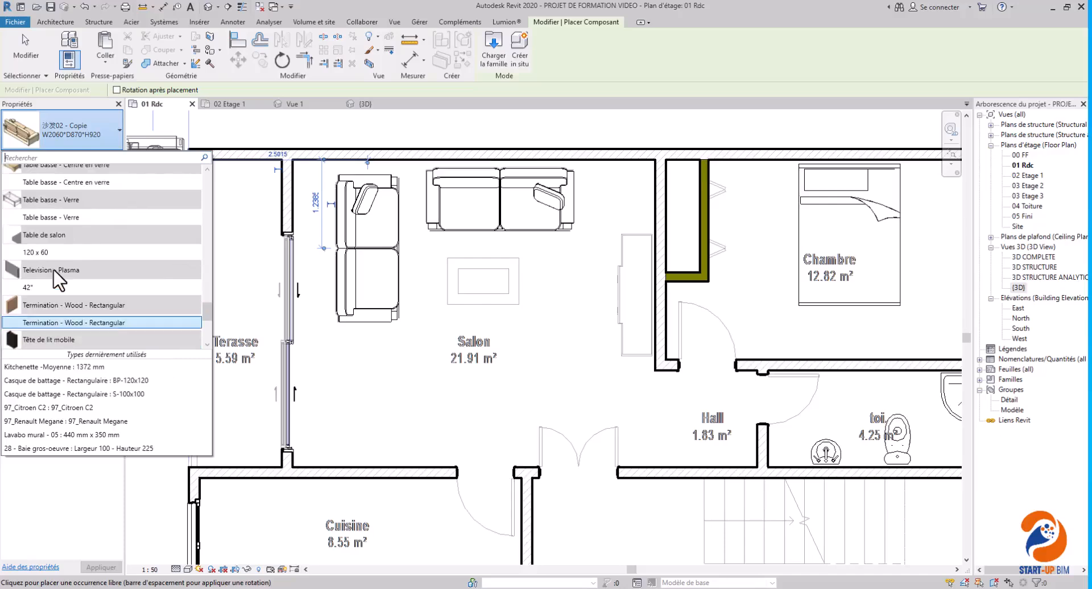
left_click(51, 246)
scroll(486, 249, "up", 3)
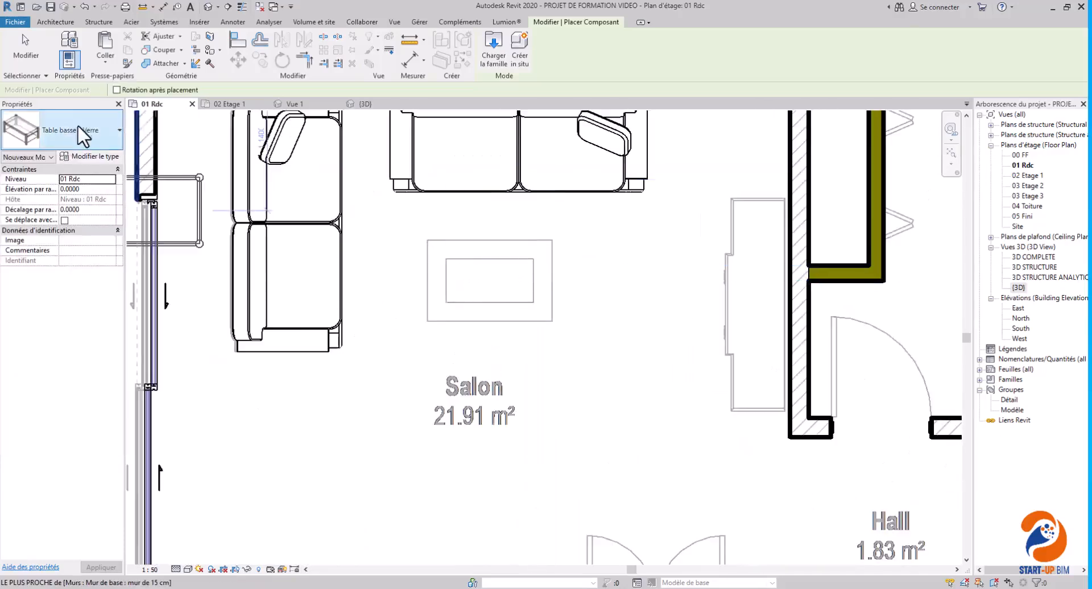
Step: Place a Table basse - Centre en verre coffee table over the imported table symbol in the middle of the Salon
left_click(80, 142)
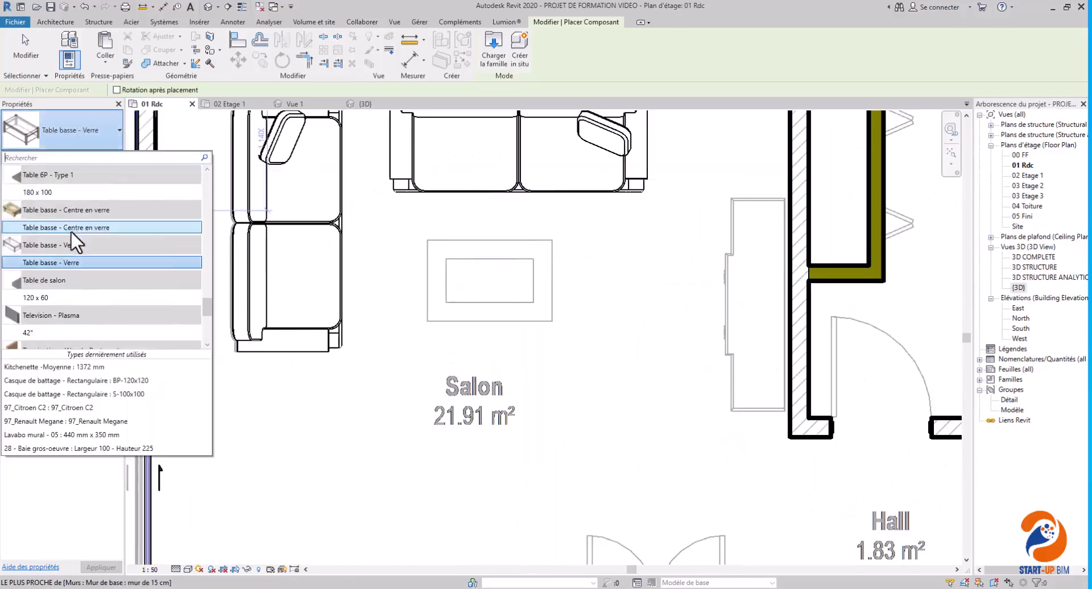
left_click(71, 231)
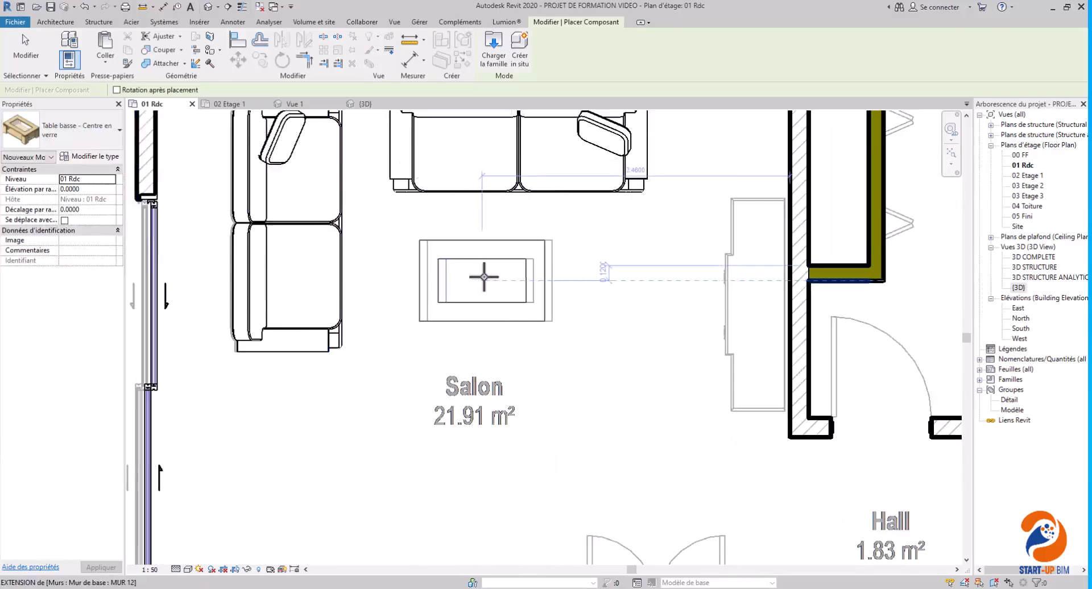
scroll(369, 290, "down", 5)
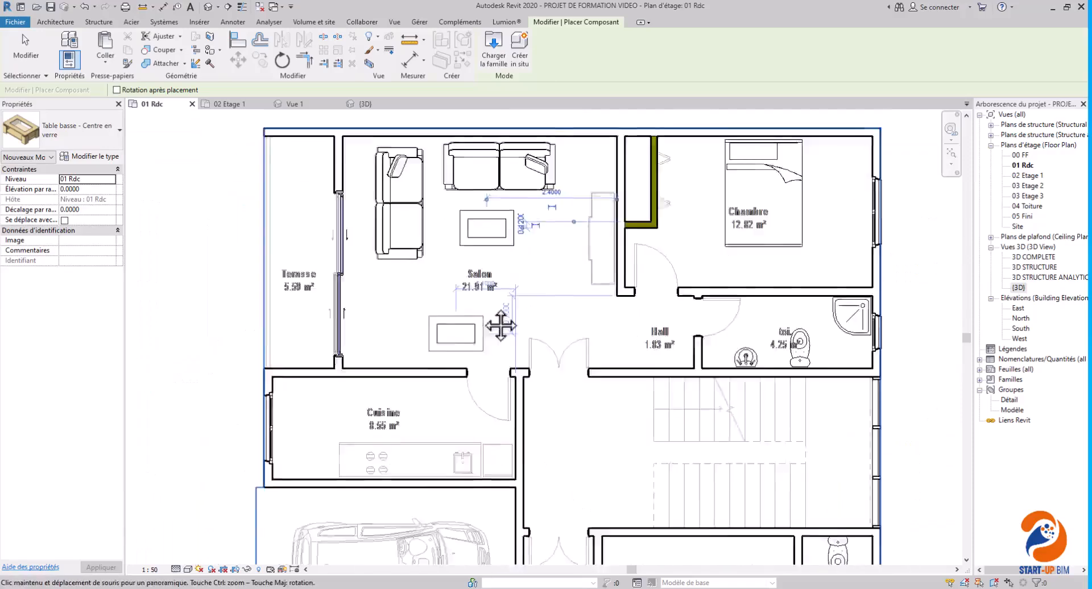
Step: Place a rotated Unité de cuisine, type zs, over the imported kitchen counter symbol along the lower wall of the Cuisine
scroll(536, 266, "up", 2)
scroll(534, 371, "down", 1)
middle_click_drag(533, 417, 511, 360)
scroll(511, 361, "up", 2)
left_click(85, 118)
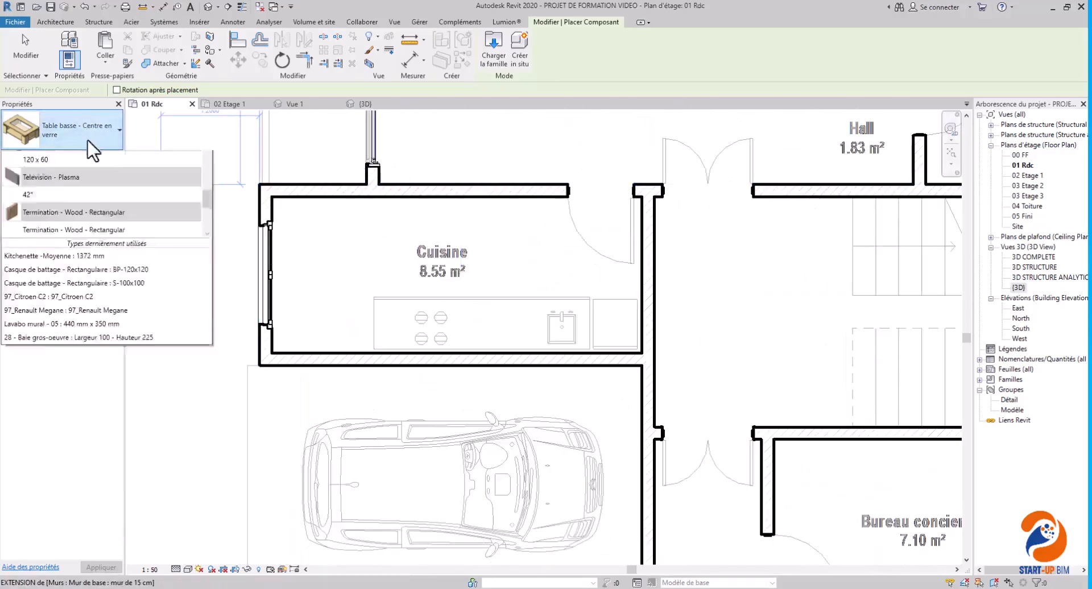
scroll(79, 241, "down", 3)
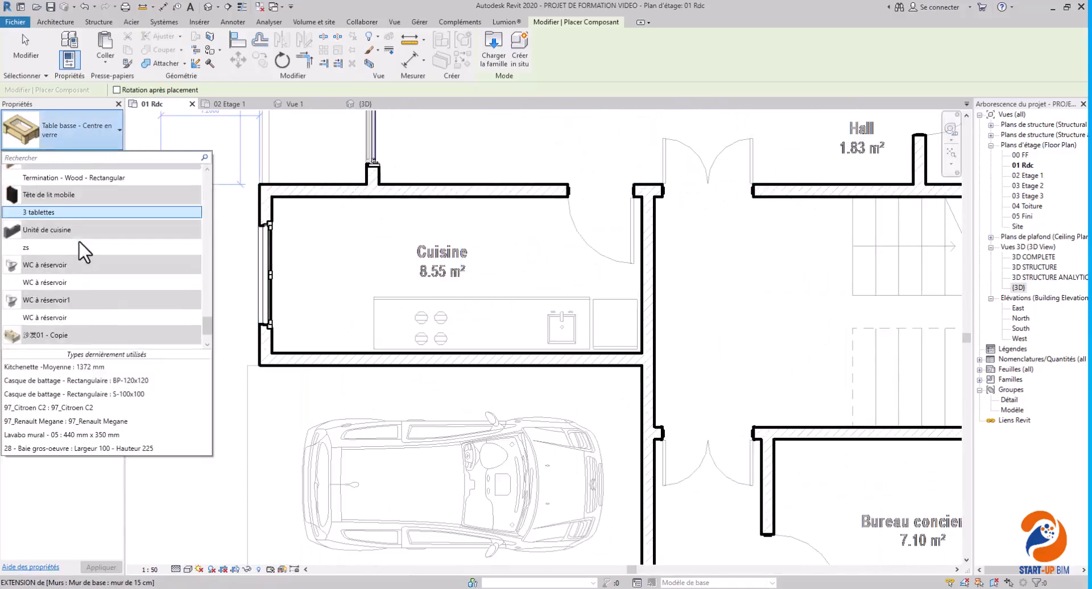
left_click(52, 248)
key("space")
key("space")
key("space")
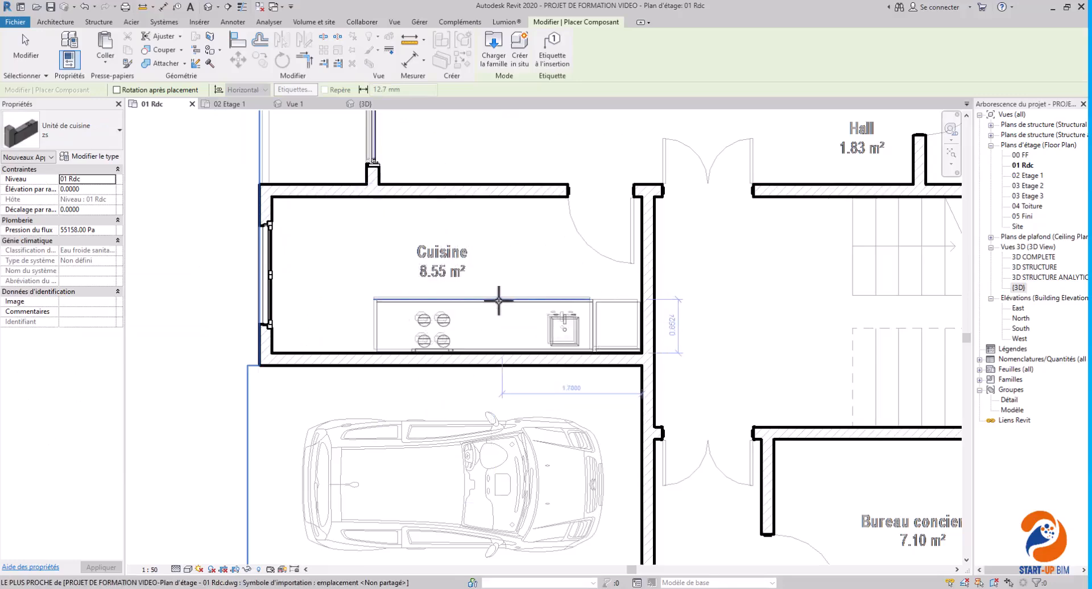
scroll(499, 300, "up", 3)
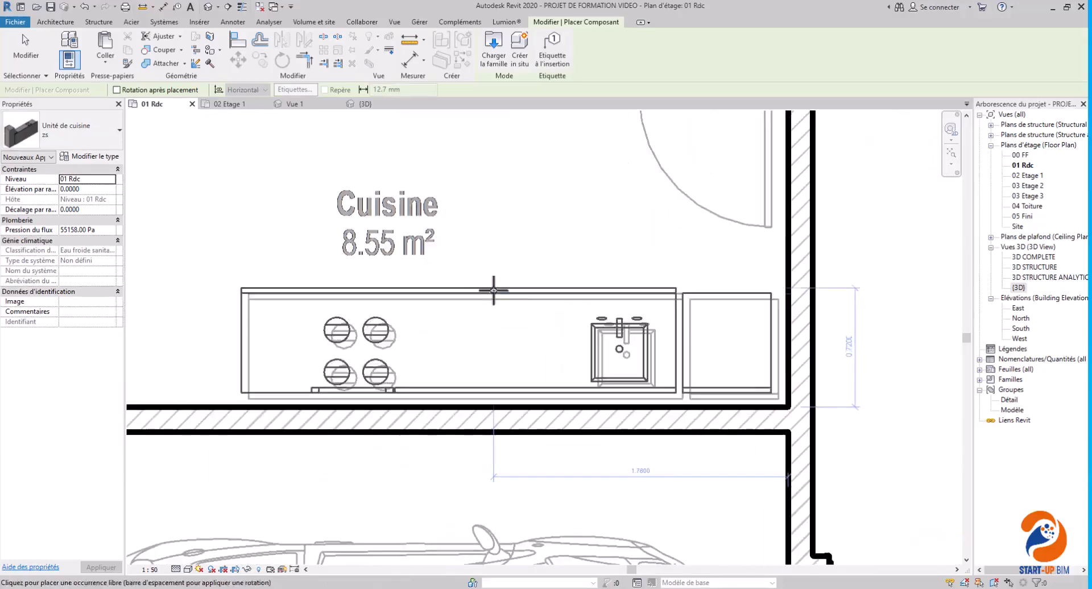
left_click(500, 294)
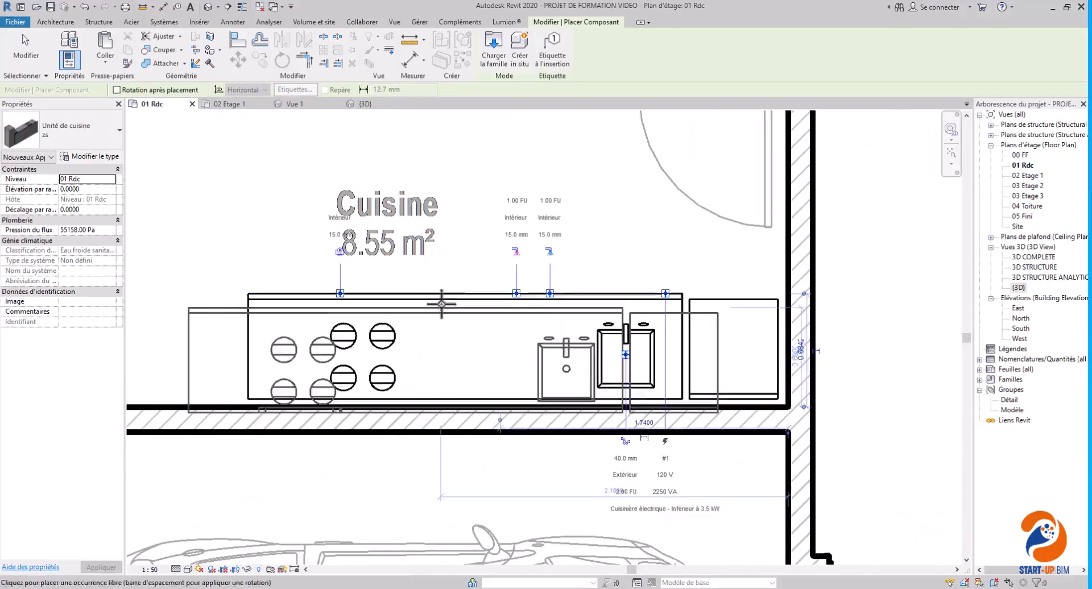
Step: Change the component type for placement to Petite voiture
scroll(501, 293, "down", 5)
middle_click_drag(455, 371, 403, 423)
middle_click_drag(419, 475, 459, 348)
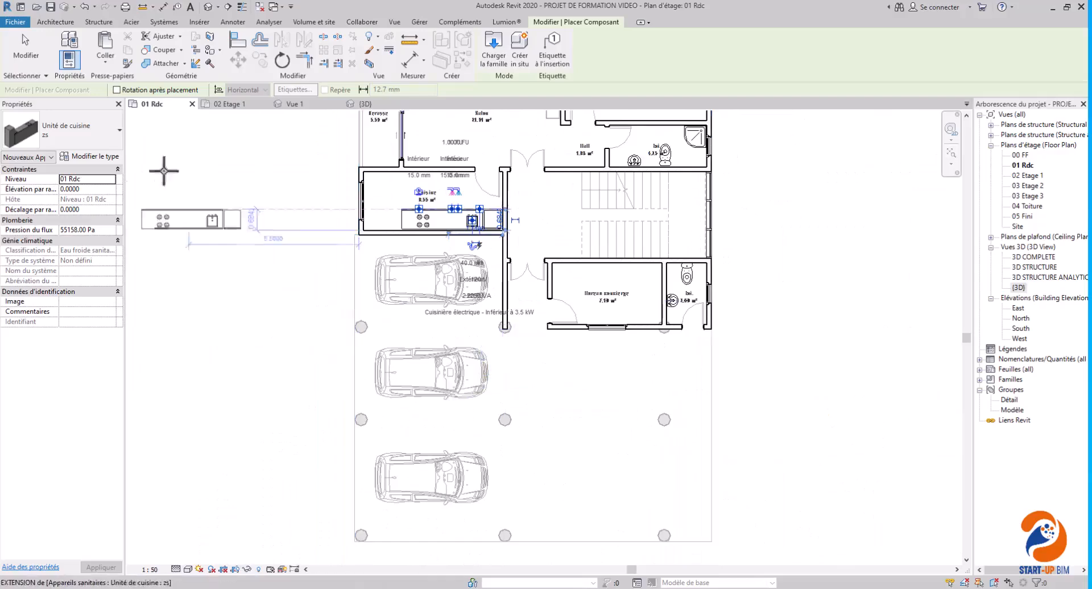
left_click(74, 136)
scroll(68, 262, "up", 5)
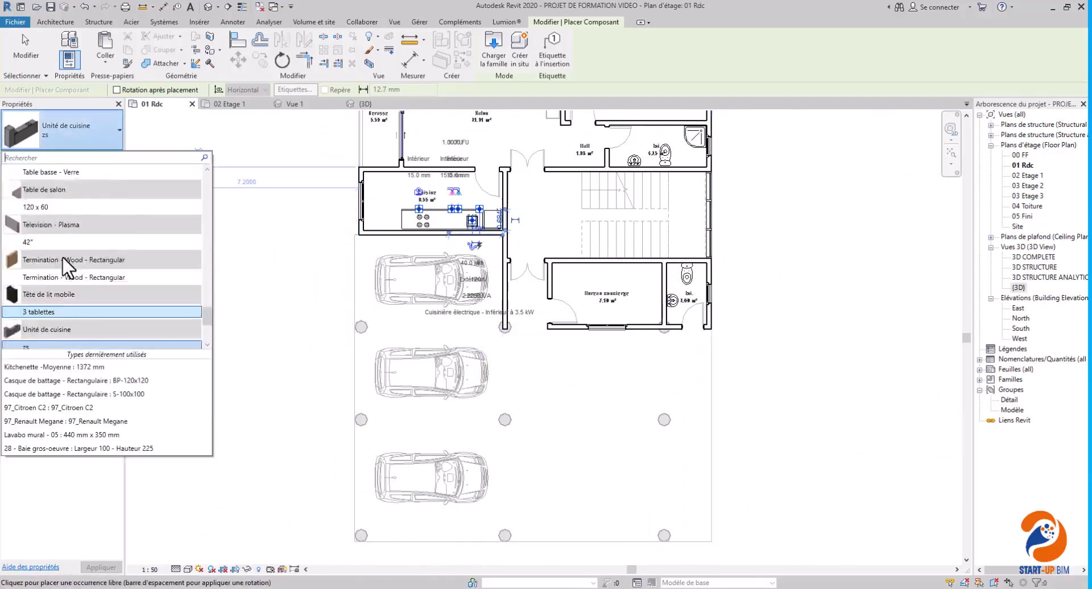
scroll(62, 256, "up", 10)
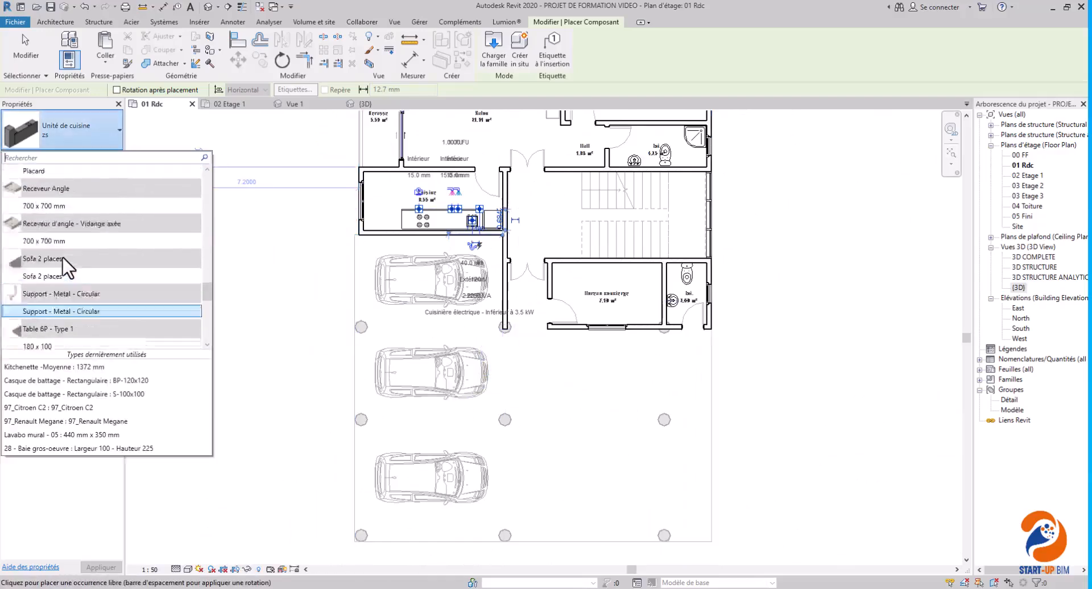
scroll(62, 258, "down", 12)
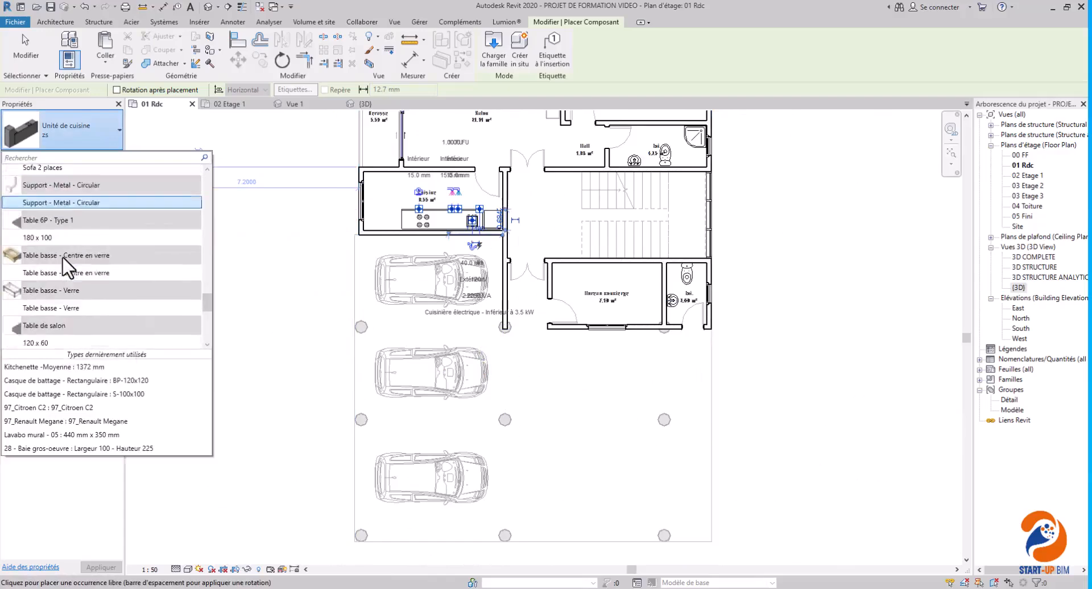
scroll(63, 256, "down", 4)
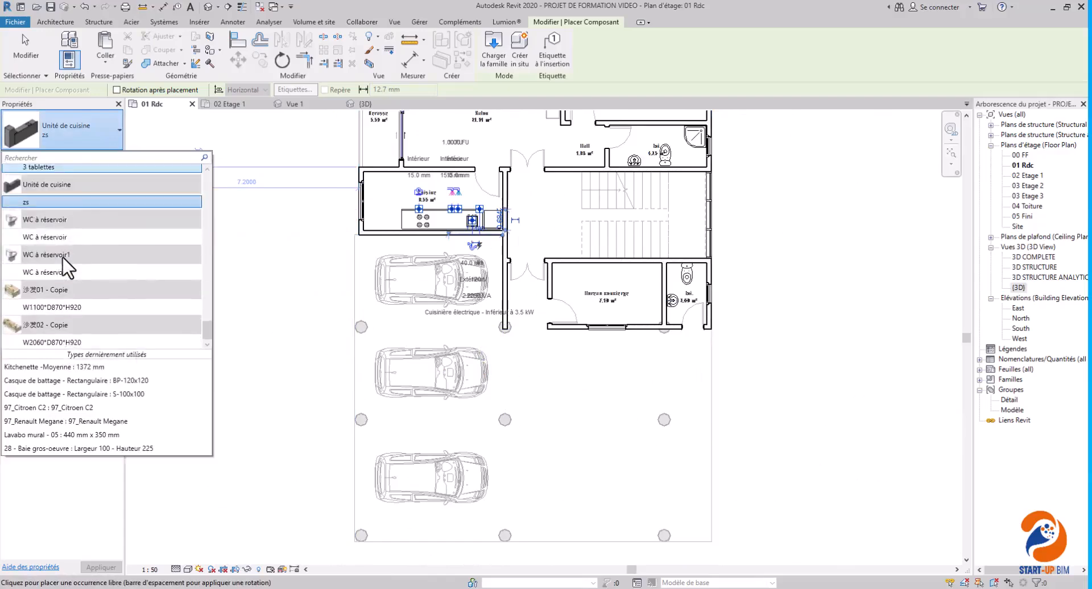
scroll(63, 256, "up", 5)
scroll(63, 257, "up", 4)
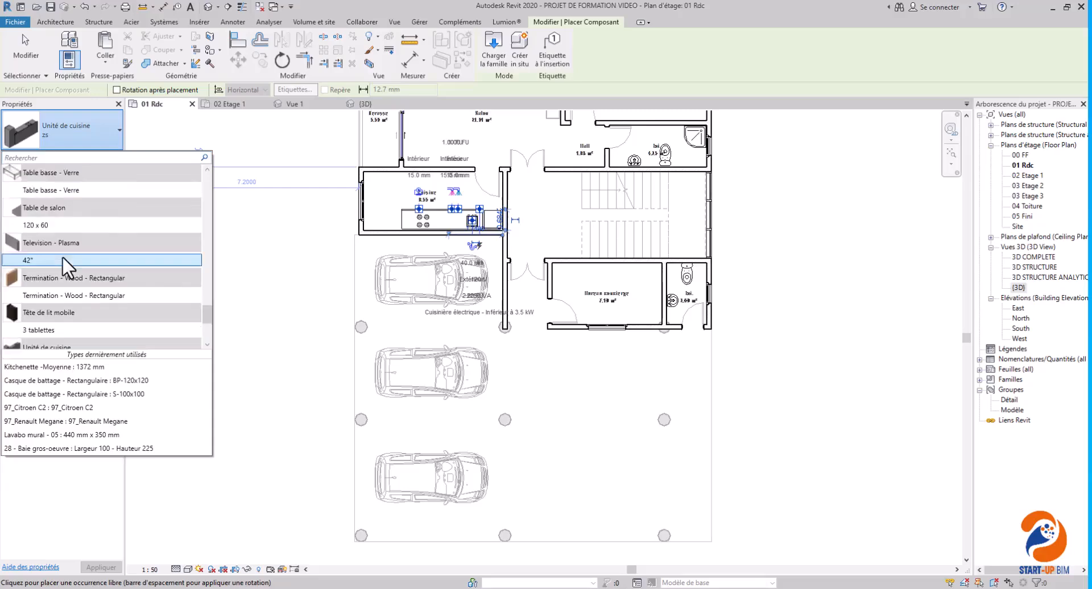
scroll(64, 266, "up", 4)
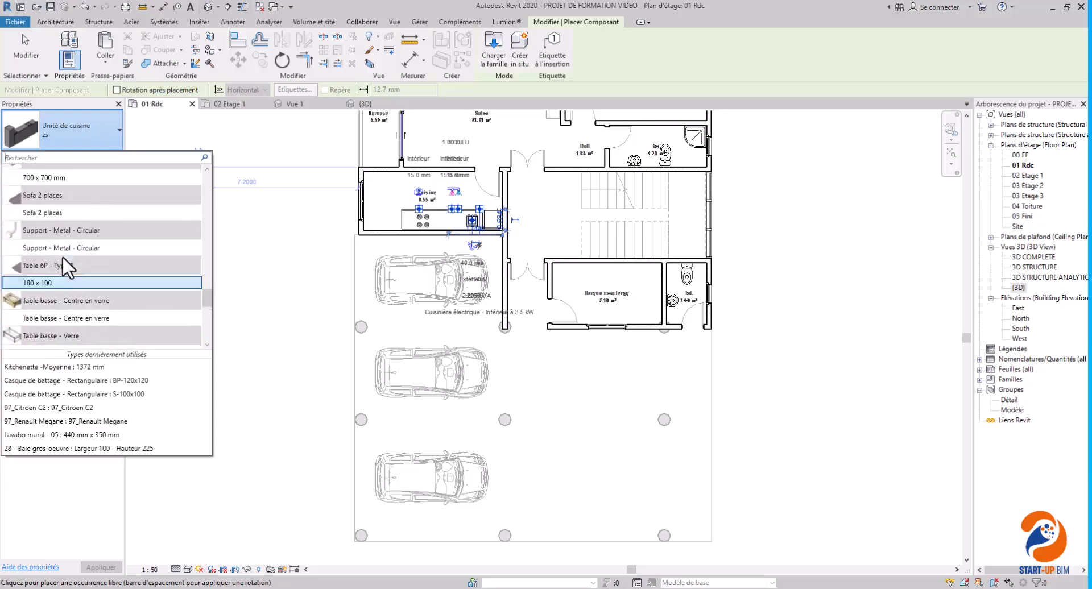
scroll(63, 258, "up", 3)
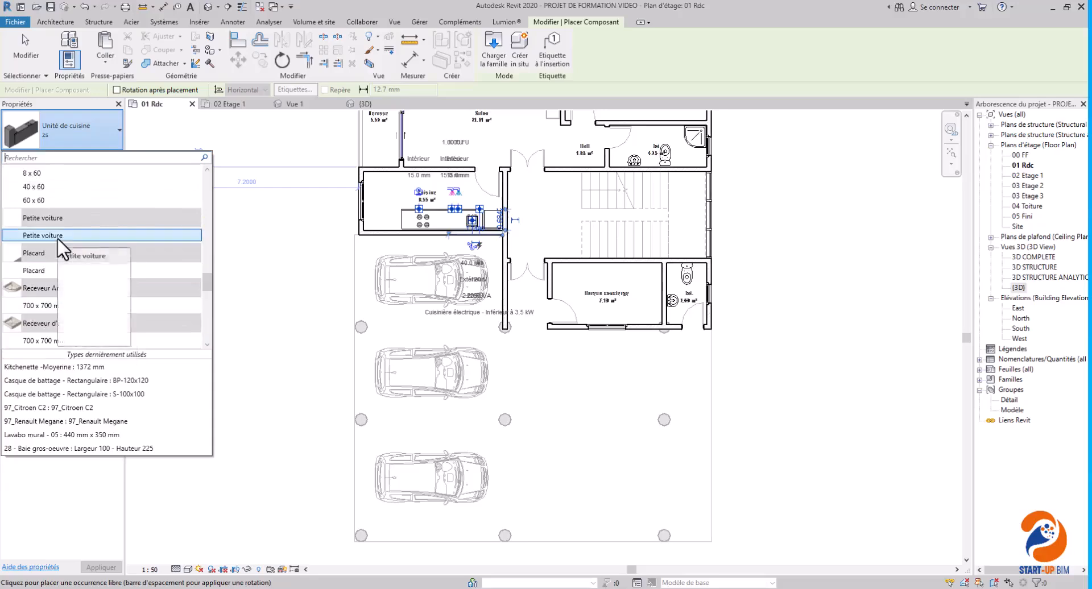
left_click(57, 237)
Step: Place a rotated Petite voiture over the imported car symbol in the parking bay directly below the Cuisine
key("space")
scroll(390, 450, "up", 2)
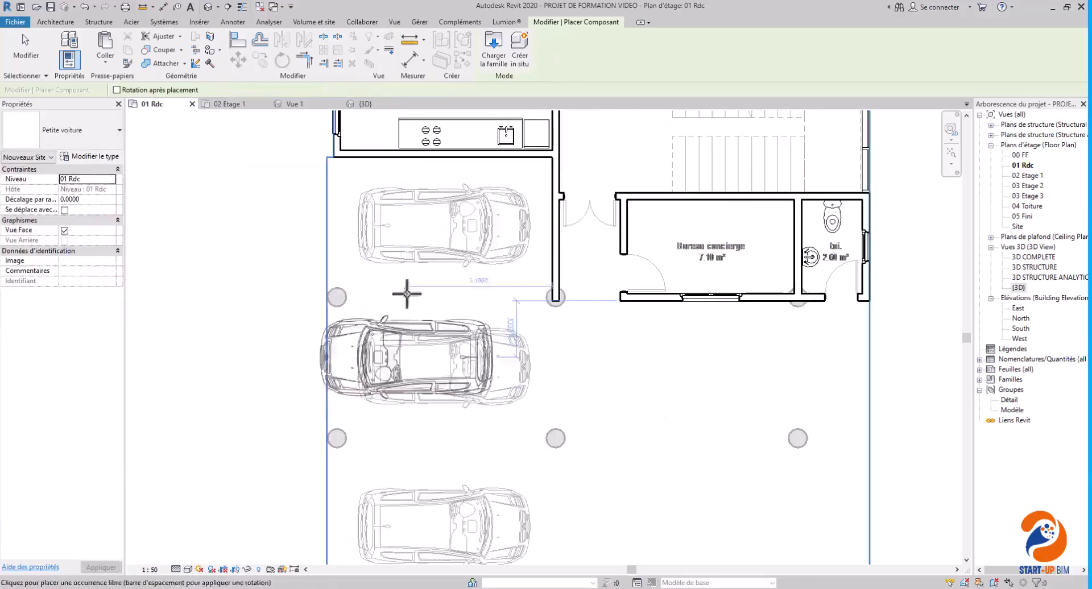
scroll(398, 217, "up", 1)
key("space")
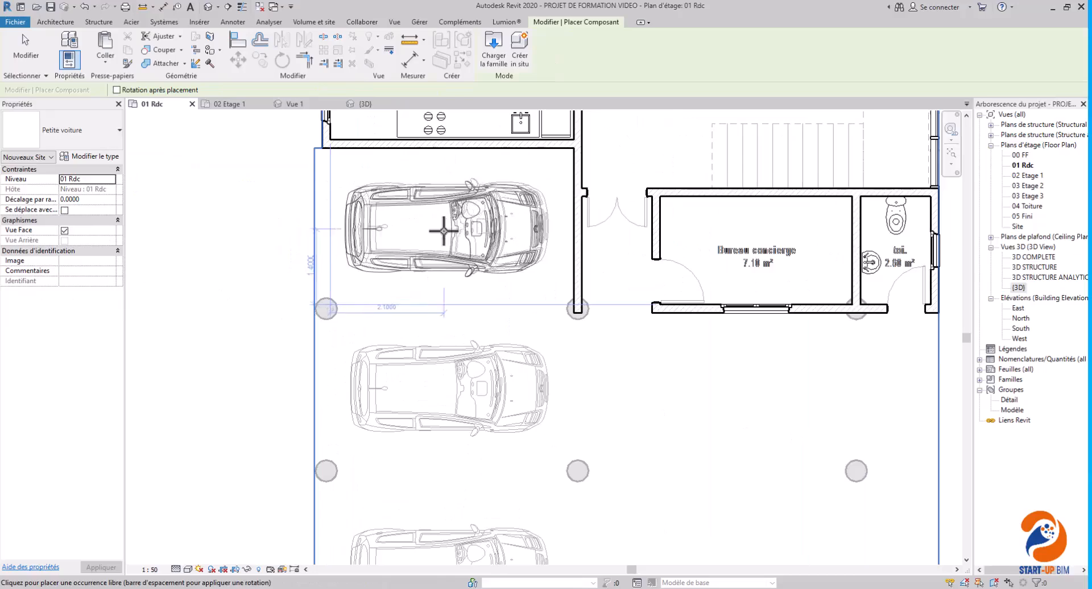
scroll(447, 222, "up", 3)
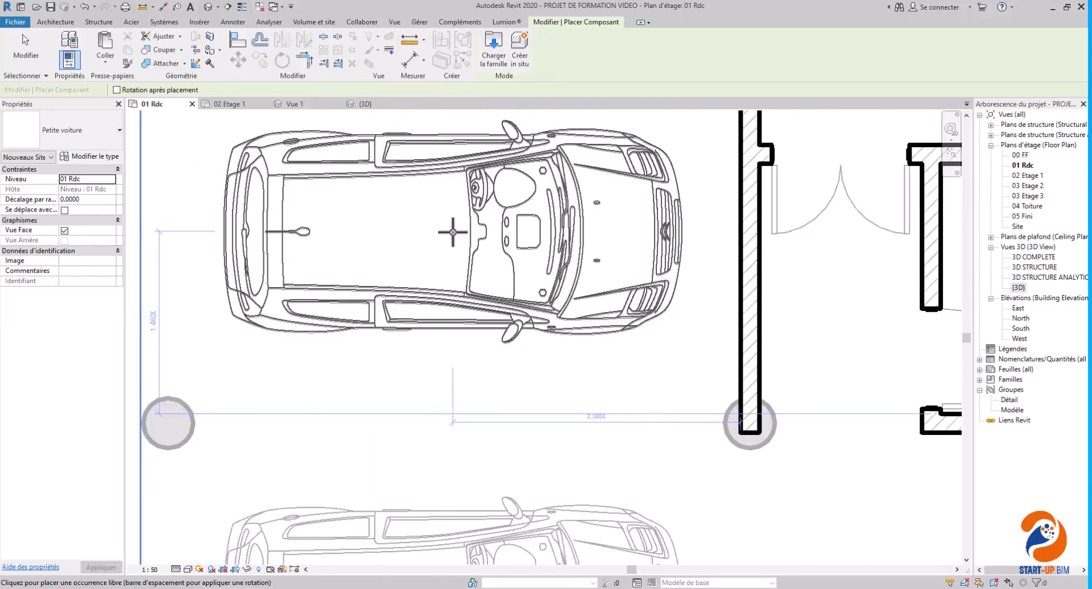
left_click(452, 232)
Step: Place two more Petite voiture cars over the middle and lower imported car symbols, and end the component placement
scroll(433, 232, "down", 5)
scroll(427, 341, "up", 3)
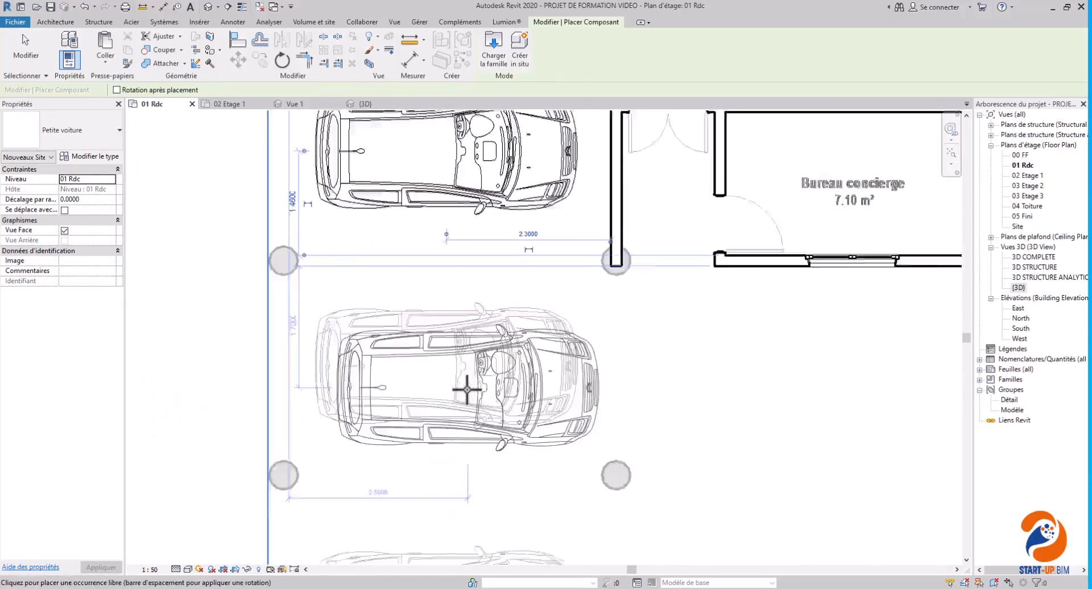
left_click(447, 365)
scroll(446, 366, "down", 4)
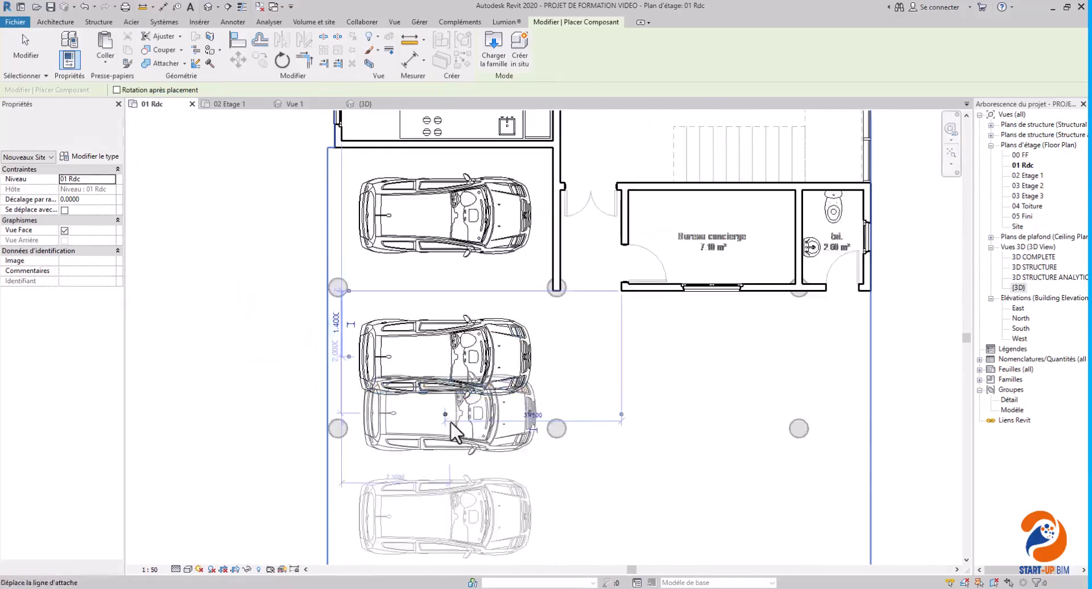
scroll(452, 375, "up", 4)
scroll(452, 376, "up", 2)
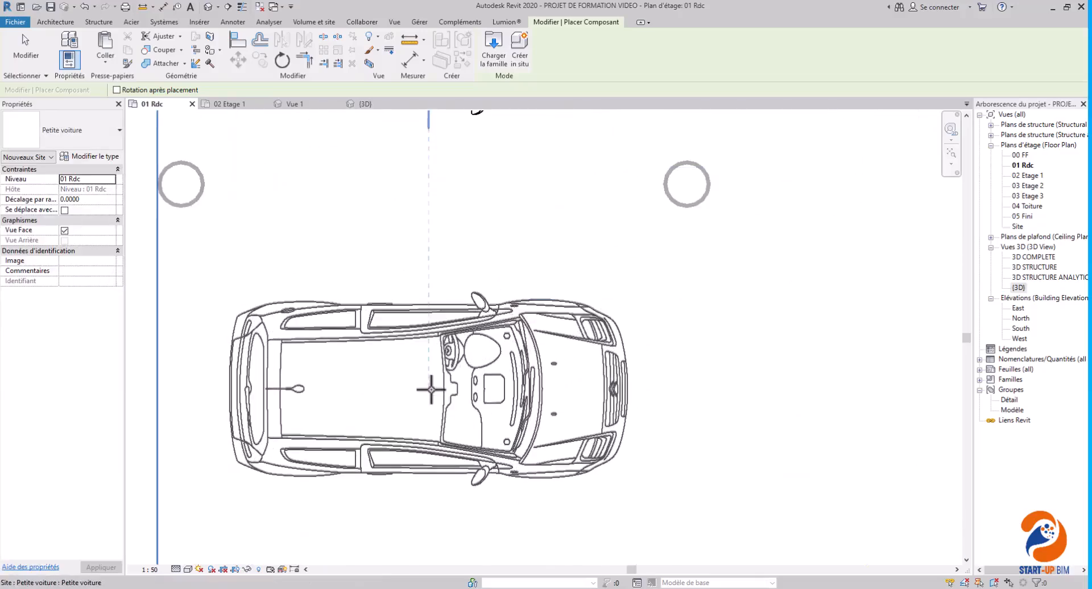
left_click(431, 390)
scroll(430, 390, "down", 9)
scroll(526, 288, "down", 1)
middle_click_drag(527, 288, 508, 405)
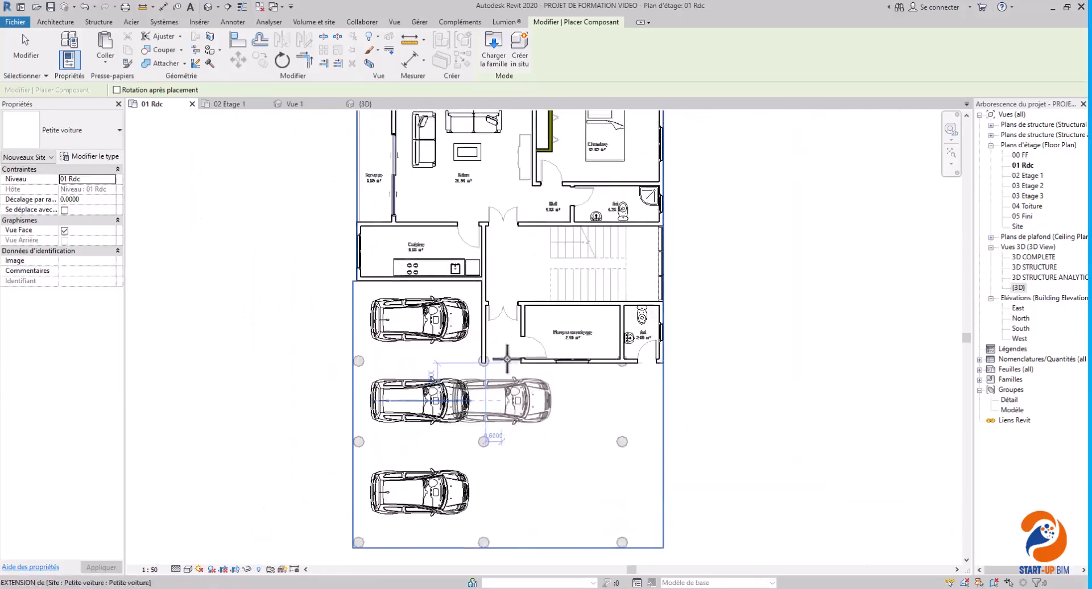
right_click(281, 215)
left_click(322, 222)
right_click(320, 196)
left_click(330, 203)
Step: Start placing a component in the 01 Rdc plan and choose the Buffet04 type
scroll(477, 268, "up", 3)
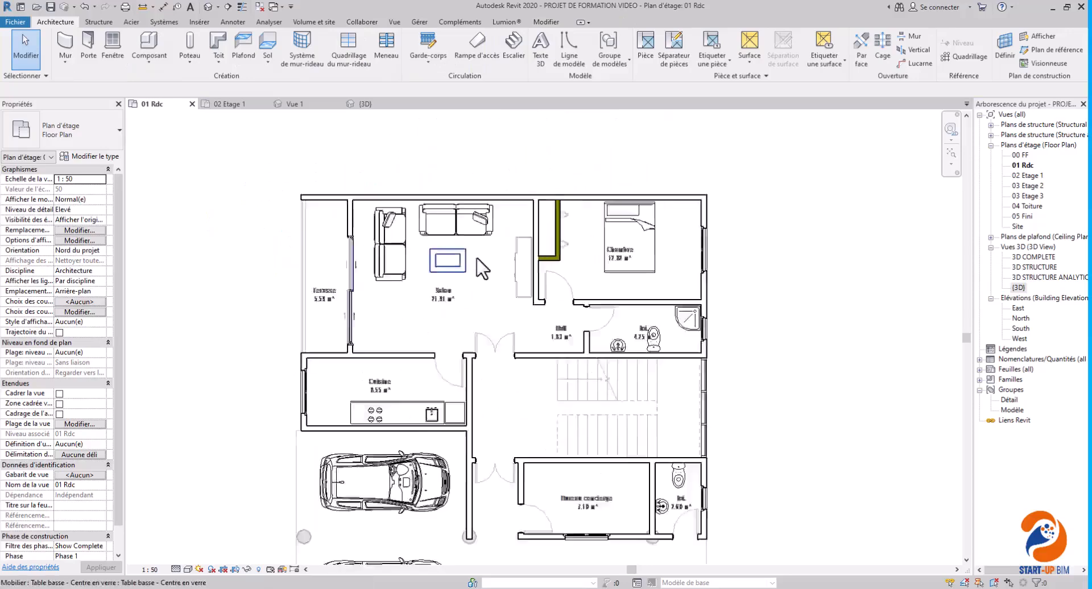
scroll(488, 267, "up", 1)
scroll(548, 248, "up", 1)
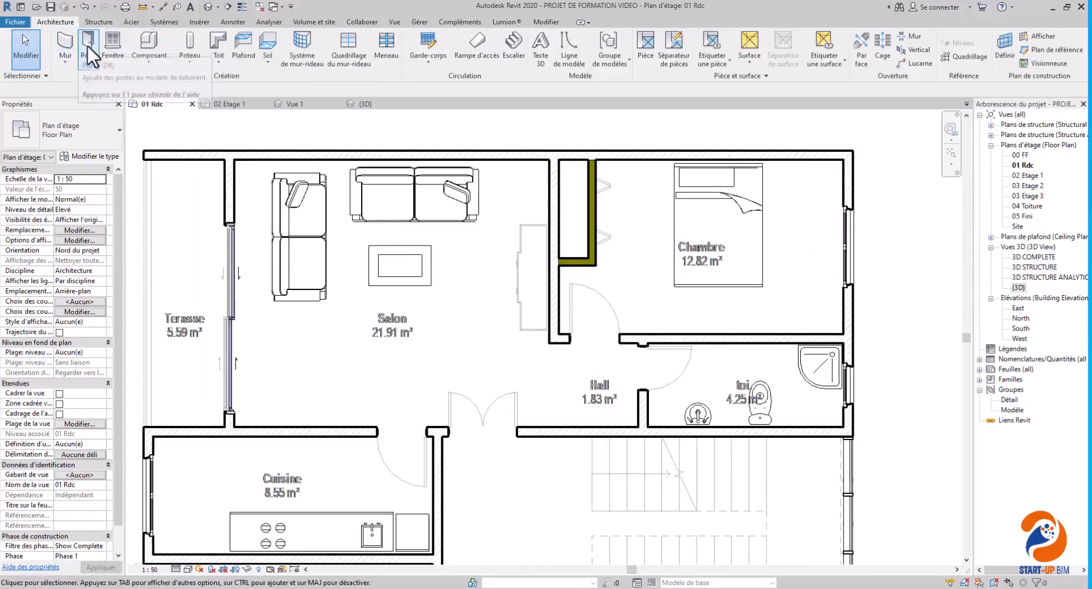
left_click(149, 45)
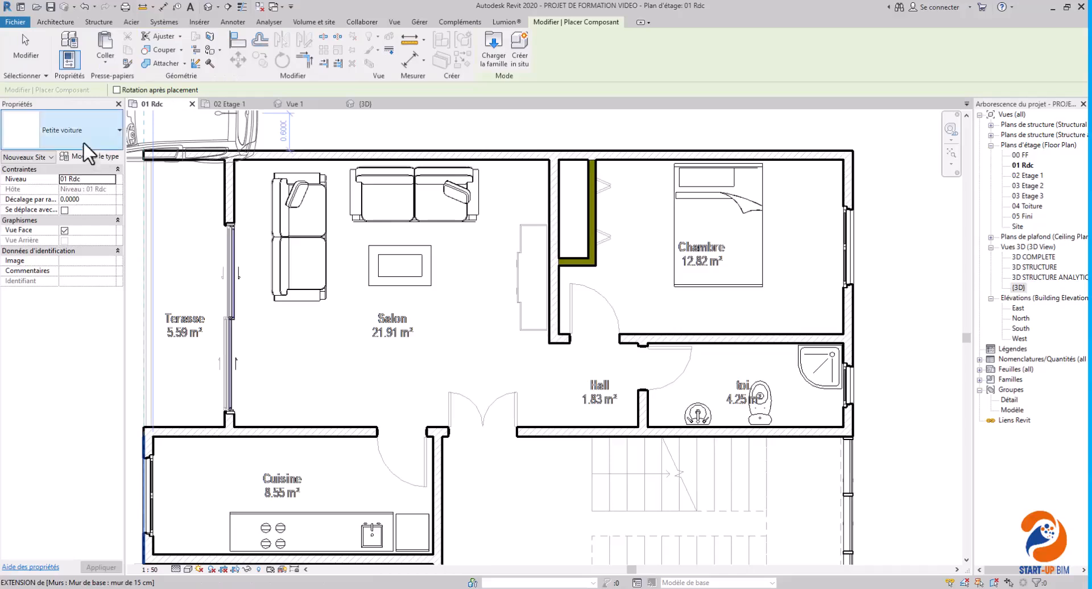
left_click(84, 134)
scroll(72, 263, "down", 10)
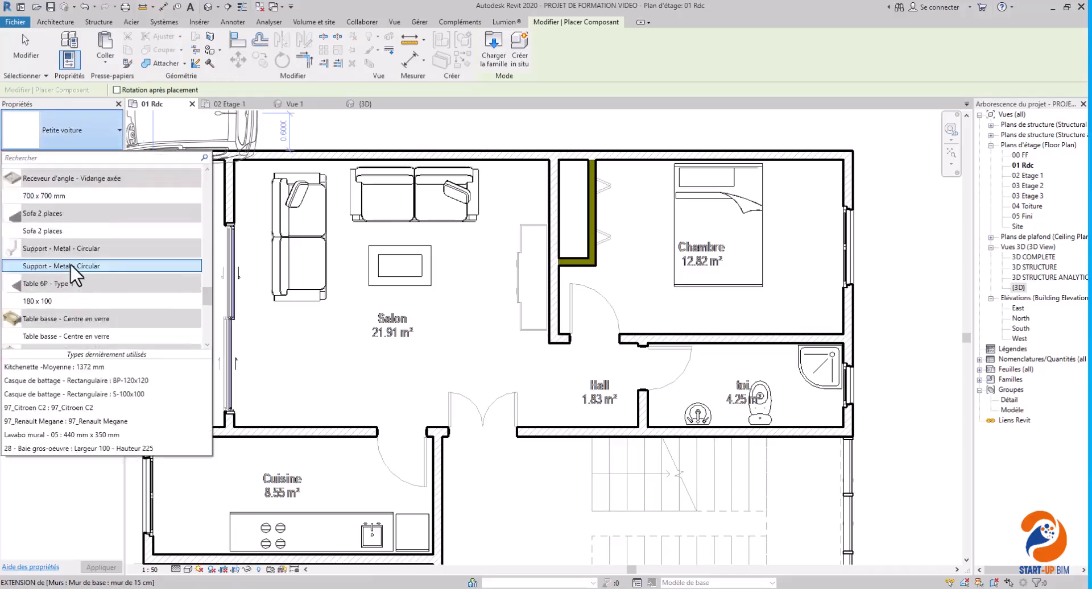
scroll(70, 265, "down", 10)
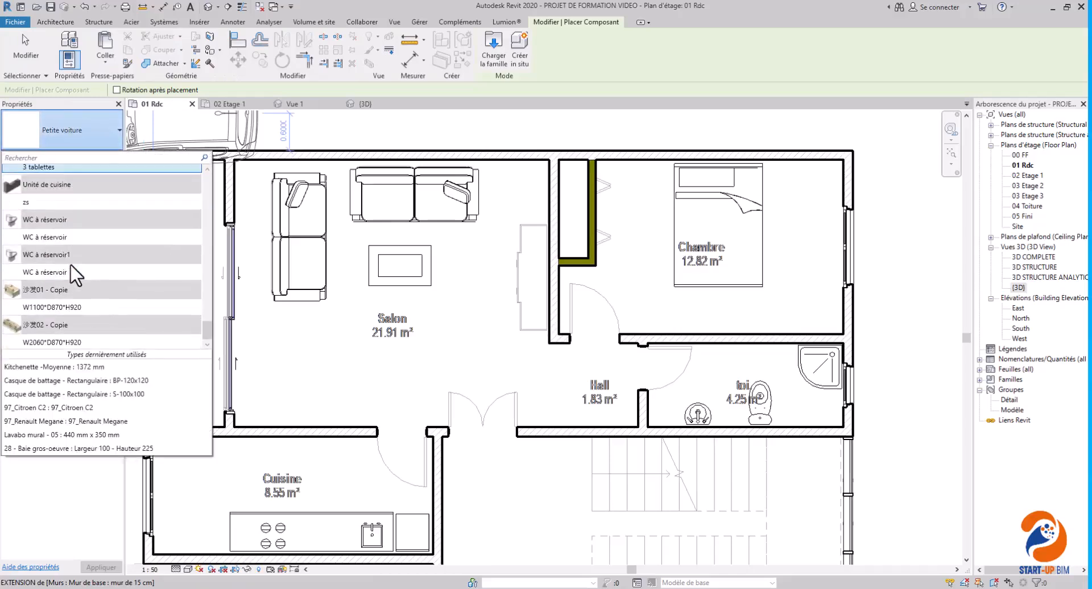
scroll(70, 265, "up", 3)
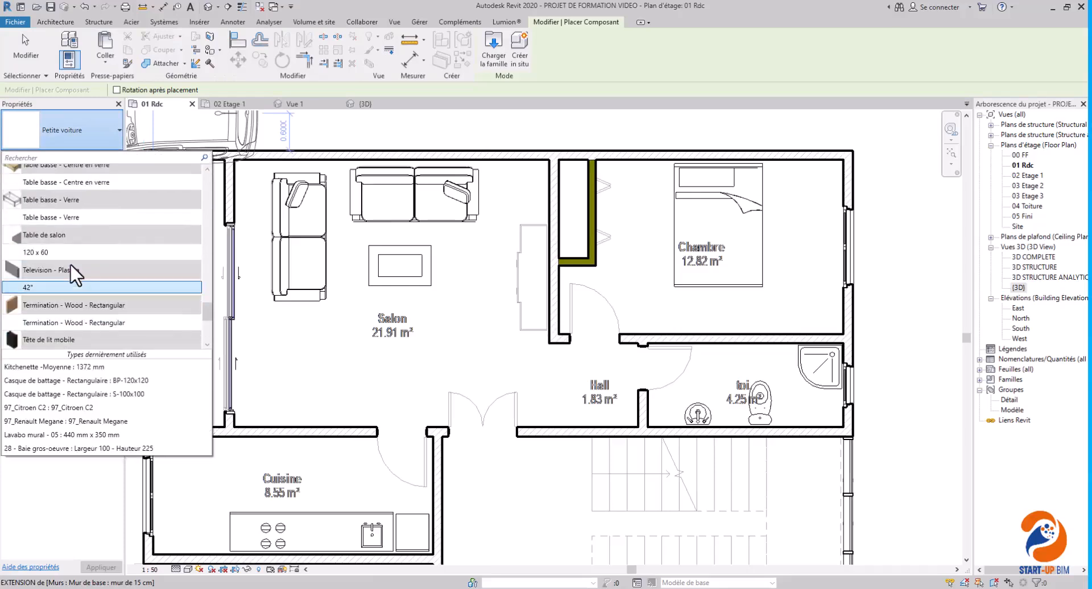
scroll(74, 259, "up", 5)
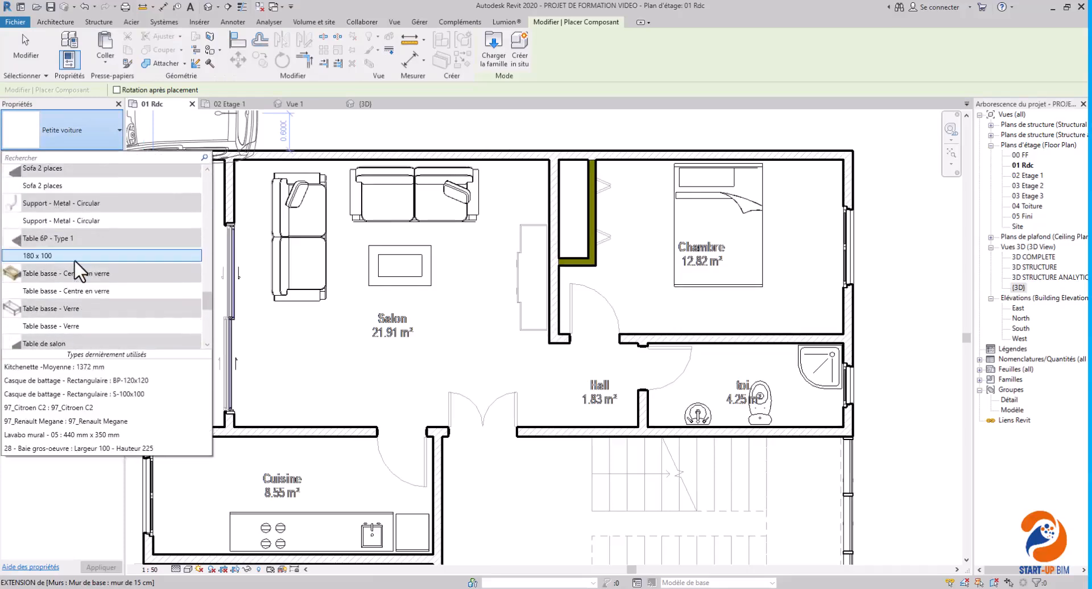
scroll(75, 261, "up", 6)
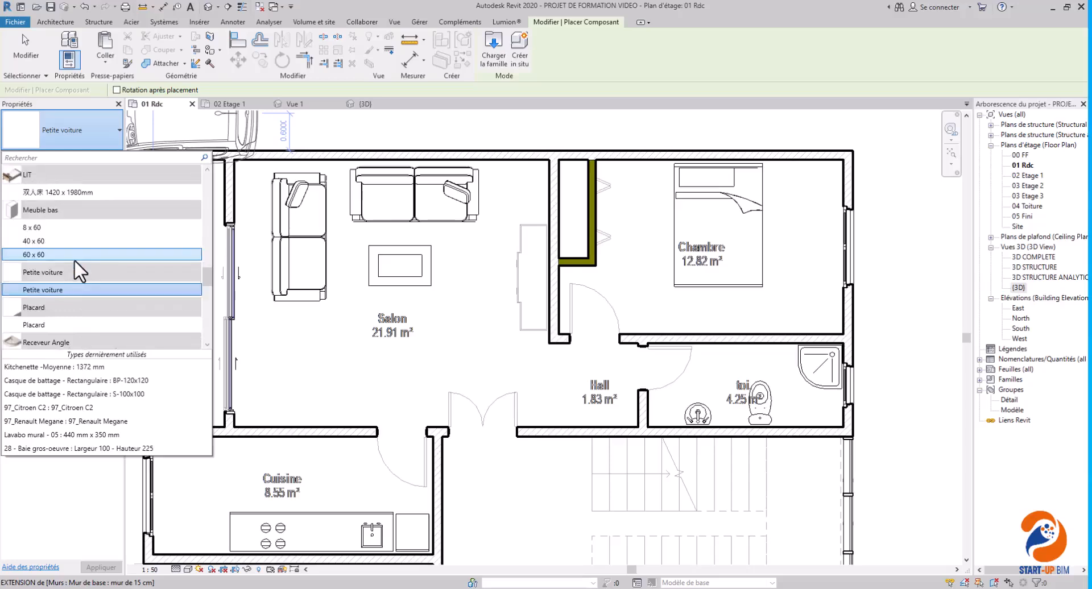
scroll(74, 259, "up", 4)
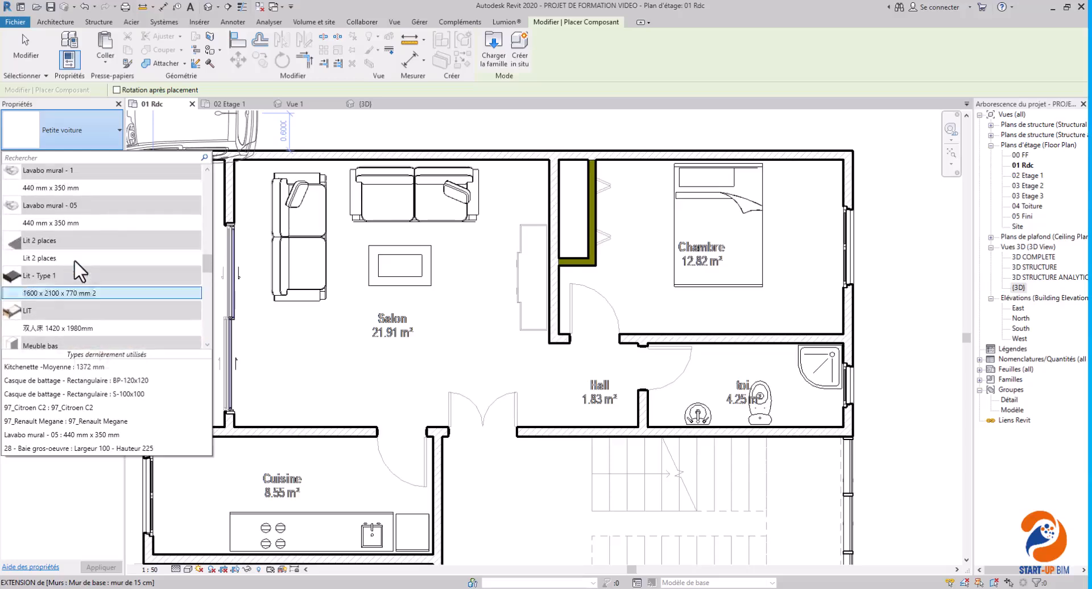
scroll(74, 260, "up", 3)
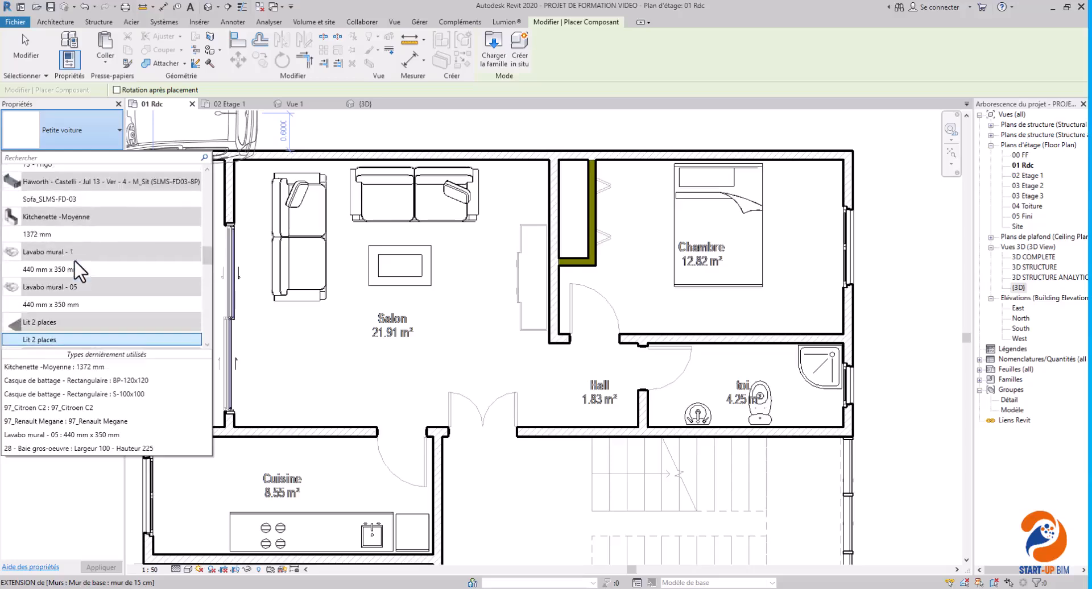
scroll(74, 259, "up", 3)
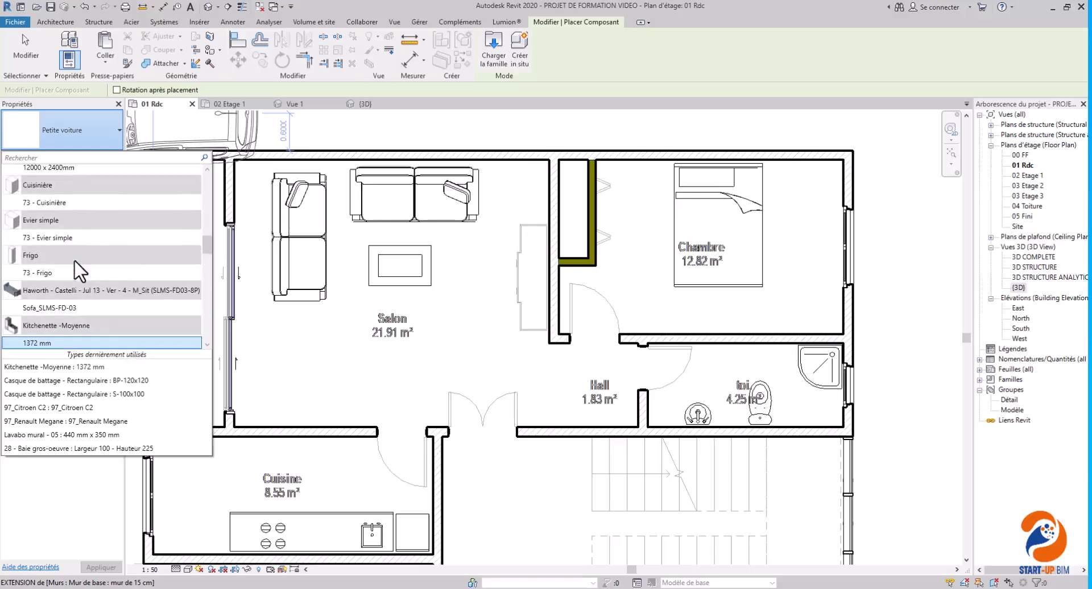
scroll(74, 260, "up", 2)
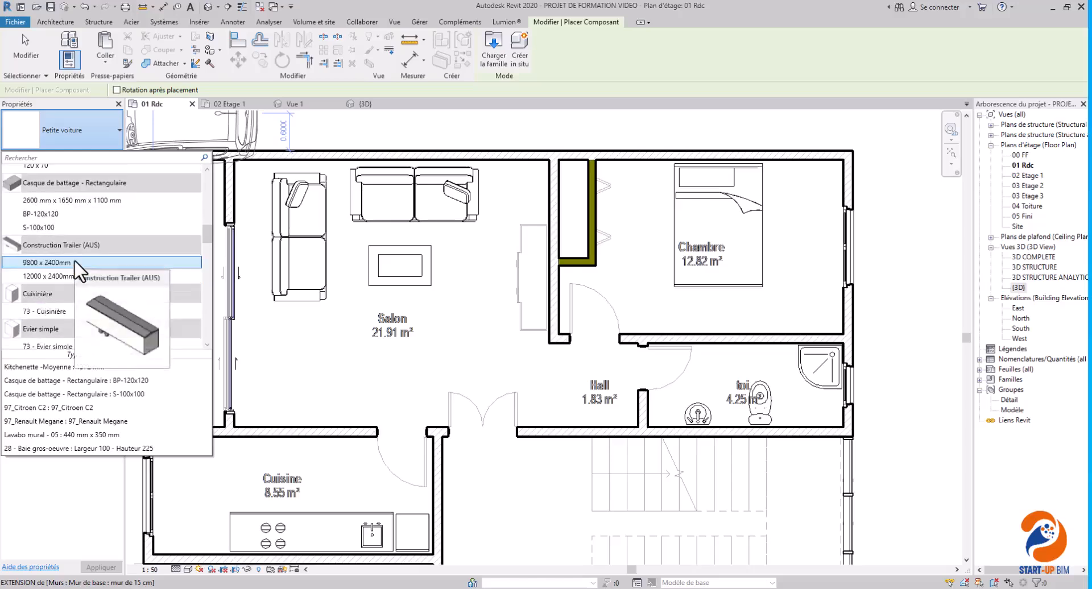
scroll(74, 261, "up", 5)
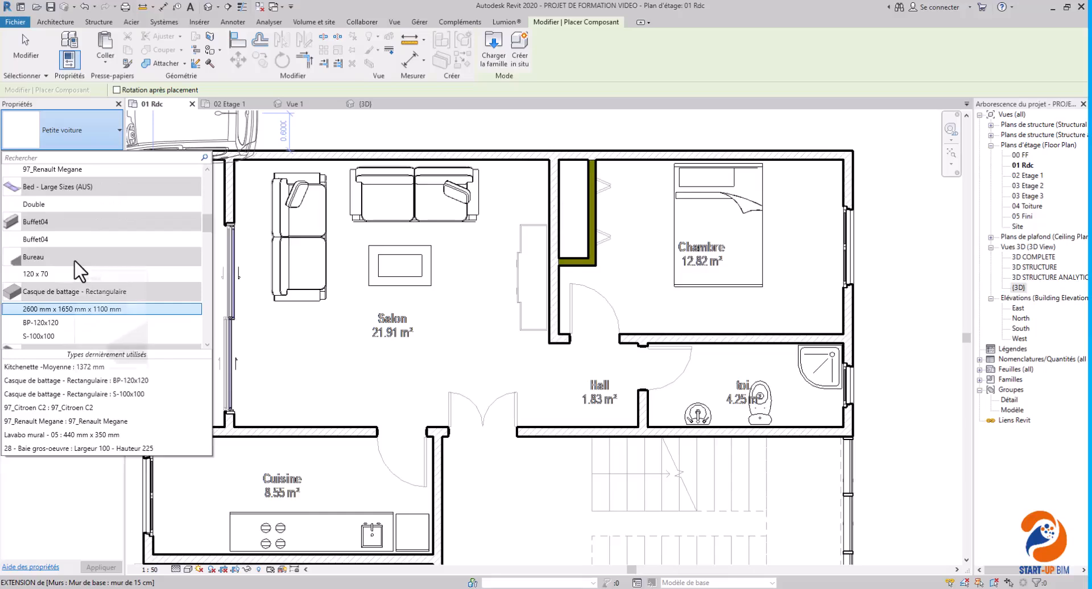
scroll(74, 262, "up", 8)
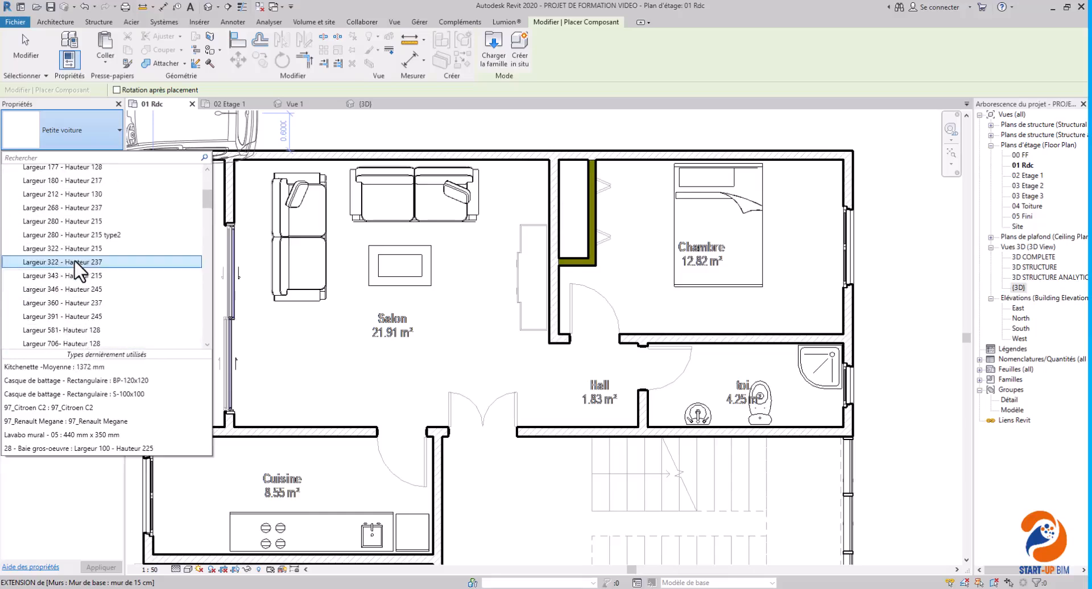
scroll(78, 272, "down", 5)
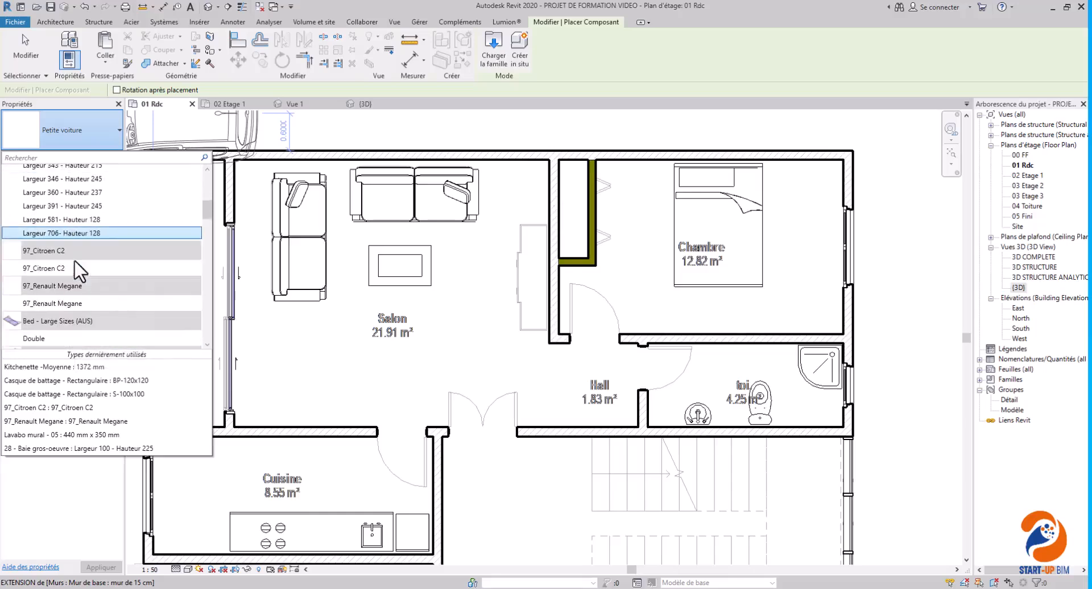
scroll(79, 273, "down", 1)
scroll(75, 263, "down", 3)
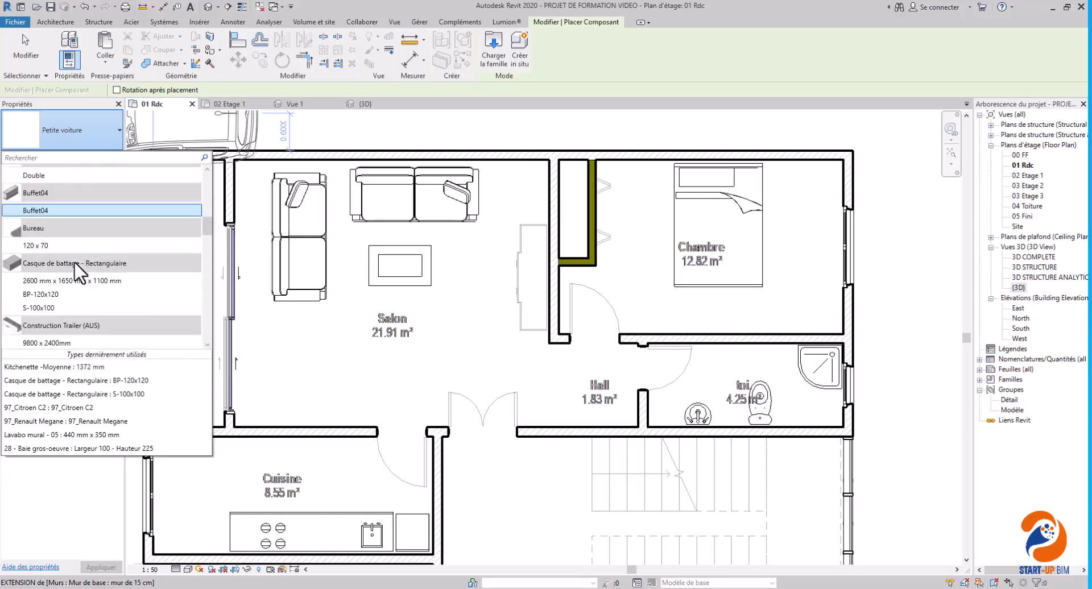
scroll(74, 250, "down", 1)
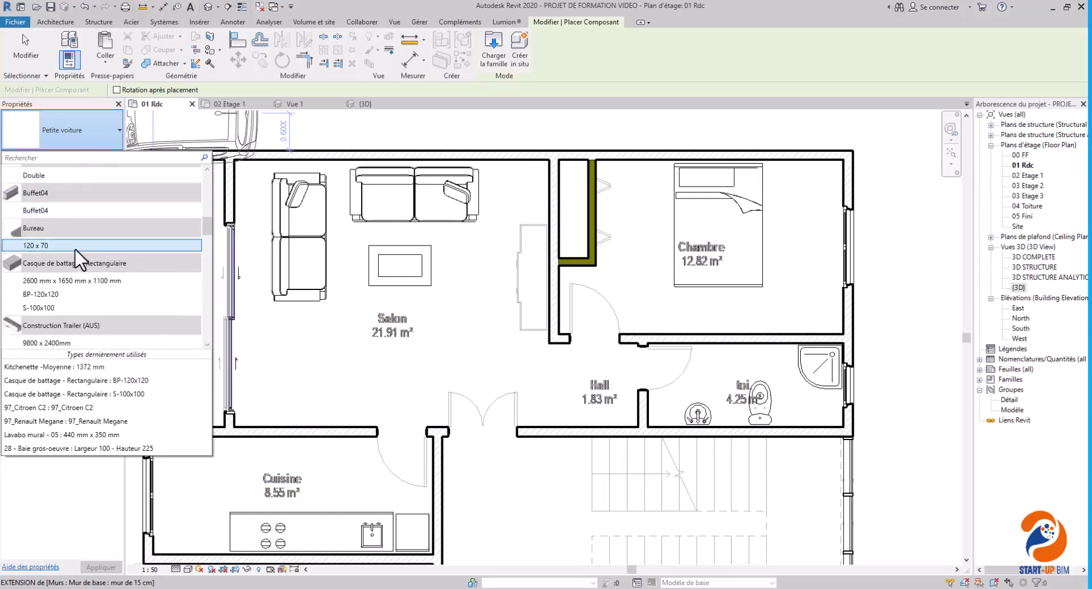
left_click(74, 211)
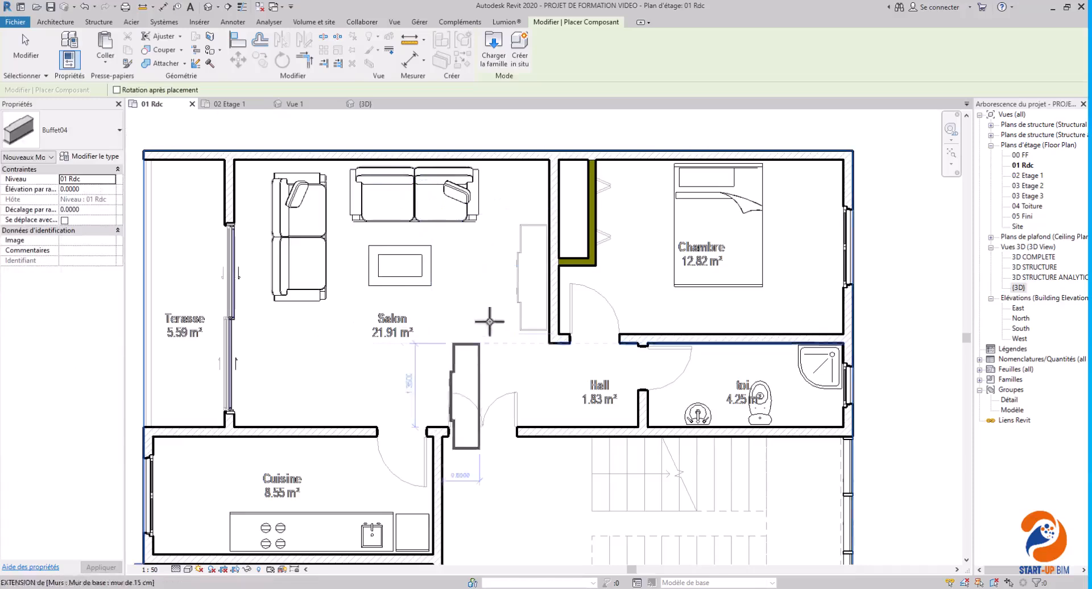
Step: Place the Buffet04 over the imported buffet symbol against the wall between Salon and Chambre, and end the component placement
scroll(541, 228, "up", 3)
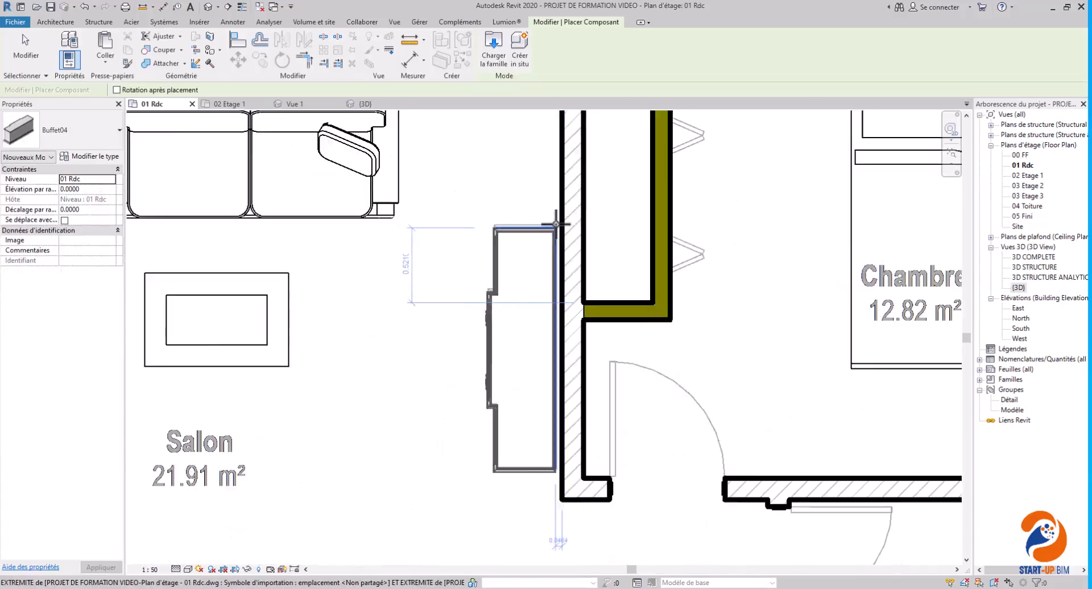
left_click(556, 222)
scroll(466, 312, "down", 5)
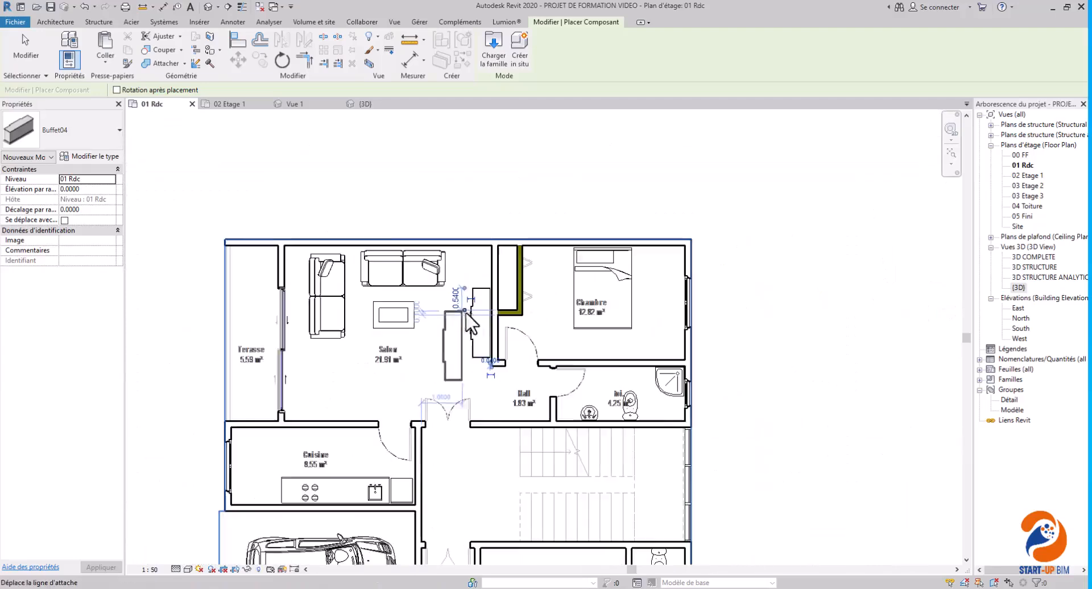
right_click(446, 311)
left_click(454, 316)
right_click(445, 310)
left_click(455, 318)
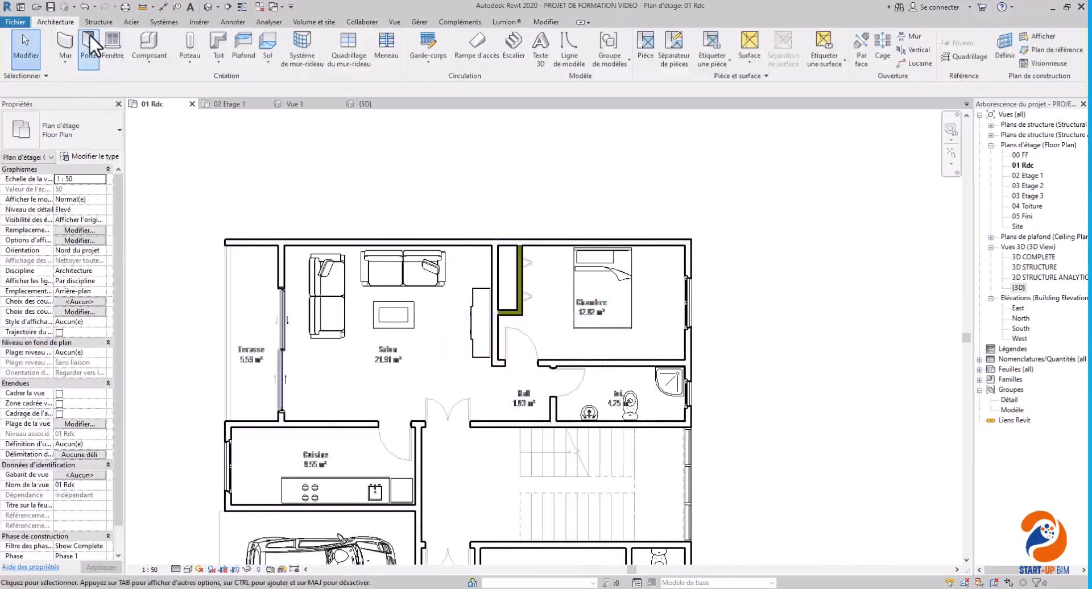
Step: Start placing a door and choose the Placard double pliante - Moulures 1.1 type
left_click(91, 49)
left_click(93, 134)
scroll(70, 284, "down", 4)
scroll(66, 276, "up", 6)
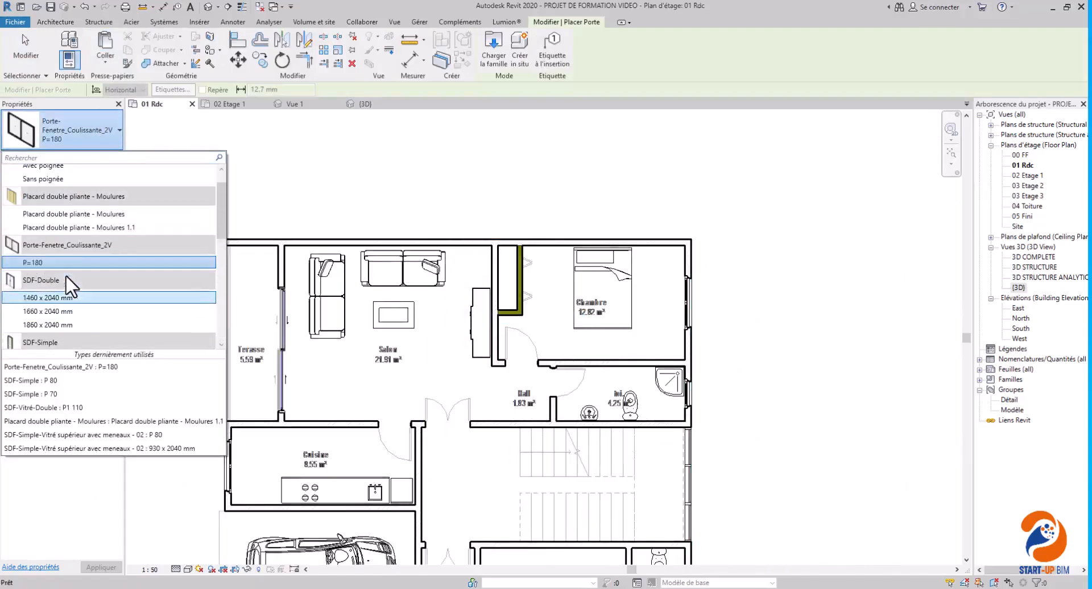
left_click(67, 215)
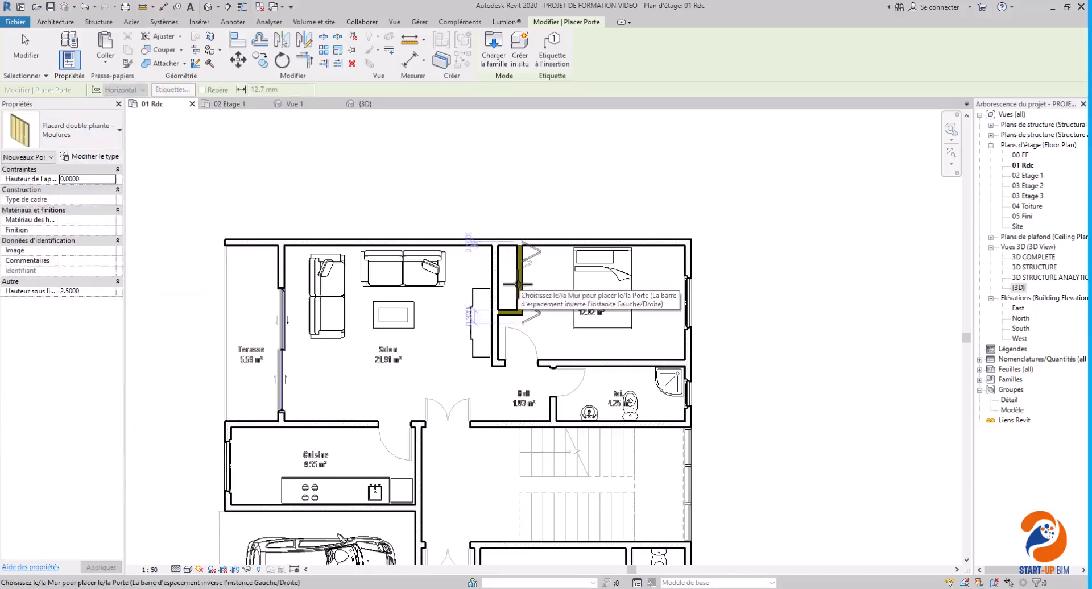
scroll(516, 282, "up", 3)
left_click(117, 145)
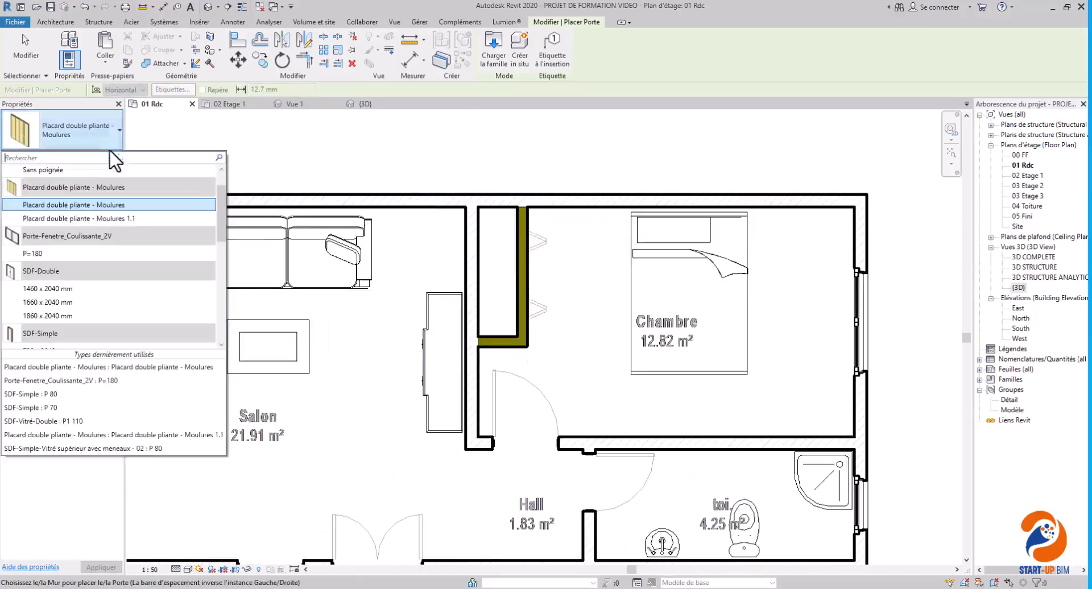
left_click(85, 219)
Step: Place the folding closet door in the long olive closet wall of the Chambre, opening into the bedroom, and end door placement
scroll(521, 276, "up", 1)
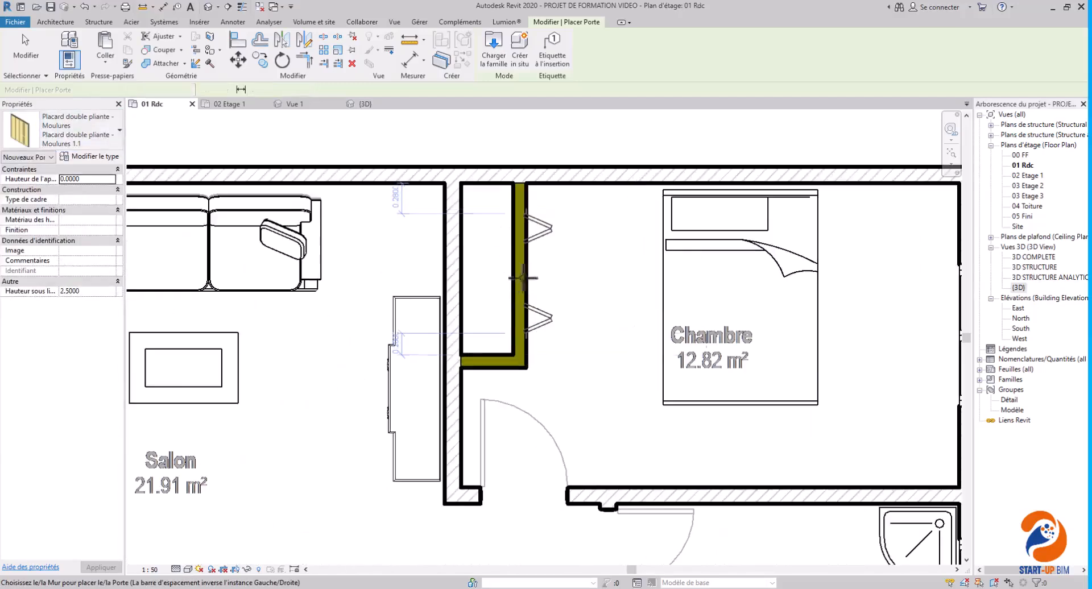
scroll(517, 279, "down", 4)
middle_click_drag(538, 347, 592, 359)
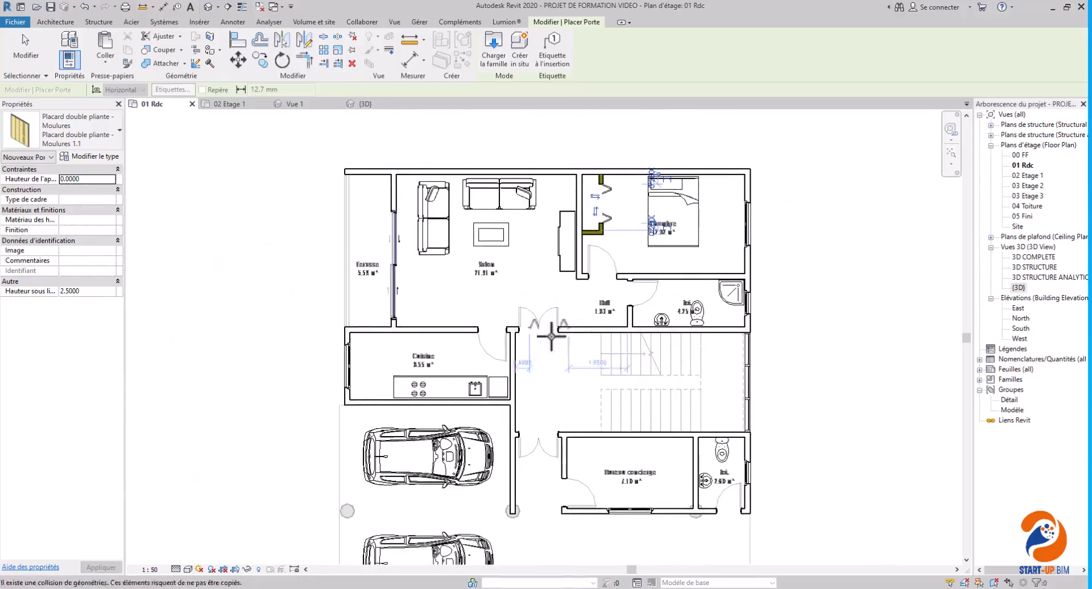
scroll(550, 336, "down", 1)
middle_click_drag(591, 433, 571, 381)
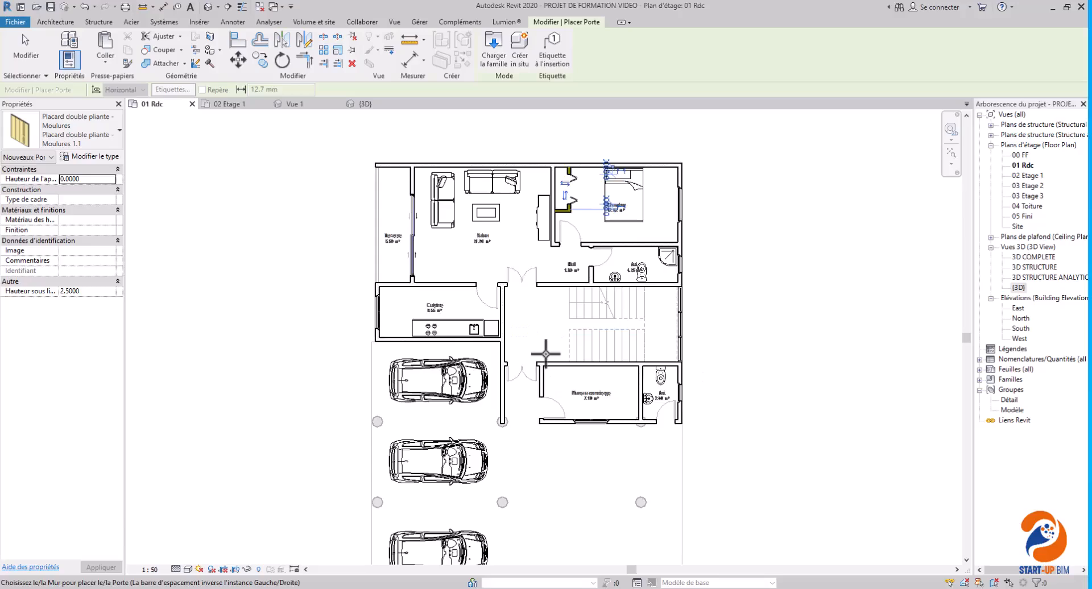
key("Escape")
key("Escape")
Step: Align the back of the vertical Salon sofa nearest the Terasse with the matching line of its imported DWG symbol
scroll(521, 248, "up", 5)
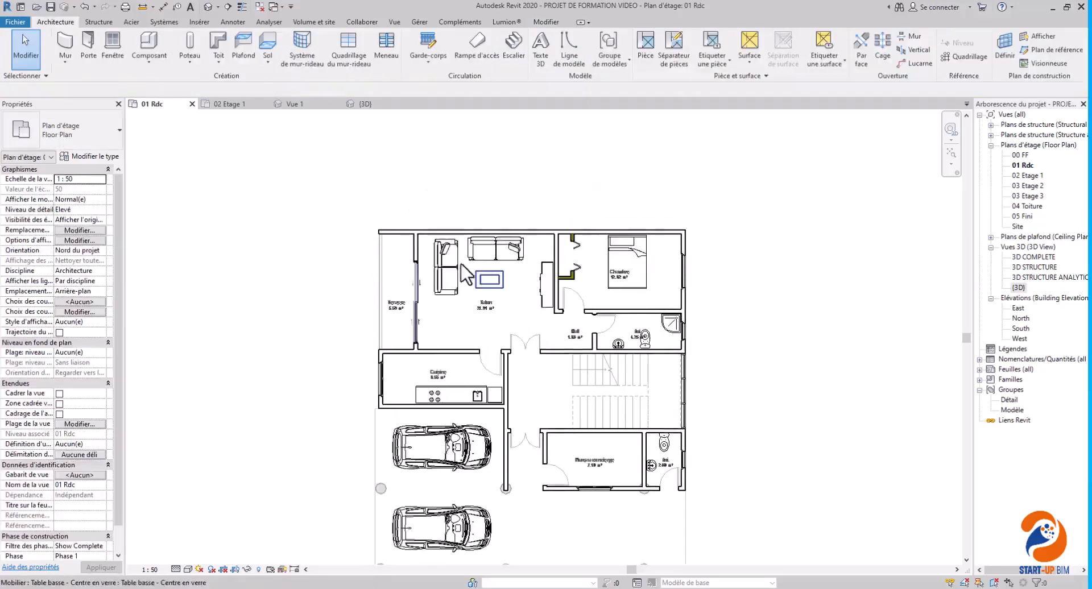
scroll(320, 239, "up", 4)
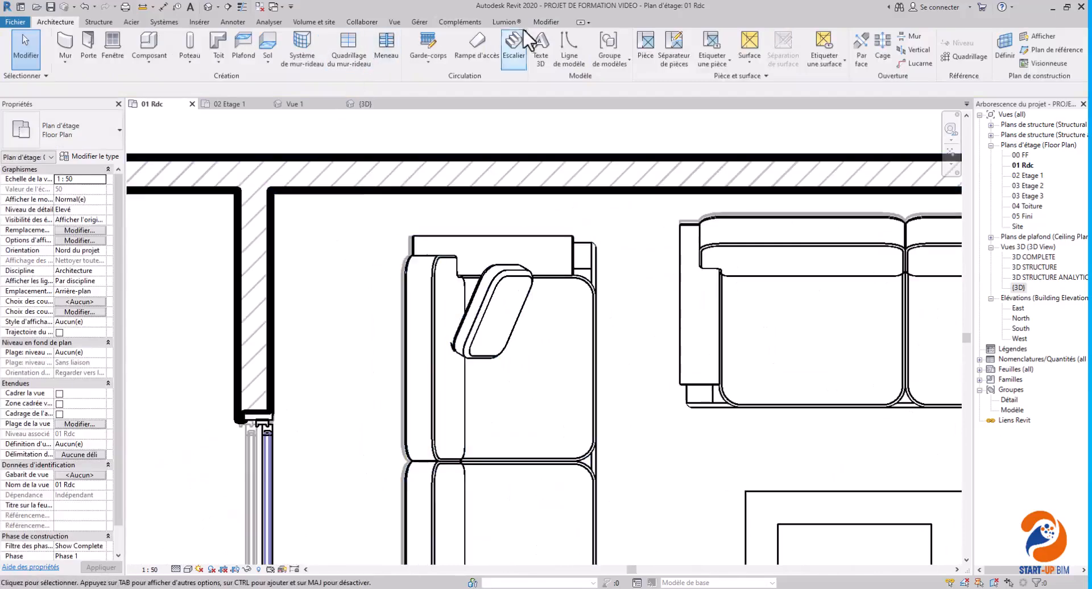
left_click(543, 23)
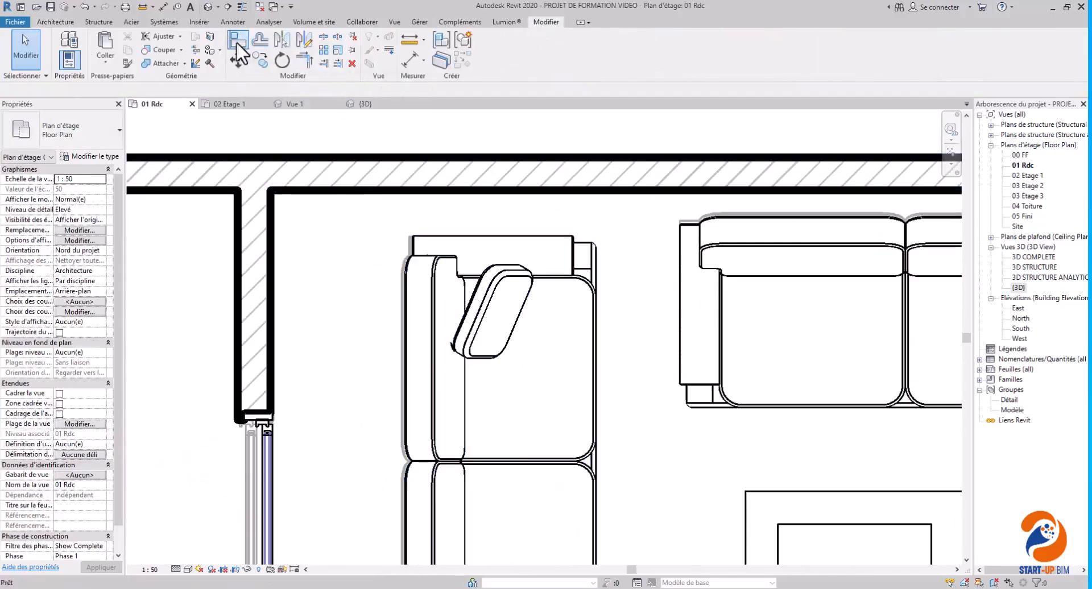
scroll(398, 314, "up", 4)
left_click(402, 307)
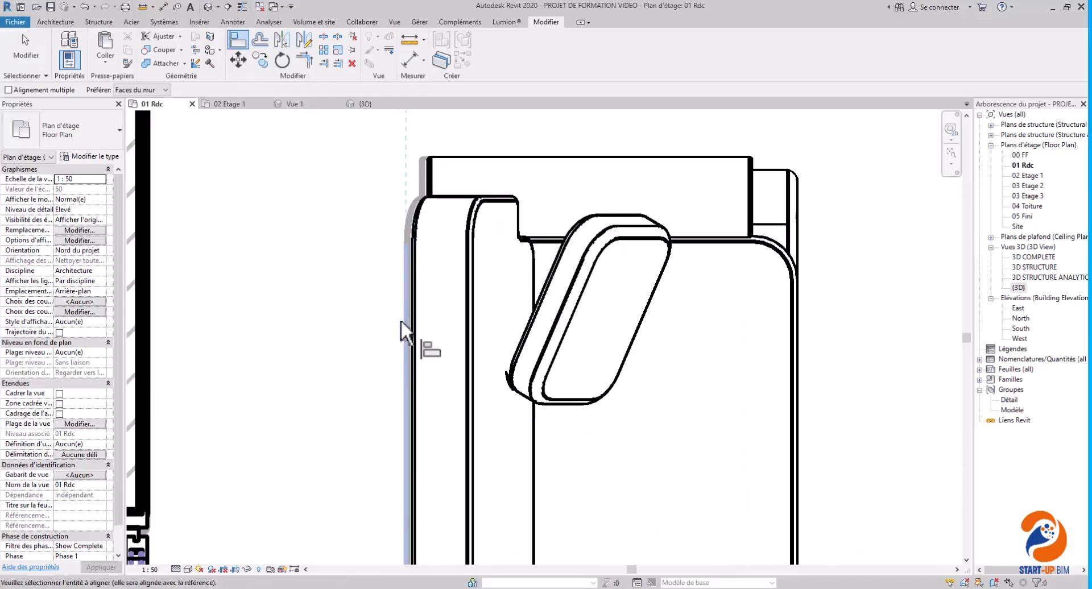
Step: Align the back of the horizontal Salon sofa along the exterior wall with its imported DWG symbol
scroll(418, 323, "down", 5)
scroll(658, 265, "up", 3)
scroll(599, 287, "up", 4)
left_click(596, 266)
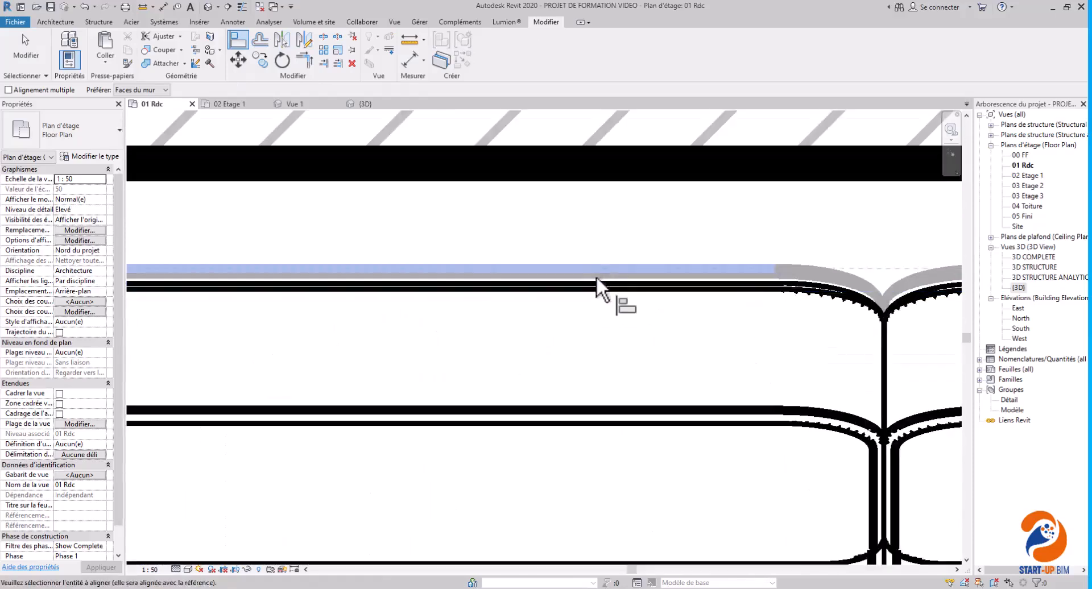
left_click(597, 283)
scroll(586, 285, "down", 5)
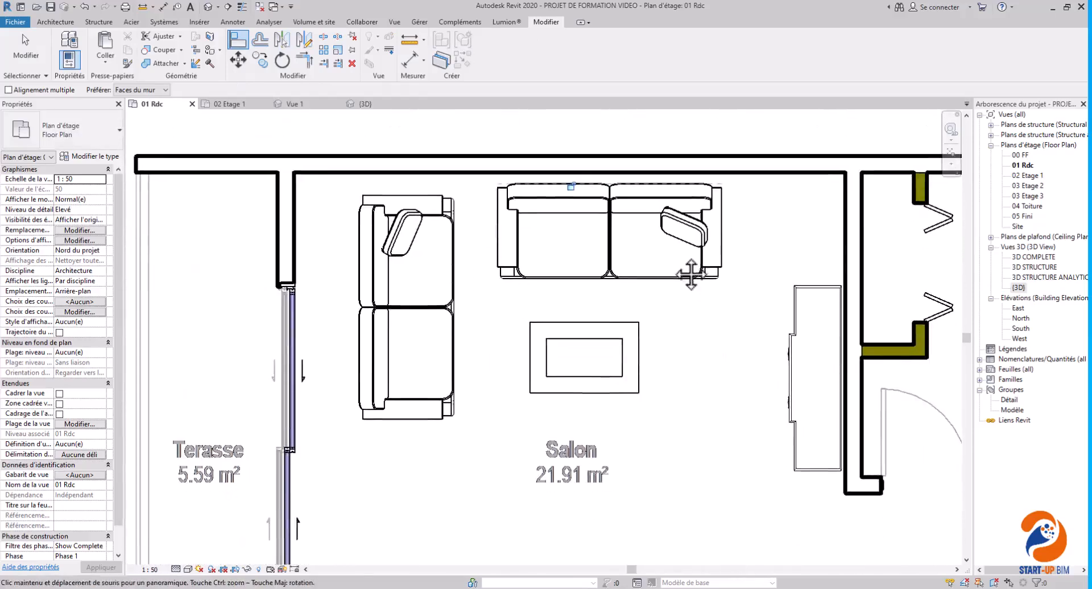
Step: Check the other furniture, kitchen, car and sanitary components against their imported symbols across the plan, and end the alignment
middle_click_drag(616, 464, 468, 382)
middle_click_drag(848, 463, 585, 237)
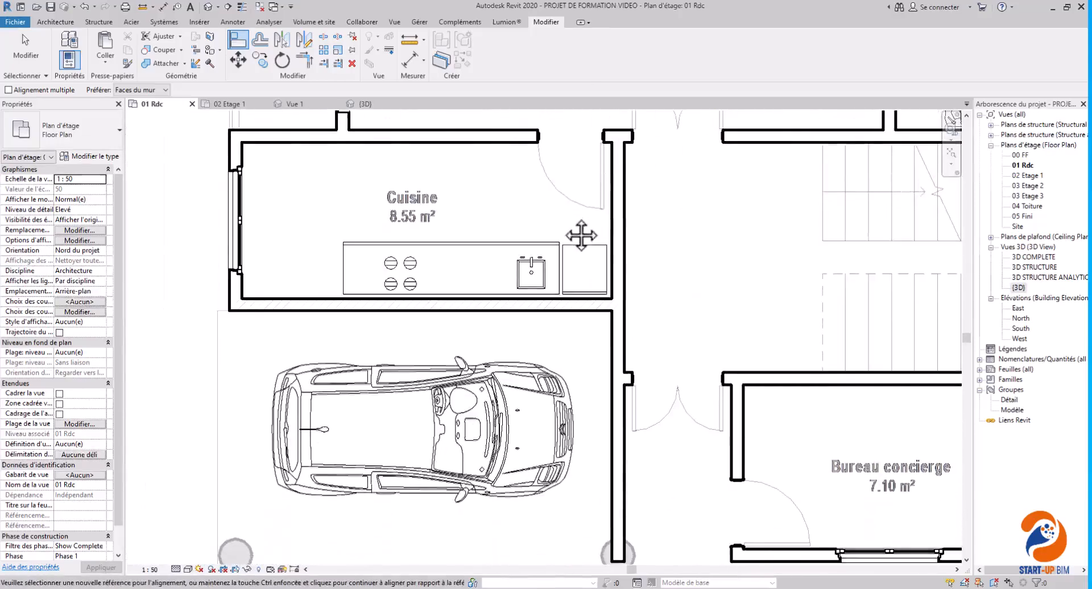
middle_click_drag(576, 426, 393, 195)
middle_click_drag(804, 316, 529, 348)
middle_click_drag(702, 267, 888, 256)
scroll(866, 265, "down", 6)
middle_click_drag(669, 277, 652, 509)
scroll(632, 274, "up", 1)
scroll(637, 283, "up", 1)
middle_click_drag(643, 249, 576, 410)
key("Escape")
key("Escape")
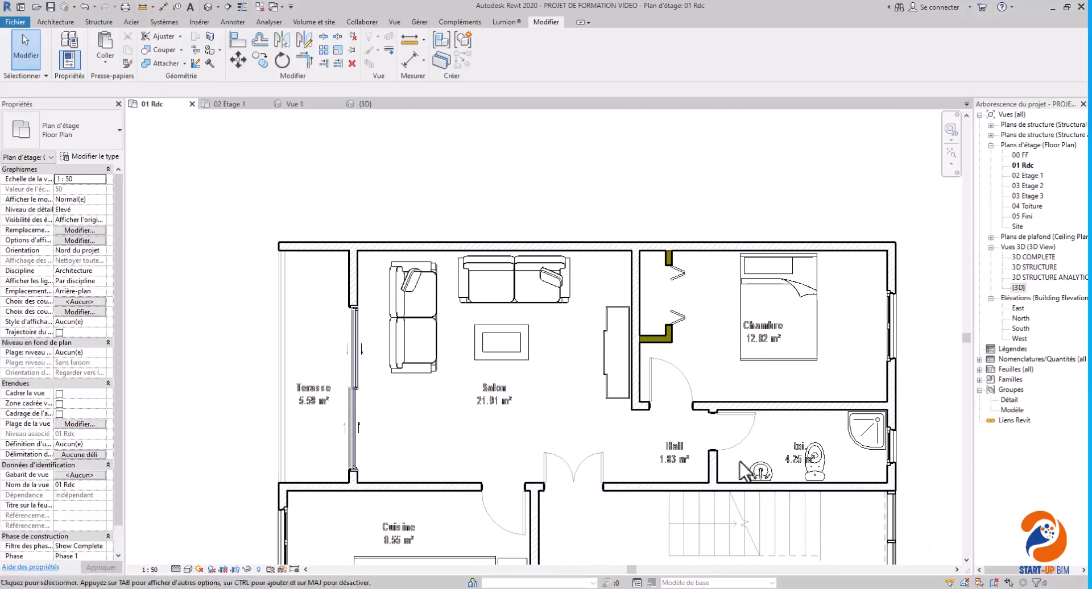
Step: Copy the upper toi. fixtures, Chambre bed and closet door, Salon buffet, coffee table and both sofas, and the Cuisine kitchen unit to the clipboard
left_click(818, 478)
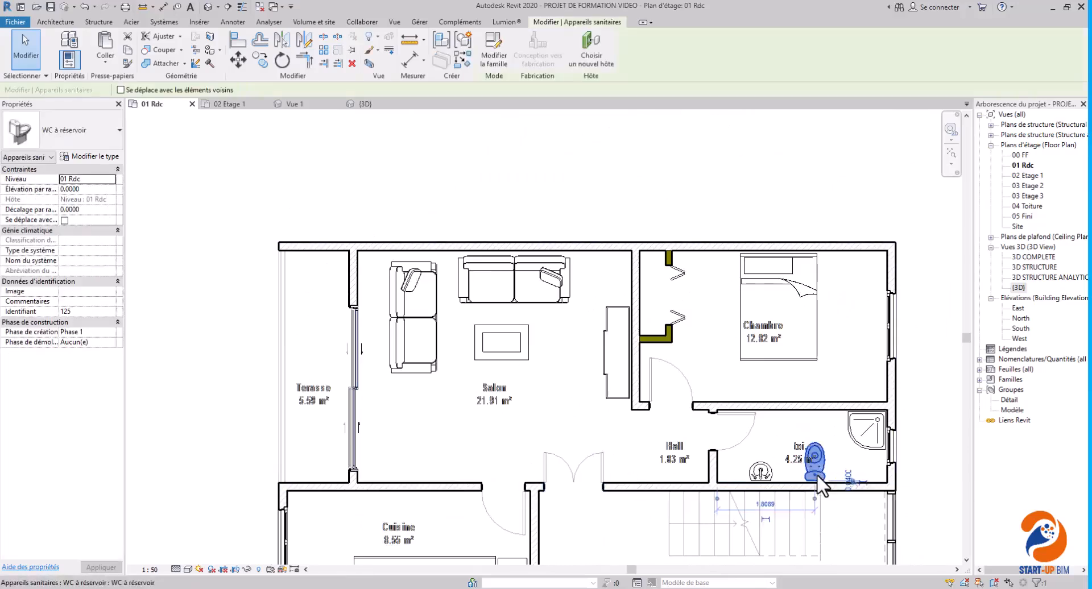
left_click(761, 472, "ctrl")
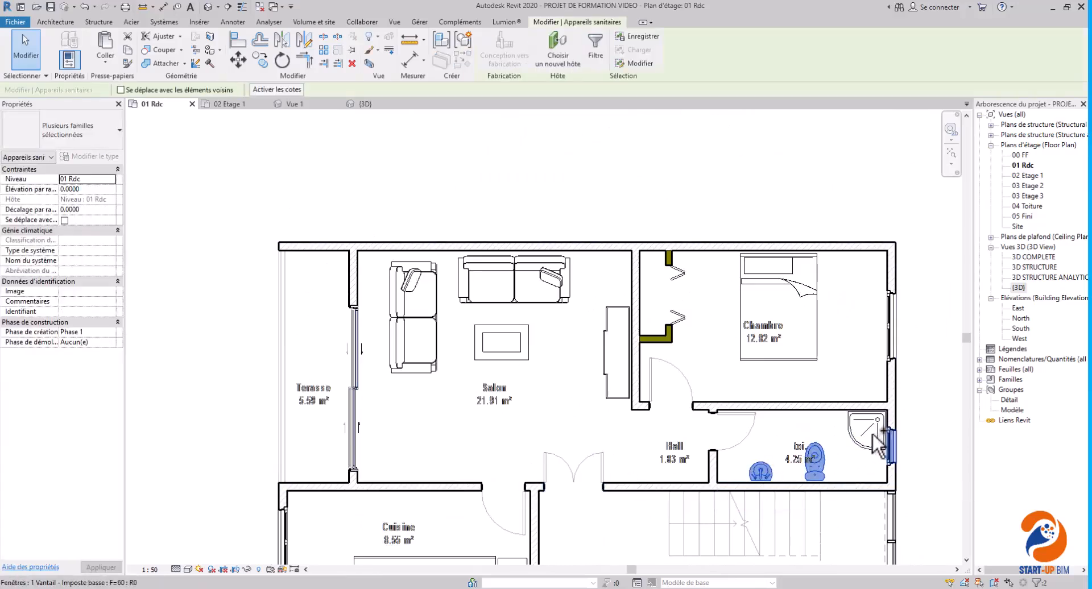
left_click(851, 424, "ctrl")
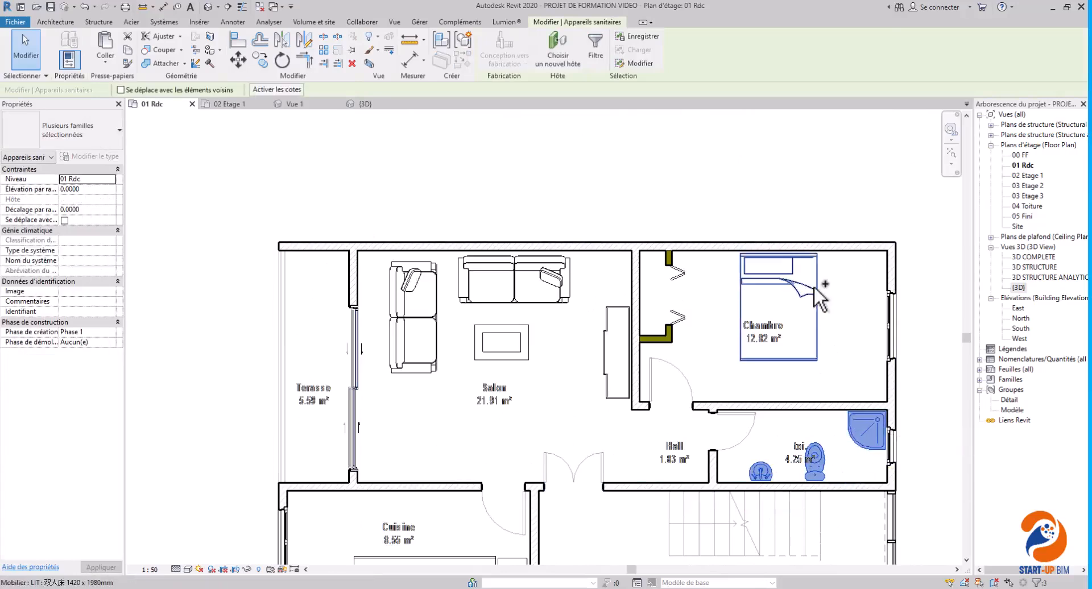
left_click(815, 289, "ctrl")
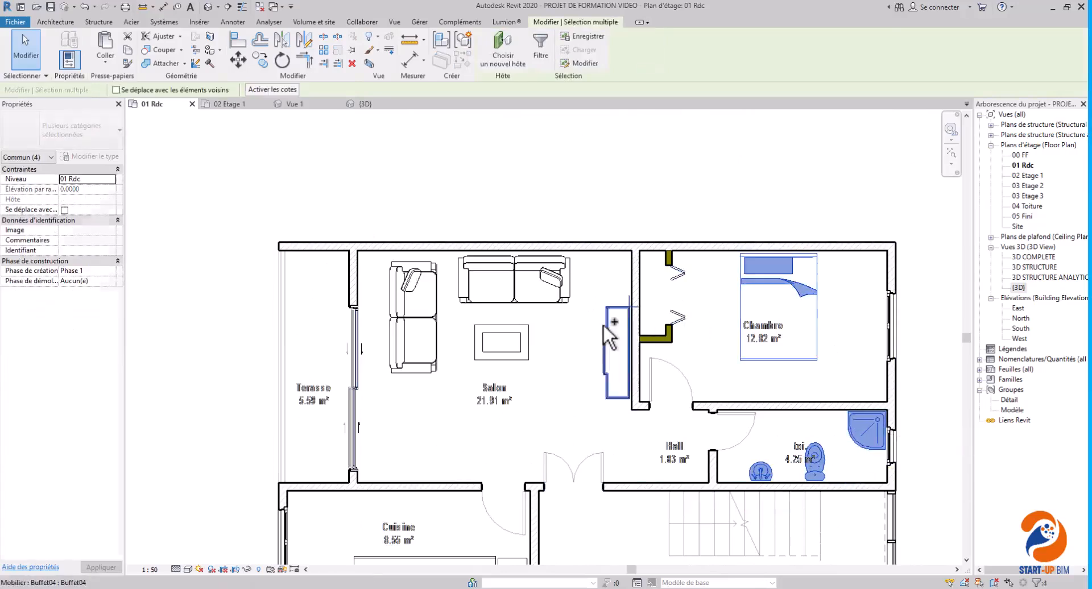
left_click(603, 325, "ctrl")
left_click(683, 307, "ctrl")
left_click(538, 290, "ctrl")
left_click(520, 341, "ctrl")
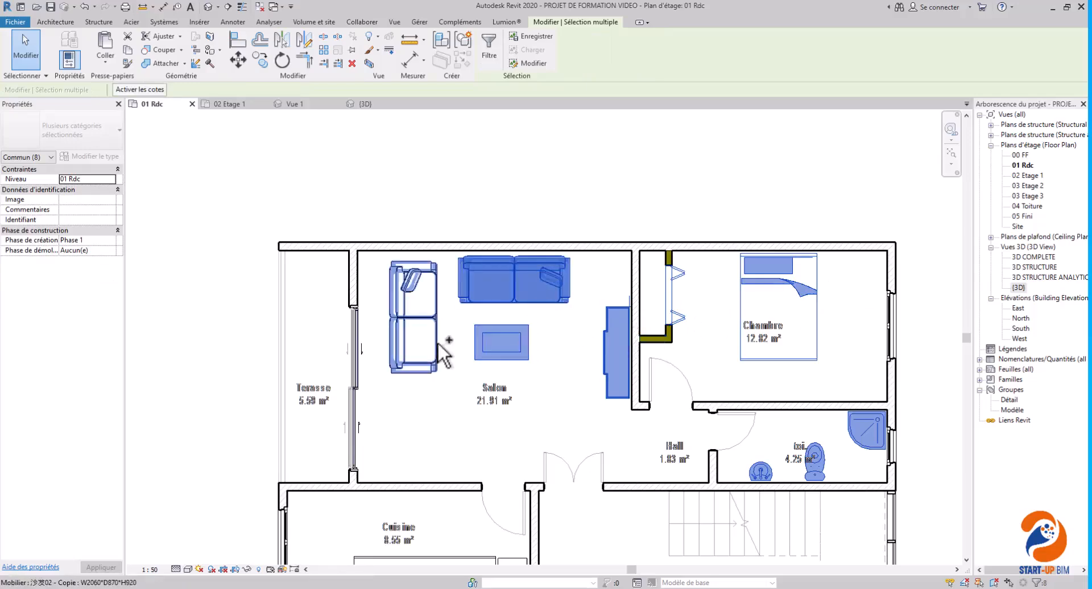
left_click(434, 331, "ctrl")
scroll(504, 346, "down", 3)
middle_click_drag(524, 402, 545, 286)
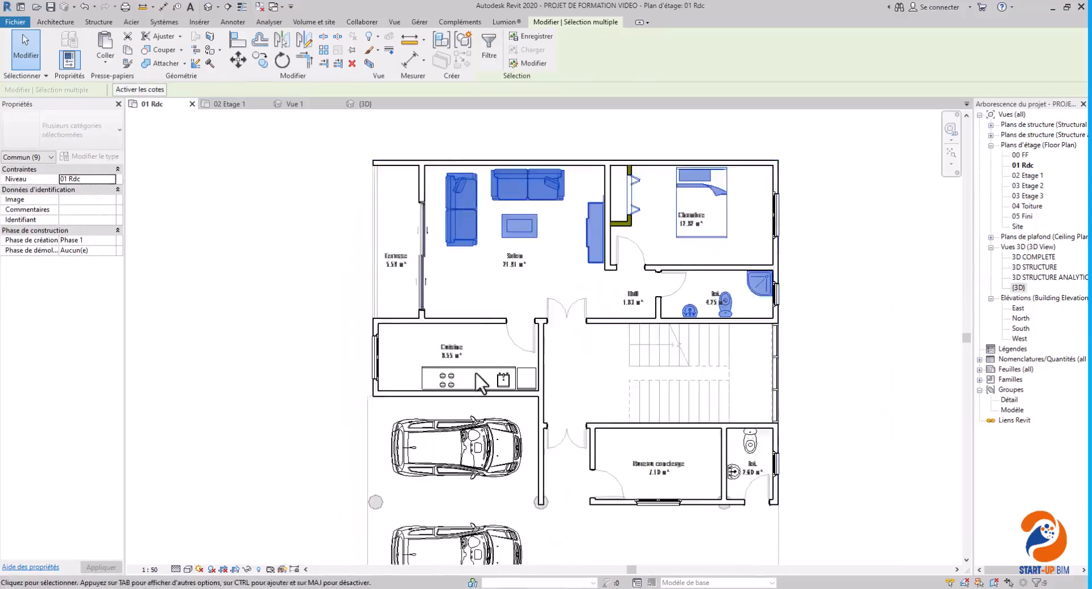
scroll(480, 375, "up", 2)
left_click(500, 364, "ctrl")
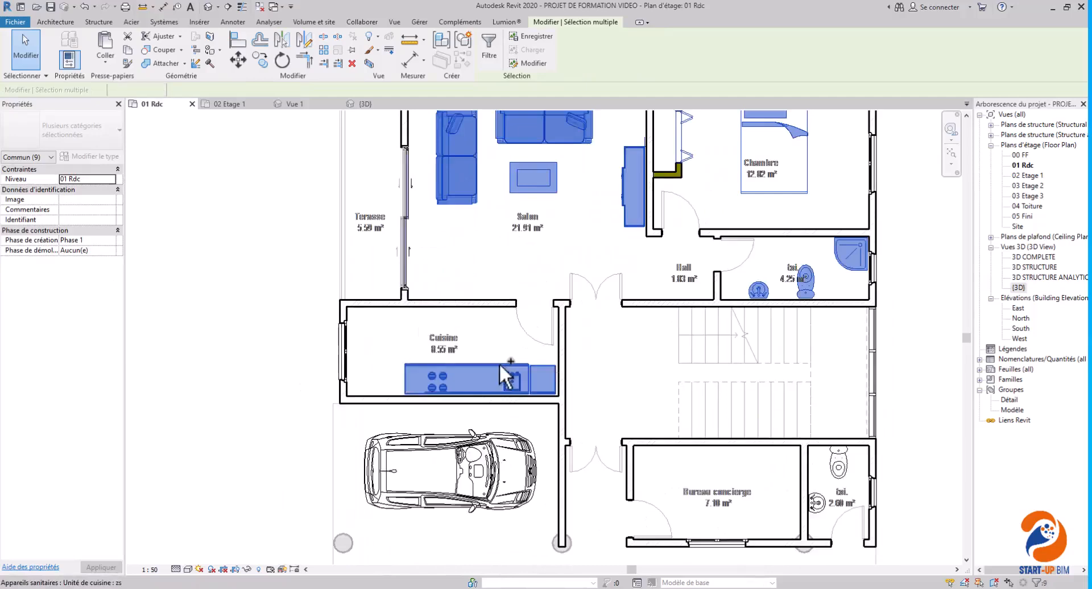
scroll(499, 370, "down", 2)
middle_click_drag(552, 309, 547, 340)
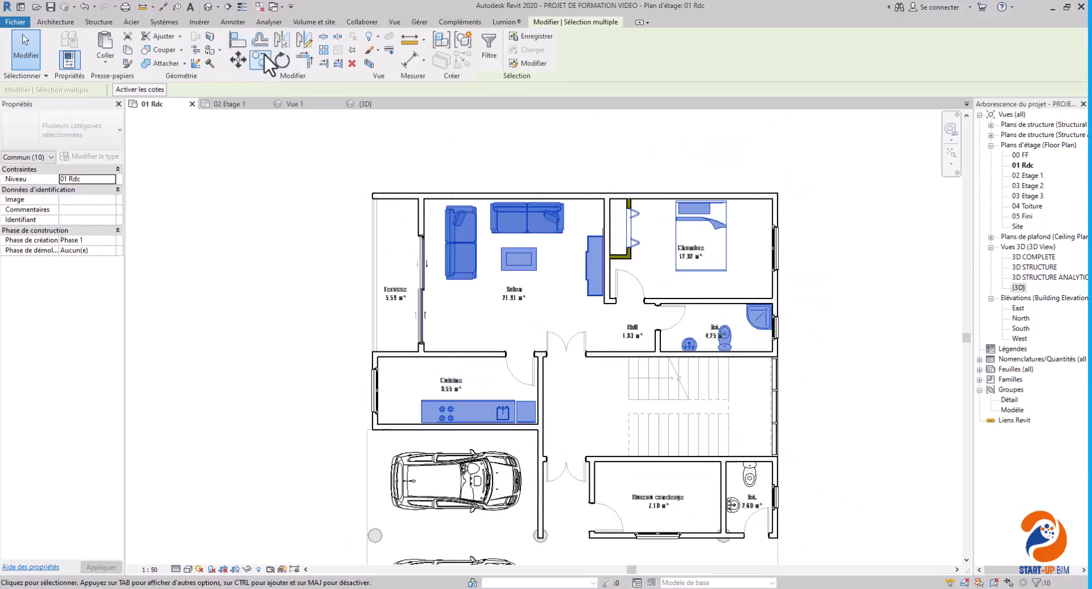
left_click(126, 56)
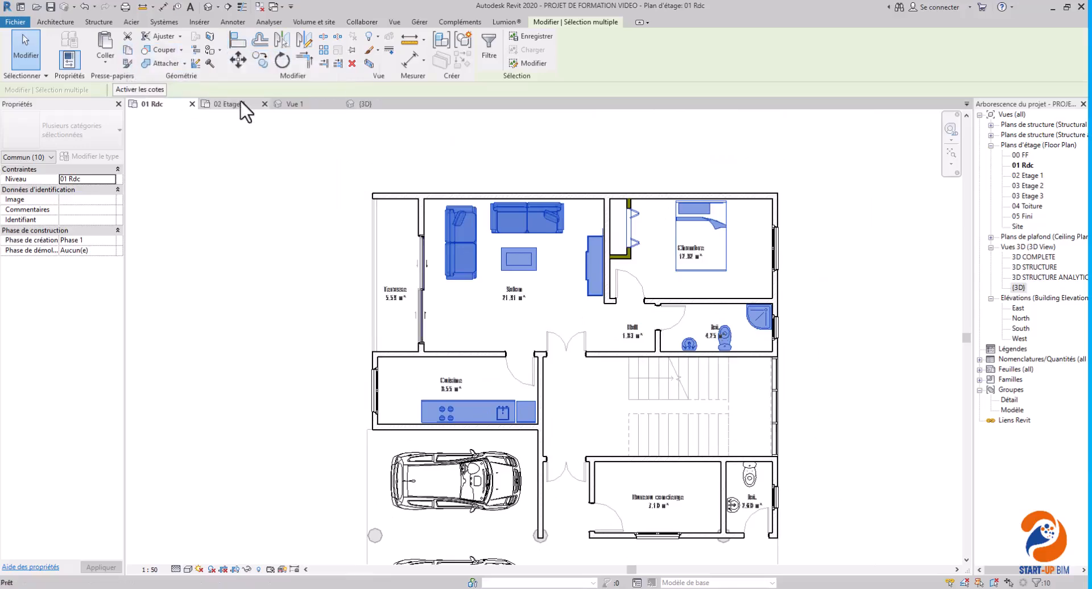
Step: Paste the copied fixtures, furniture and closet door into the 02 Etage 1 plan, aligned to the same place, and clear the selection
left_click(218, 106)
scroll(473, 211, "down", 2)
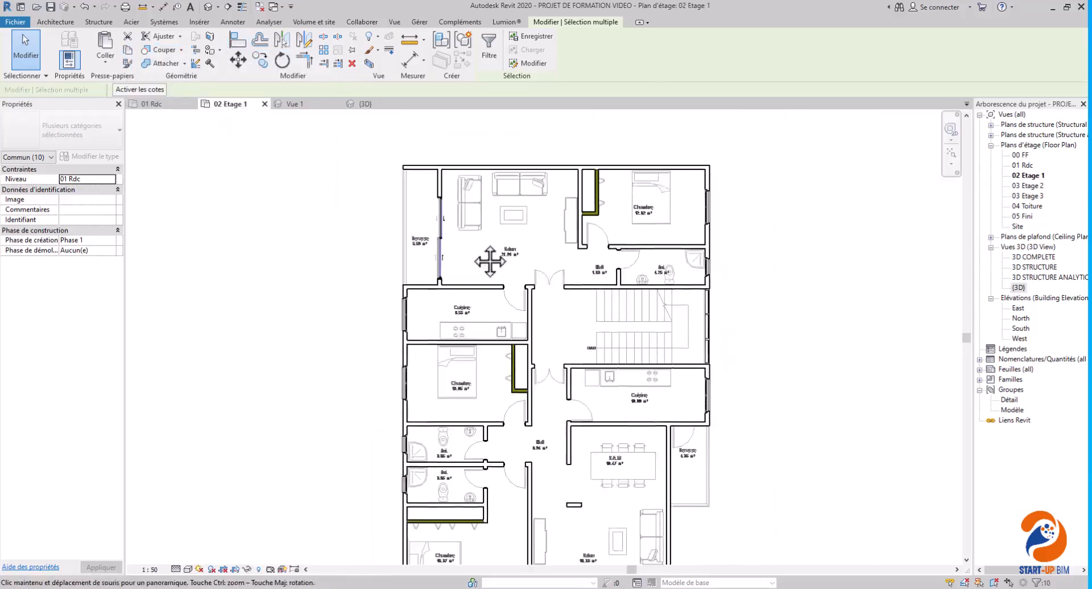
scroll(475, 213, "up", 1)
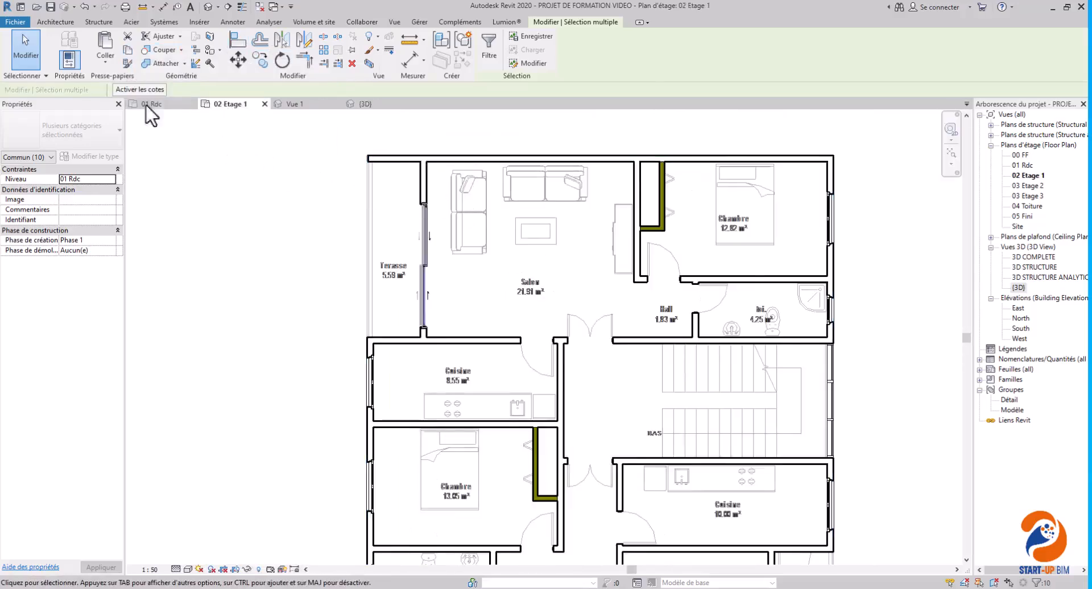
left_click(101, 62)
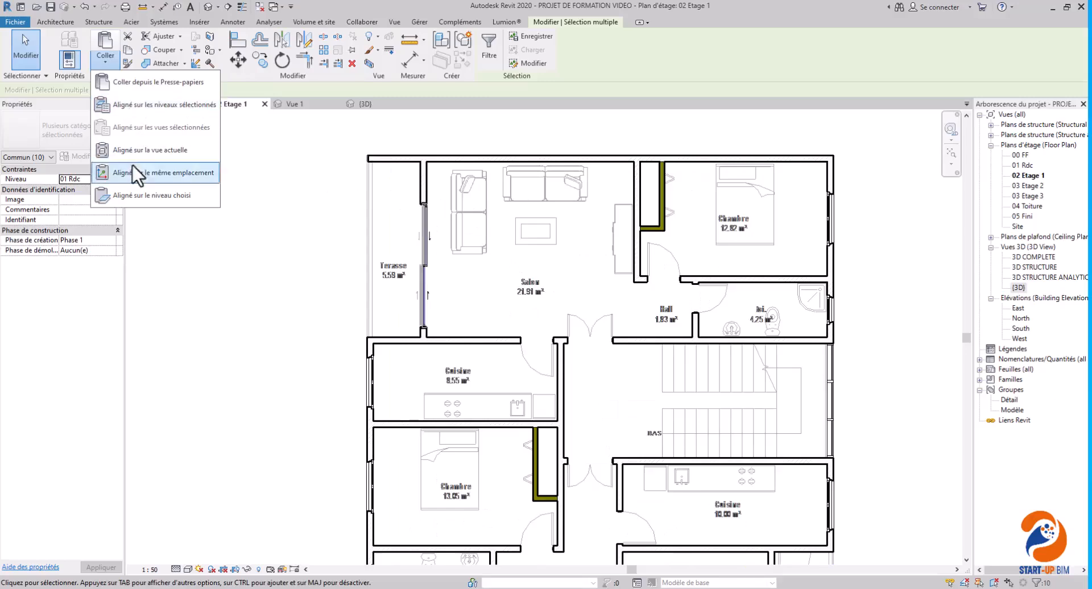
left_click(154, 170)
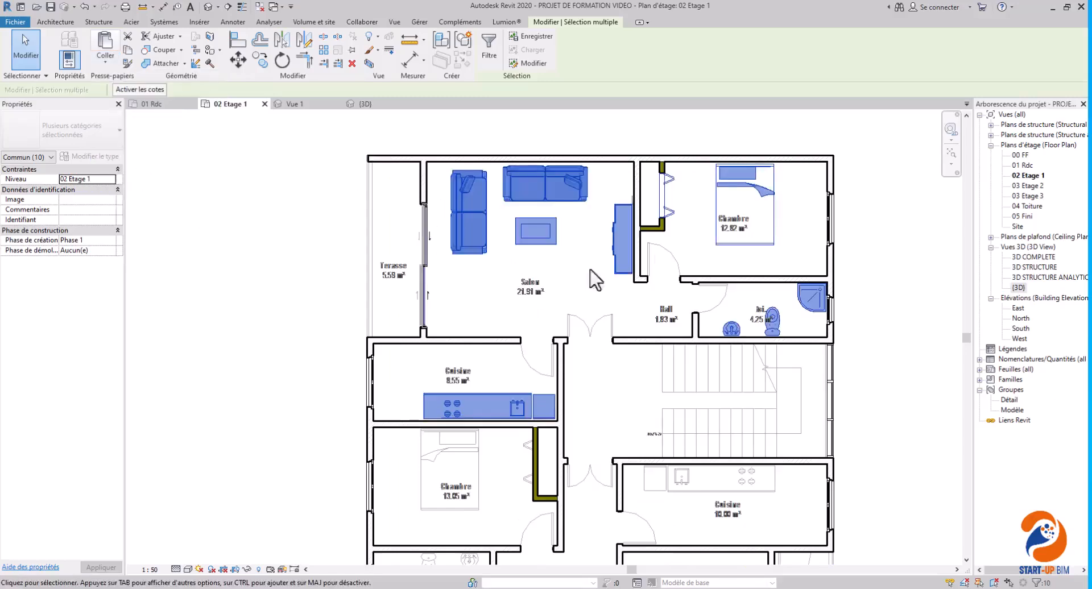
left_click(289, 268)
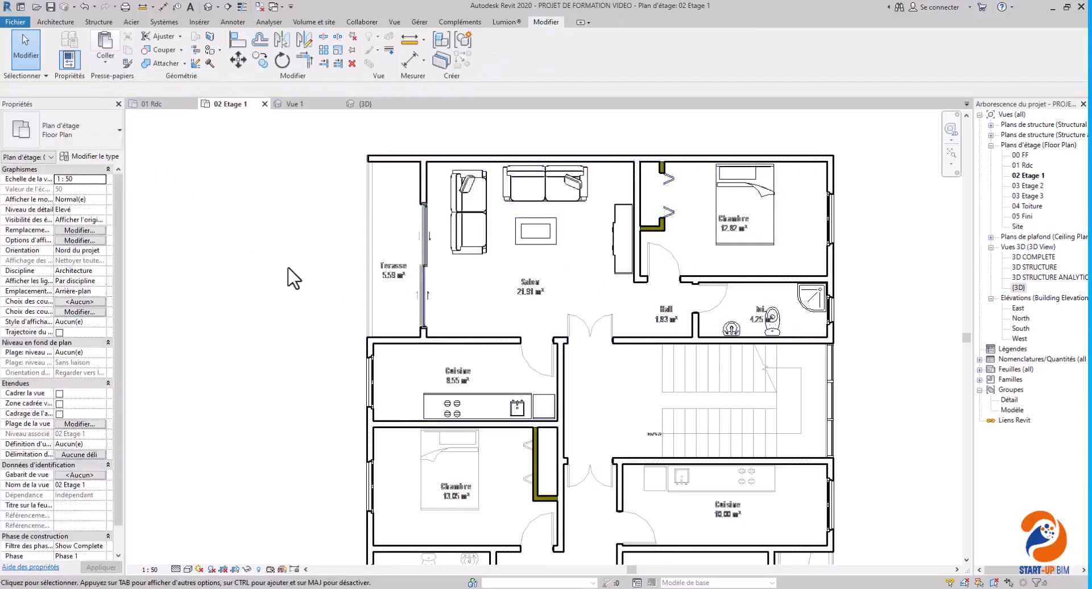
Step: Start an architectural floor boundary on 02 Etage 1 using the Hourdis 16+4 floor type
scroll(288, 269, "down", 2)
middle_click_drag(309, 360, 365, 249)
scroll(366, 319, "up", 2)
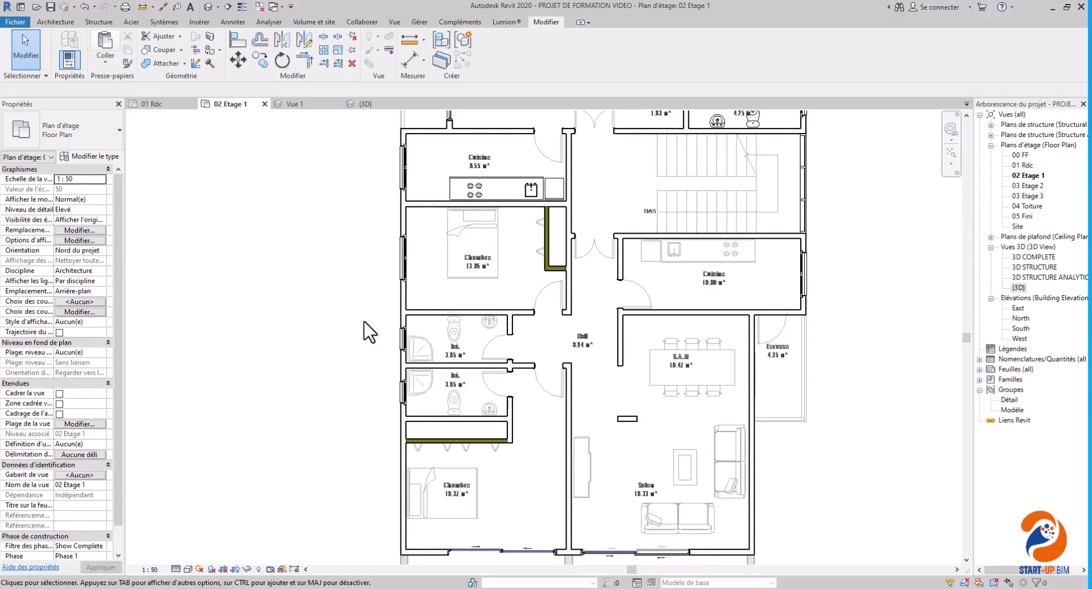
scroll(409, 348, "down", 1)
middle_click_drag(425, 371, 406, 359)
scroll(400, 363, "up", 1)
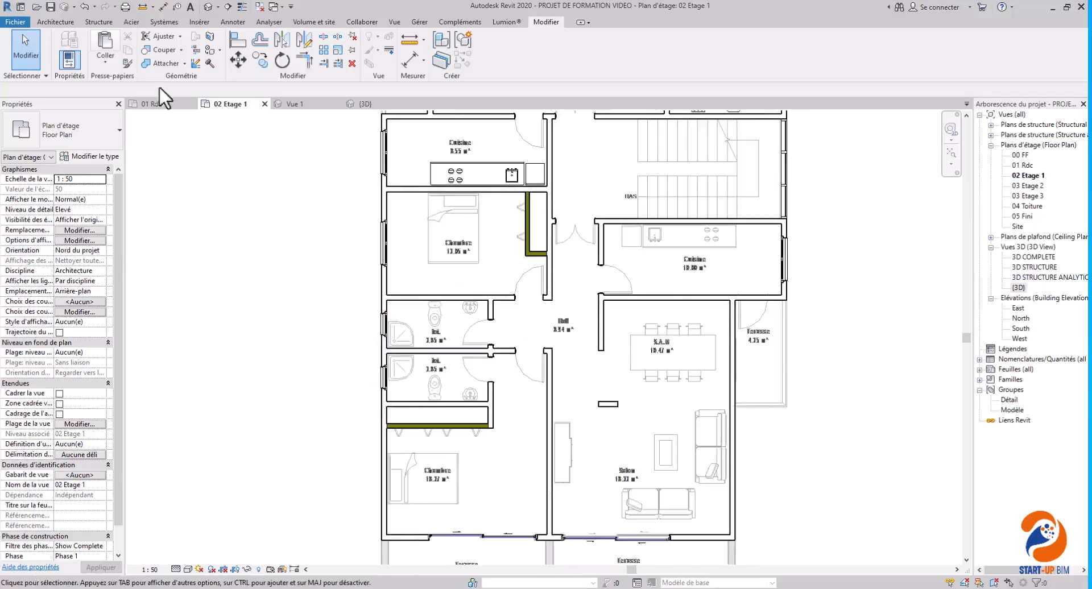
left_click(60, 22)
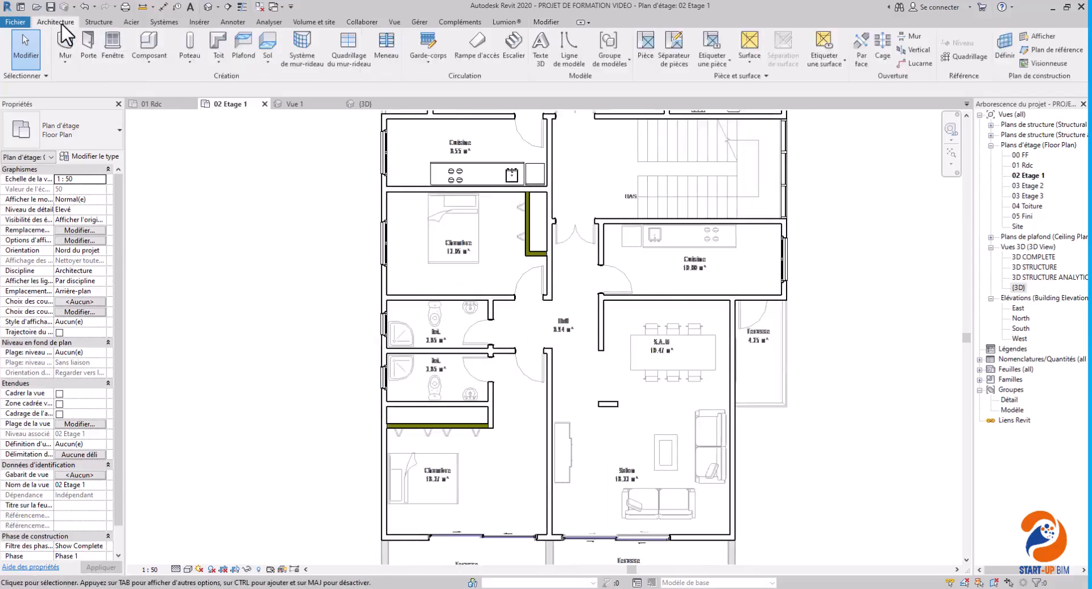
left_click(268, 49)
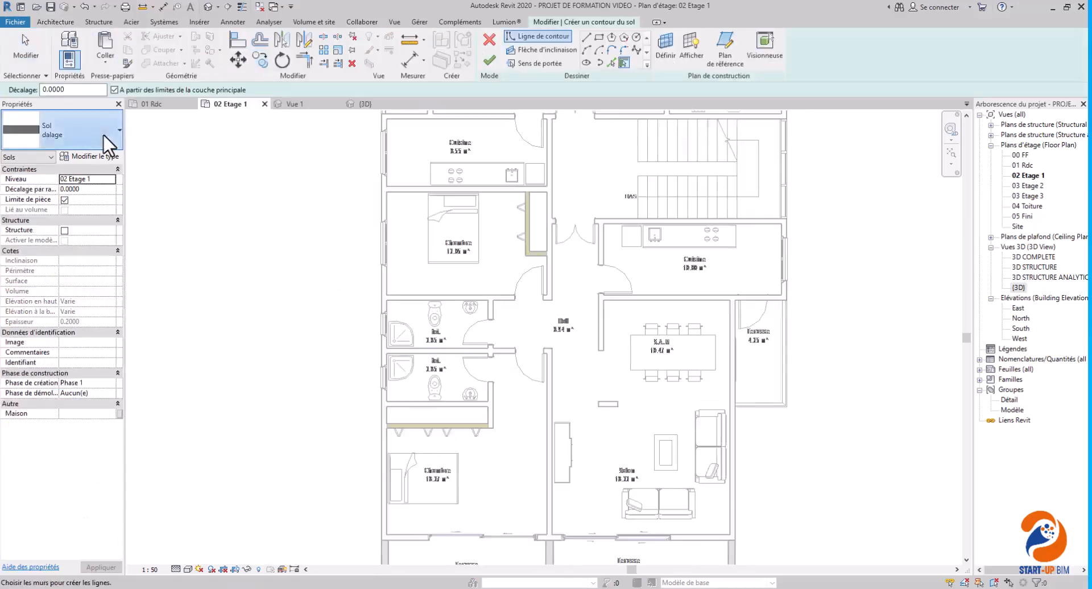
left_click(103, 134)
scroll(113, 255, "down", 2)
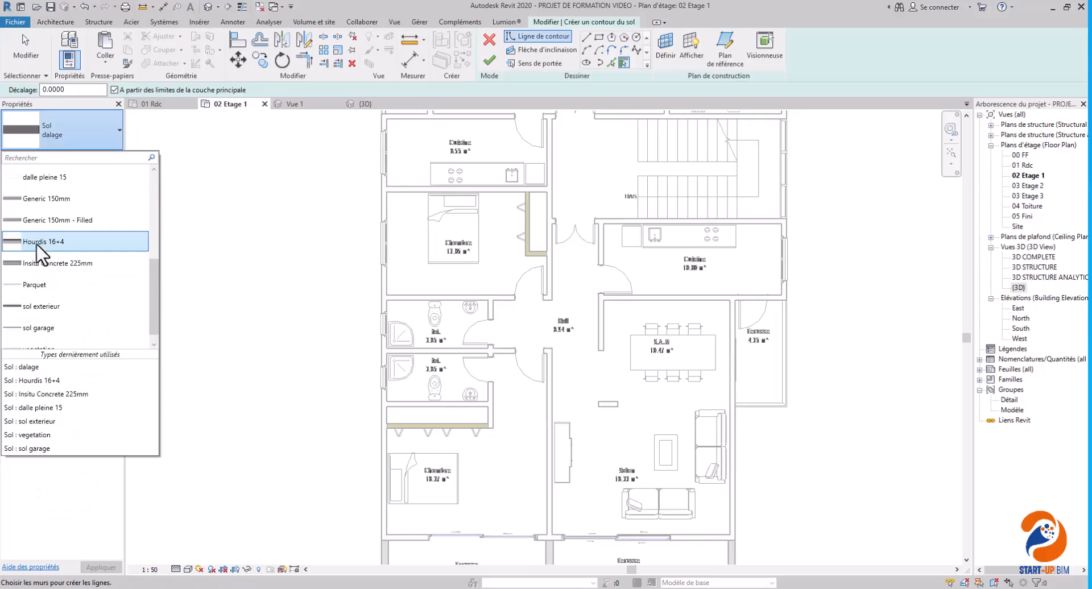
left_click(36, 246)
Step: Draw the first straight boundary line along the inner face of the upper exterior wall, from the Salon's Terasse-side corner to the Chambre's far corner
middle_click_drag(384, 227, 378, 360)
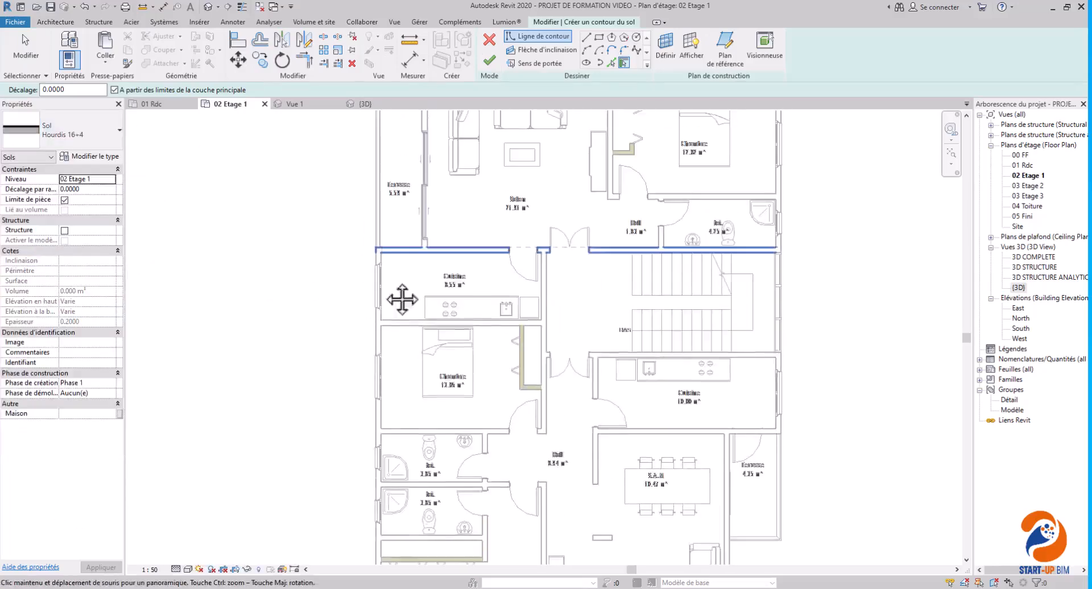
scroll(392, 307, "up", 3)
scroll(424, 275, "up", 1)
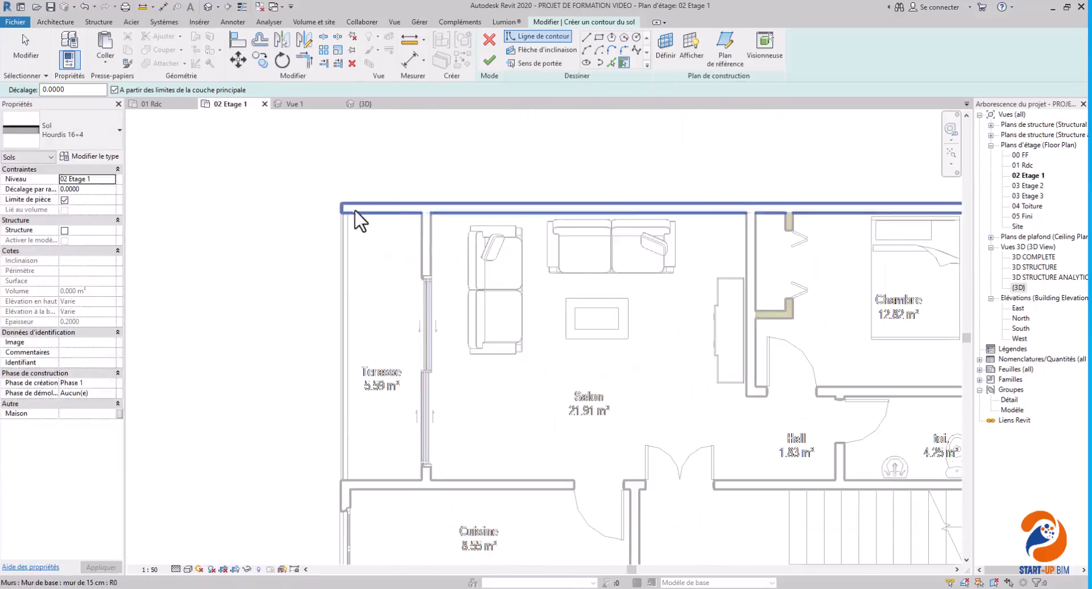
left_click(586, 37)
scroll(430, 210, "up", 2)
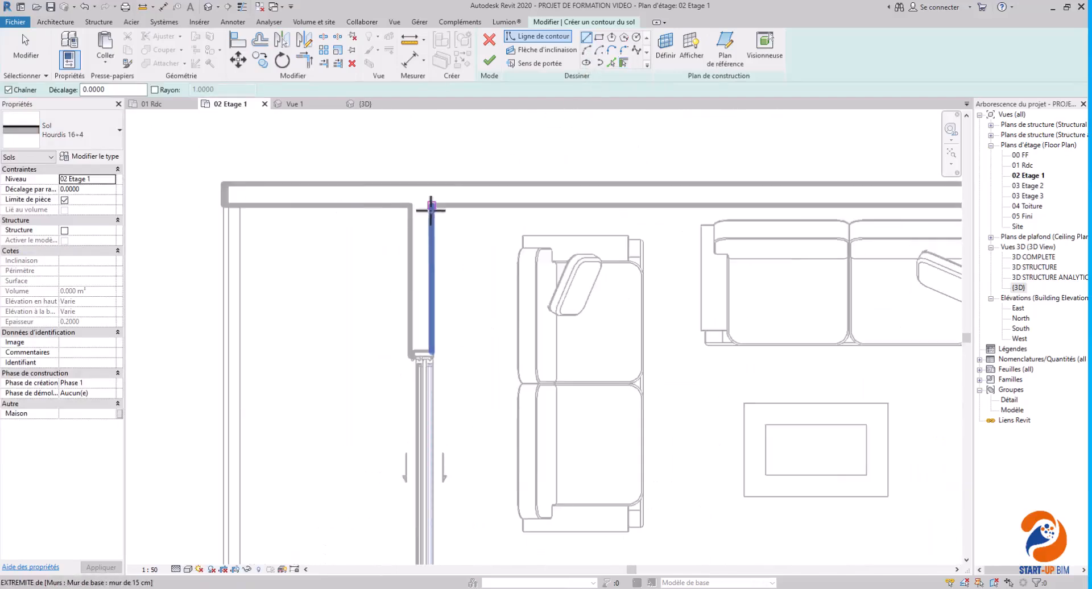
left_click(432, 206)
scroll(292, 285, "down", 3)
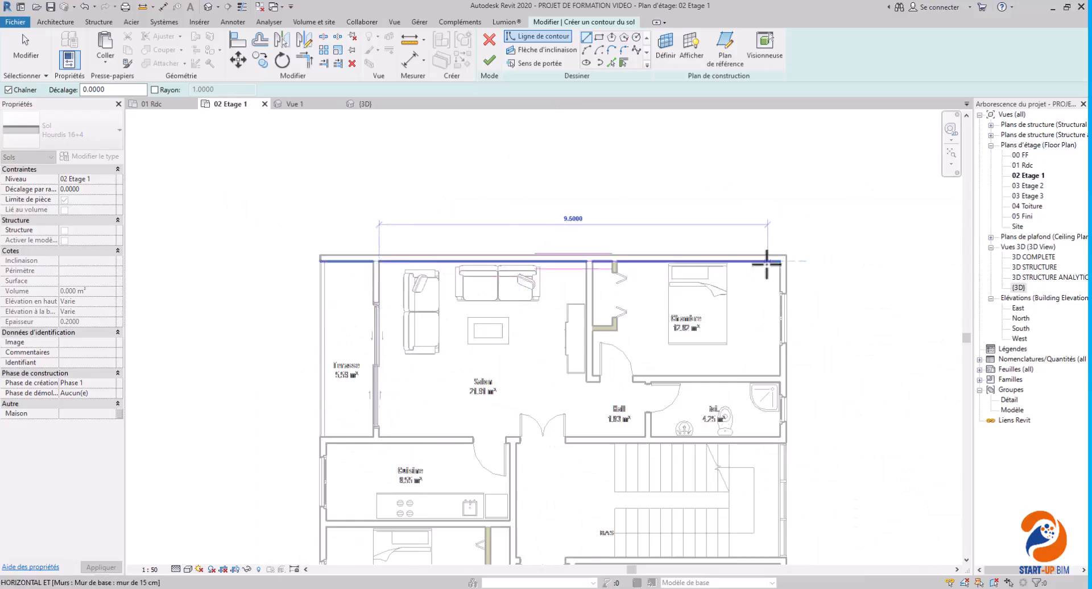
scroll(767, 262, "up", 3)
left_click(800, 259)
Step: Continue the boundary down the stair-side exterior wall to the 10.00 m² Cuisine's lower corner, then along that kitchen's lower wall to the S.A.M wall
scroll(704, 285, "down", 4)
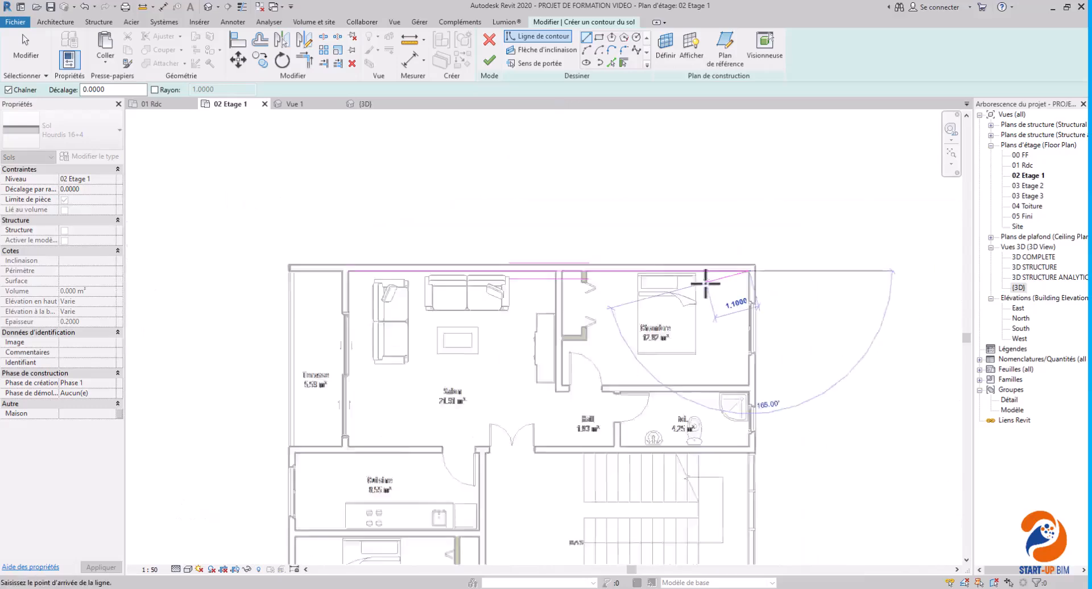
middle_click_drag(695, 423, 684, 222)
scroll(704, 299, "up", 4)
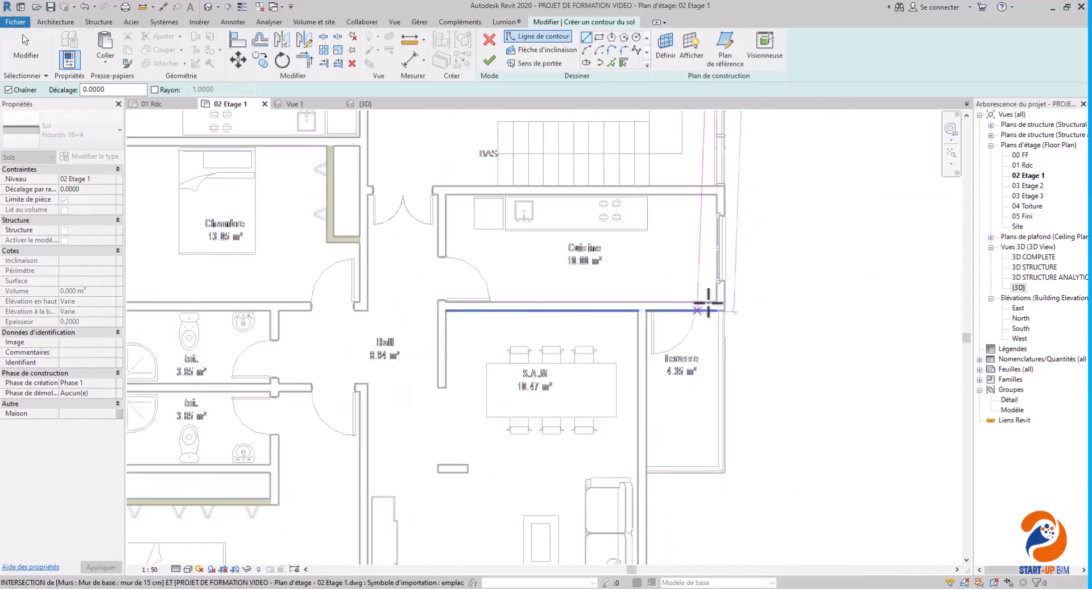
left_click(724, 300)
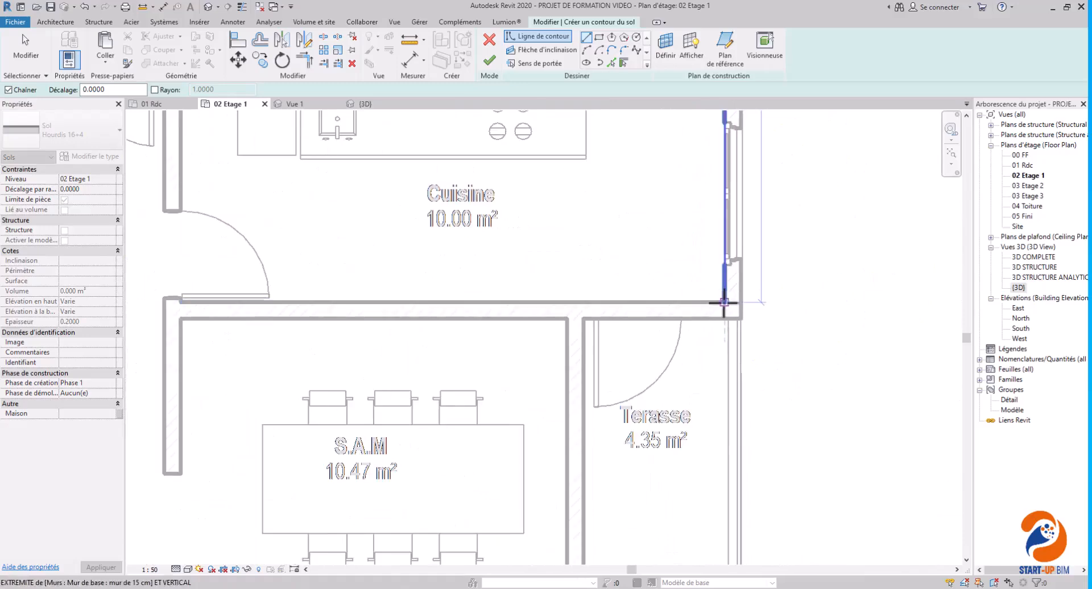
left_click(568, 301)
Step: Continue the boundary down the S.A.M and Salon exterior wall, then across the lower facade to the outer corner of the 18.37 m² Chambre
scroll(574, 310, "down", 4)
middle_click_drag(603, 421, 621, 326)
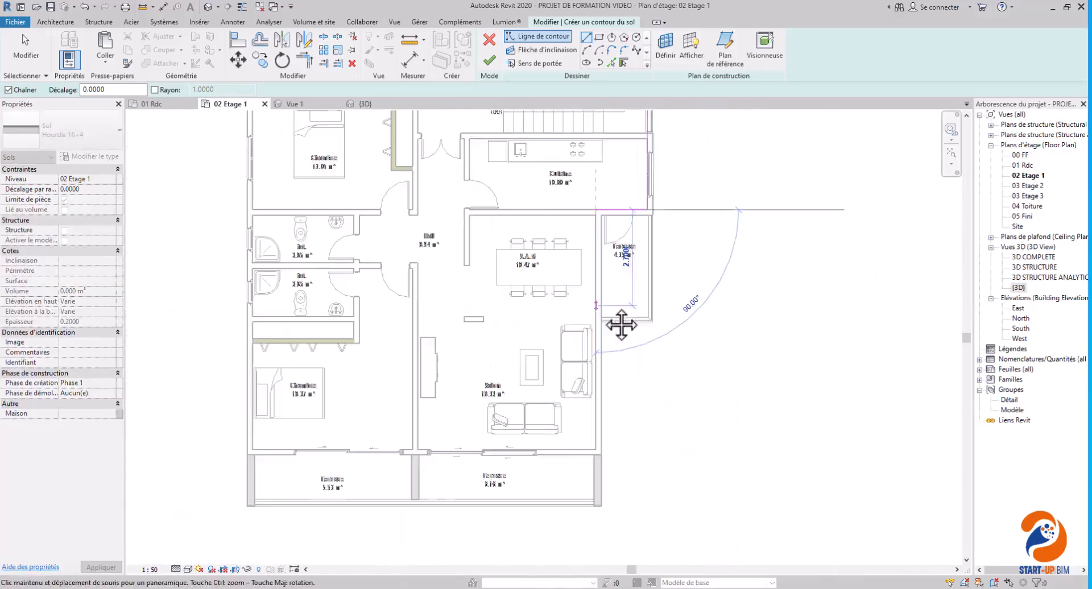
scroll(601, 449, "up", 3)
left_click(588, 451)
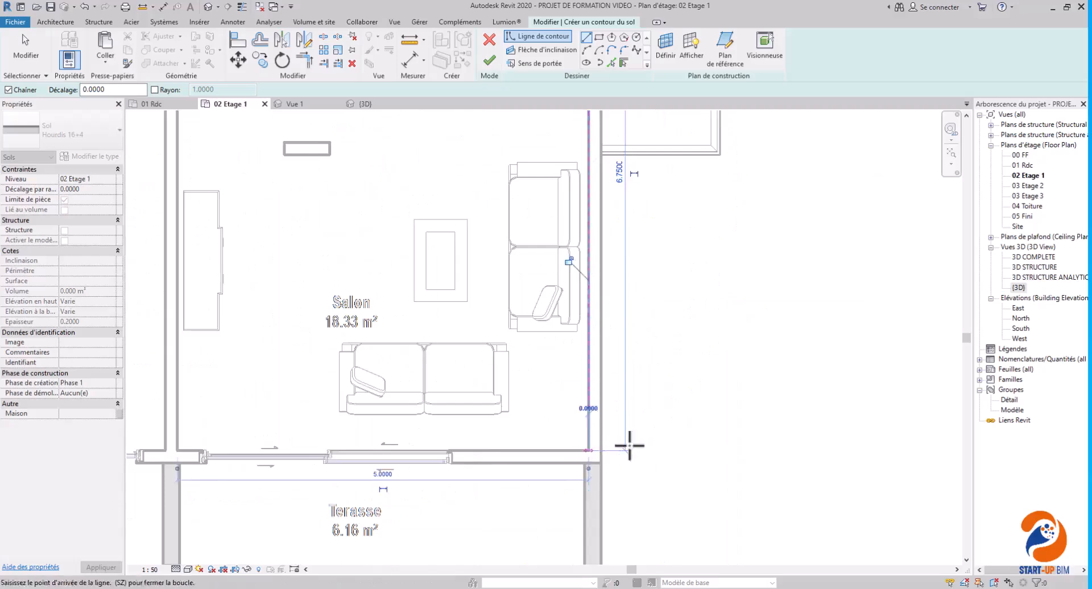
scroll(630, 438, "down", 3)
scroll(393, 445, "up", 4)
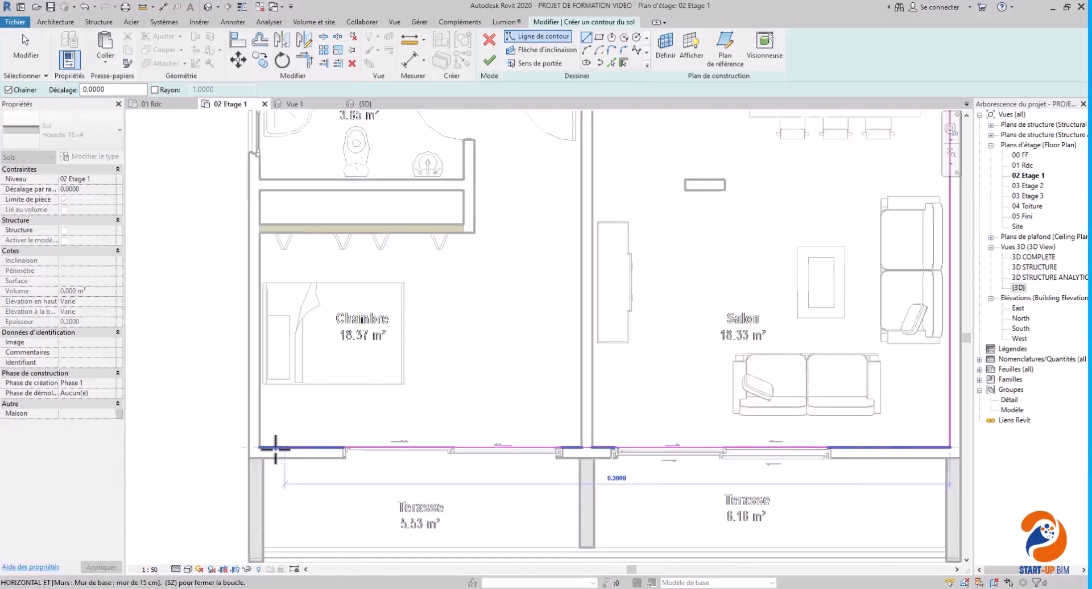
left_click(252, 447)
Step: Close the floor boundary up the Chambre and Cuisine exterior wall, along the 8.55 m² Cuisine's upper wall, and up the Salon's Terasse wall
scroll(285, 441, "down", 5)
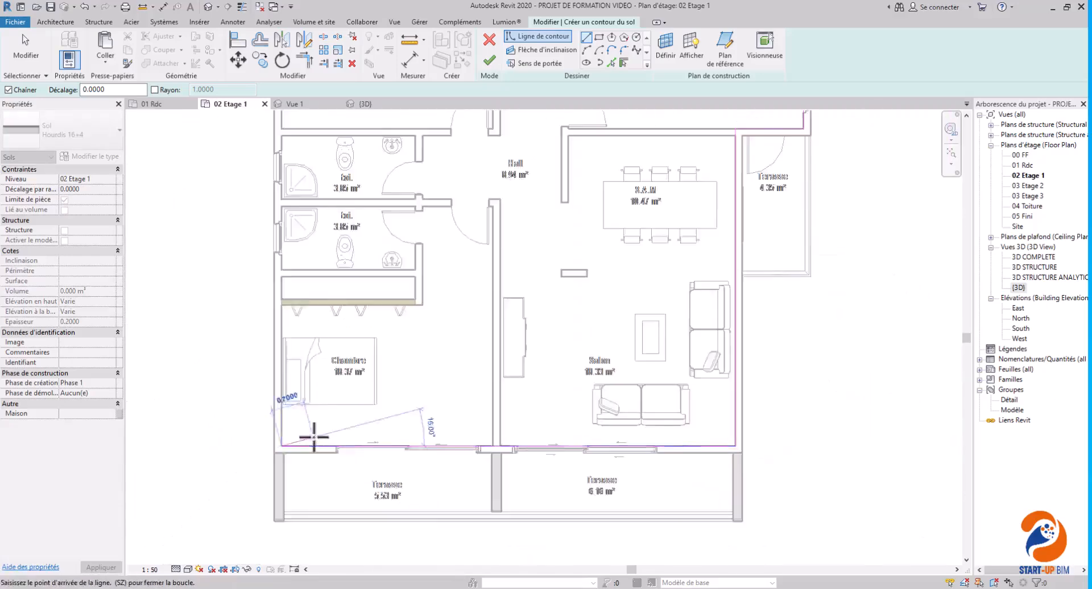
scroll(285, 310, "up", 5)
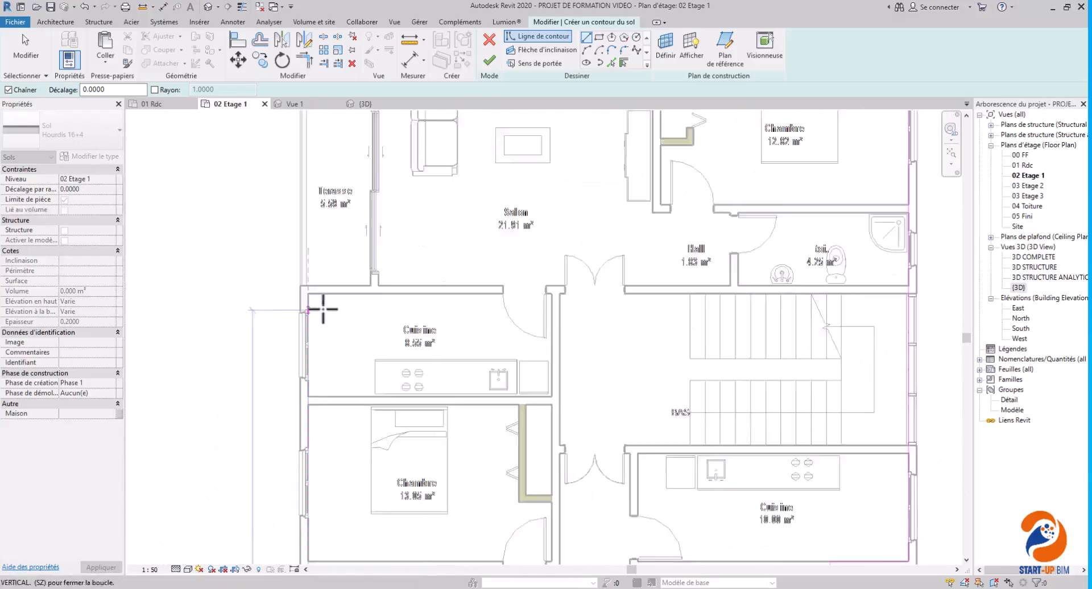
left_click(300, 281)
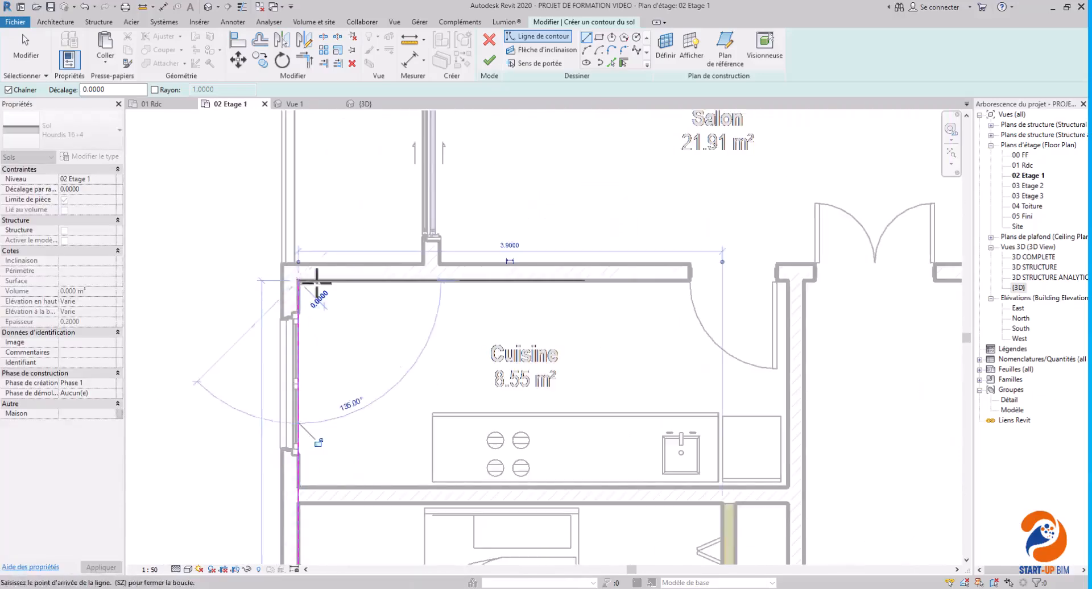
left_click(441, 282)
scroll(458, 333, "down", 2)
middle_click_drag(476, 249, 470, 477)
scroll(449, 230, "up", 2)
left_click(443, 203)
scroll(456, 228, "down", 2)
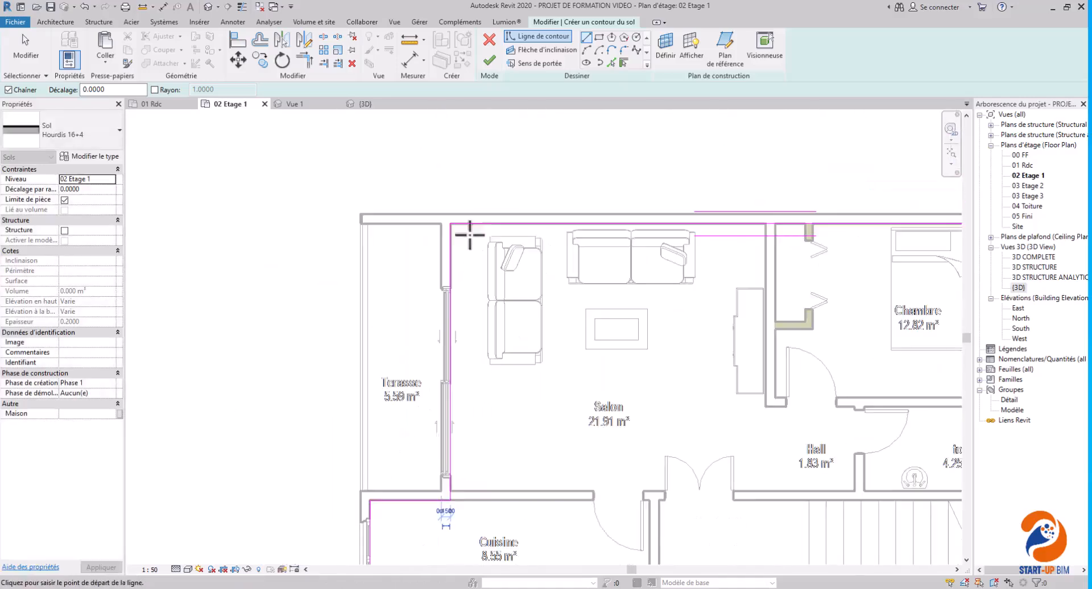
Step: Align the lower floor boundary line with the outer face of the wall between the 18.37 m² Chambre and its Terasse
left_click(234, 47)
scroll(519, 299, "down", 3)
middle_click_drag(519, 300, 551, 482)
scroll(448, 480, "up", 3)
scroll(448, 480, "up", 2)
left_click(423, 470)
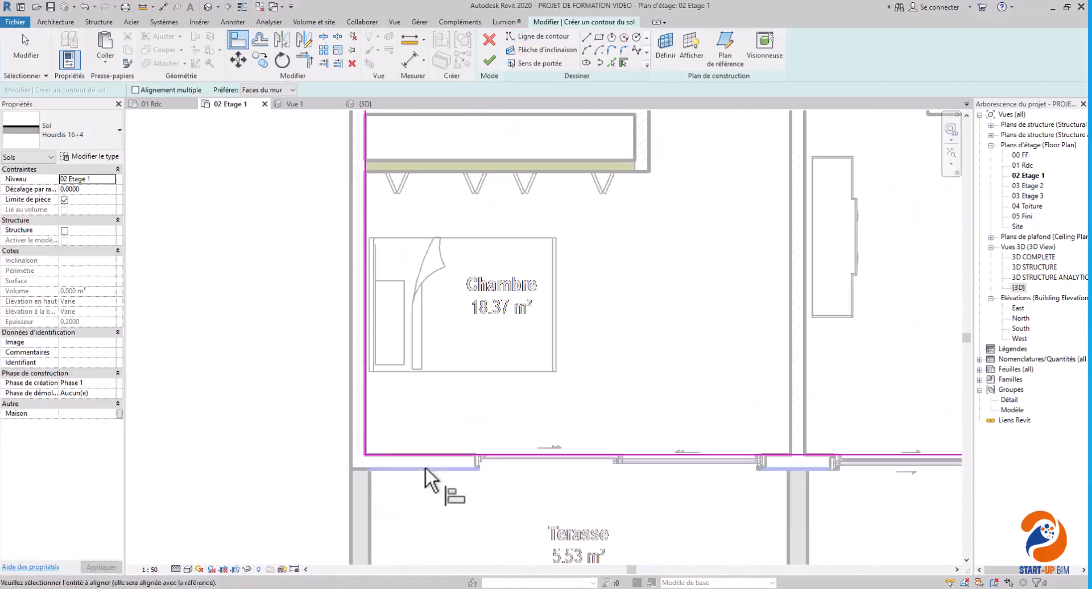
left_click(434, 456)
scroll(433, 466, "down", 1)
scroll(783, 430, "down", 2)
middle_click_drag(780, 447, 654, 534)
middle_click_drag(752, 254, 745, 418)
middle_click_drag(734, 227, 736, 354)
middle_click_drag(680, 302, 619, 388)
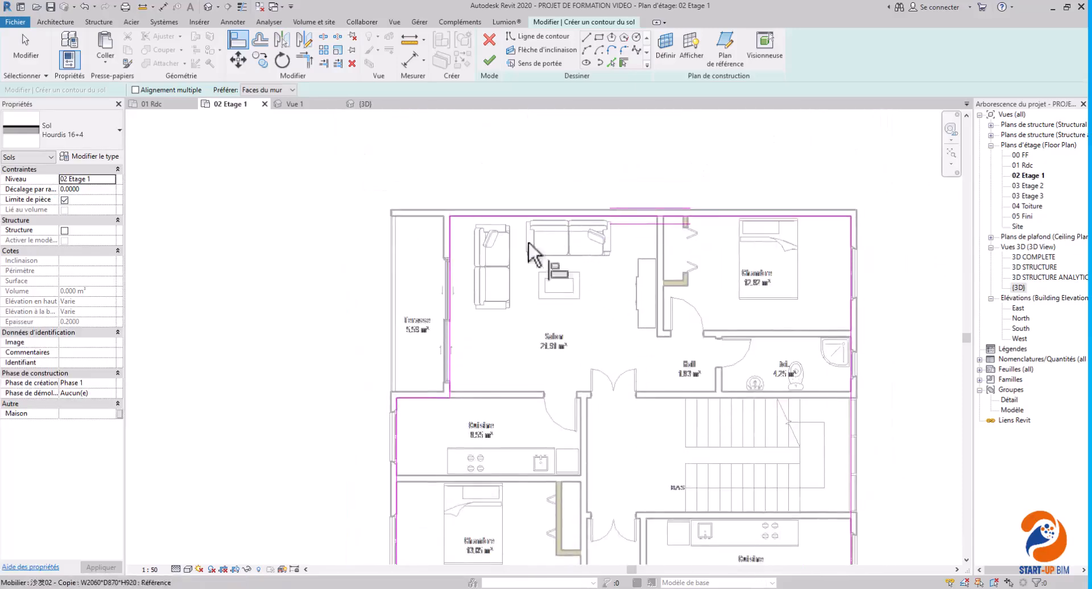
Step: Finish the main Hourdis 16+4 floor sketch without attaching the walls to the floor's base
left_click(483, 57)
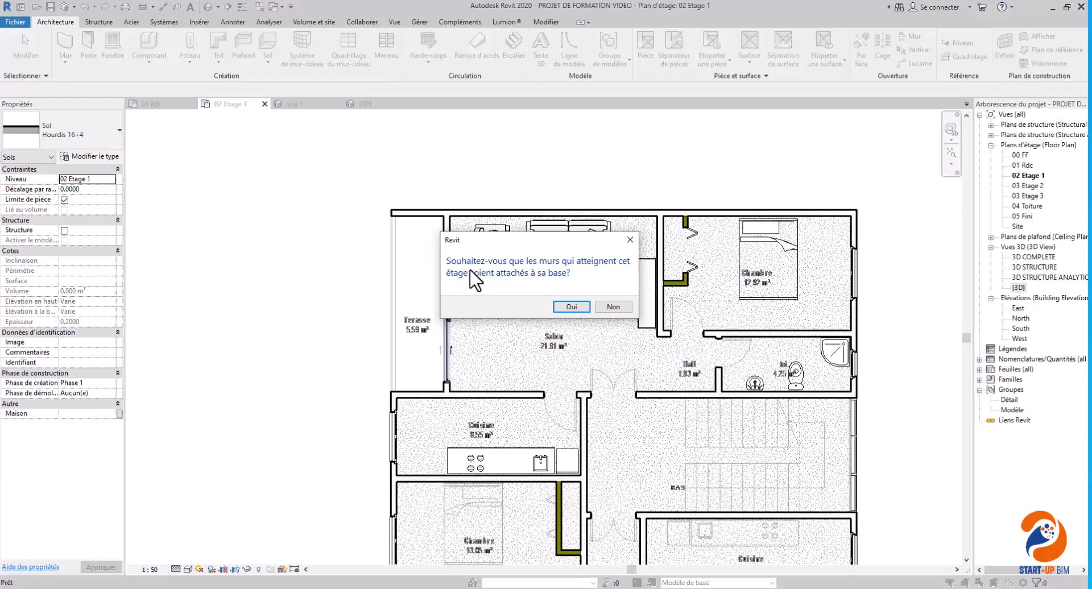
left_click(613, 307)
left_click(507, 174)
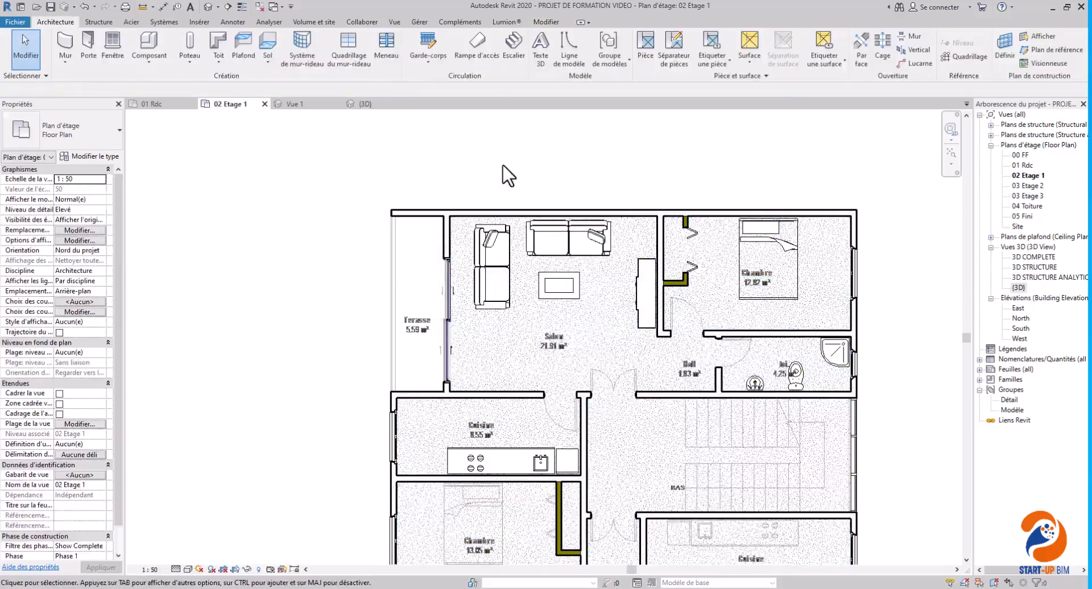
Step: Add a rectangular Hourdis 16+4 floor over the 5.59 m² Terasse beside the 21.91 m² Salon, without attaching the walls to it
scroll(405, 275, "up", 2)
scroll(410, 266, "up", 1)
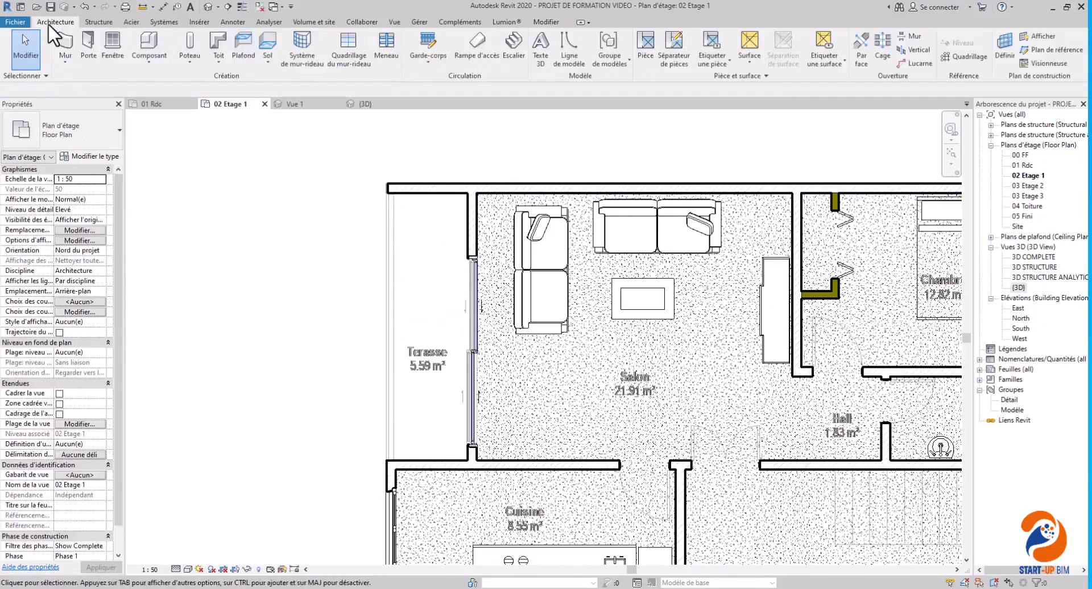
left_click(263, 47)
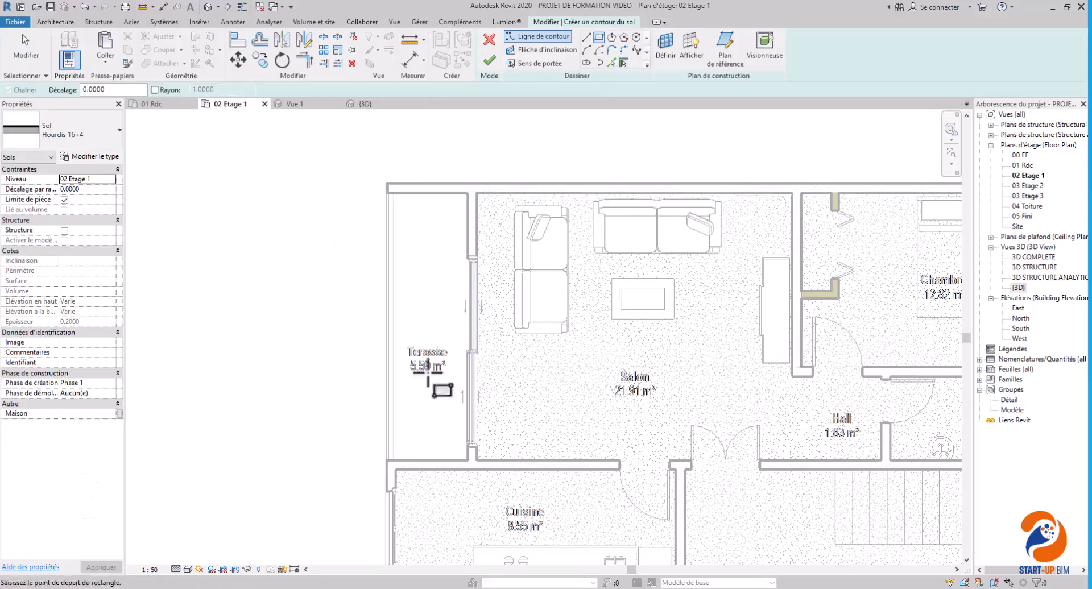
scroll(390, 455, "up", 2)
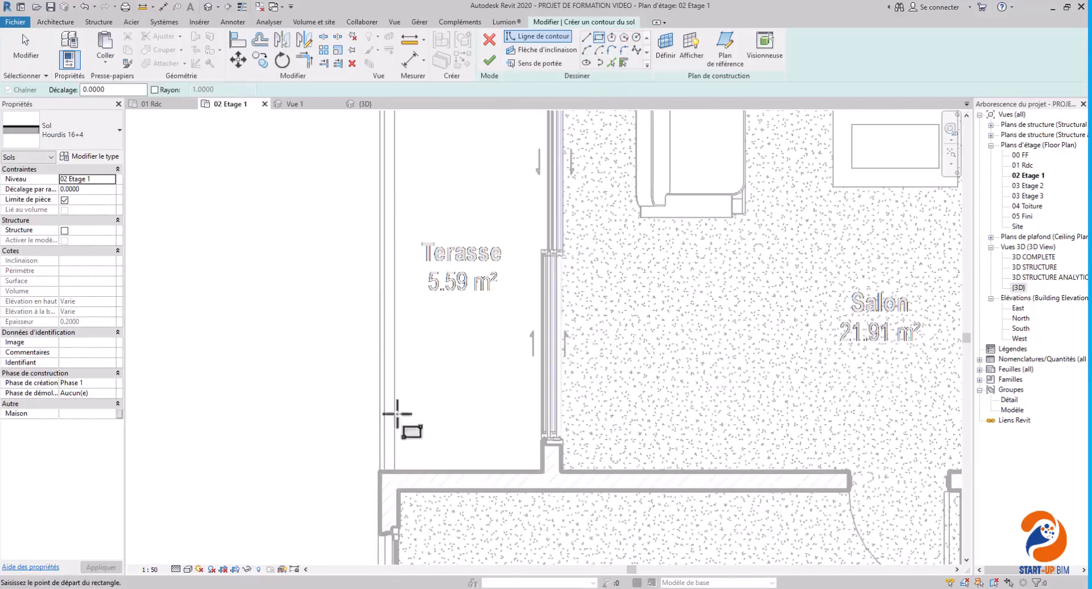
left_click(380, 474)
scroll(384, 460, "down", 4)
scroll(446, 268, "up", 3)
left_click(486, 250)
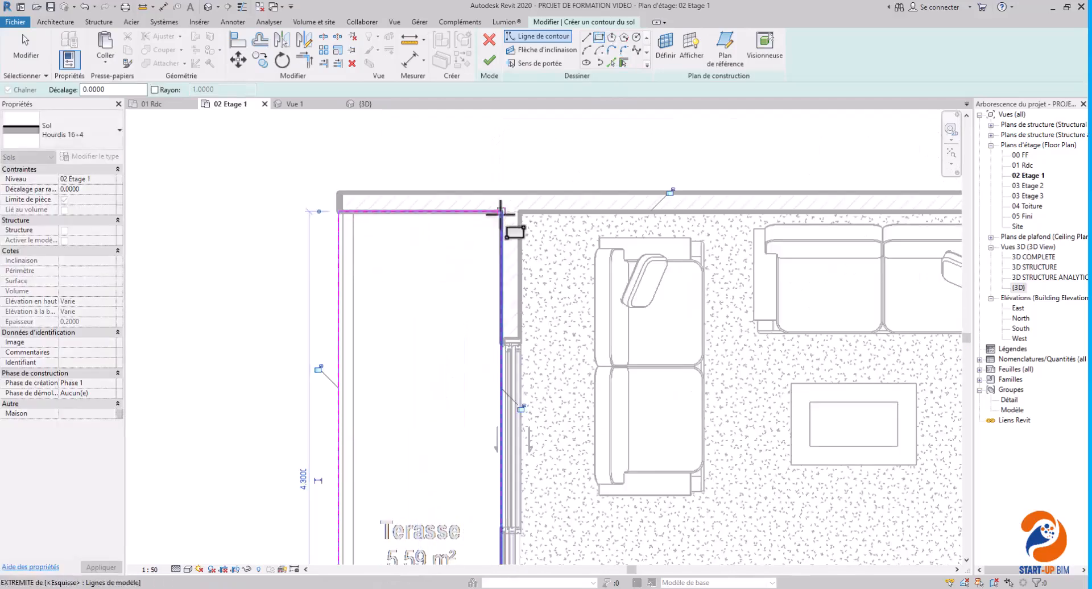
scroll(462, 132, "down", 2)
left_click(488, 60)
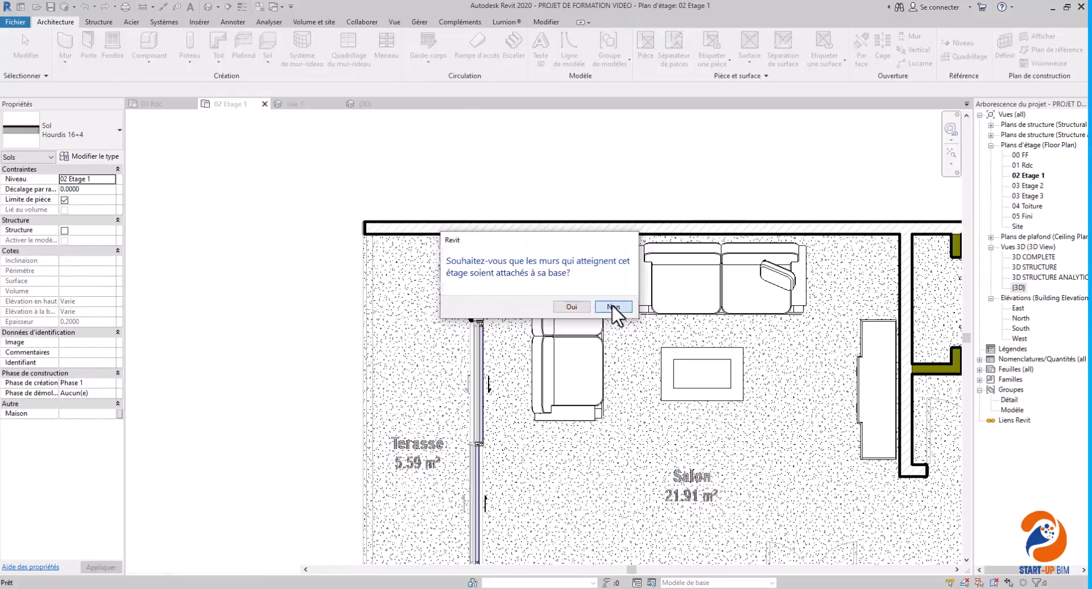
left_click(618, 307)
scroll(504, 245, "down", 5)
middle_click_drag(523, 361, 520, 132)
left_click(375, 406)
Step: Create a rectangular Hourdis 16+4 floor 1.45 m deep over the 5.53 m² Terasse below the 18.37 m² Chambre
scroll(493, 494, "up", 2)
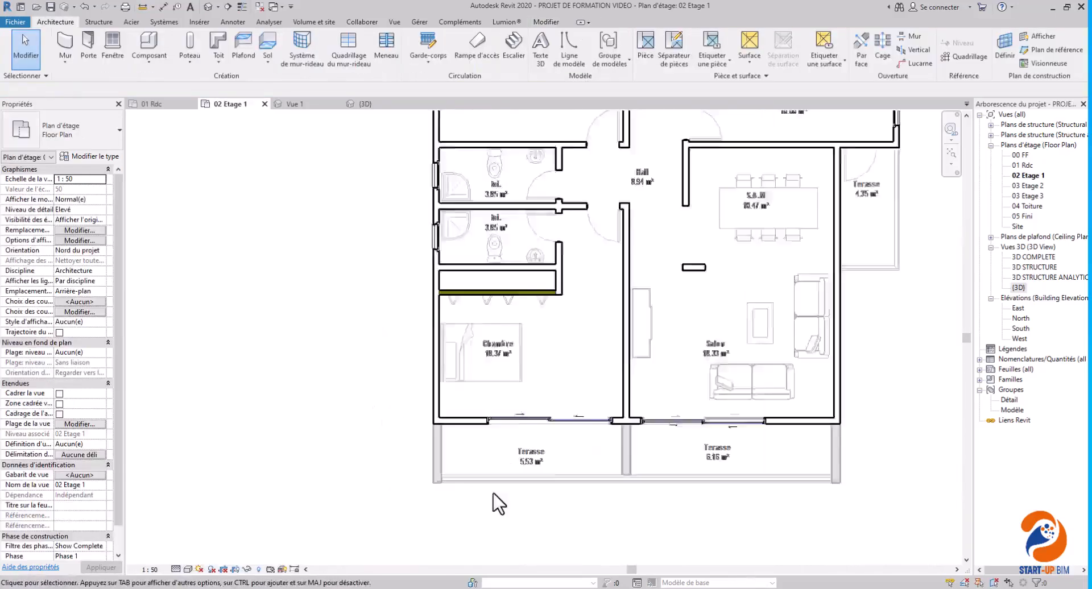
scroll(523, 465, "up", 3)
scroll(780, 451, "down", 1)
middle_click_drag(780, 451, 664, 473)
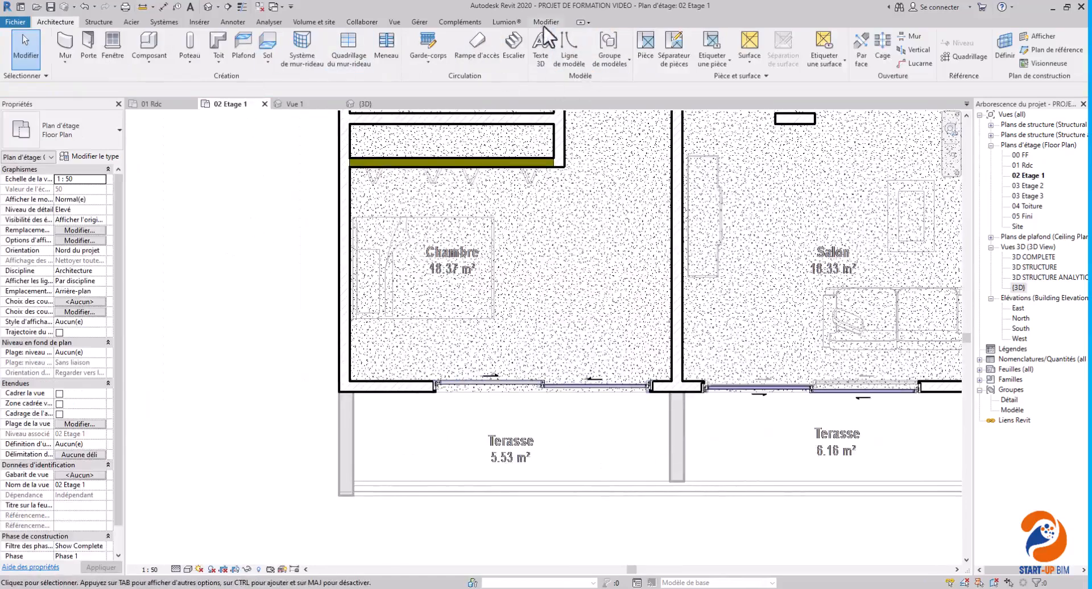
left_click(267, 40)
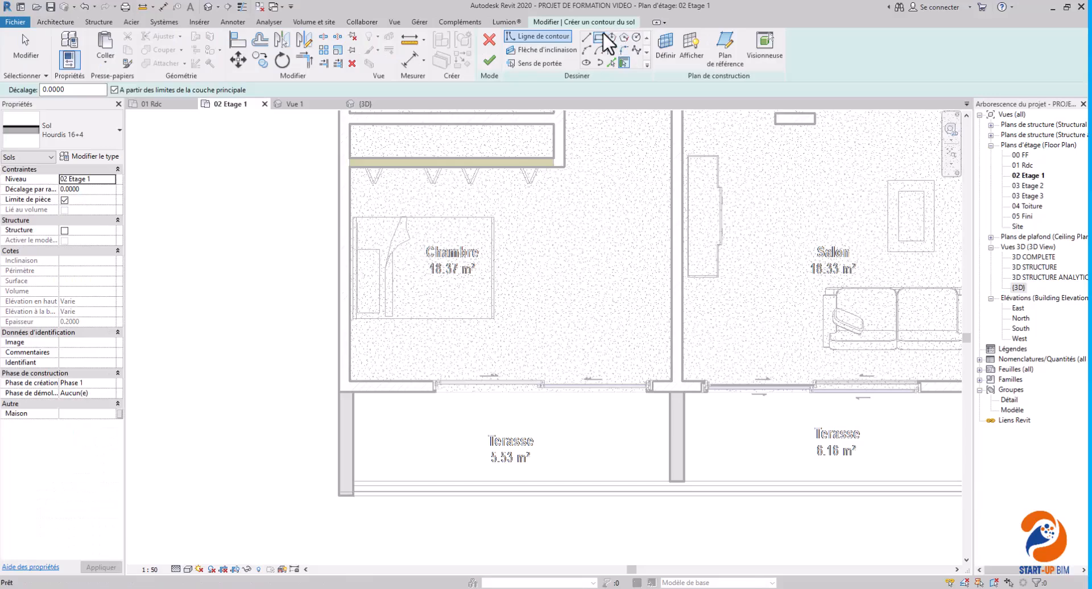
scroll(366, 536, "up", 6)
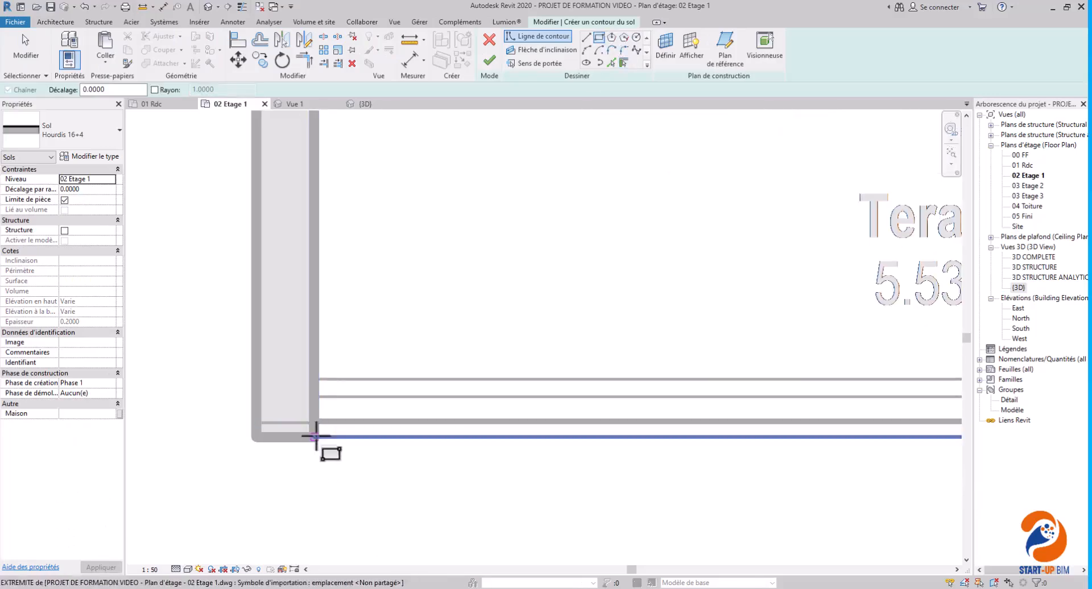
left_click(314, 437)
scroll(330, 463, "down", 4)
scroll(842, 299, "up", 3)
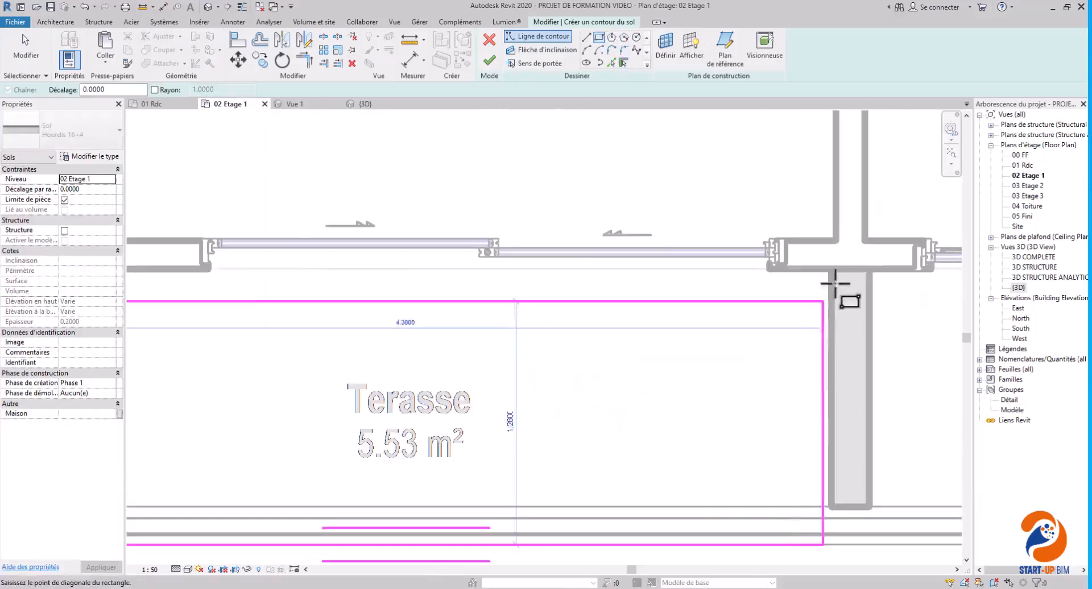
left_click(828, 267)
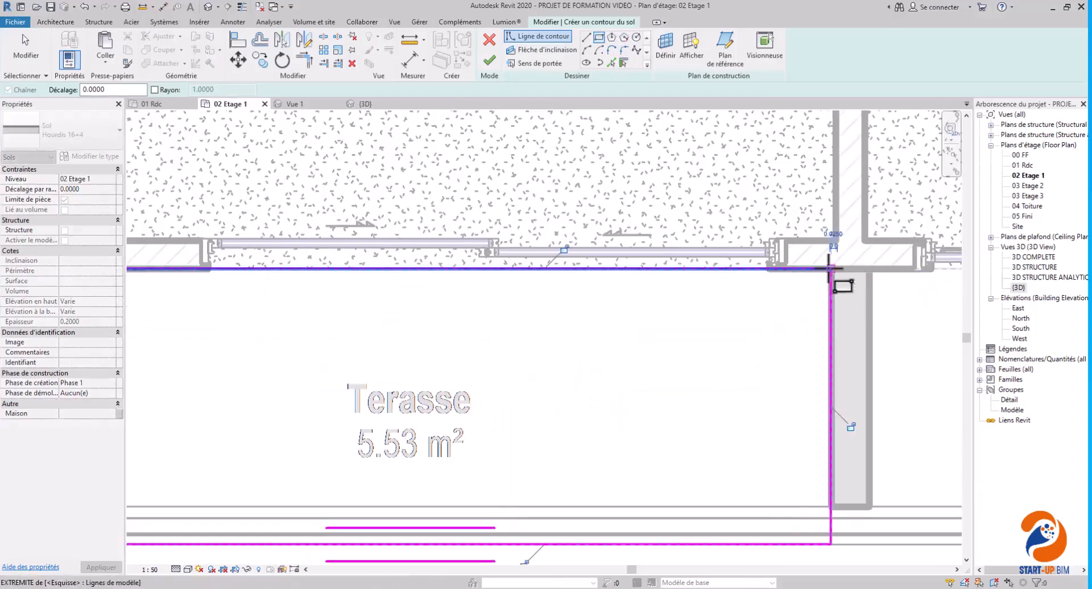
scroll(655, 296, "down", 2)
left_click(489, 59)
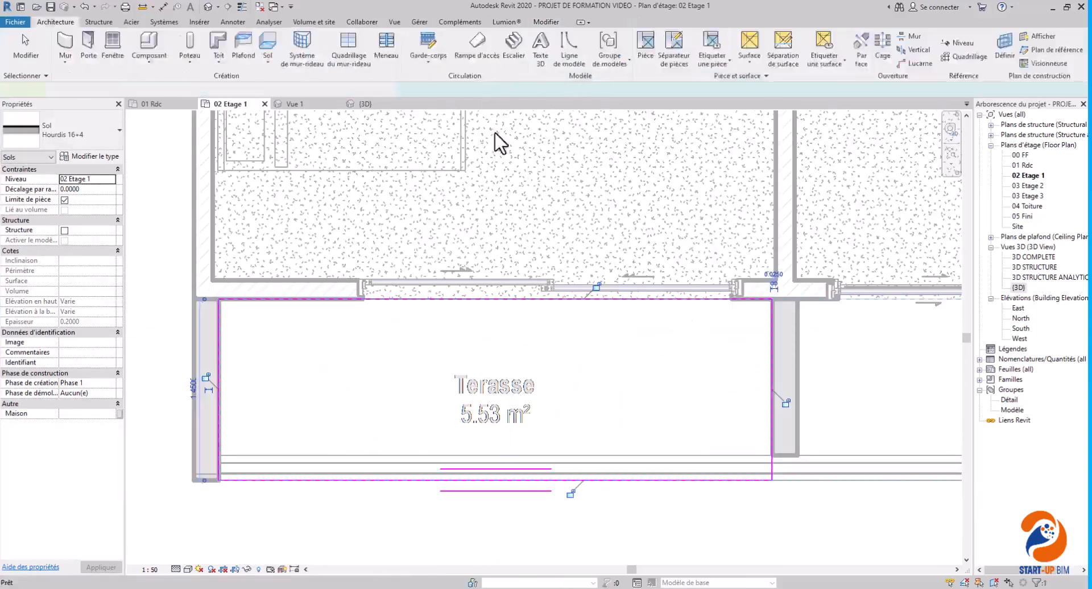
middle_click_drag(829, 370, 478, 370)
left_click(517, 535)
scroll(658, 429, "down", 2)
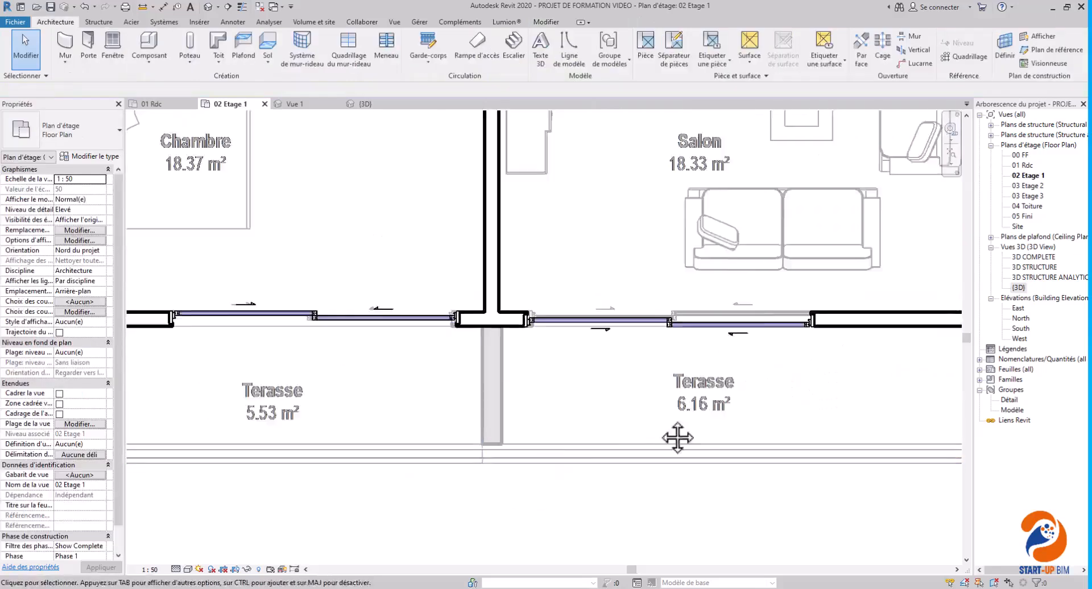
scroll(480, 444, "up", 3)
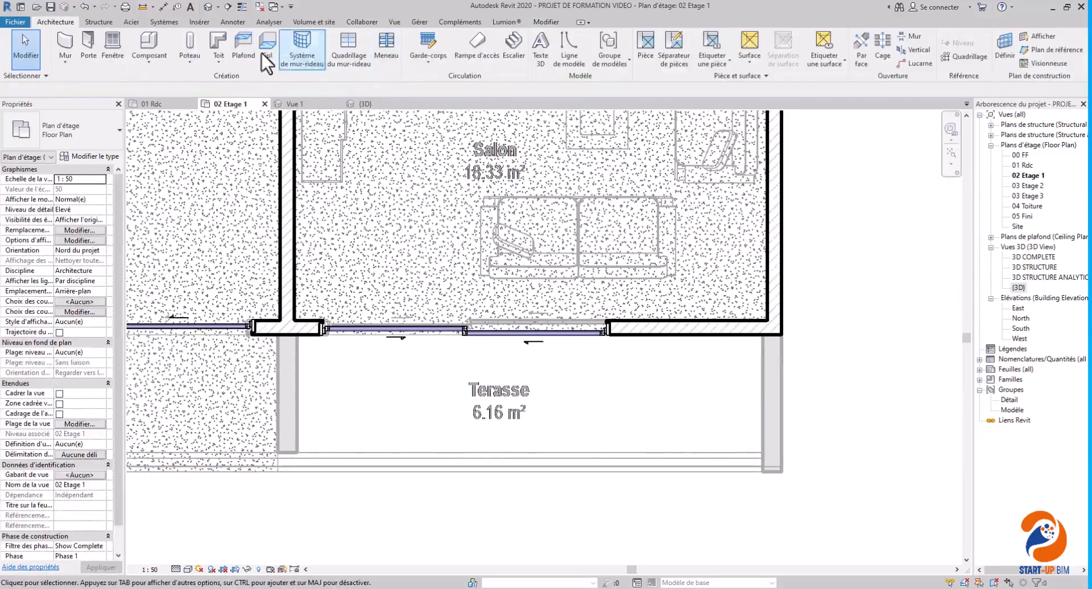
scroll(273, 414, "down", 1)
middle_click_drag(273, 415, 456, 478)
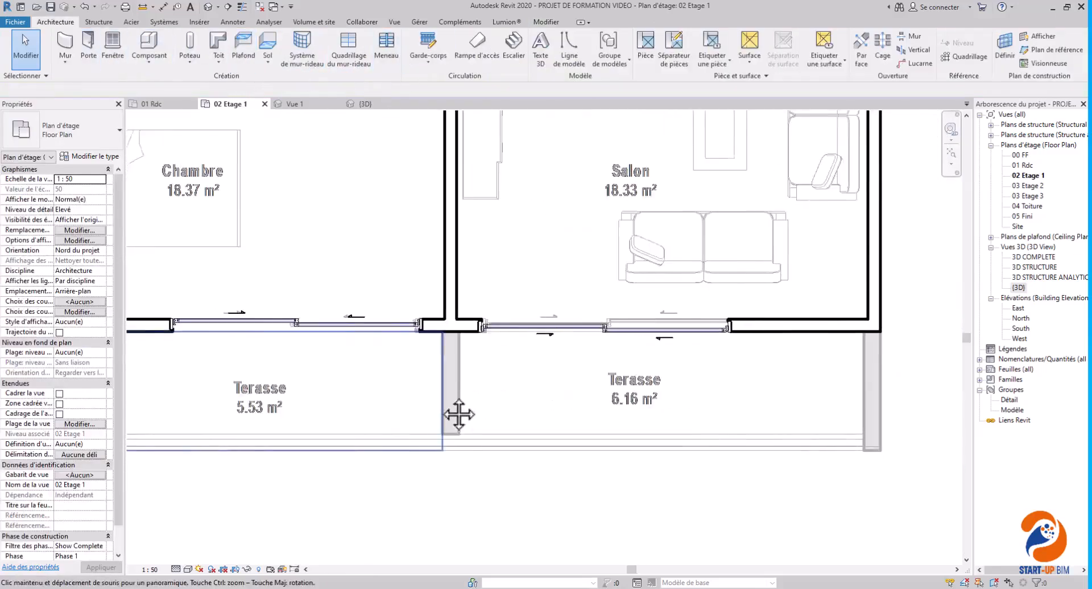
scroll(440, 437, "up", 3)
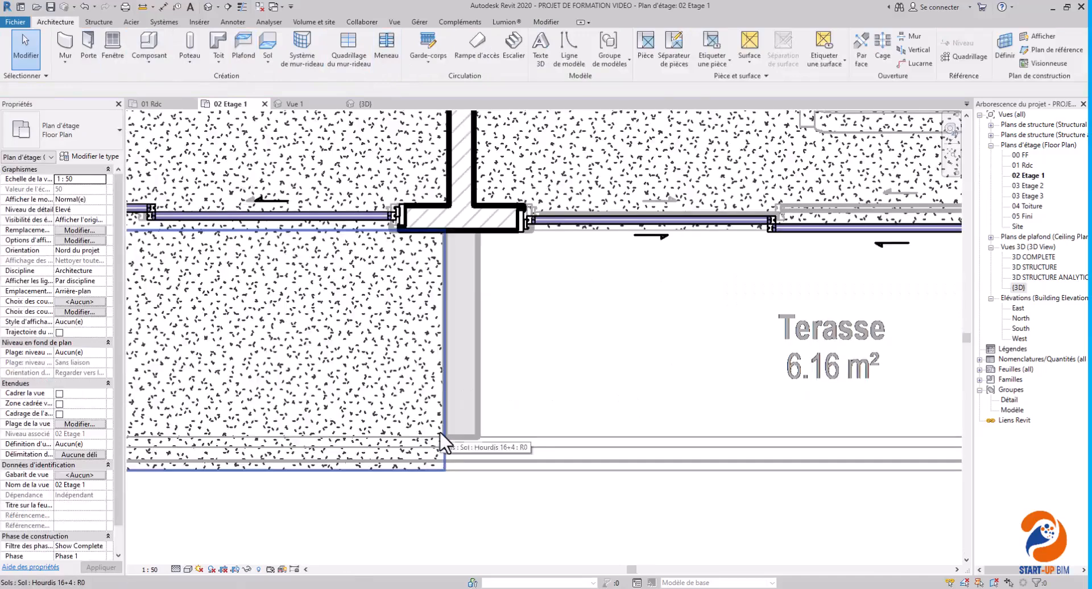
left_click(440, 432)
double_click(439, 432)
scroll(450, 404, "down", 2)
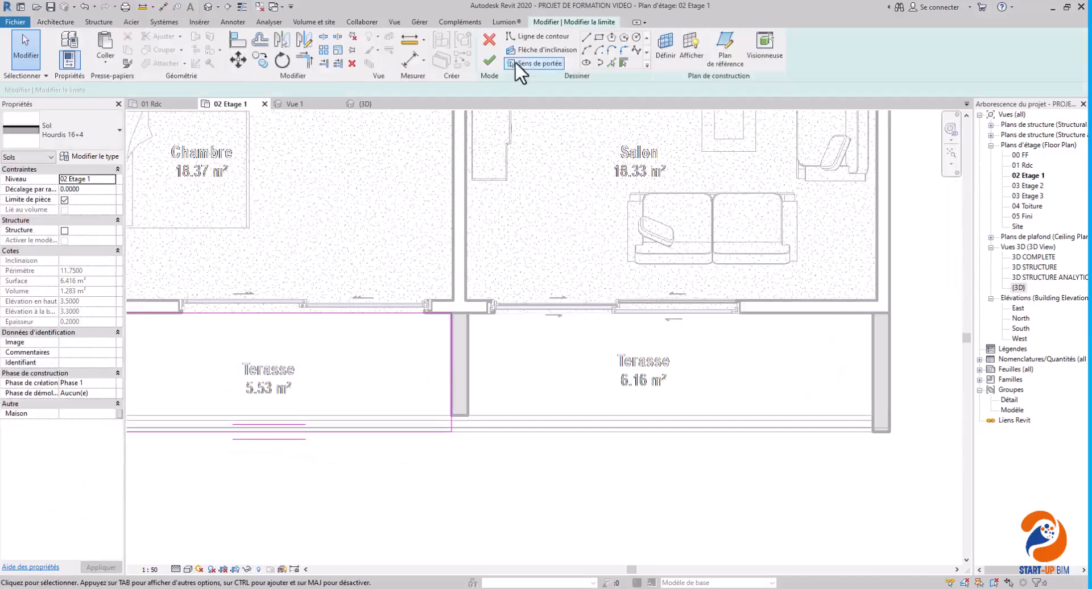
left_click(492, 60)
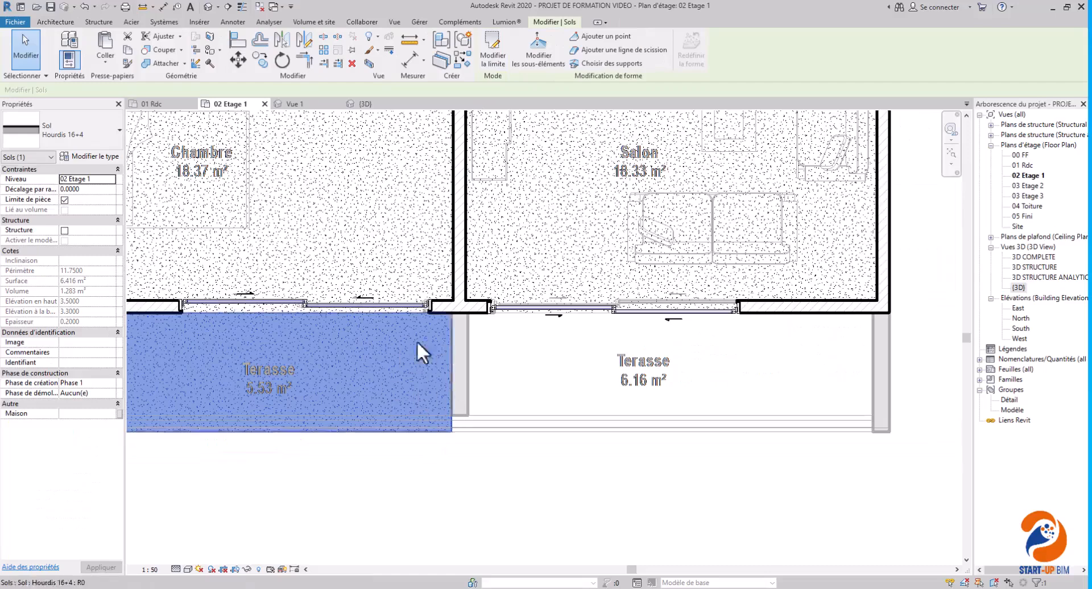
middle_click_drag(422, 374, 631, 352)
key("Escape")
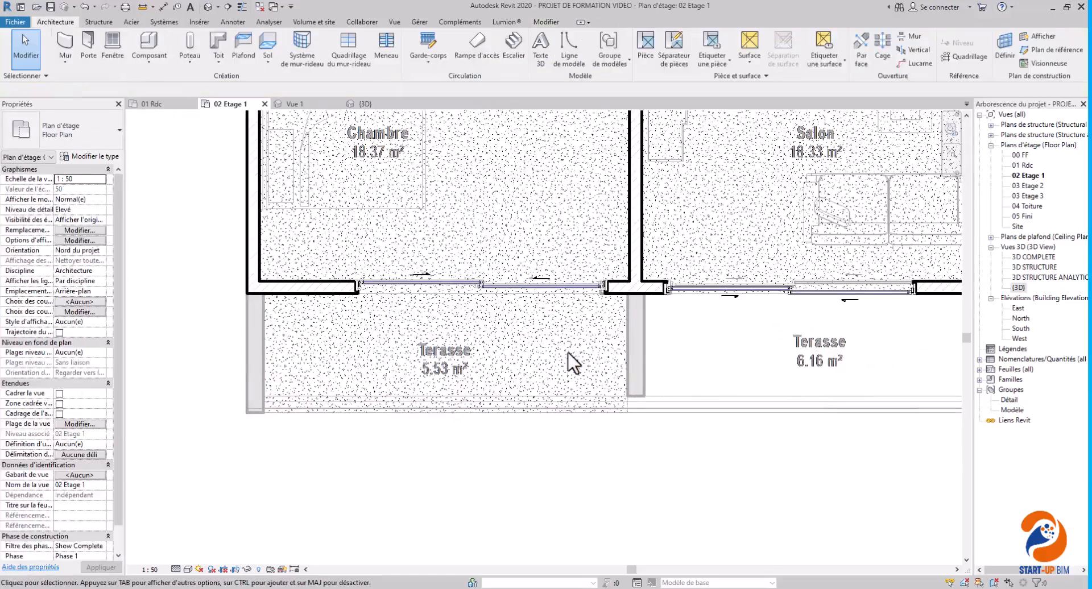
Step: Extend the 5.53 m² Terasse floor's boundary across the 6.16 m² Terasse to the inner face of its far side wall
double_click(627, 405)
mouse_move(685, 368)
middle_mouse_down()
mouse_move(483, 391)
mouse_move(349, 358)
middle_mouse_up()
left_click(349, 349)
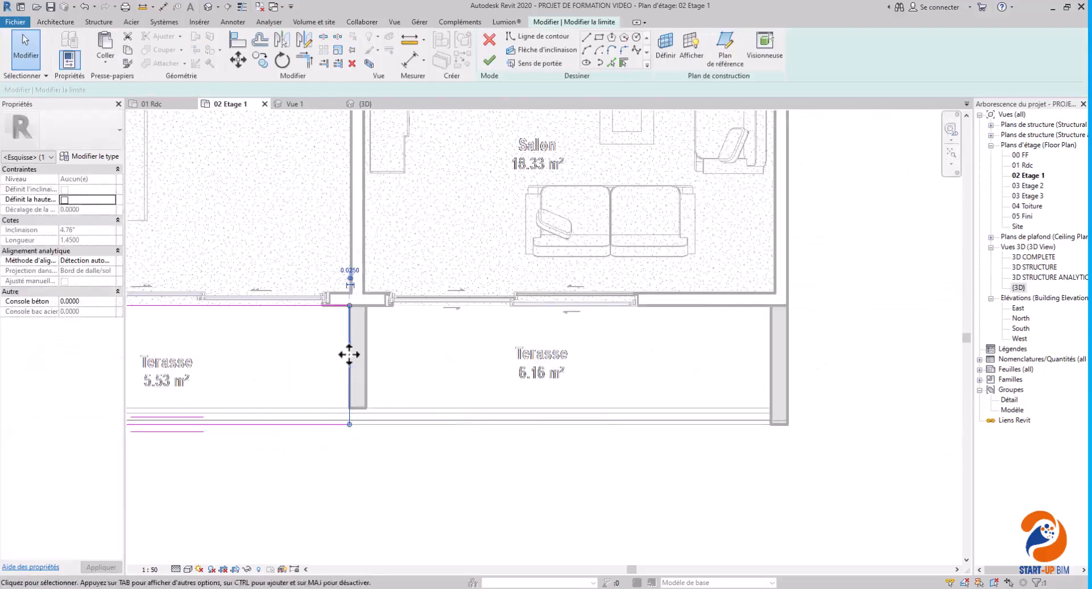
left_click_drag(489, 359, 640, 362)
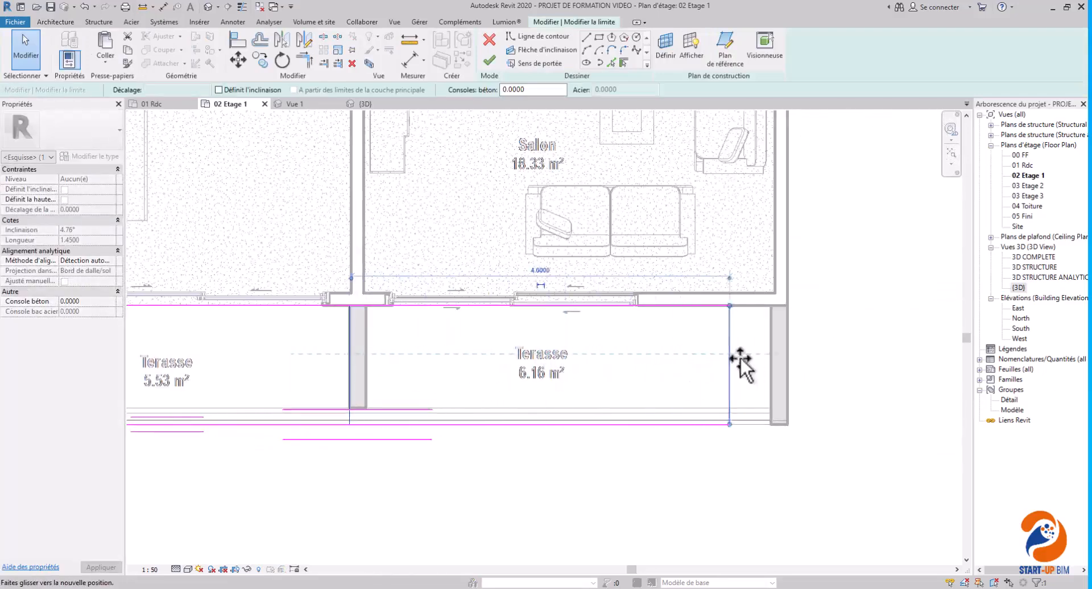
left_click_drag(766, 354, 767, 353)
scroll(794, 381, "down", 1)
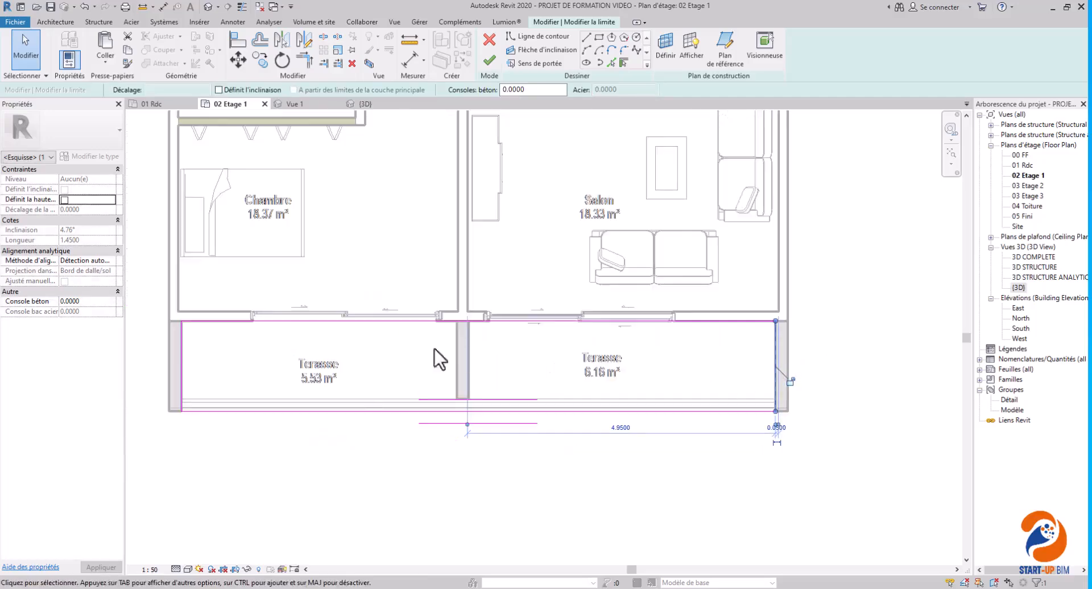
left_click(489, 60)
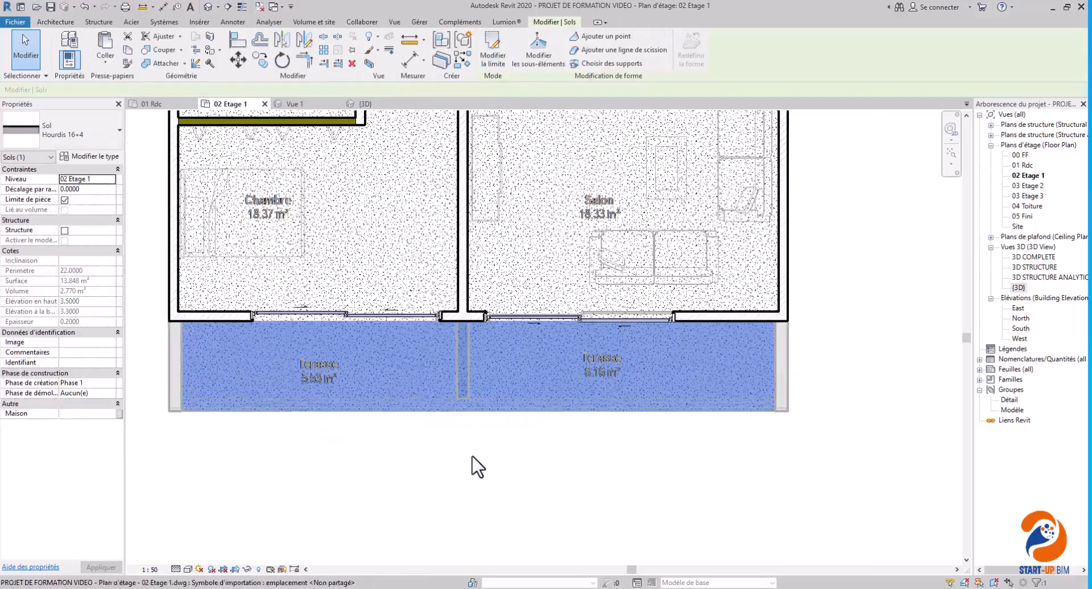
left_click(471, 492)
Step: Examine the whole 02 Etage 1 plan for floor coverage and furniture in both apartments
scroll(472, 468, "down", 2)
middle_click_drag(374, 472, 476, 475)
scroll(461, 469, "down", 1)
scroll(460, 468, "down", 1)
middle_click_drag(496, 264, 488, 415)
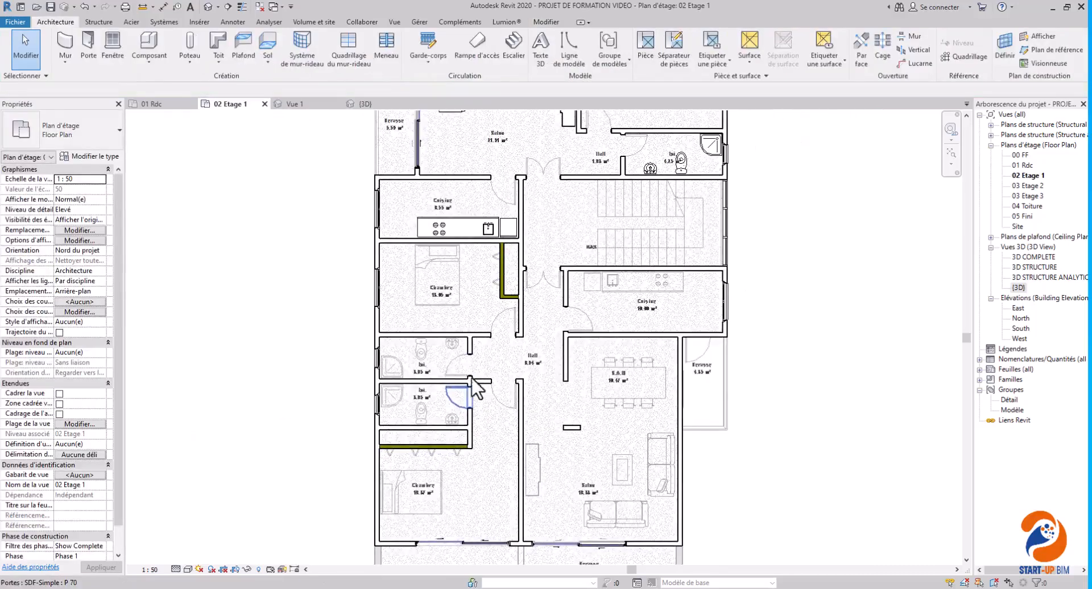
middle_click_drag(482, 256, 490, 424)
middle_click_drag(573, 460, 583, 485)
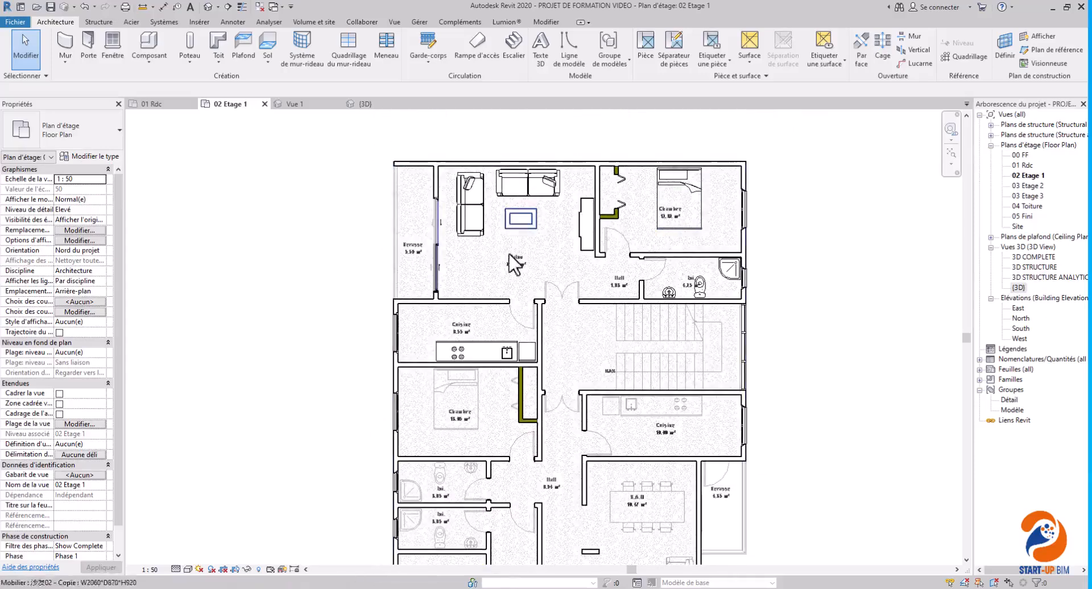
middle_click_drag(519, 426, 530, 229)
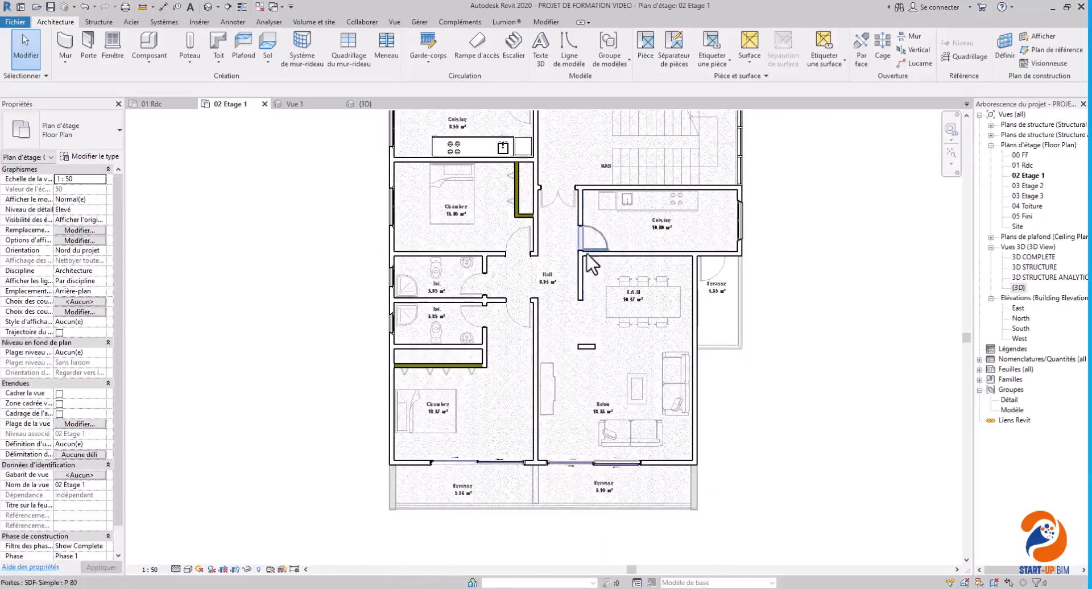
middle_click_drag(632, 231, 641, 442)
Step: Place a similar W2060*D870*H920 sofa, rotated to match the drawn outline facing the terrace doors in the 18.33 m² Salon
scroll(476, 208, "up", 4)
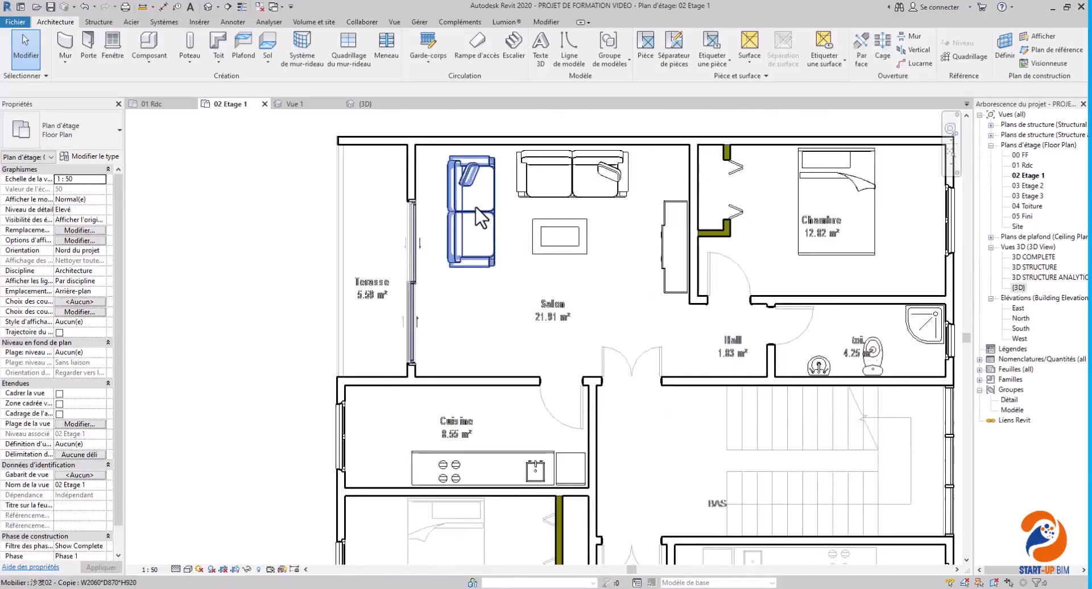
left_click(479, 215)
right_click(476, 207)
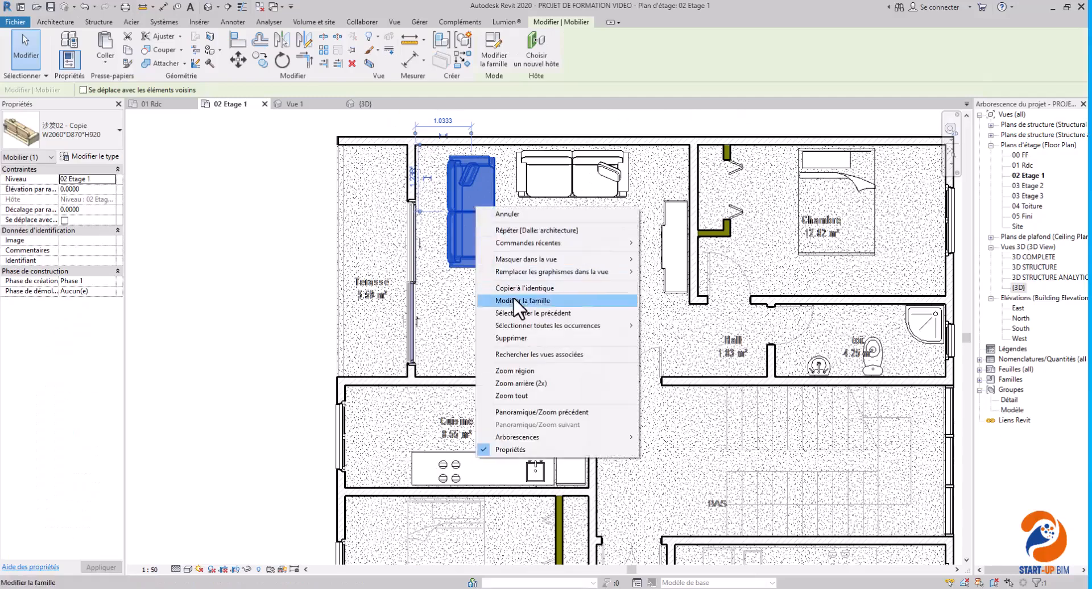
left_click(514, 291)
scroll(515, 297, "down", 4)
middle_click_drag(534, 390, 539, 177)
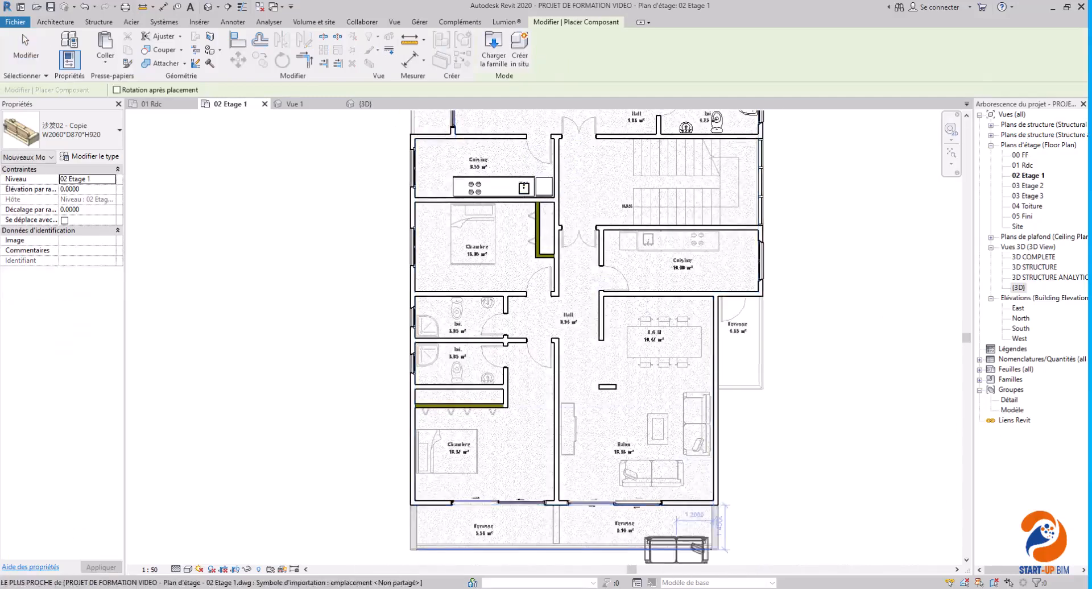
scroll(691, 536, "up", 2)
scroll(661, 500, "up", 4)
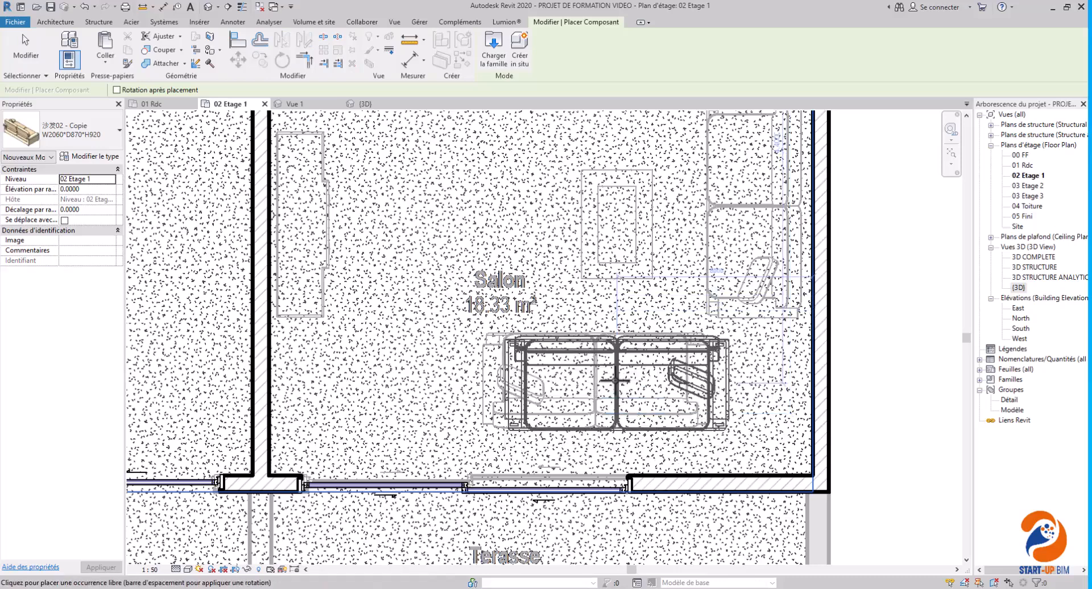
key("space")
key("space")
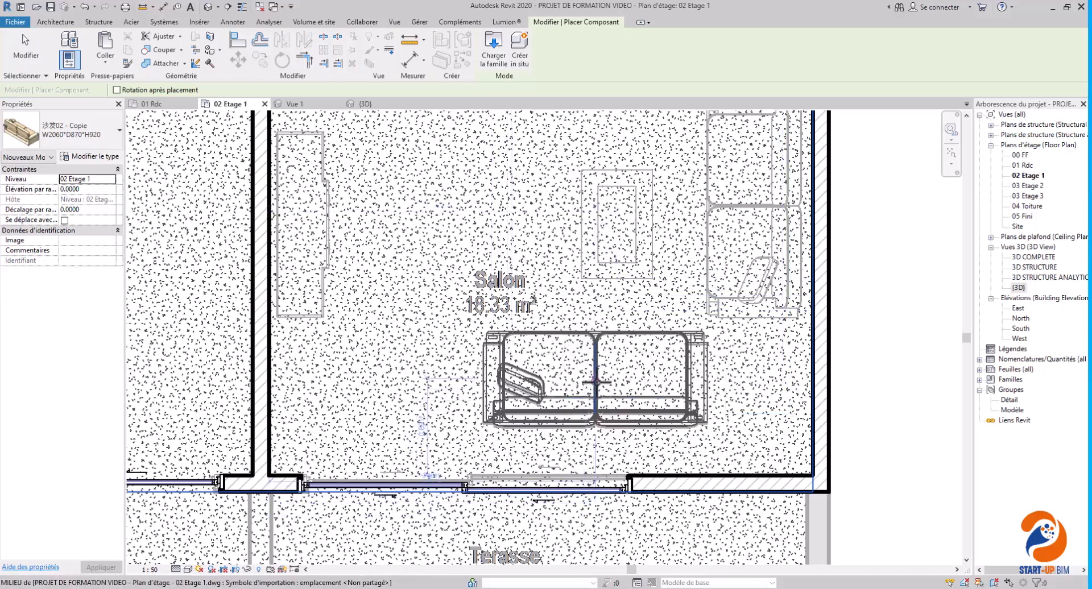
left_click(596, 378)
Step: Place a second sofa, rotated vertically, along the exterior side wall of the 18.33 m² Salon
scroll(579, 413, "down", 2)
middle_click_drag(695, 291, 671, 343)
key("space")
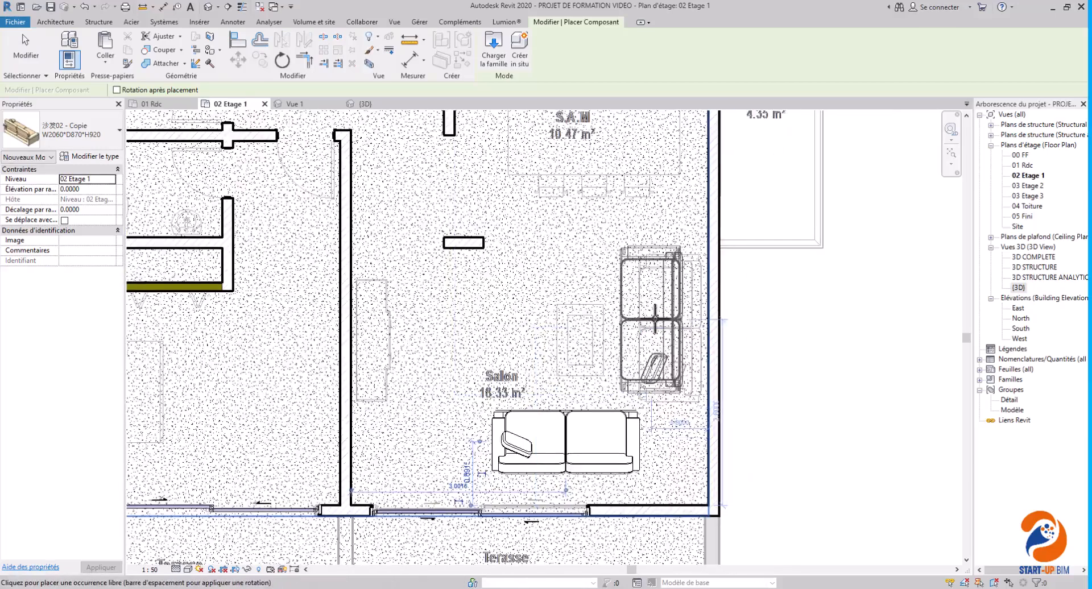
scroll(671, 328, "up", 2)
left_click(671, 328)
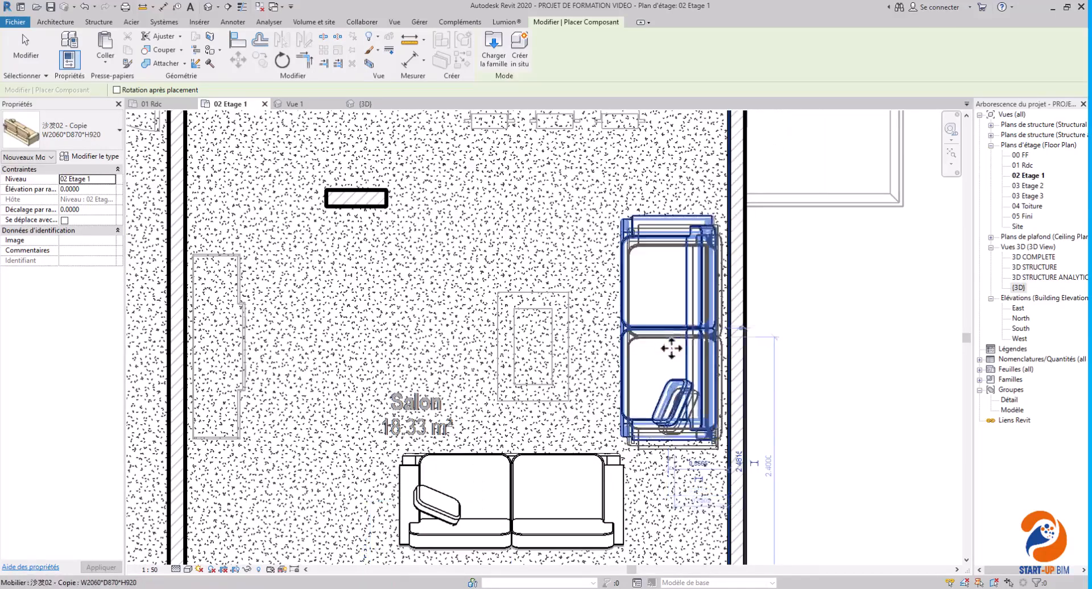
Step: Place a similar LIT 1420 x 1980mm bed on the drawn outline in the 13.05 m² Chambre, headboard against the kitchen wall
scroll(663, 341, "down", 6)
middle_click_drag(482, 288, 520, 503)
right_click(331, 258)
left_click(353, 265)
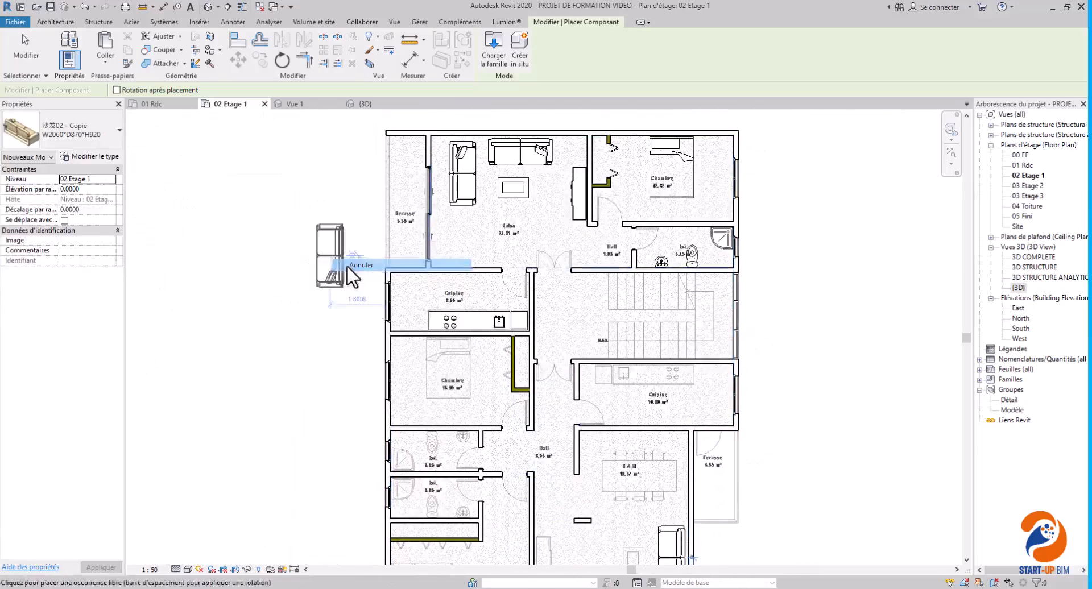
right_click(327, 217)
left_click(353, 221)
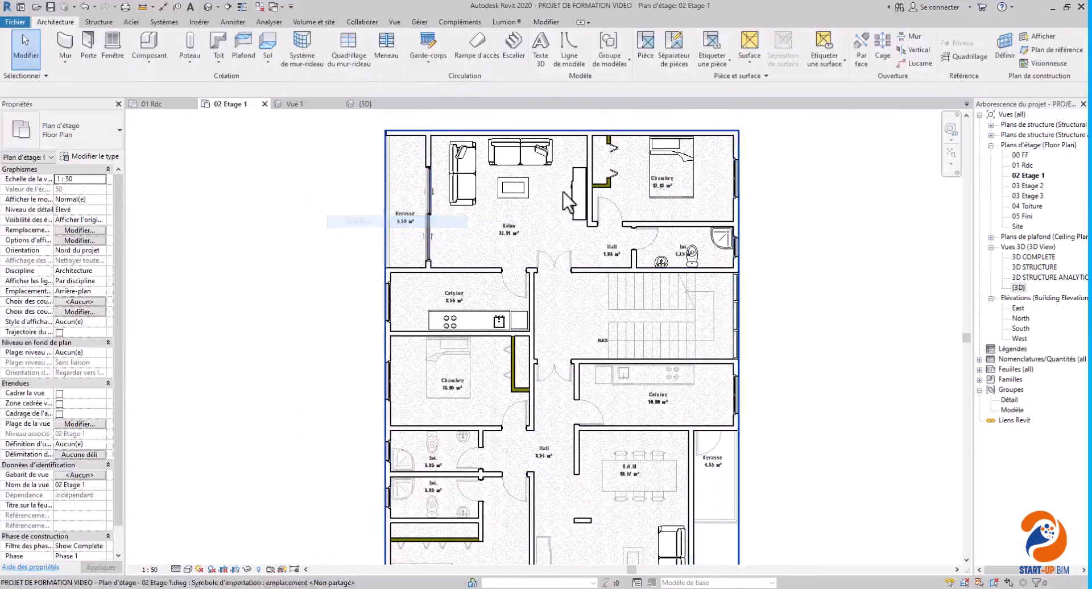
left_click(686, 159)
right_click(691, 159)
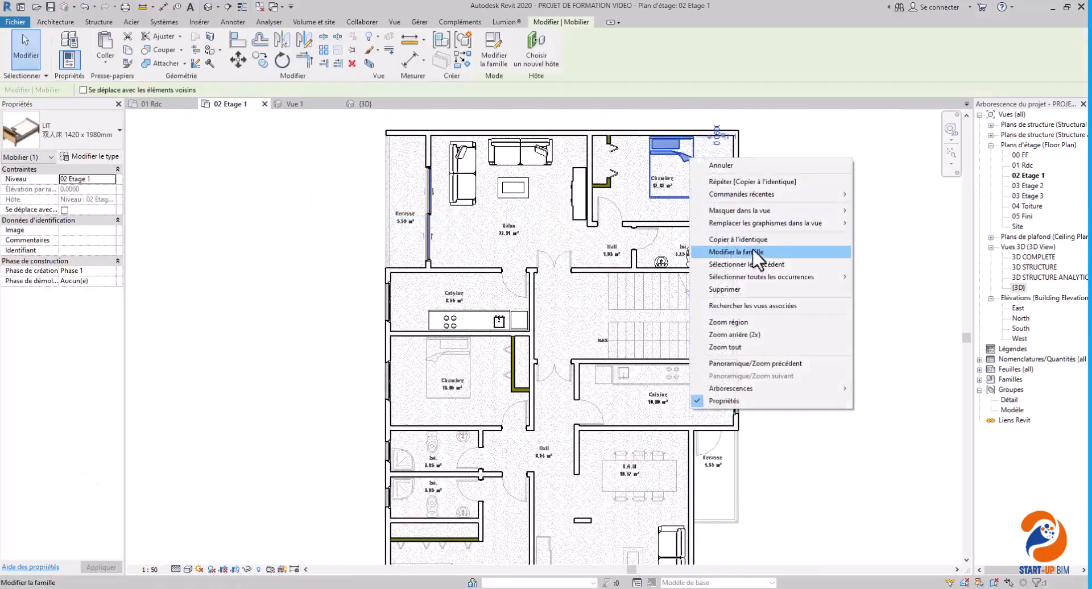
left_click(749, 240)
middle_click_drag(453, 413, 461, 388)
scroll(461, 388, "up", 5)
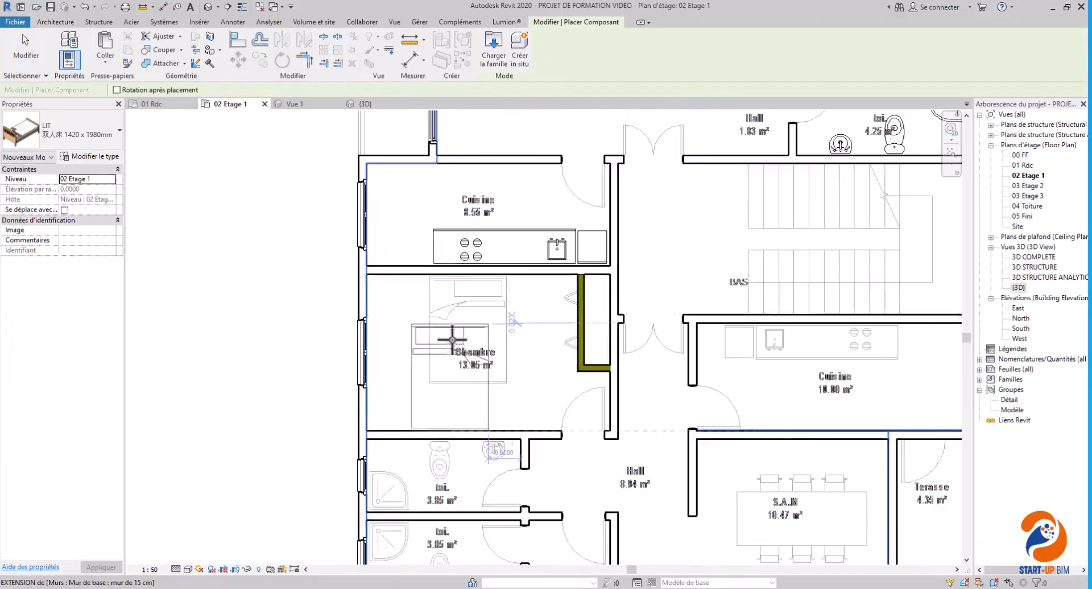
left_click(468, 296)
Step: Place a second bed in the 18.37 m² Chambre, rotated with its headboard against the exterior wall to match the drawn outline
scroll(468, 297, "down", 3)
middle_click_drag(499, 386, 509, 213)
scroll(429, 425, "up", 3)
middle_click_drag(422, 434, 454, 326)
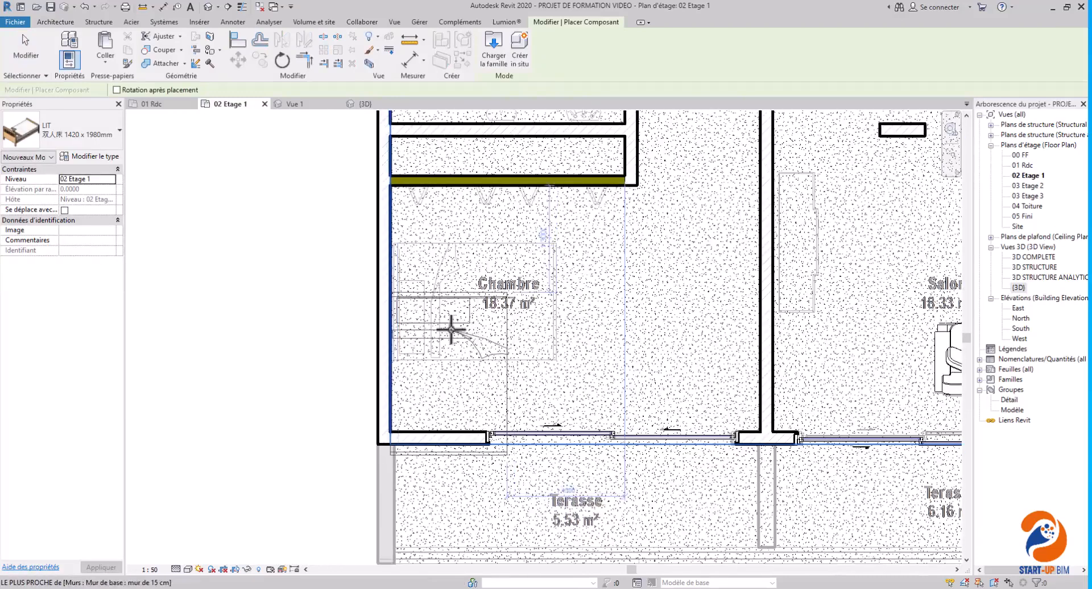
left_click(435, 298)
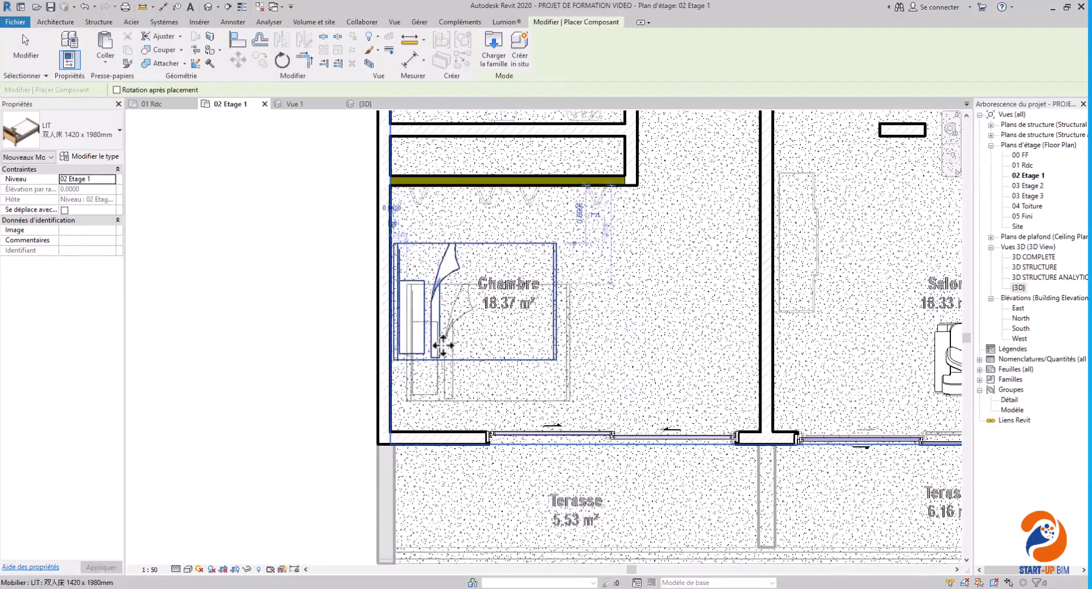
scroll(419, 406, "down", 3)
mouse_move(601, 287)
middle_mouse_down()
mouse_move(614, 318)
mouse_move(583, 369)
middle_mouse_up()
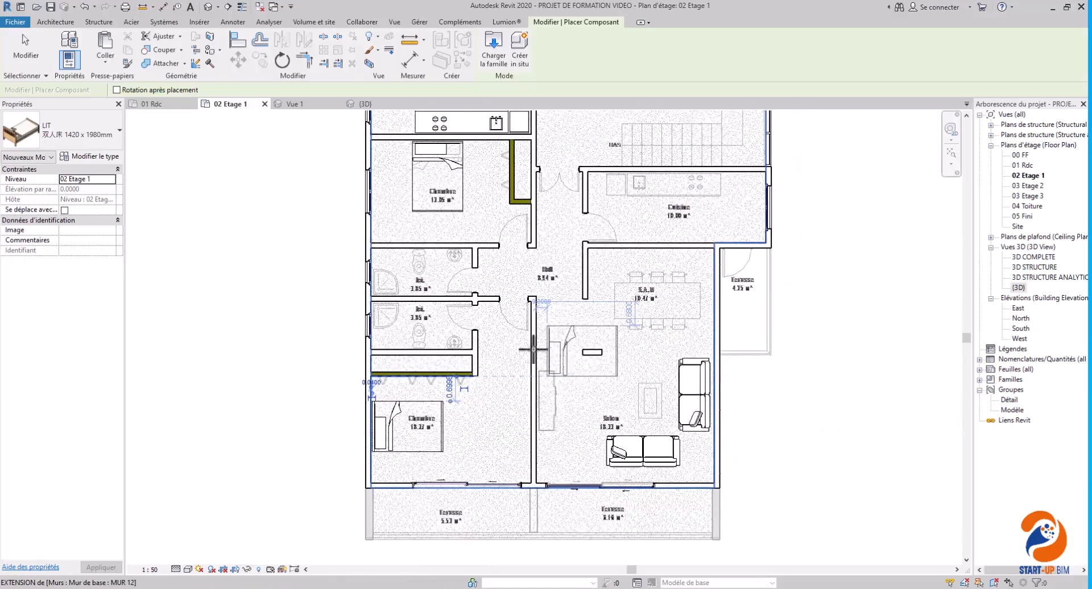
middle_click_drag(515, 357, 557, 414)
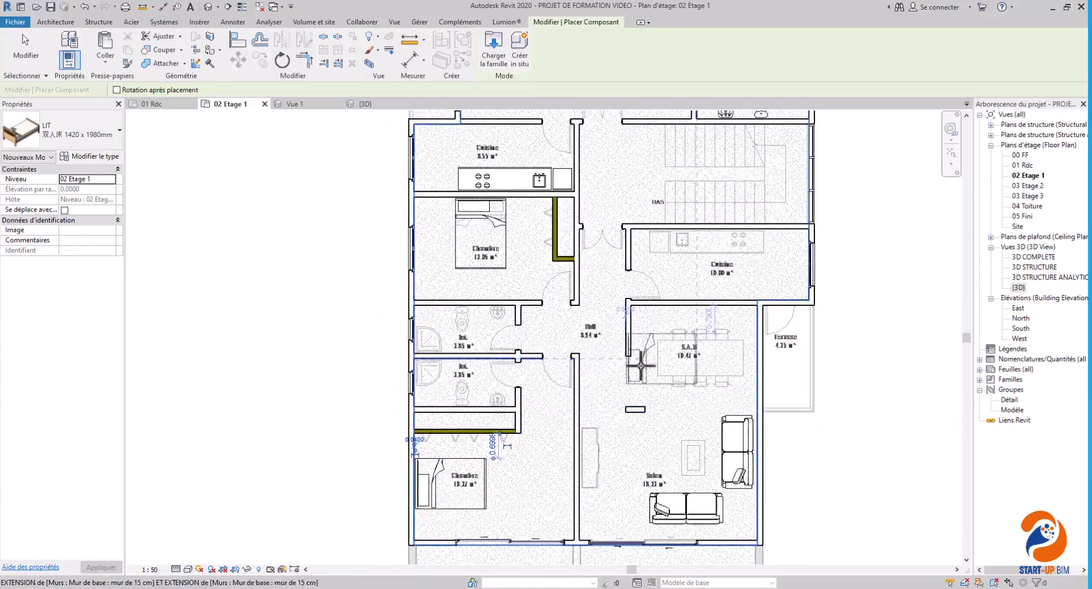
scroll(646, 341, "up", 1)
right_click(321, 340)
left_click(336, 349)
left_click(302, 307)
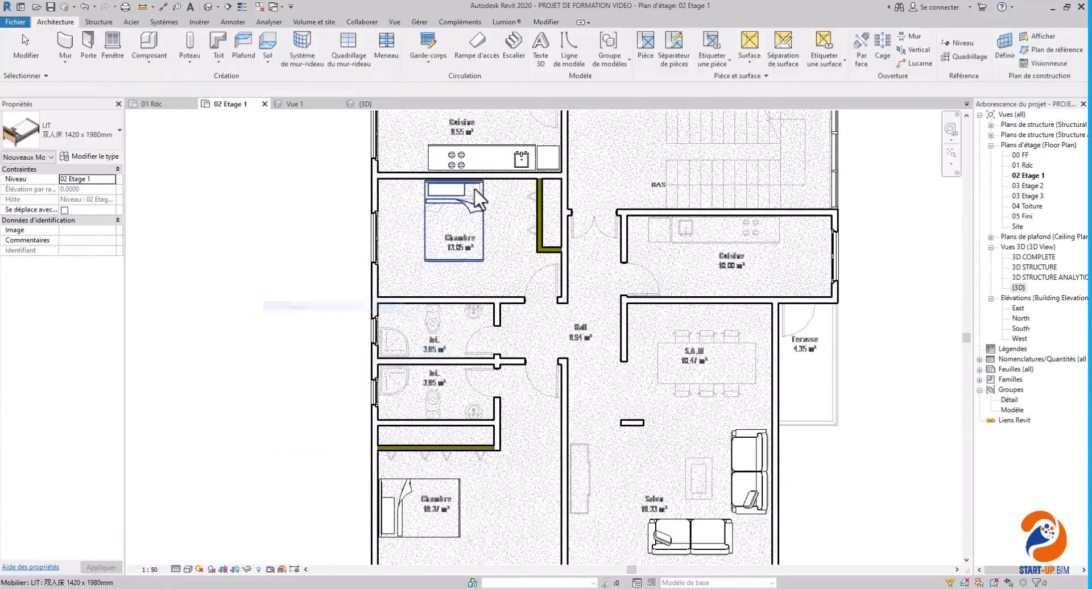
Step: Place a similar Unité de cuisine zs, rotated 180° to match the drawn outline, along the staircase-side wall of the 10.00 m² Cuisine
left_click(493, 163)
right_click(493, 163)
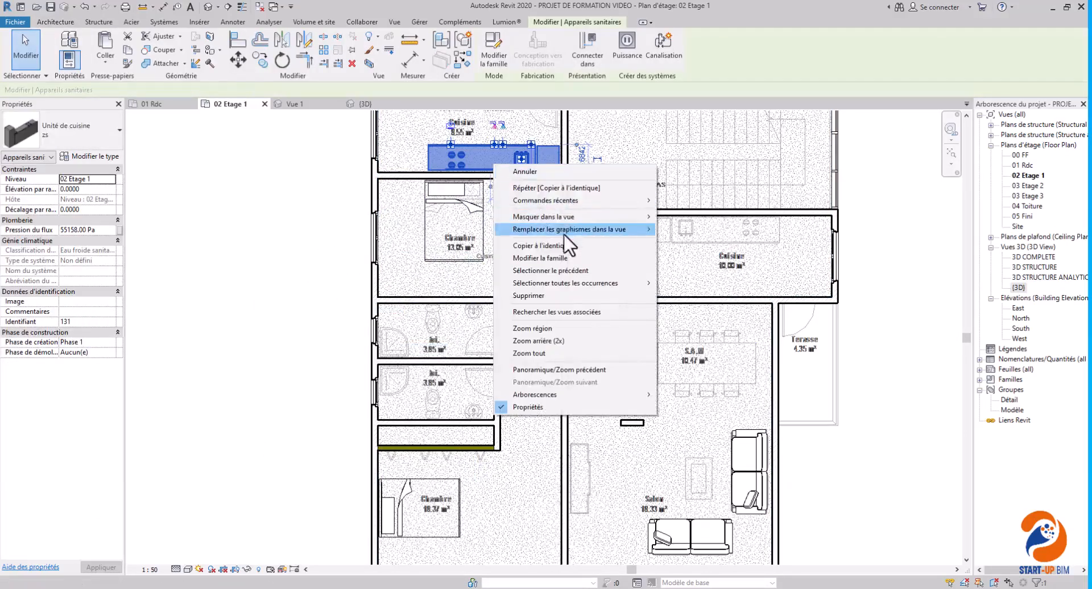
left_click(543, 246)
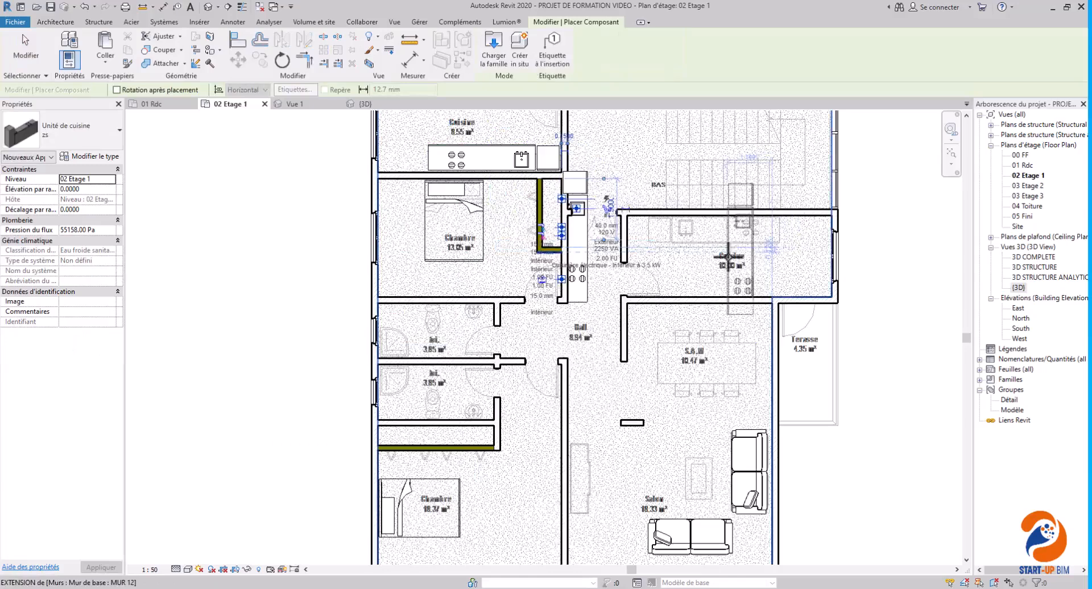
scroll(728, 258, "up", 3)
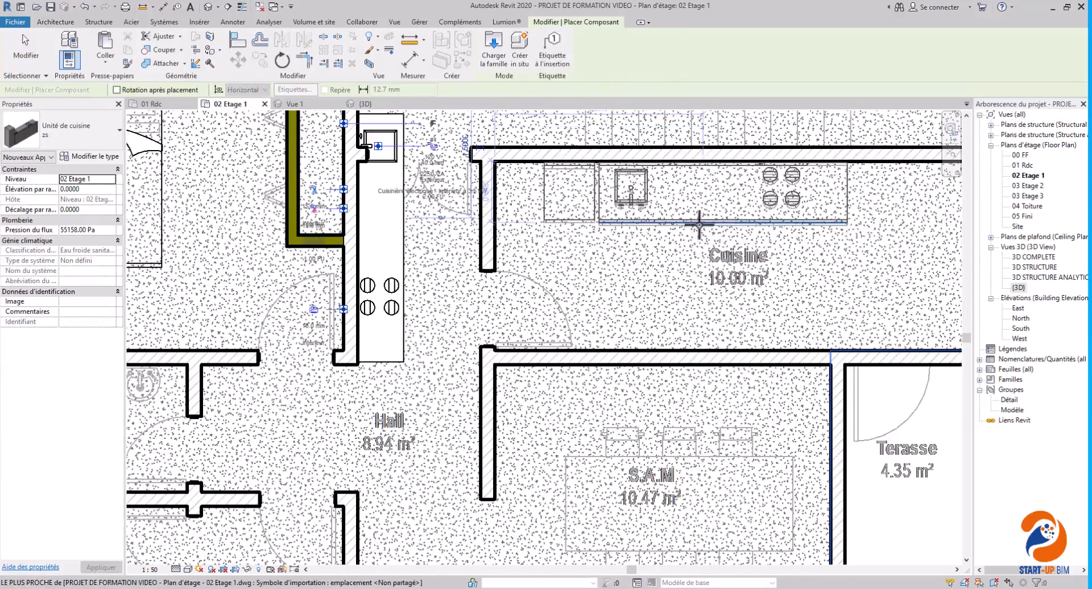
scroll(699, 227, "up", 3)
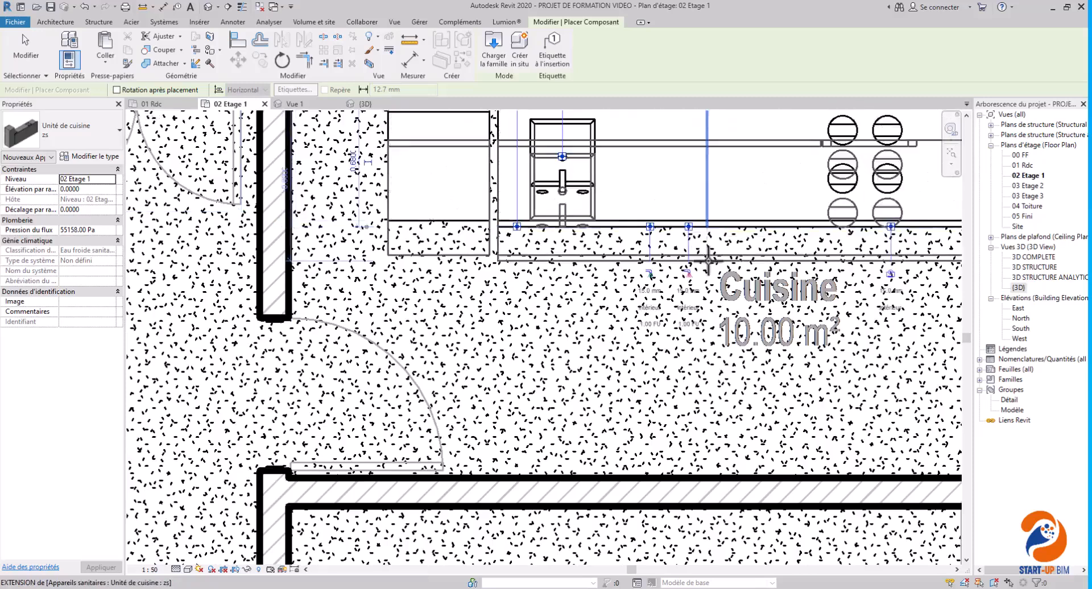
scroll(708, 259, "down", 5)
scroll(743, 289, "down", 1)
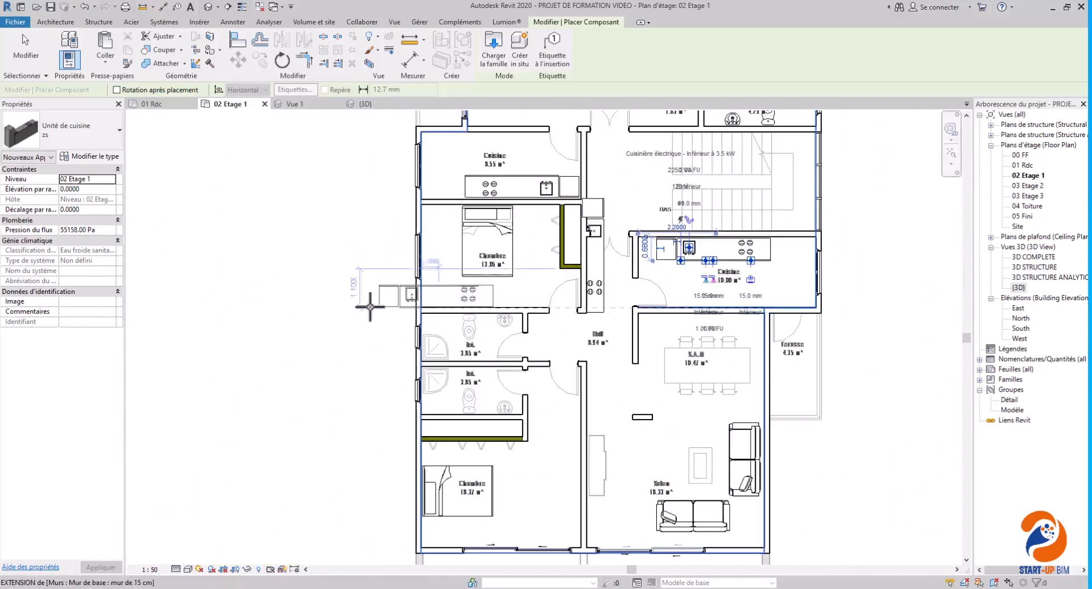
right_click(360, 307)
left_click(397, 317)
right_click(364, 291)
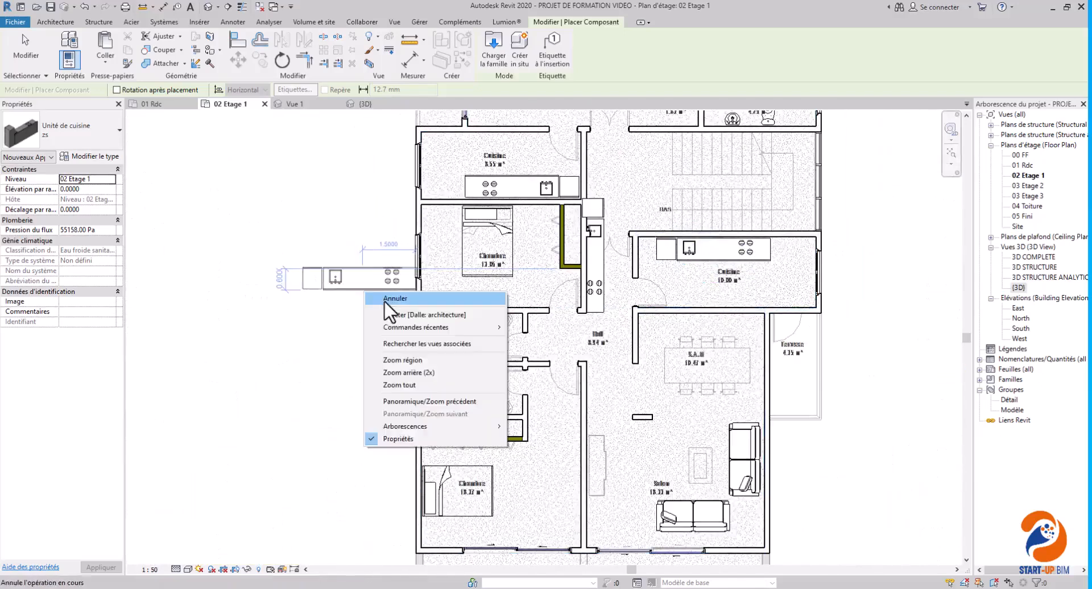
left_click(392, 300)
Step: Place a similar Receveur Angle 700 x 700 mm shower tray, rotated to match the outline in the 3.85 m² toi. beside the 18.37 m² Chambre's closet
middle_click_drag(428, 283, 492, 358)
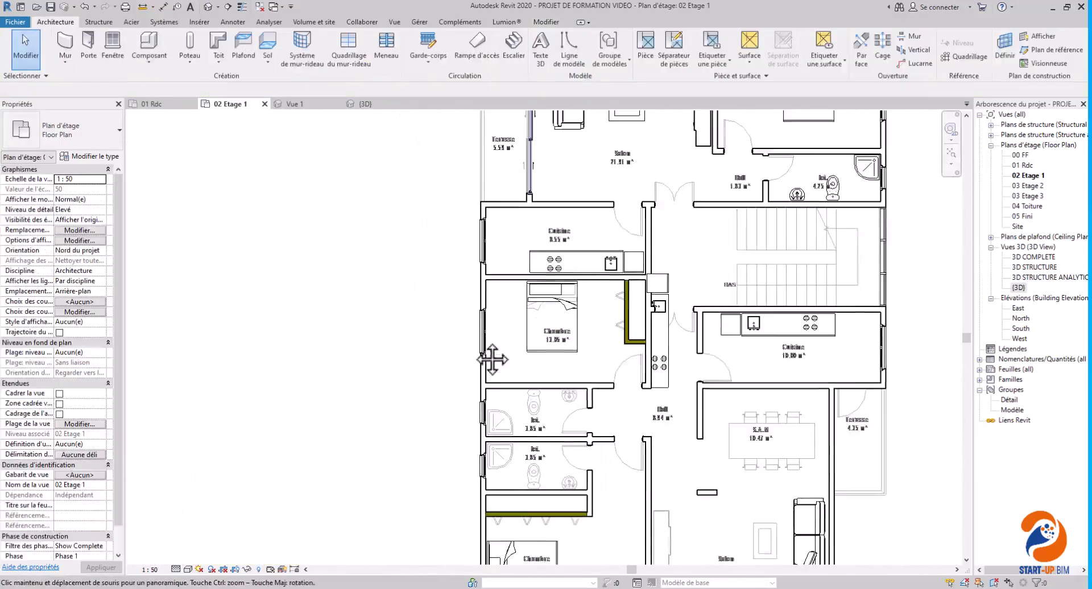
left_click(869, 183)
scroll(889, 166, "up", 3)
middle_click_drag(889, 166, 763, 239)
left_click(807, 201)
scroll(739, 240, "up", 1)
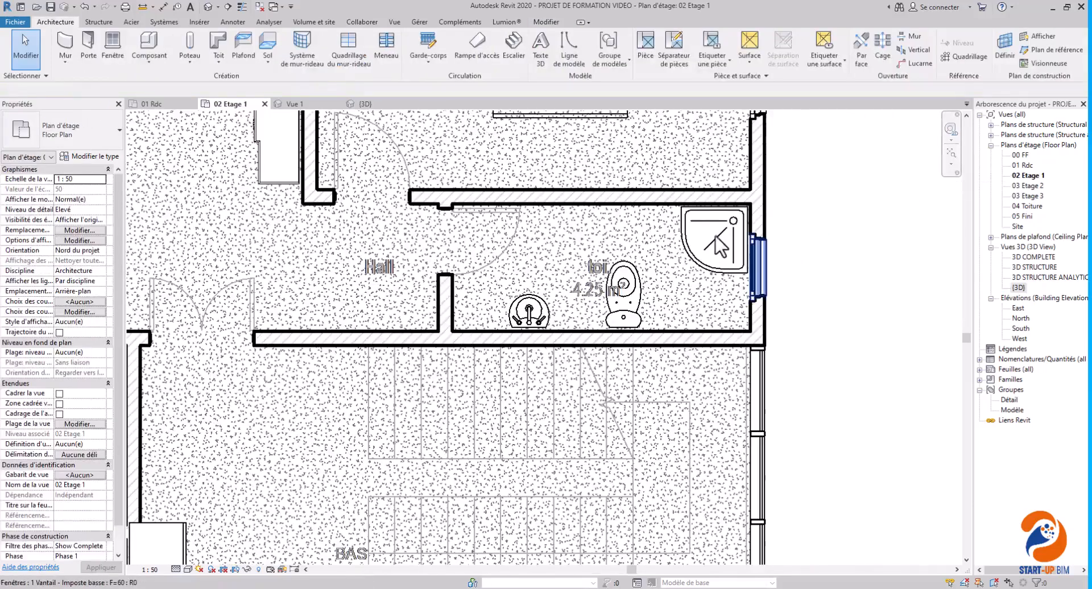
left_click(706, 214)
right_click(707, 213)
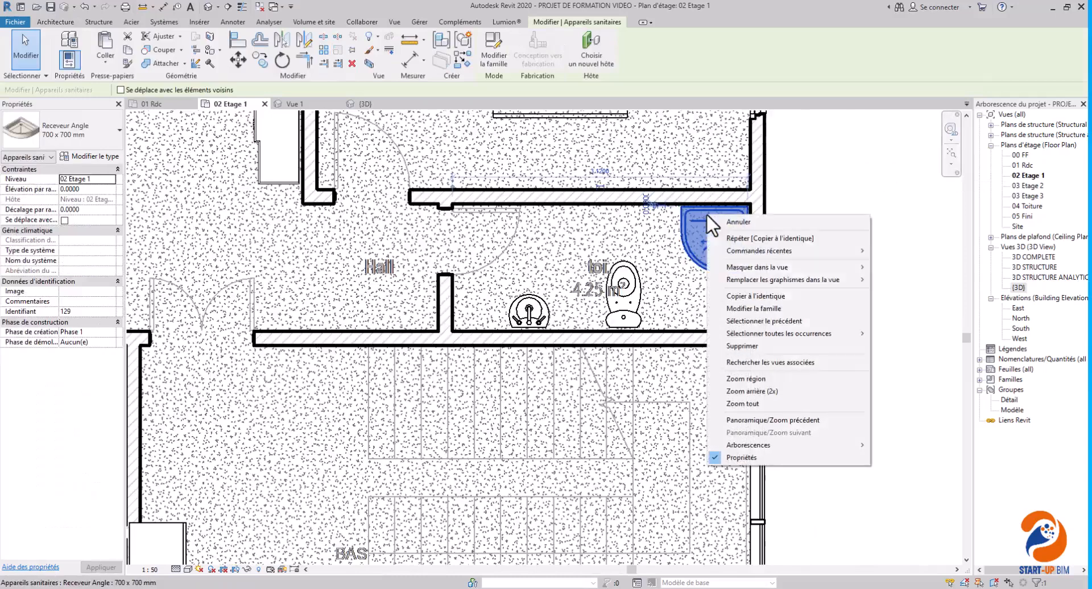
left_click(767, 297)
scroll(782, 281, "down", 4)
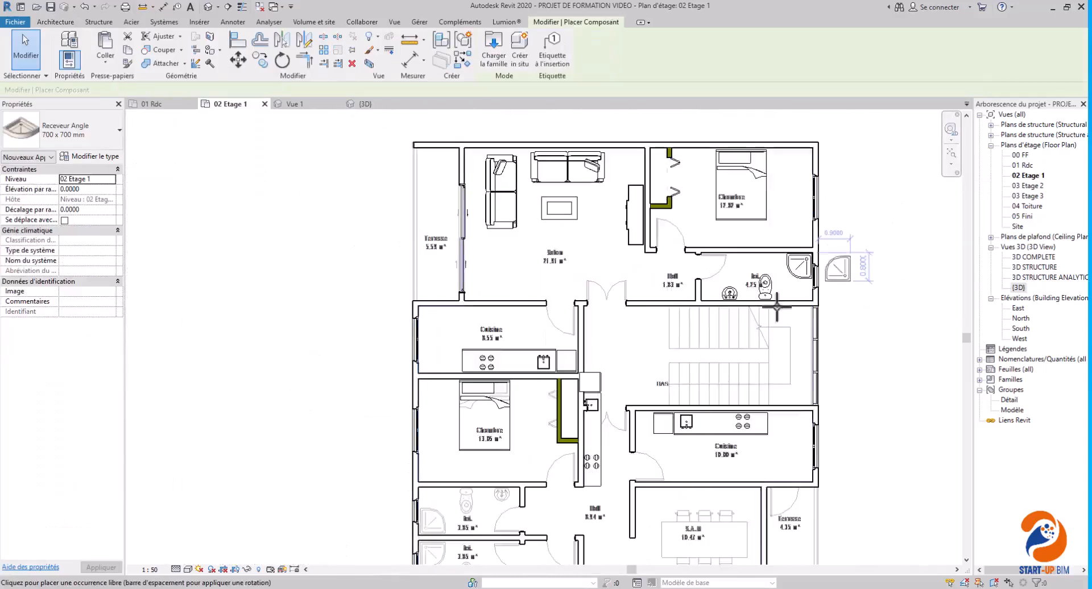
scroll(513, 476, "up", 3)
middle_click_drag(506, 487, 590, 319)
scroll(520, 419, "up", 2)
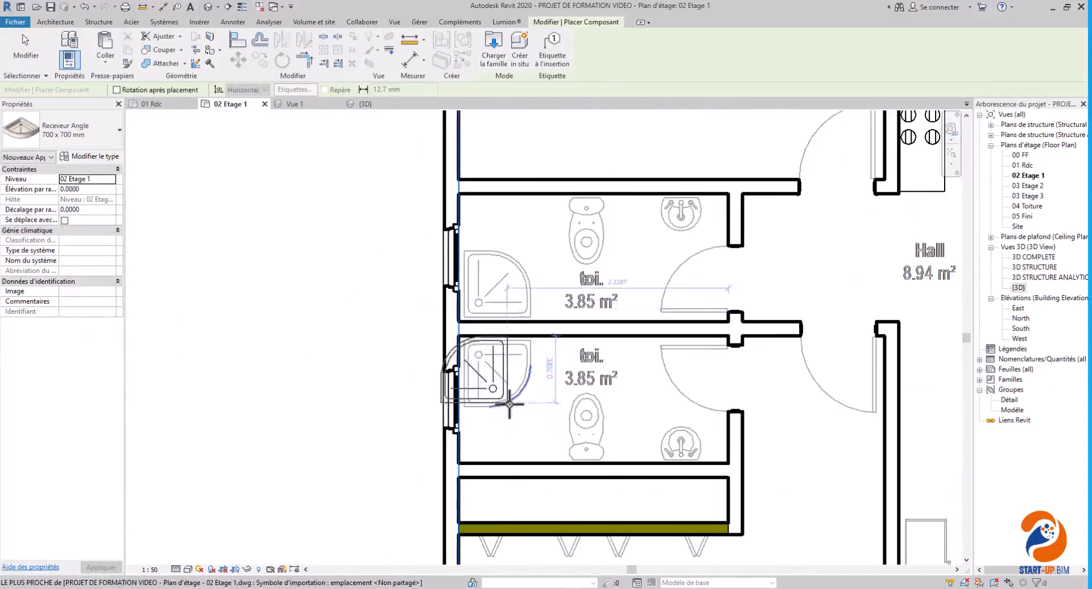
key("space")
key("space")
scroll(487, 363, "up", 2)
key("space")
key("space")
key("space")
key("space")
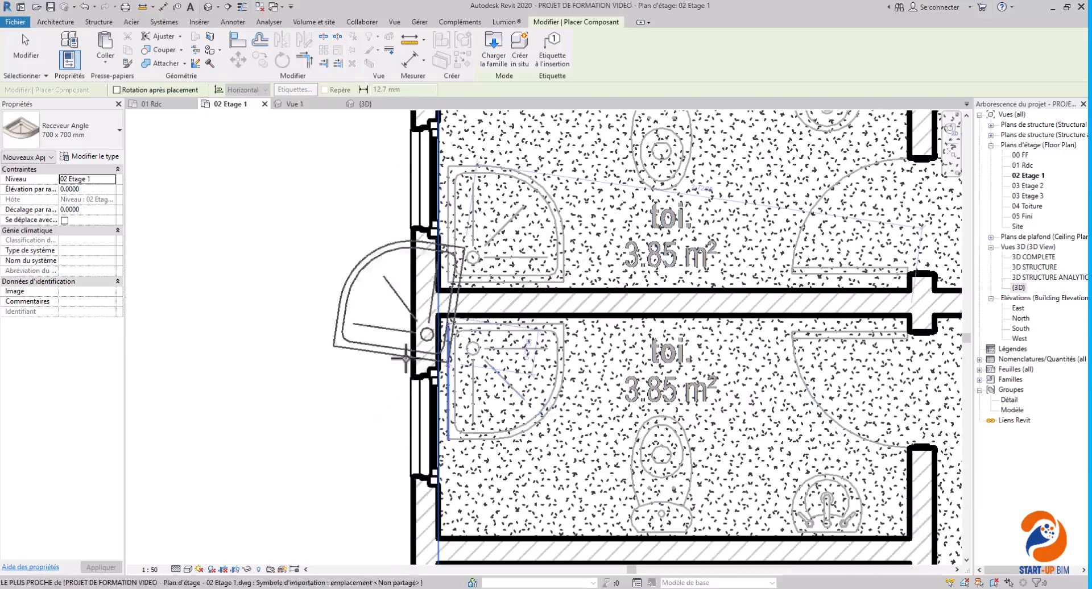
key("space")
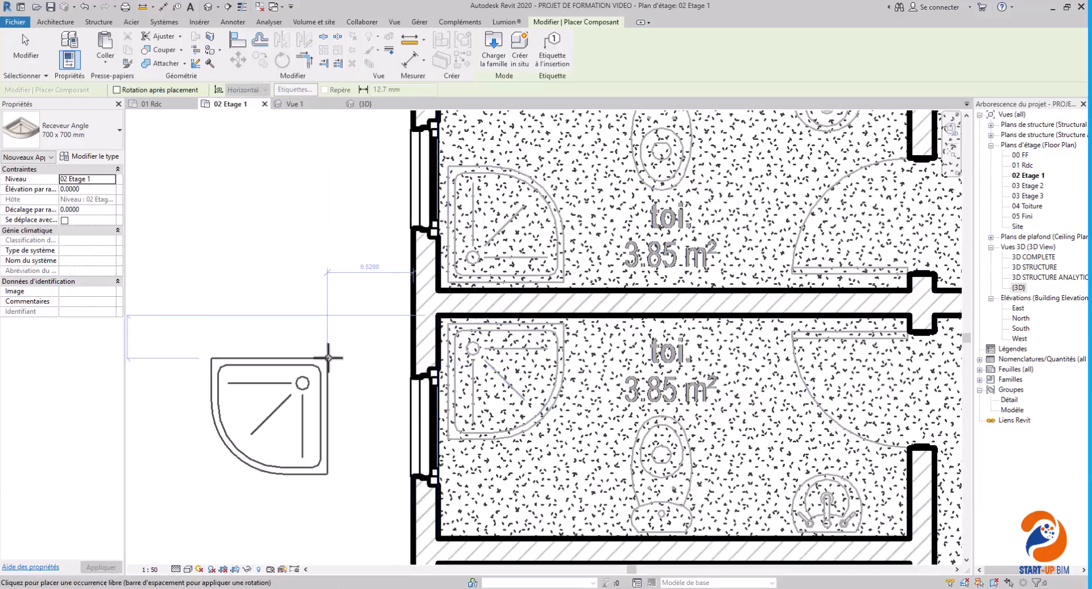
scroll(462, 344, "up", 2)
key("space")
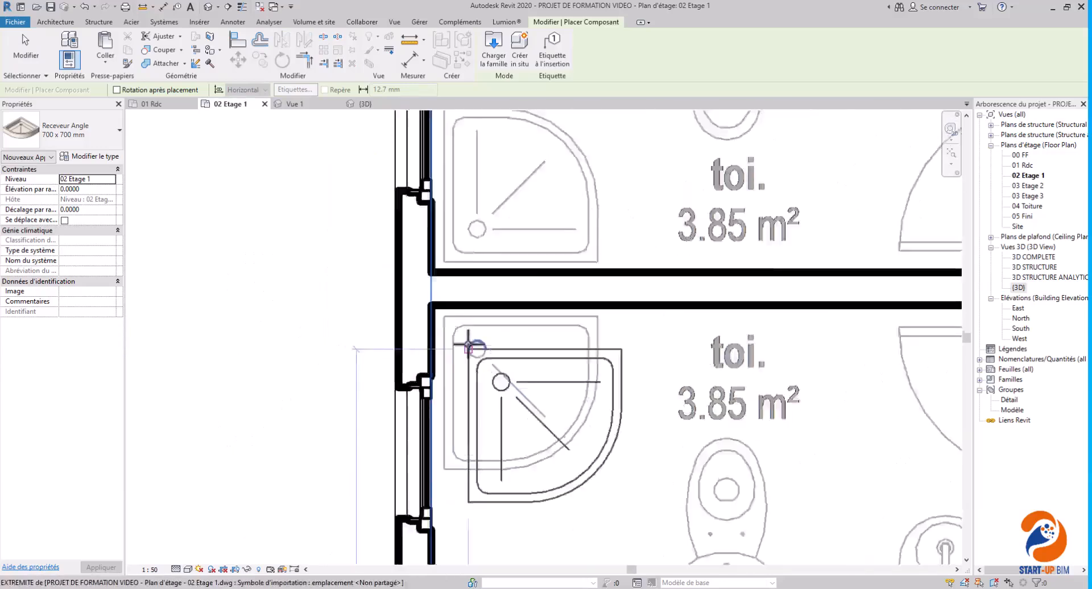
left_click(458, 323)
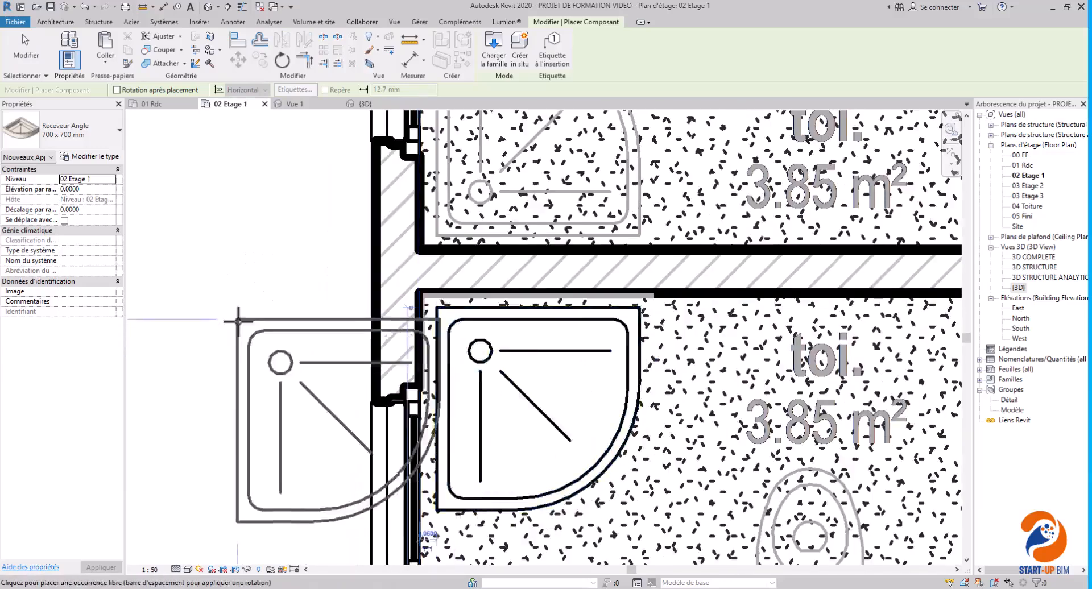
Step: Try to rotate another shower tray to suit the outline in the adjoining 3.85 m² toi., and end the placement
scroll(234, 313, "down", 3)
scroll(231, 312, "up", 1)
key("space")
scroll(245, 314, "down", 2)
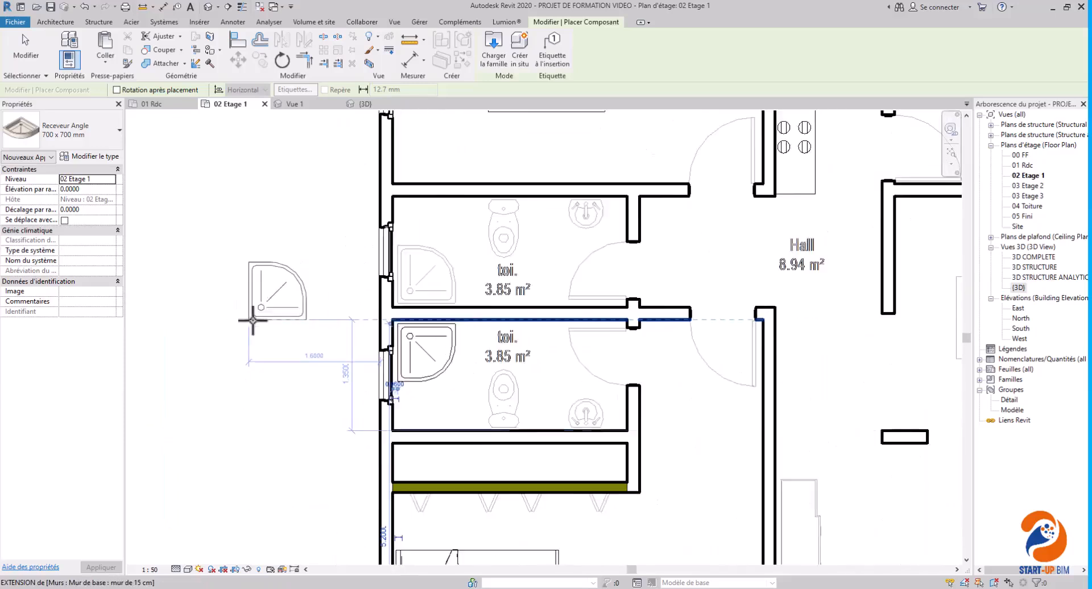
scroll(373, 362, "down", 1)
right_click(296, 325)
left_click(297, 327)
right_click(288, 331)
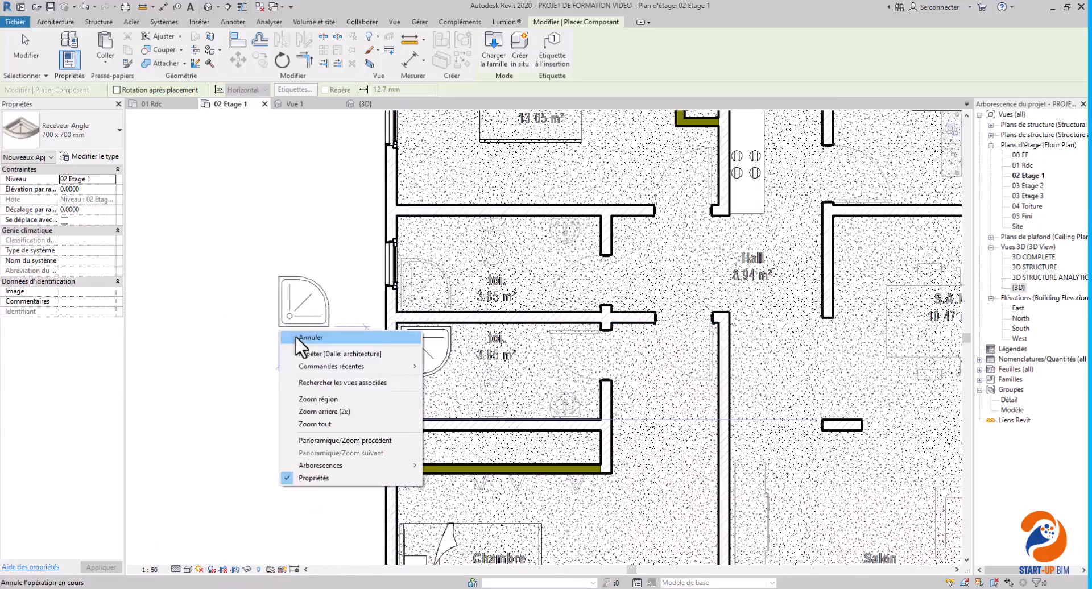
left_click(298, 339)
scroll(298, 345, "down", 4)
middle_click_drag(473, 300, 397, 418)
scroll(398, 418, "down", 1)
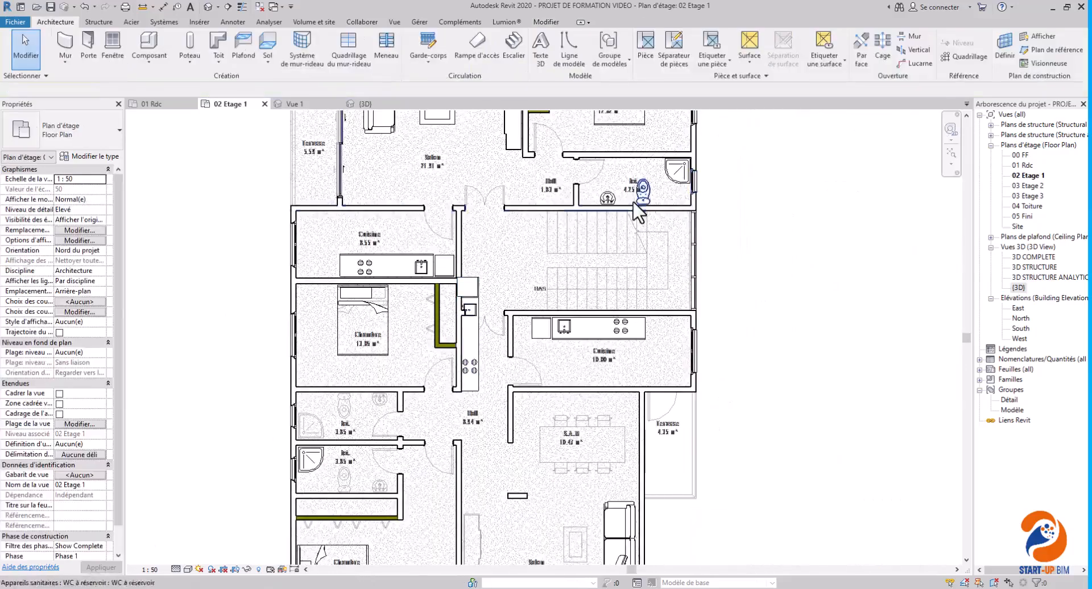
scroll(637, 212, "up", 5)
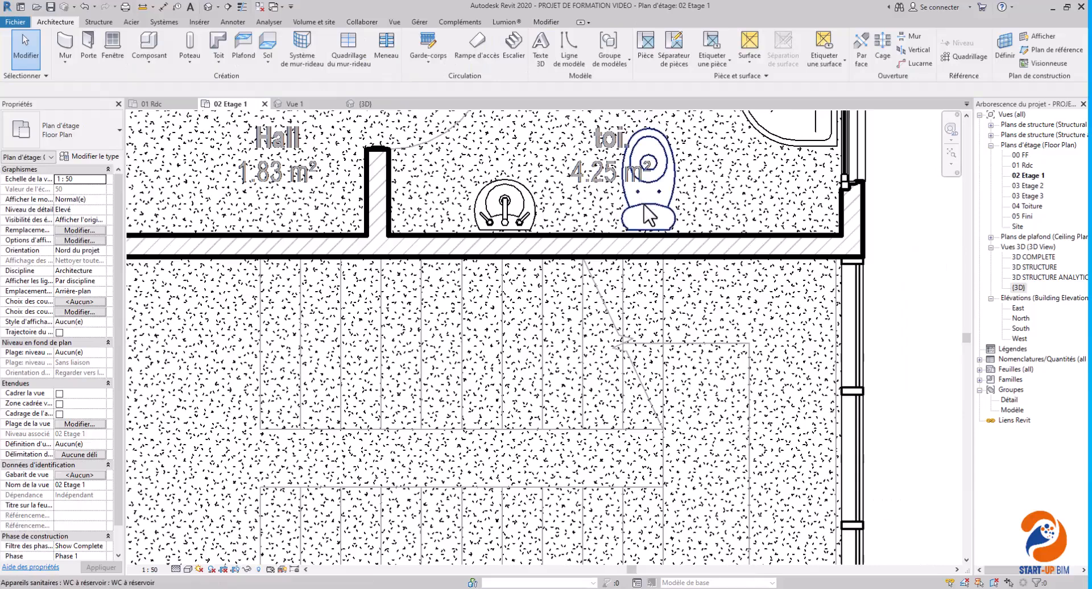
left_click(644, 206)
right_click(643, 206)
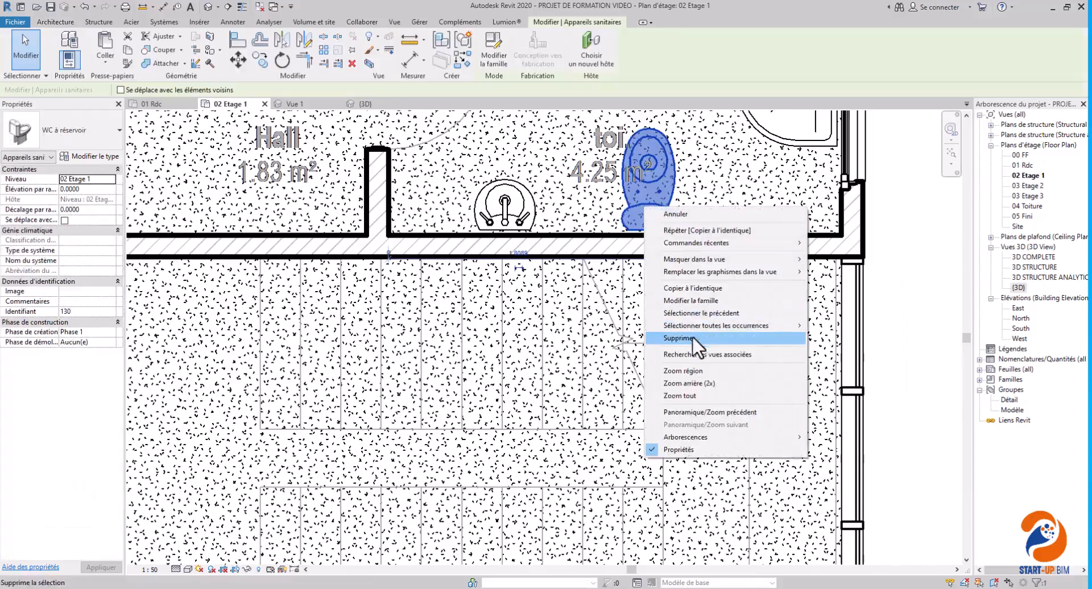
left_click(688, 300)
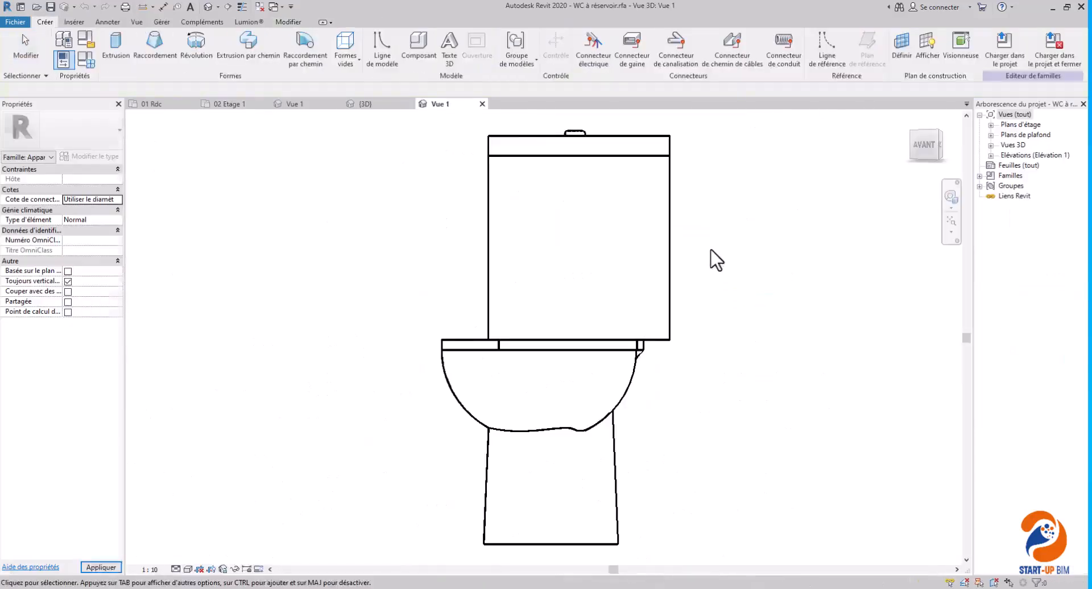
left_click(483, 104)
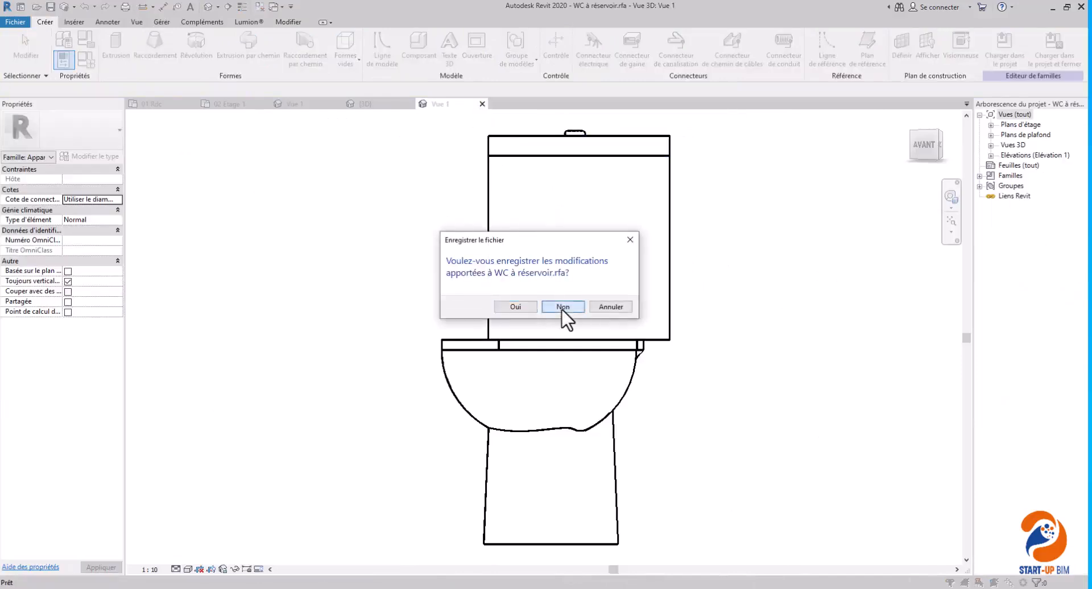
left_click(562, 307)
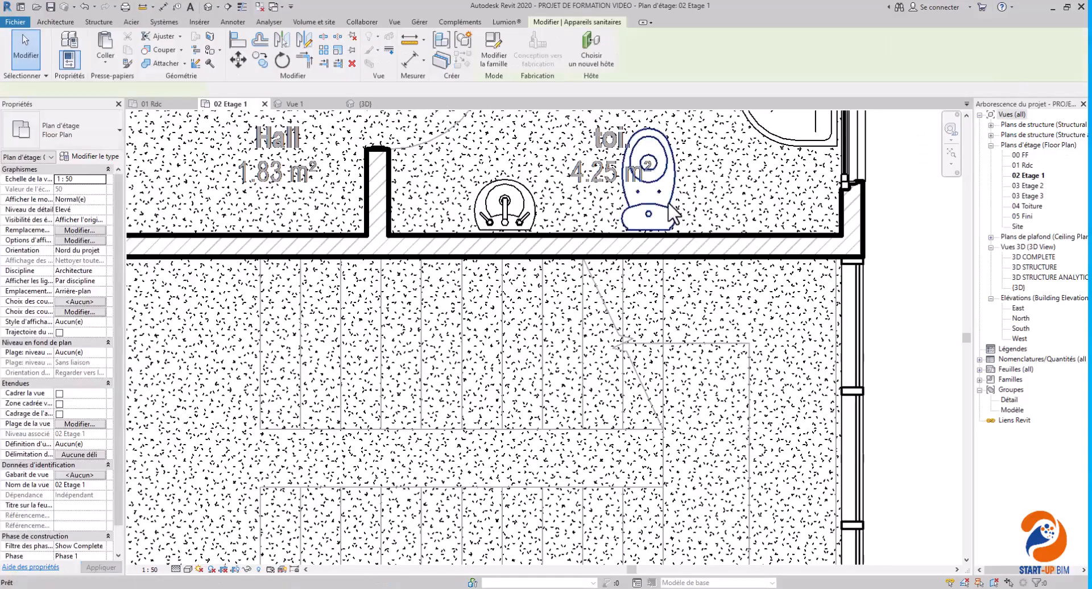
double_click(672, 210)
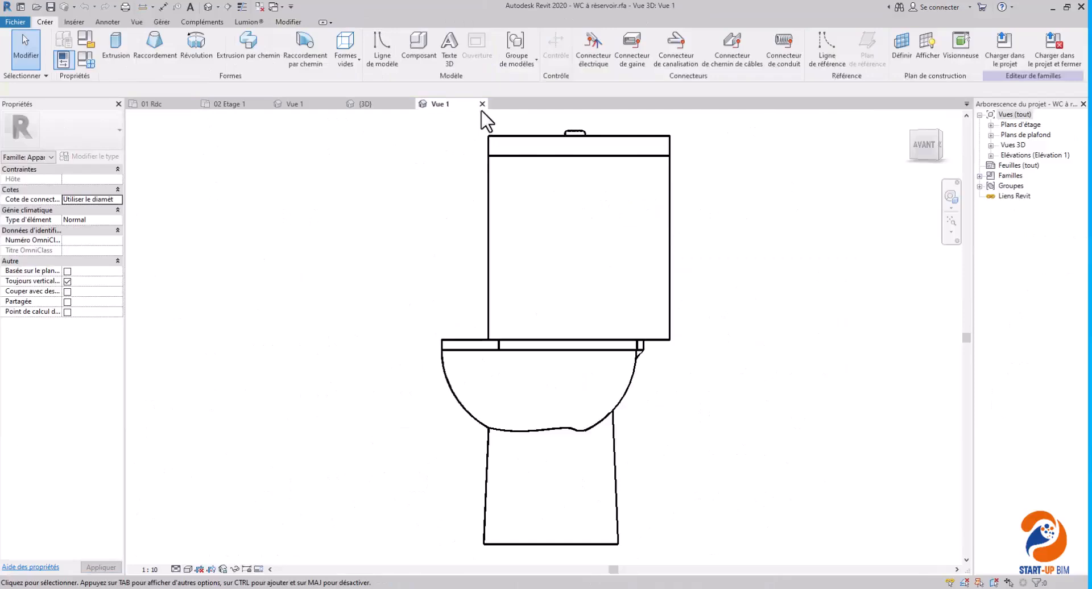
left_click(482, 104)
left_click(565, 308)
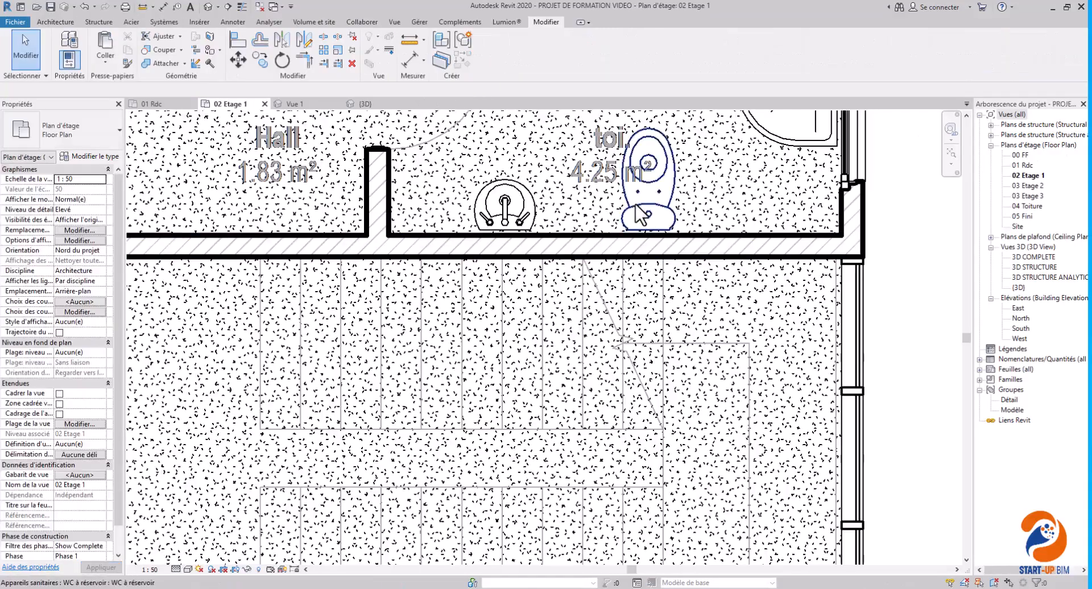
Step: Place a similar WC à réservoir on the drawn outline in the 3.85 m² toi. beside the 18.37 m² Chambre's closet, and end the placement
left_click(642, 215)
right_click(640, 214)
left_click(685, 286)
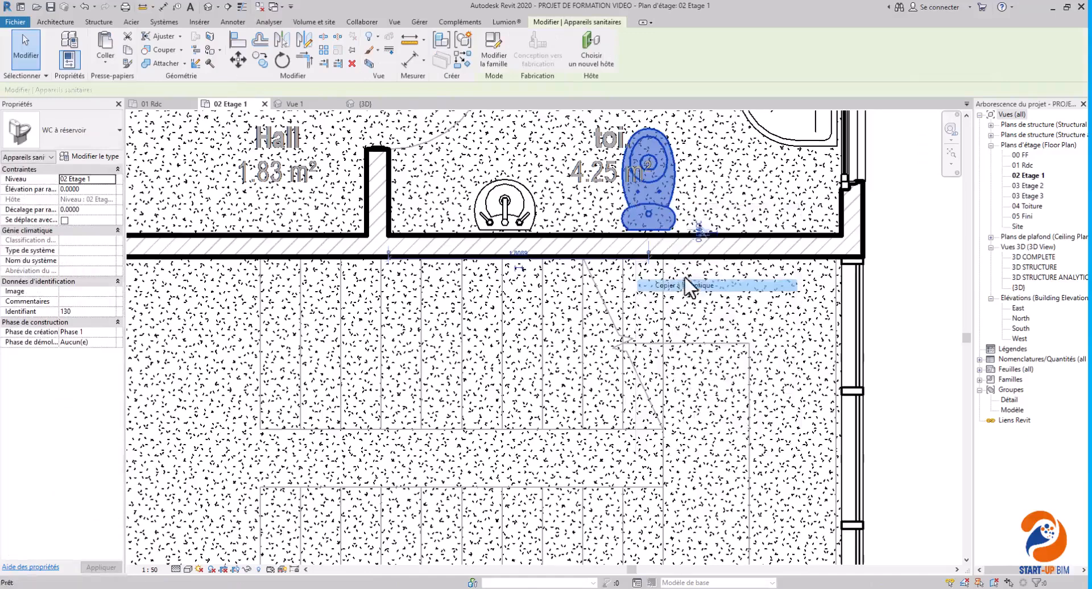
scroll(694, 376, "down", 5)
scroll(489, 408, "up", 5)
scroll(489, 407, "up", 4)
scroll(461, 386, "up", 3)
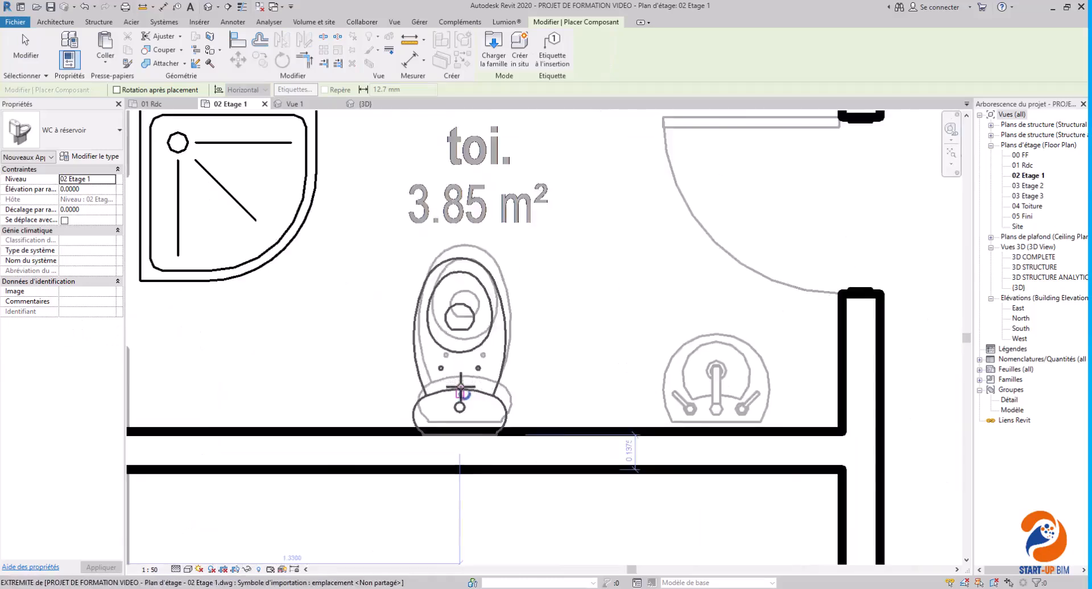
left_click(462, 386)
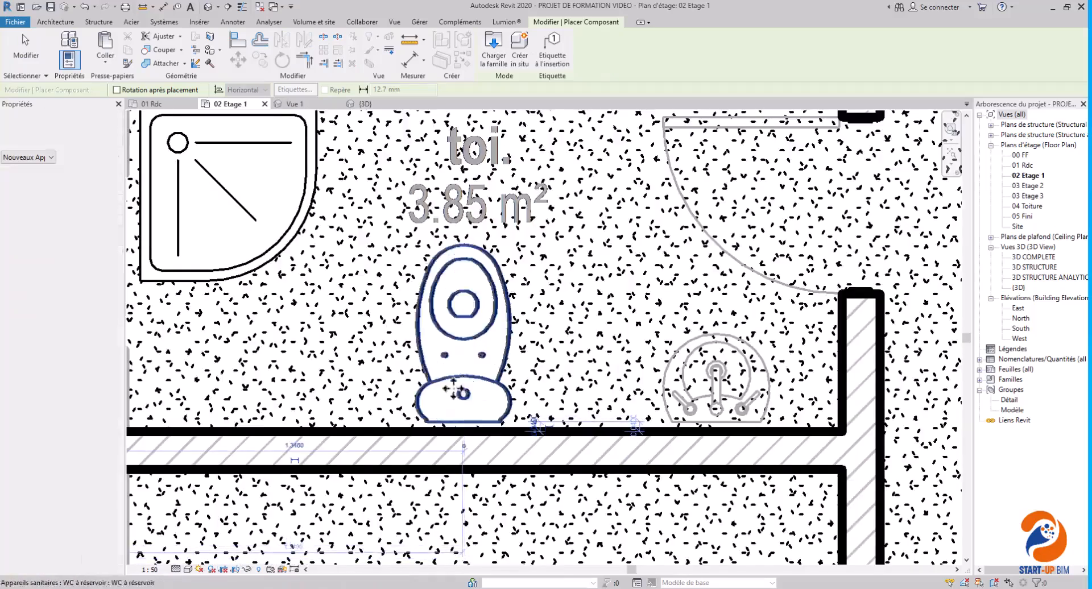
scroll(462, 386, "down", 4)
right_click(222, 302)
key("Escape")
right_click(239, 308)
left_click(250, 311)
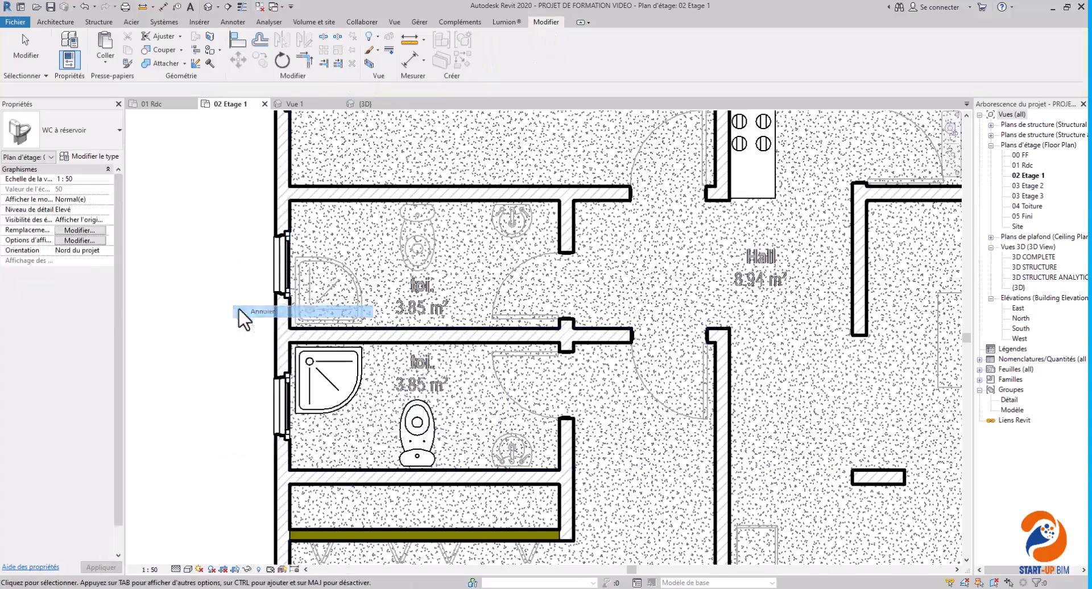
Step: Place a similar Lavabo mural - 1, 440 mm x 350 mm, on the washbasin outline in the same 3.85 m² toi., and end the placement
scroll(248, 327, "down", 4)
middle_click_drag(449, 294, 443, 413)
scroll(494, 248, "up", 4)
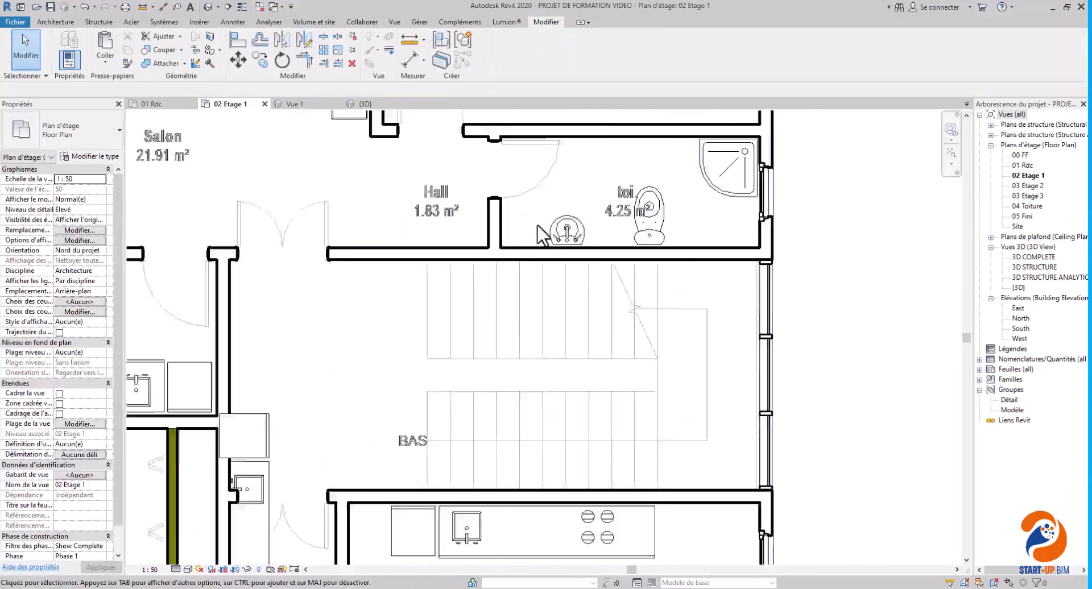
scroll(537, 227, "up", 2)
left_click(575, 222)
right_click(575, 222)
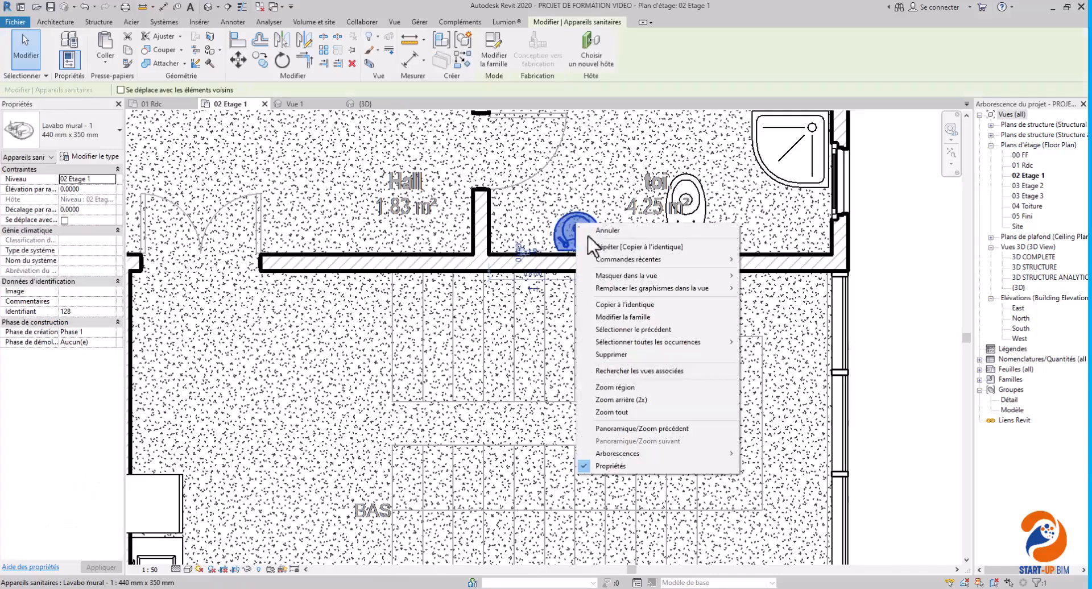
left_click(619, 308)
scroll(512, 318, "down", 4)
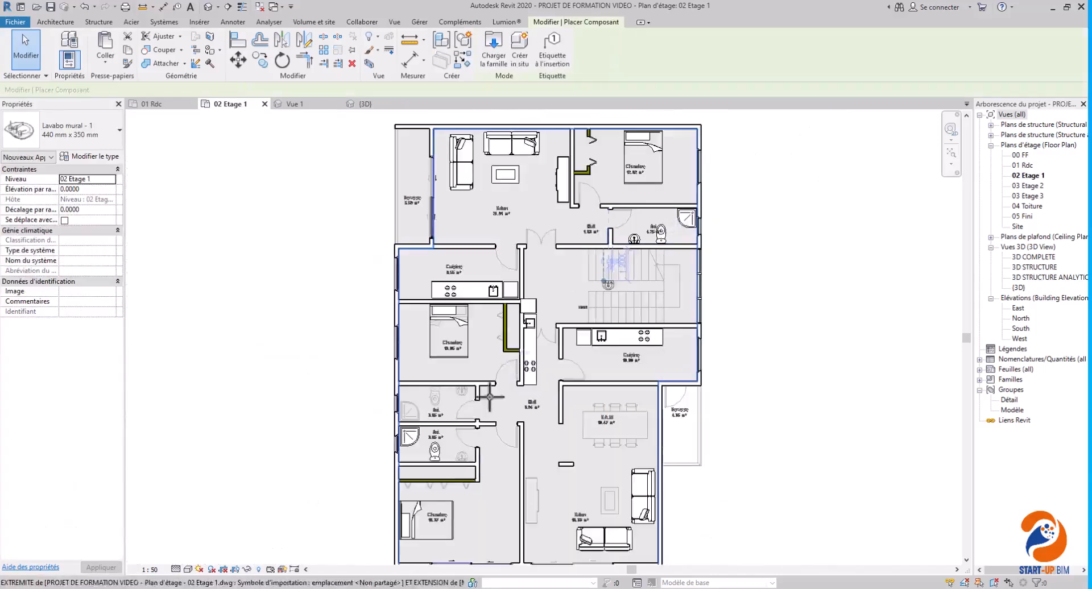
scroll(467, 392, "up", 5)
scroll(468, 393, "up", 3)
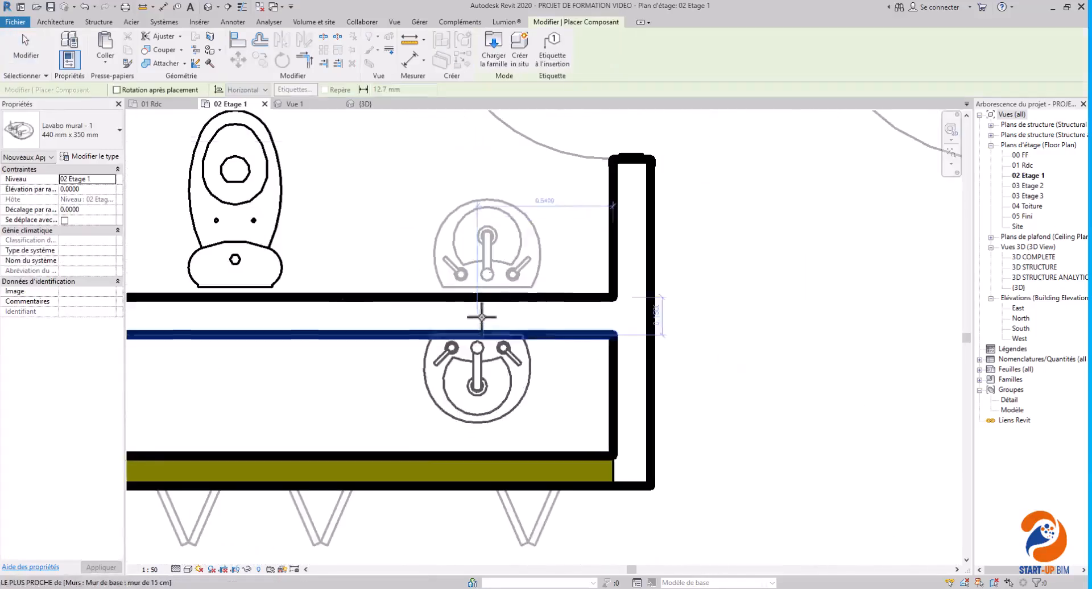
left_click(488, 287)
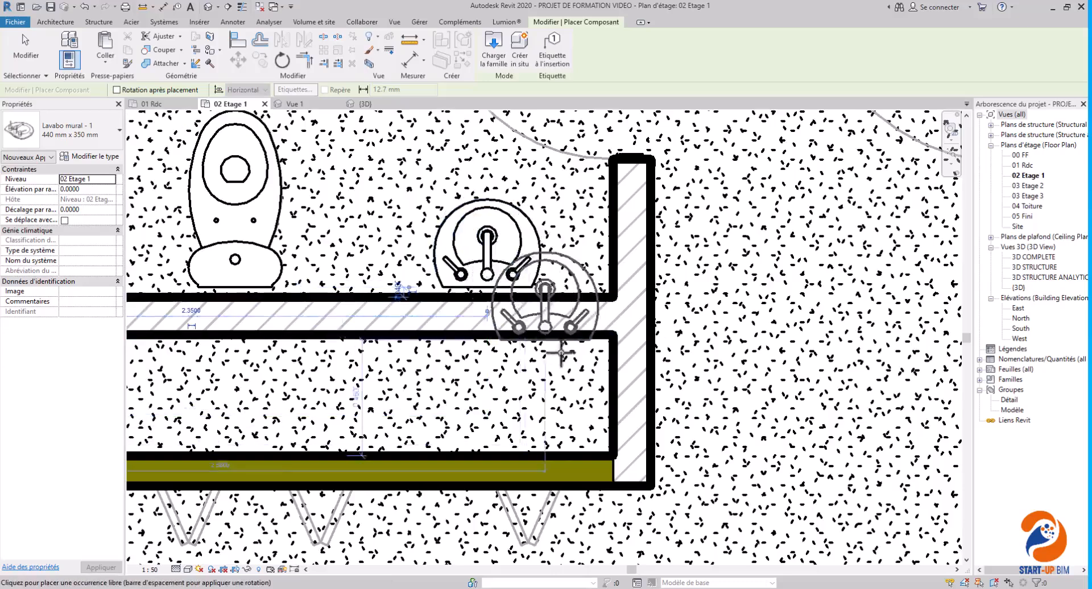
scroll(563, 330, "down", 5)
right_click(322, 322)
left_click(333, 326)
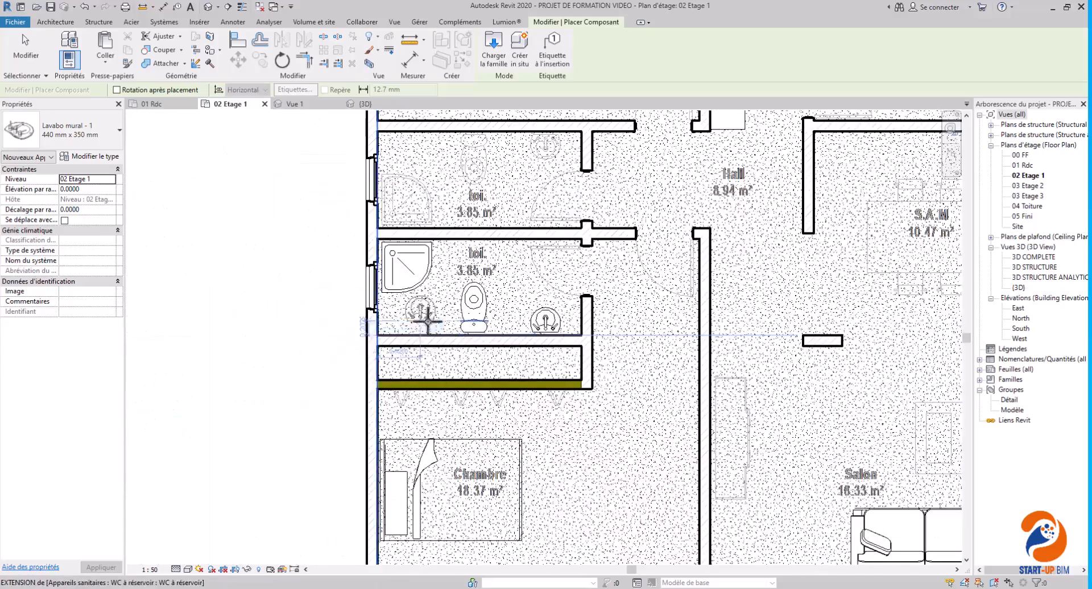
right_click(327, 317)
left_click(337, 325)
Step: Mirror a copy of the shower tray, WC and washbasin about the shared wall into the adjoining 3.85 m² toi
scroll(444, 261, "up", 3)
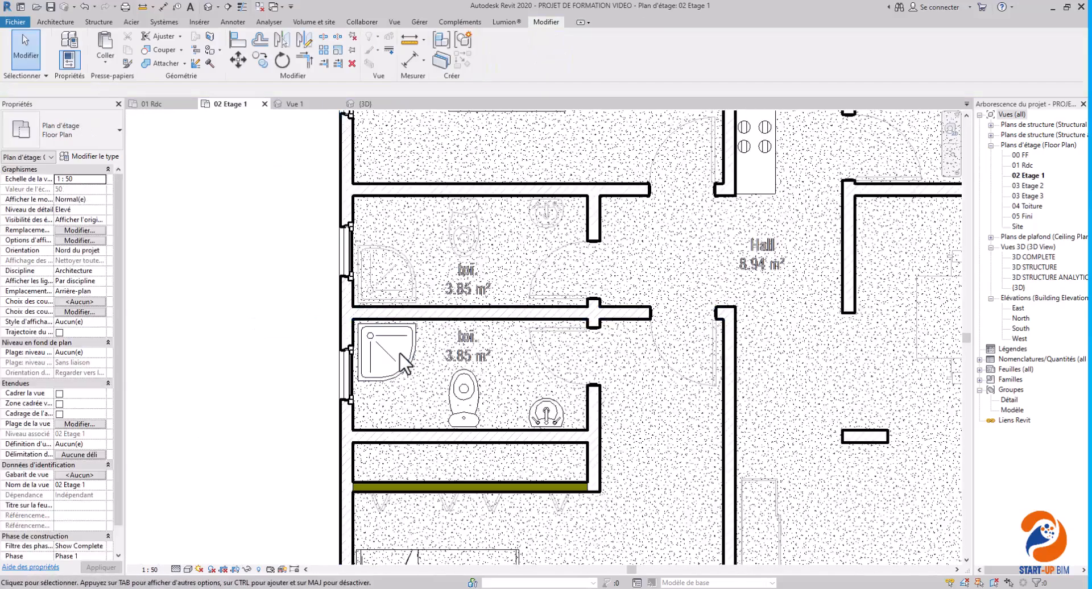
scroll(394, 377, "up", 2)
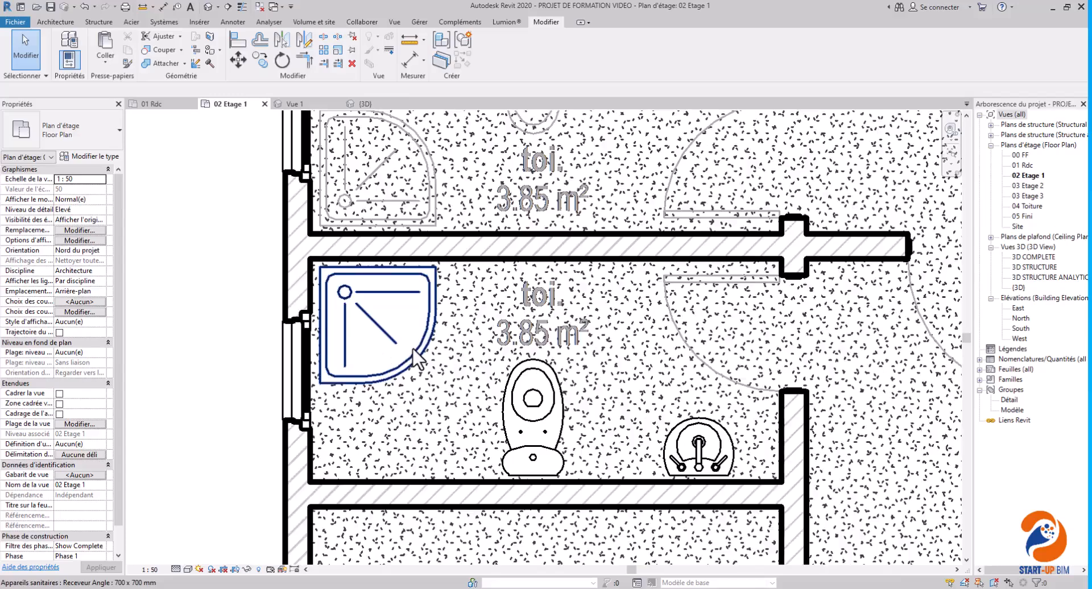
left_click(419, 359)
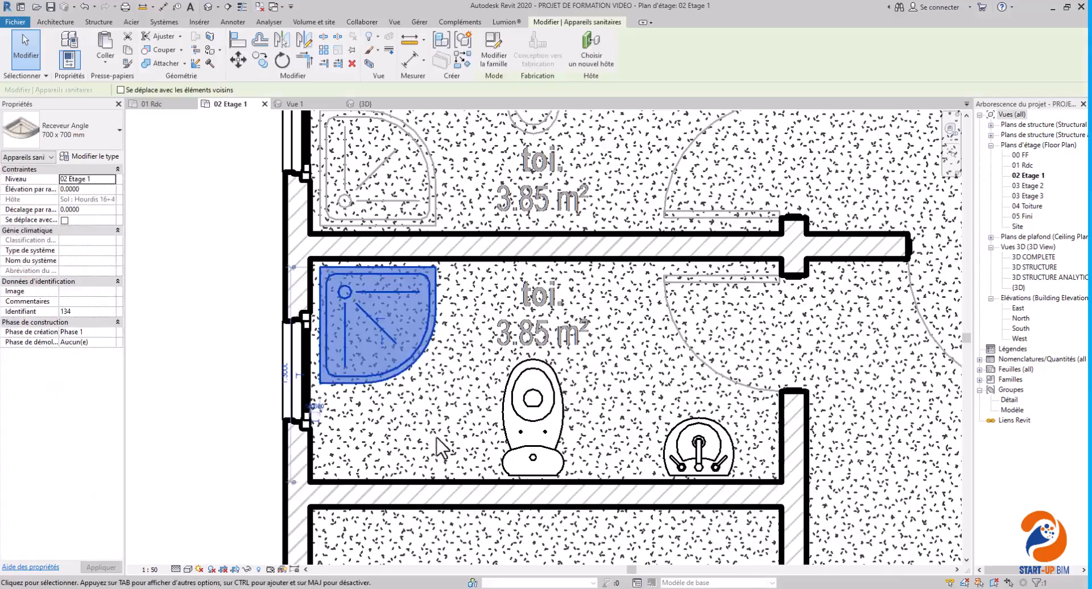
left_click(555, 419, "ctrl")
scroll(678, 445, "down", 3)
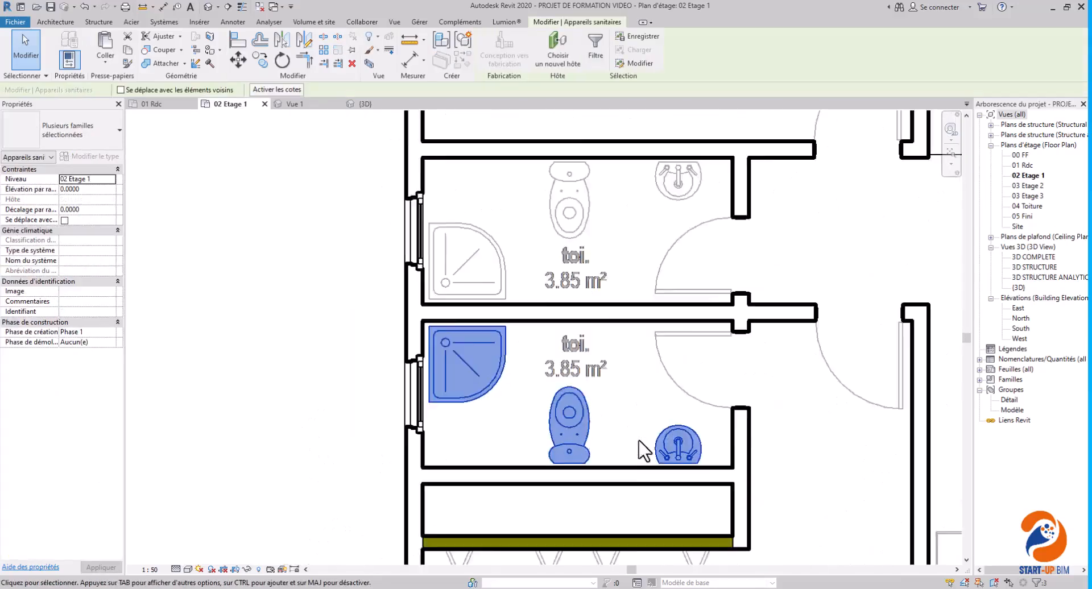
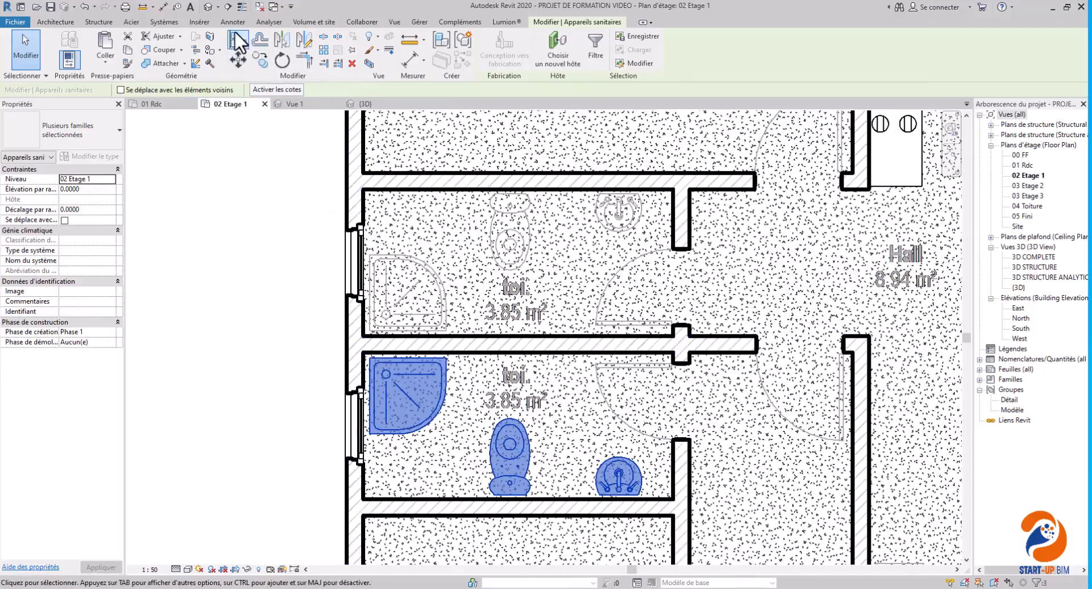
left_click(281, 36)
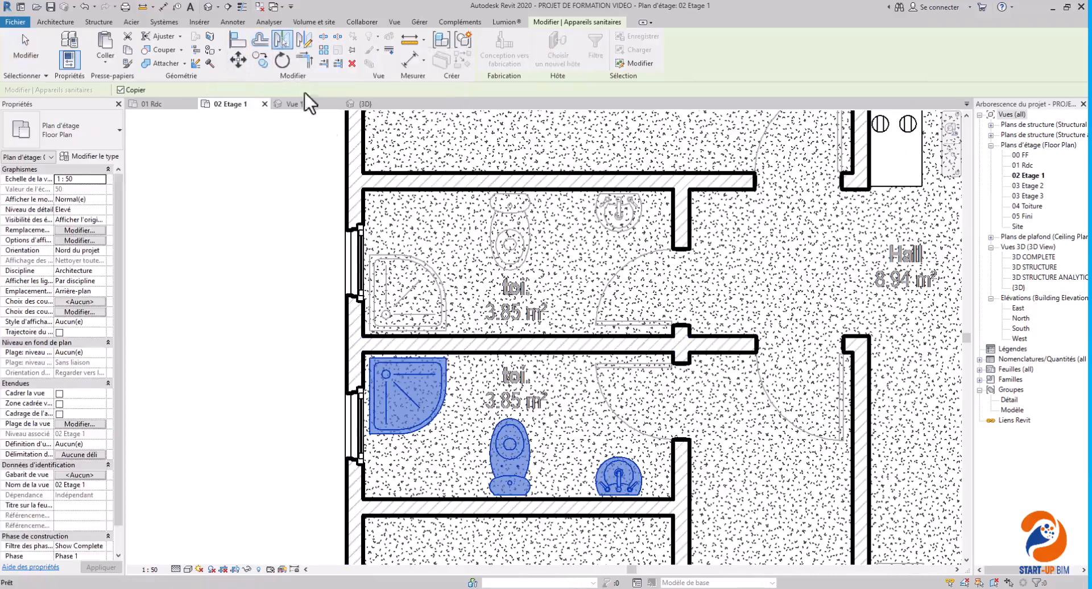
left_click(460, 341)
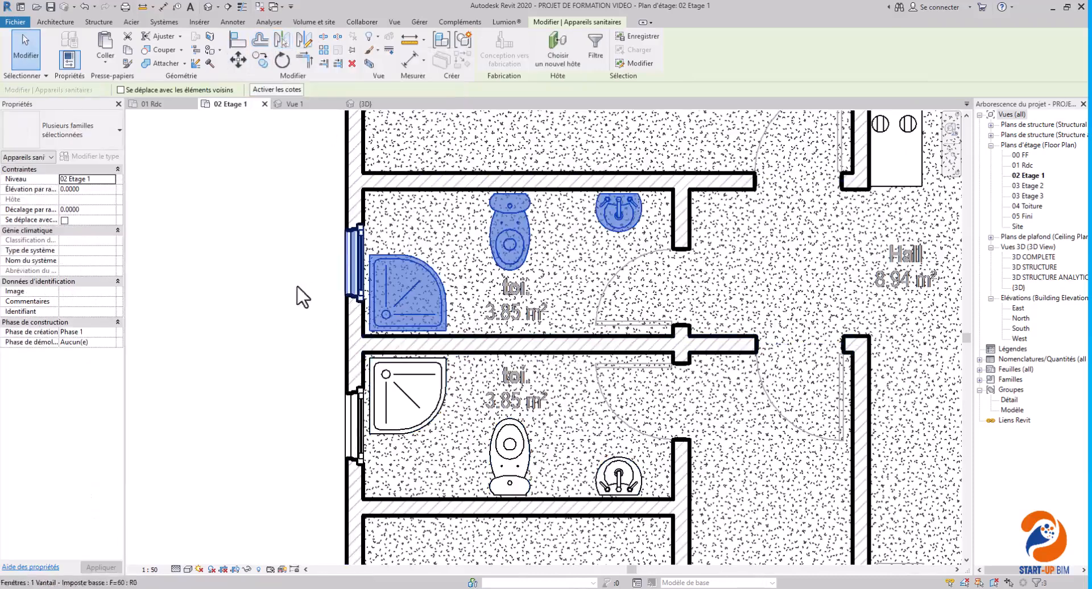
left_click(287, 302)
Step: Place a Buffet04 similar to the one in the 21.91 m² Salon on the drawn outline against the 18.33 m² Salon's wall, and end the placement
scroll(287, 302, "down", 3)
middle_click_drag(480, 386, 472, 429)
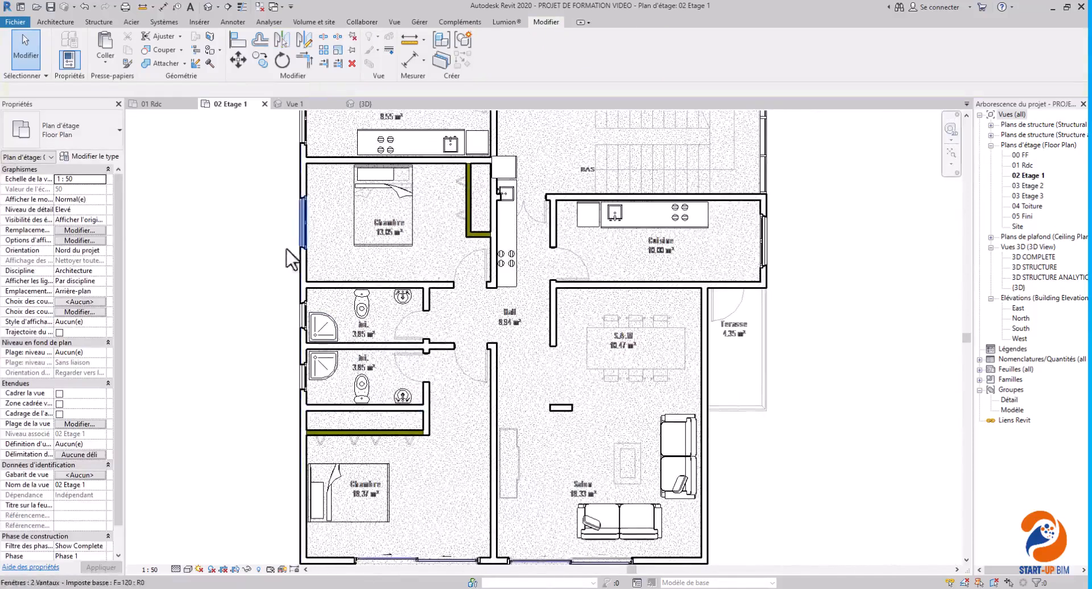
middle_click_drag(293, 263, 288, 442)
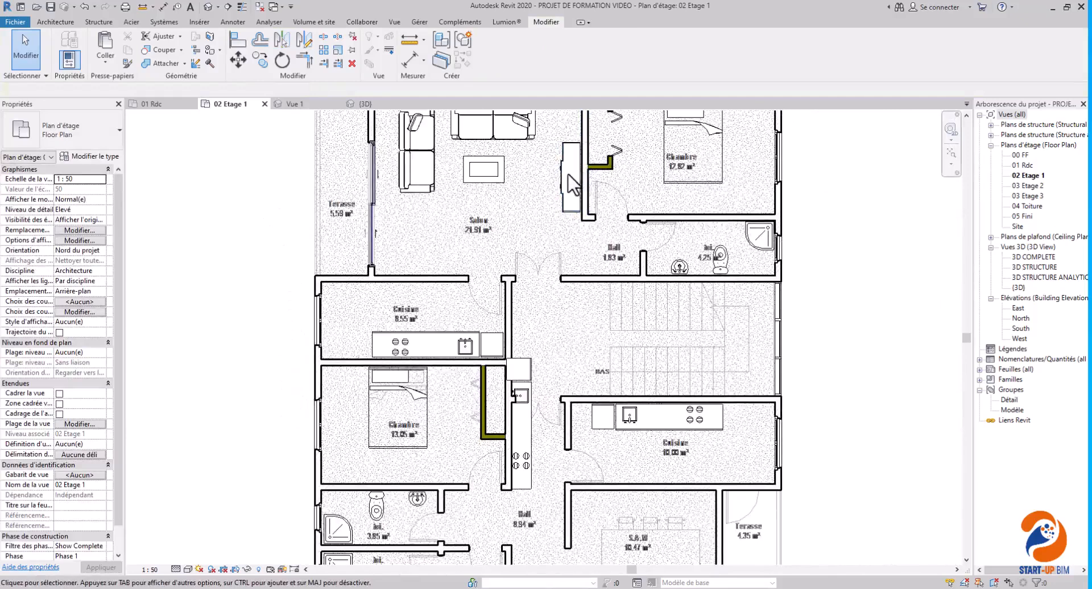
left_click(565, 174)
right_click(565, 173)
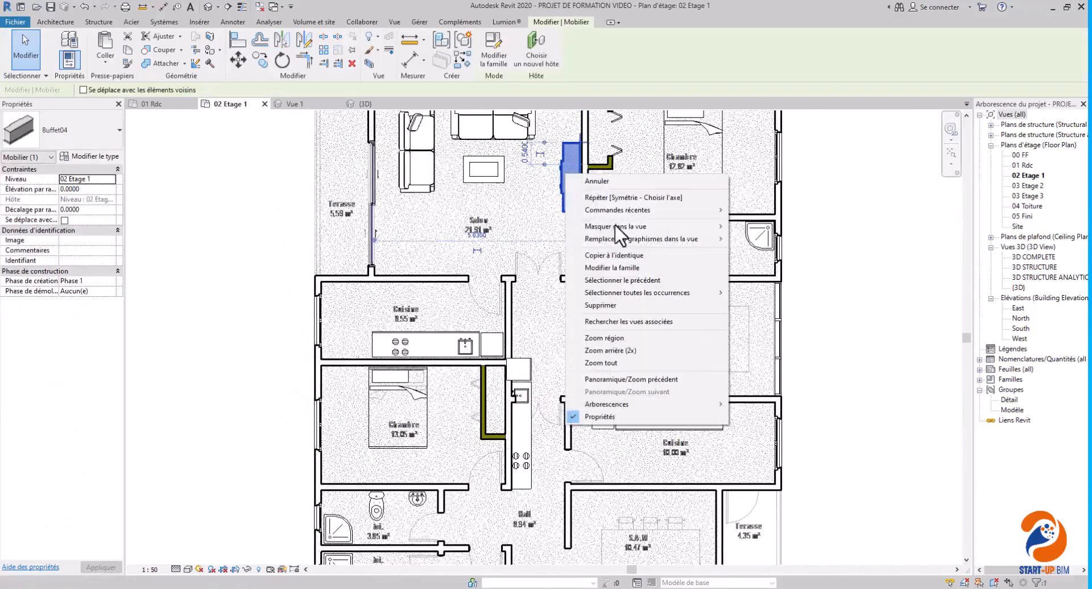
left_click(619, 259)
scroll(572, 430, "down", 1)
middle_click_drag(571, 436, 576, 251)
scroll(521, 519, "up", 5)
scroll(529, 494, "up", 3)
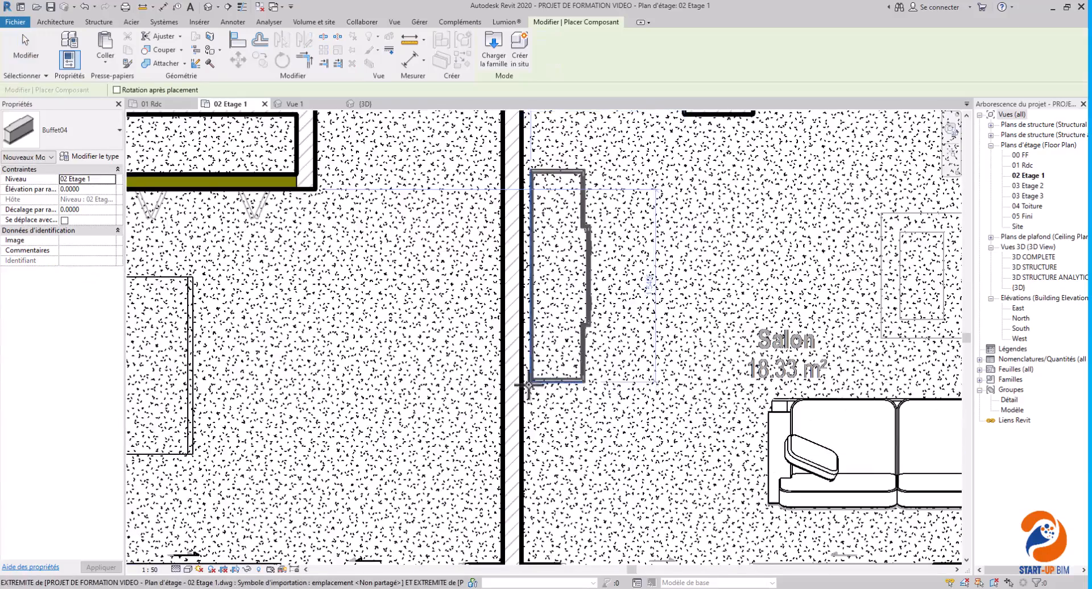
scroll(538, 517, "down", 6)
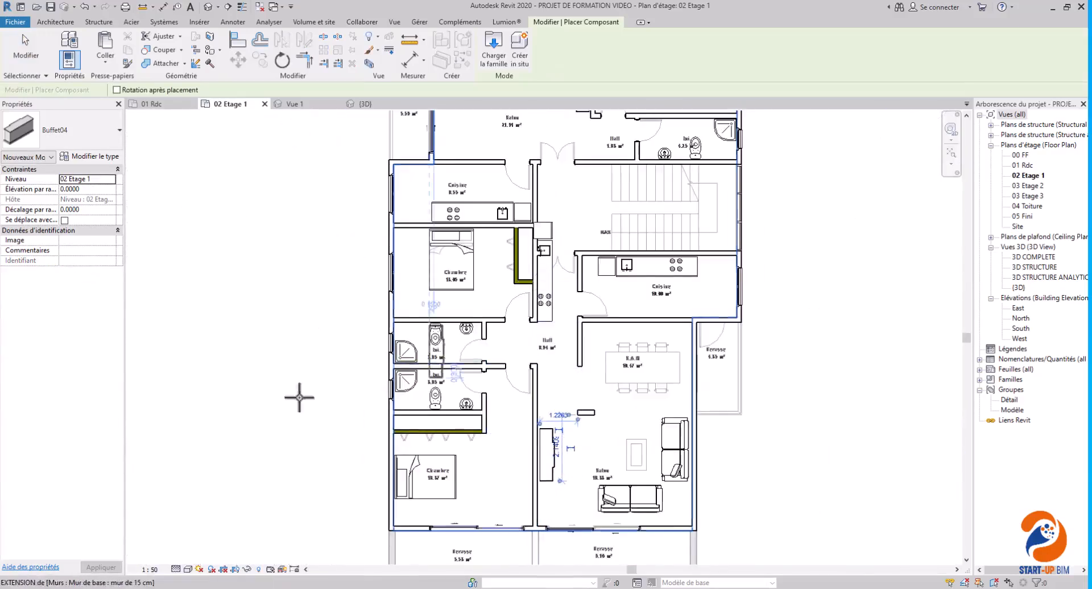
right_click(273, 381)
left_click(288, 387)
right_click(291, 360)
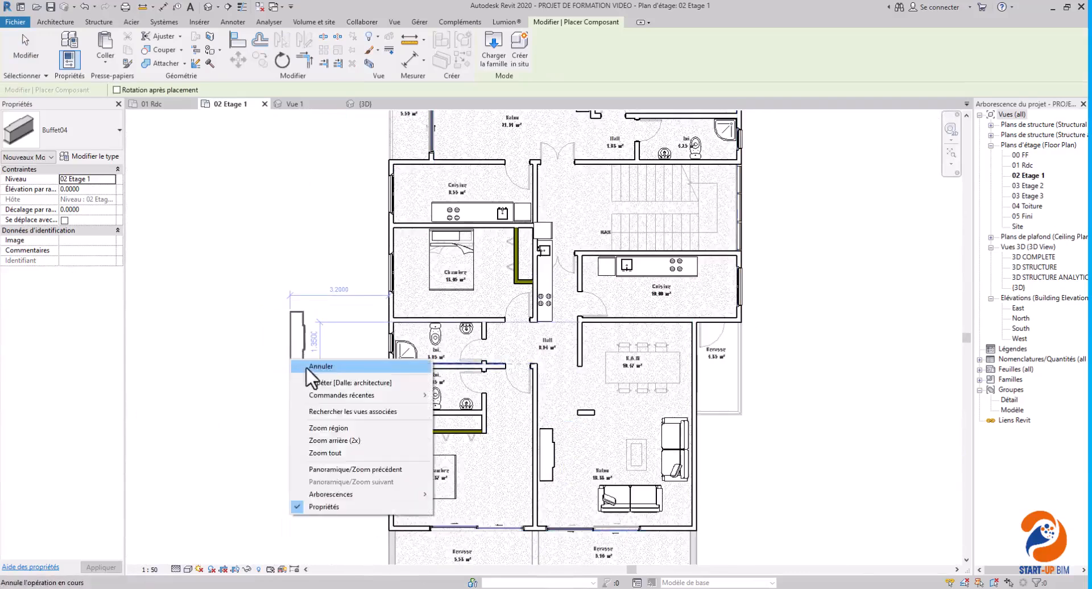
left_click(319, 367)
Step: Delete the misplaced Unité de cuisine zs standing in the entrance of the 8.94 m² Hall
scroll(534, 227, "up", 3)
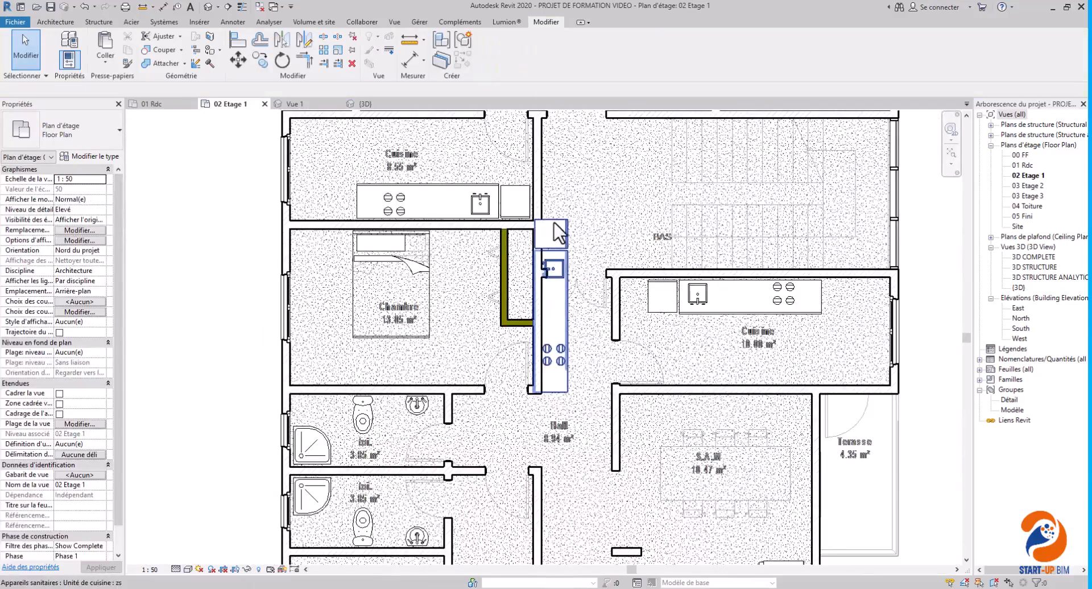
left_click(559, 232)
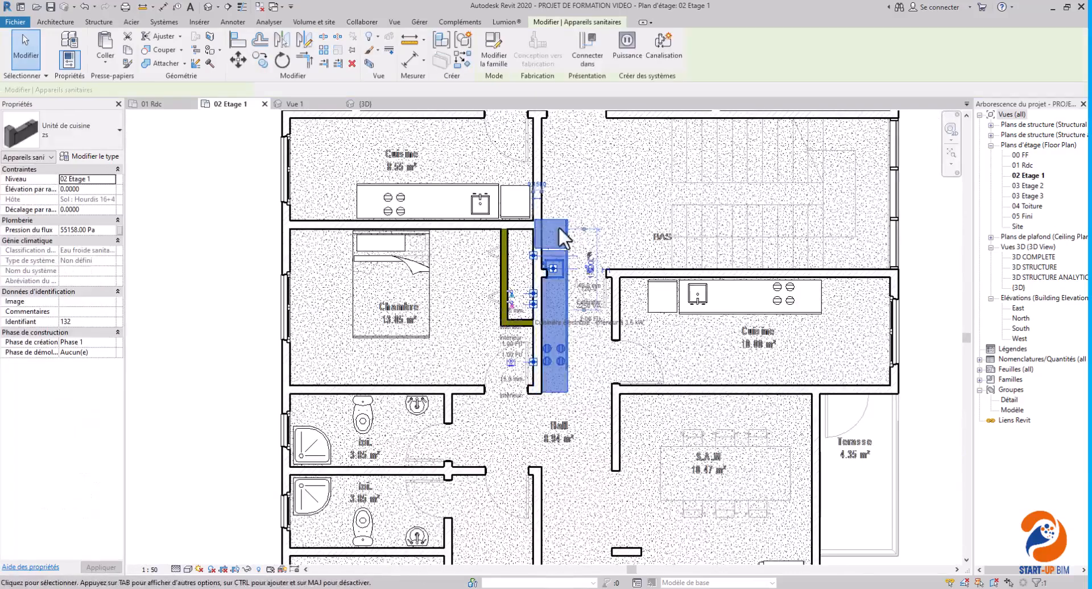
left_click(353, 60)
Step: Place a Placard double pliante - Moulures 1.1 door, similar to the 12.82 m² Chambre's, in the closet wall of the 13.05 m² Chambre
scroll(511, 268, "down", 3)
scroll(515, 270, "up", 3)
middle_click_drag(543, 318, 531, 277)
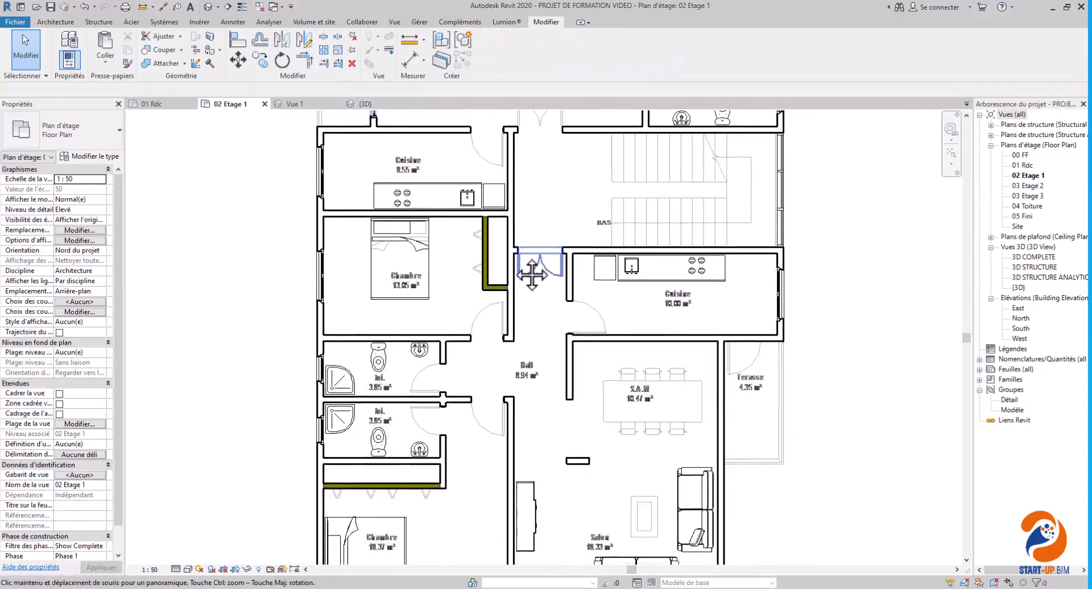
scroll(428, 555, "down", 1)
middle_click_drag(428, 555, 454, 561)
middle_click_drag(504, 331, 517, 422)
scroll(506, 419, "up", 1)
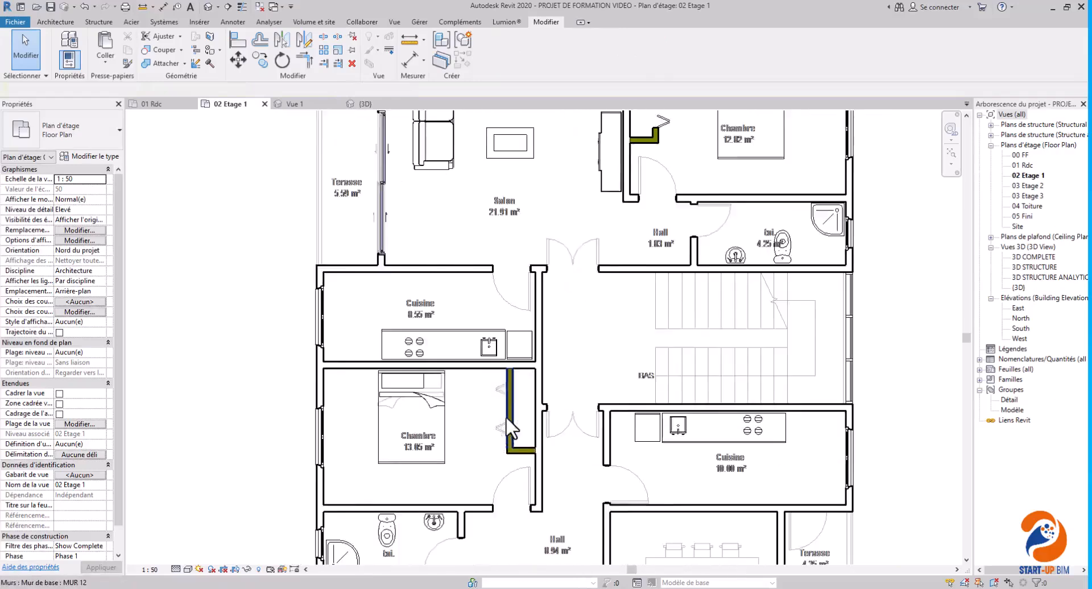
middle_click_drag(630, 134, 596, 220)
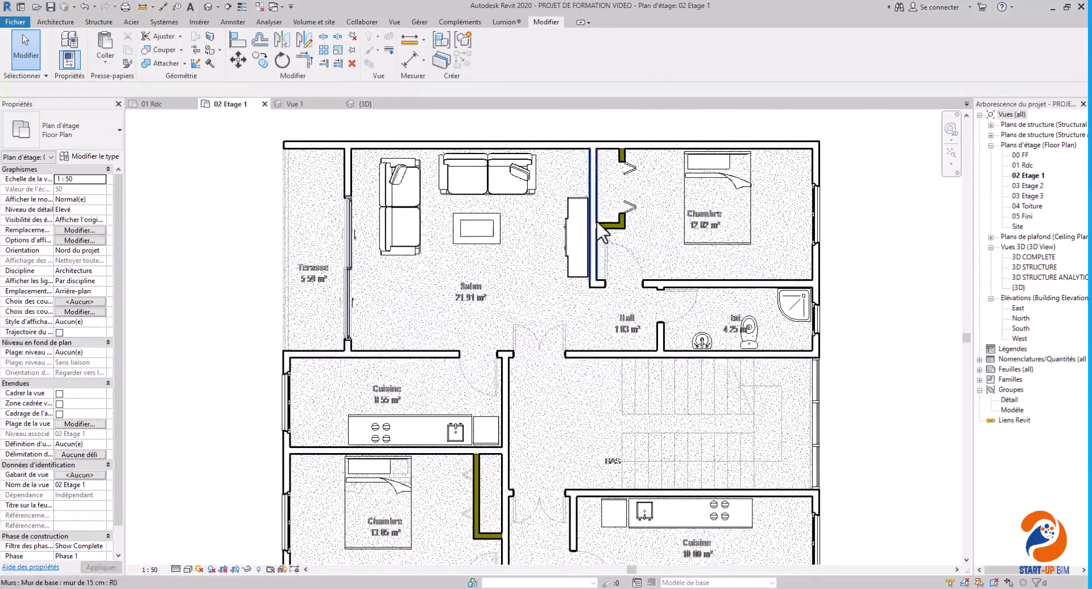
left_click(627, 191)
right_click(626, 192)
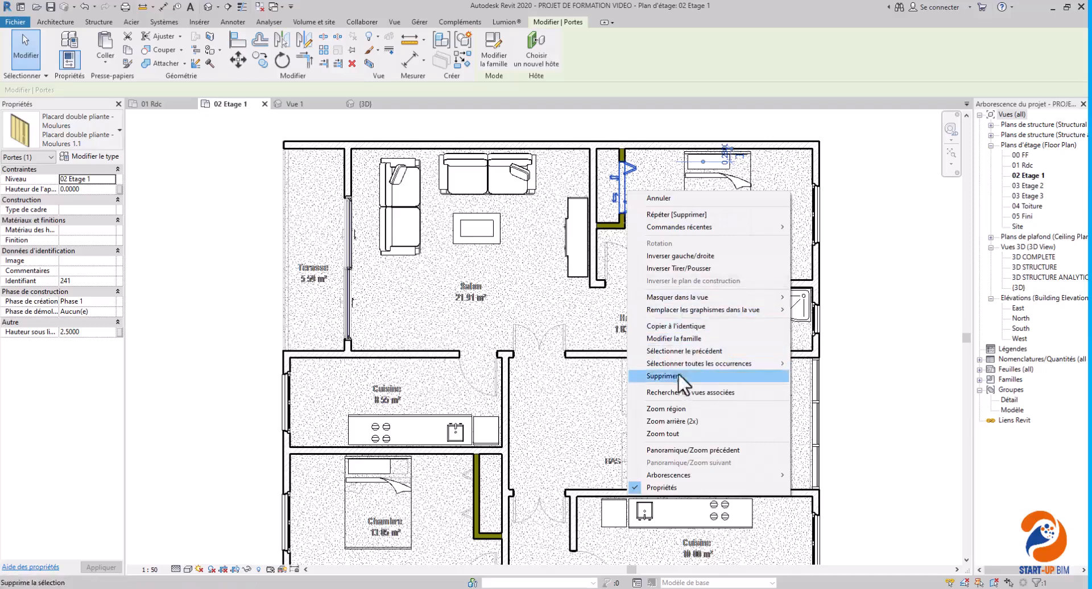
left_click(657, 325)
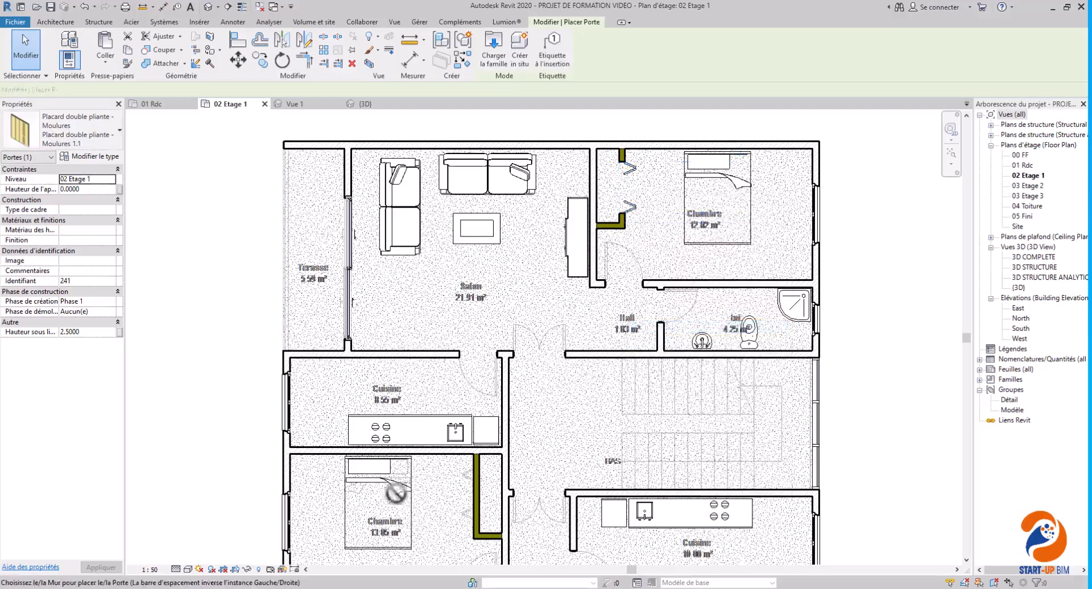
scroll(396, 479, "down", 2)
scroll(495, 438, "up", 6)
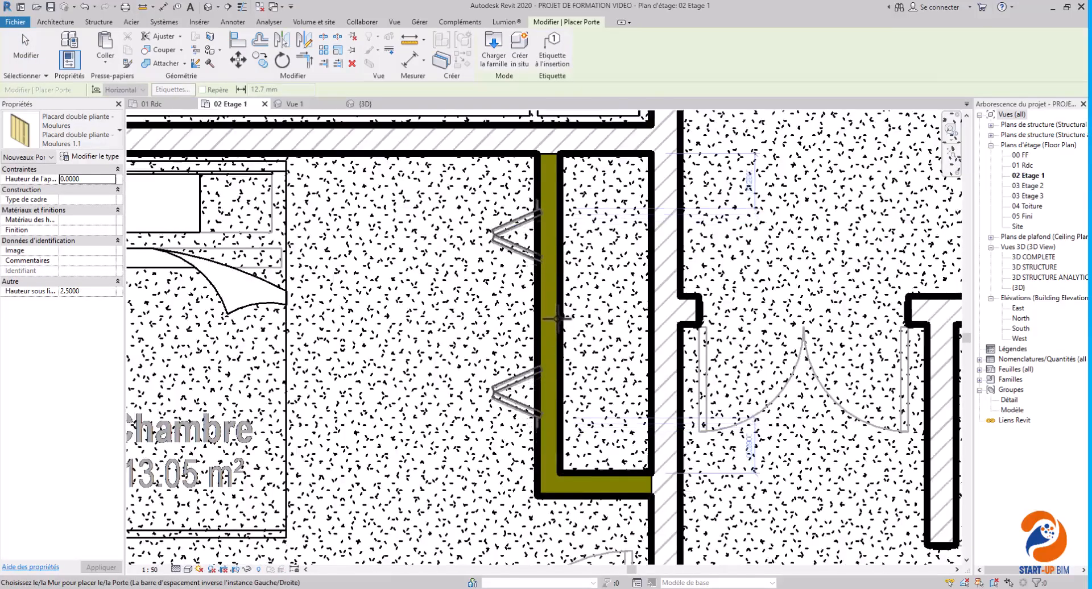
scroll(557, 318, "up", 3)
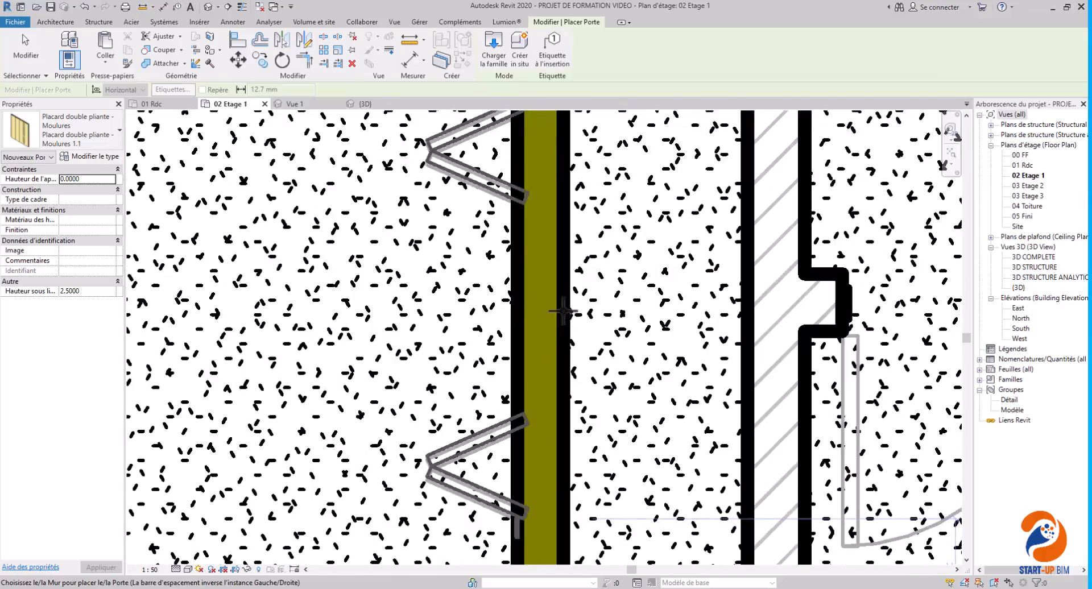
left_click(564, 315)
Step: Place two more Placard double pliante - Moulures 1.1 doors on the drawn outlines in the closet wall of the 18.37 m² Chambre
scroll(579, 313, "down", 7)
middle_click_drag(579, 393, 704, 136)
scroll(484, 433, "up", 6)
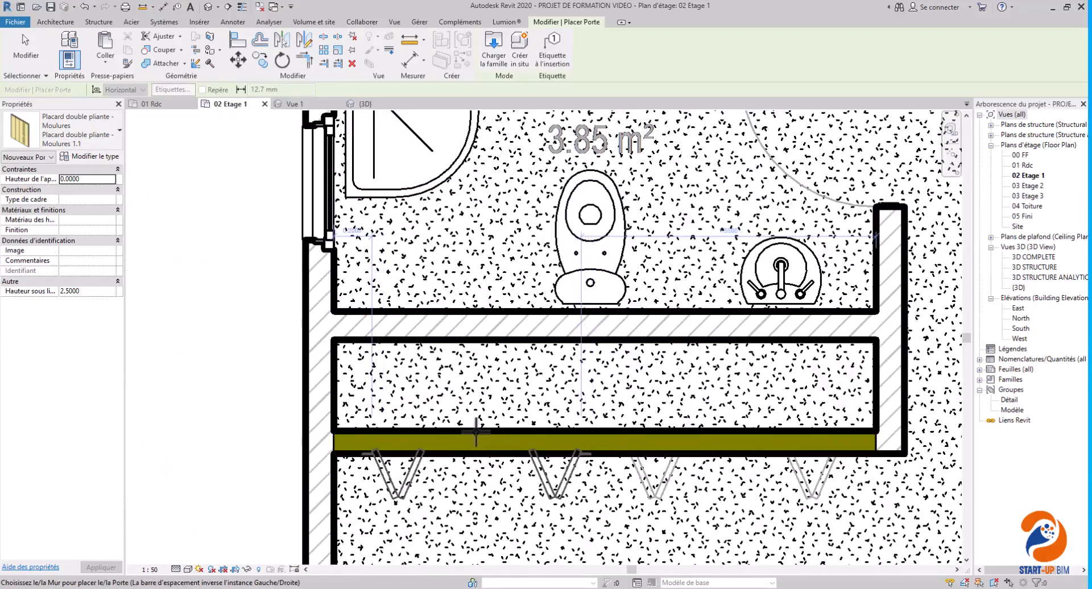
left_click(476, 432)
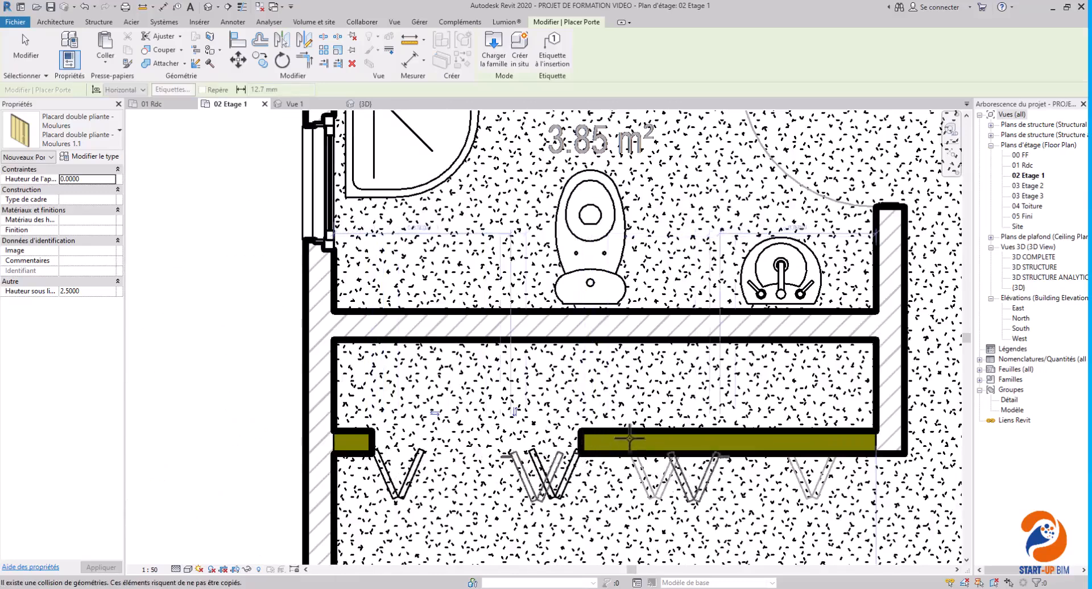
left_click(734, 430)
scroll(664, 439, "down", 6)
middle_click_drag(446, 447, 371, 386)
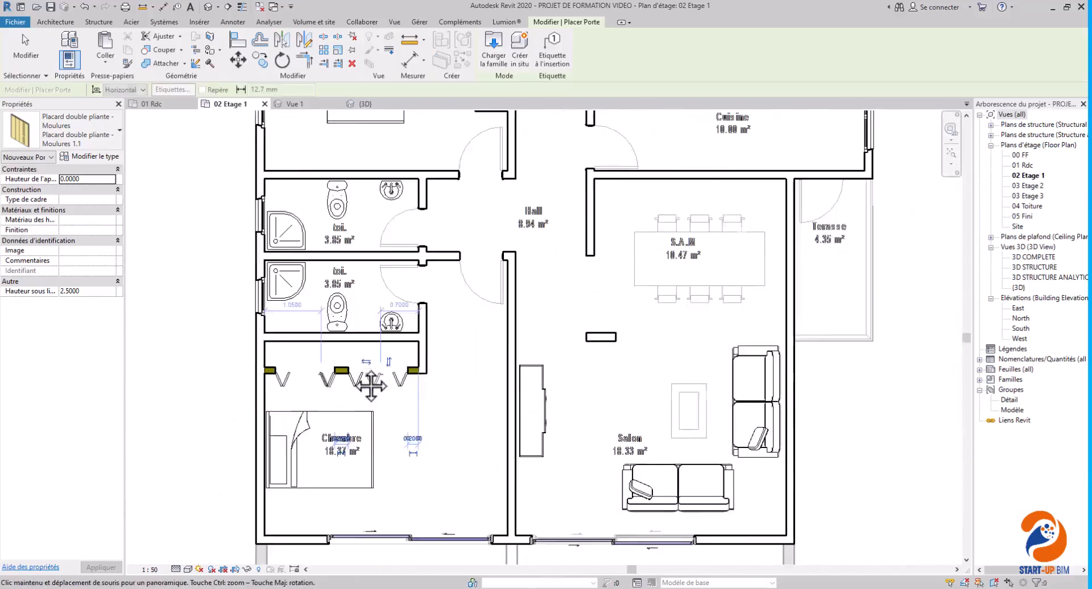
Step: End the placement of the closet doors in the 18.37 m² Chambre
right_click(383, 360)
left_click(397, 367)
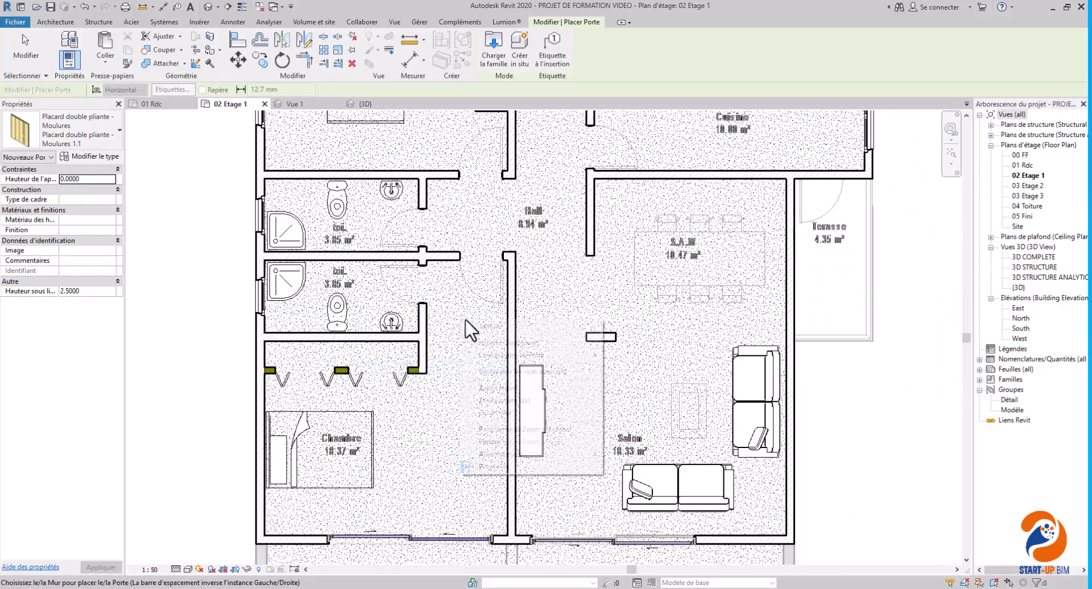
scroll(650, 341, "up", 4)
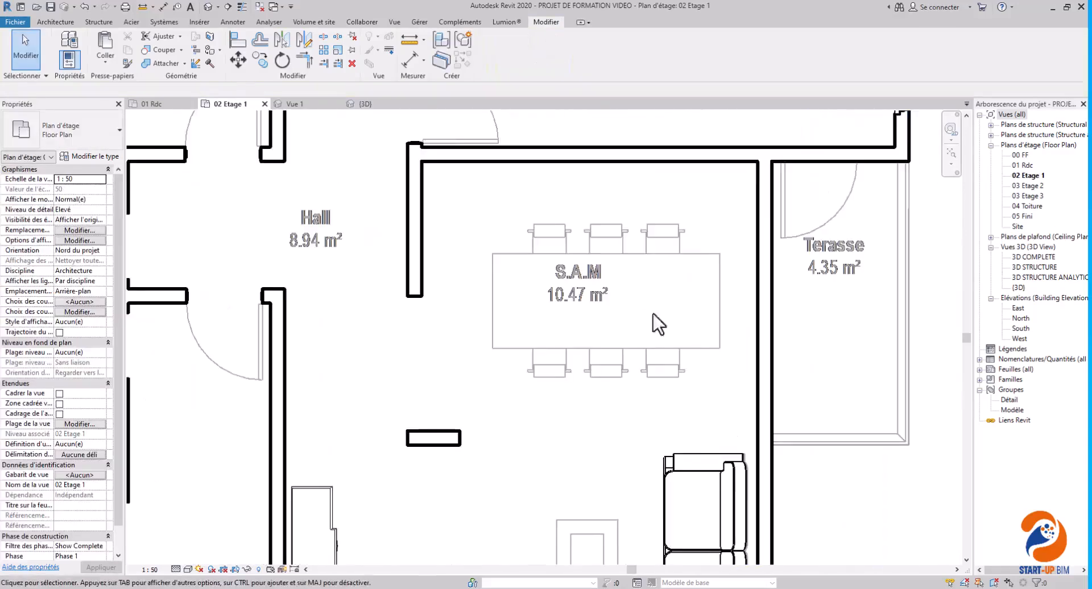
scroll(601, 260, "up", 1)
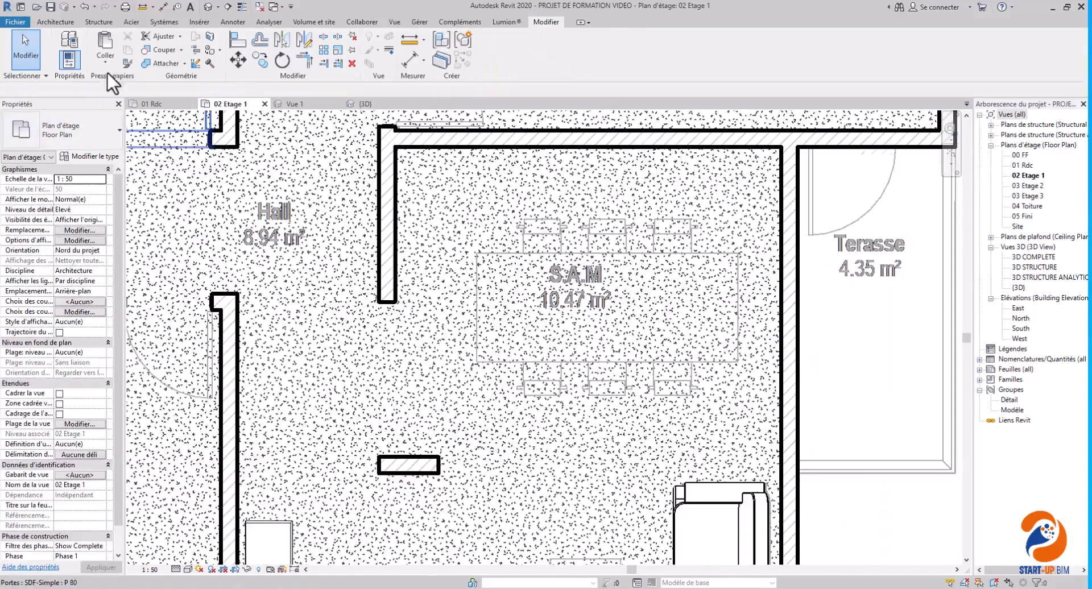
Step: Place a Table 6P - Type 1 180 x 100 component over the drawn table in the 10.47 m² S.A.M and end the placement
left_click(63, 22)
left_click(147, 50)
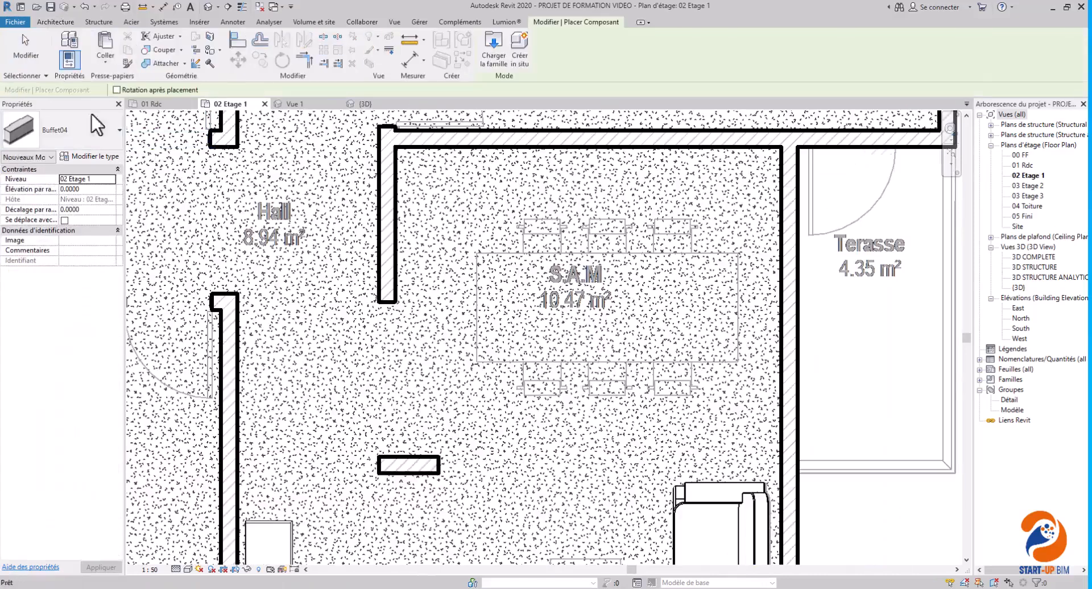
left_click(76, 124)
scroll(67, 266, "up", 2)
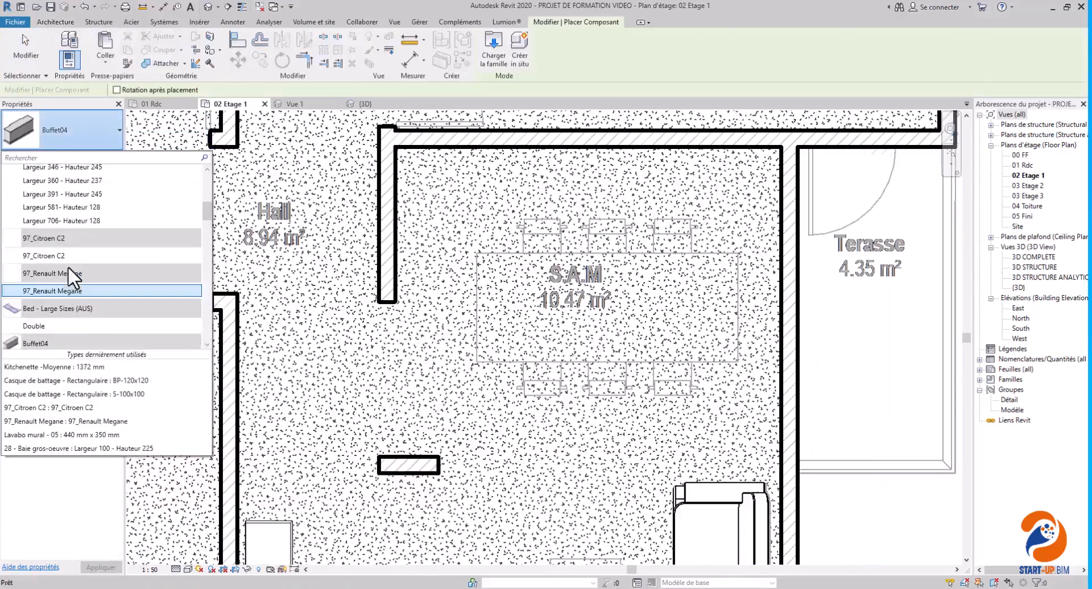
scroll(68, 271, "down", 1)
scroll(77, 266, "down", 3)
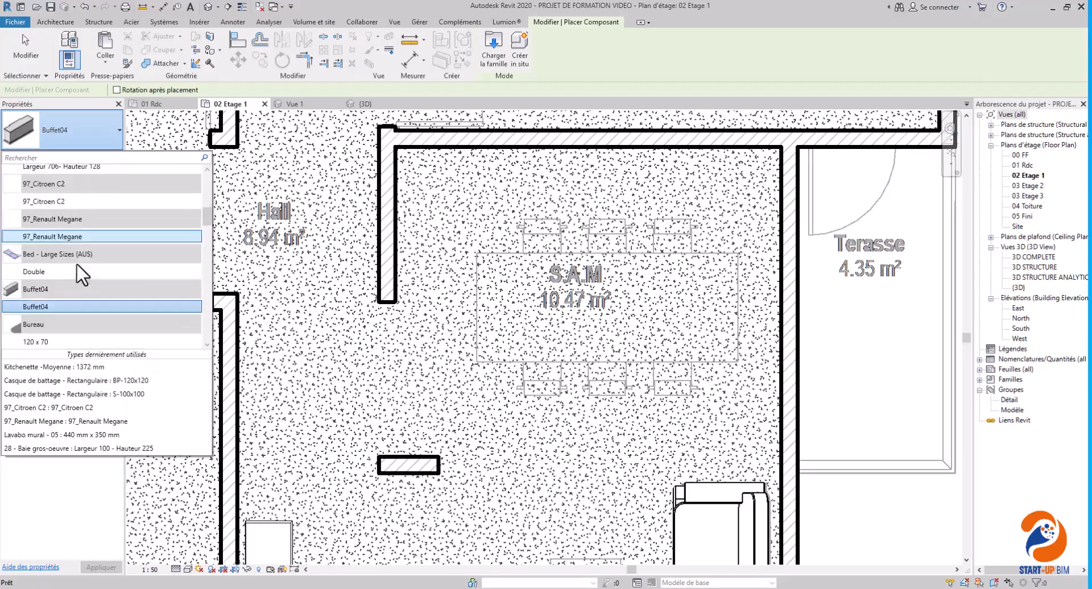
scroll(76, 263, "down", 6)
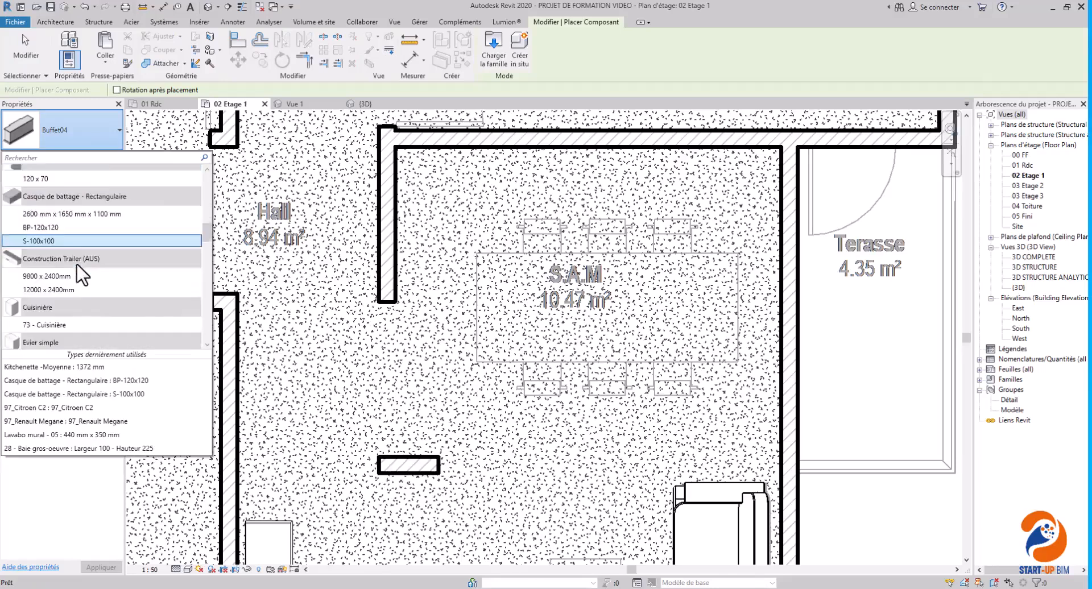
scroll(77, 263, "down", 4)
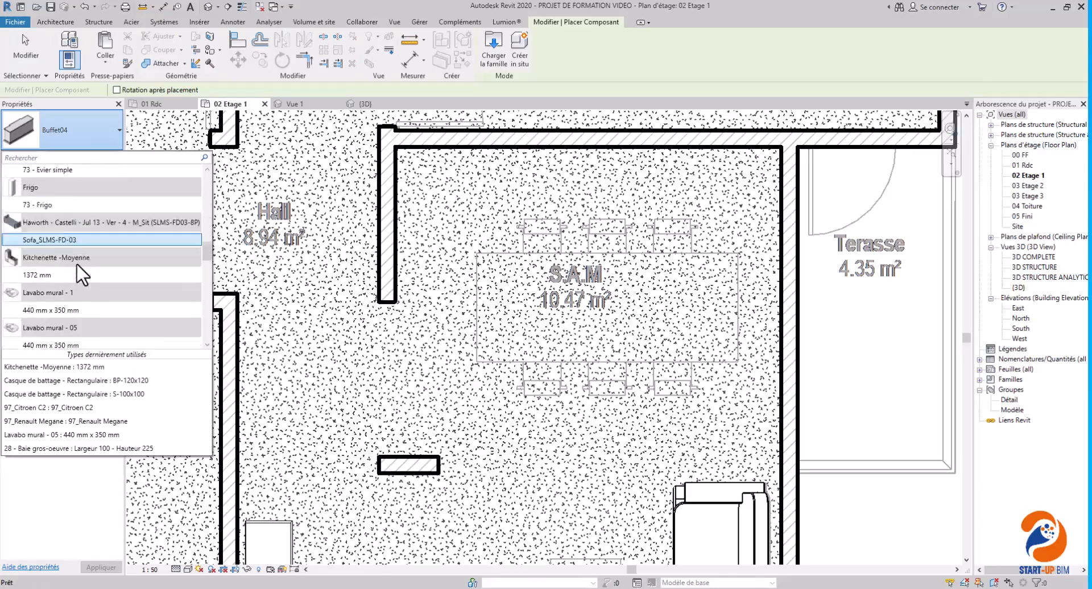
scroll(76, 263, "down", 5)
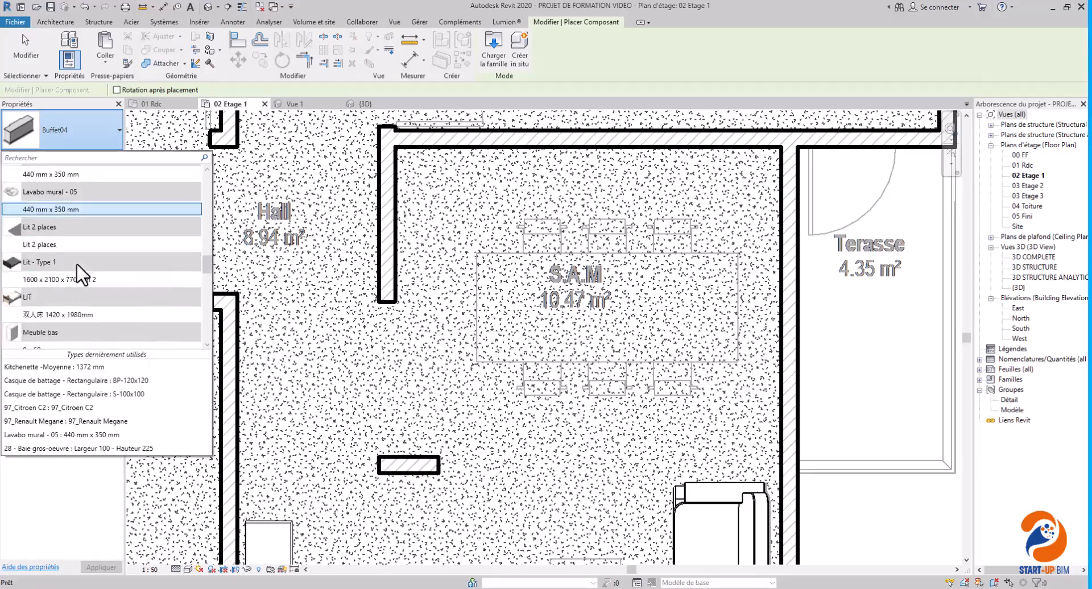
scroll(76, 262, "down", 5)
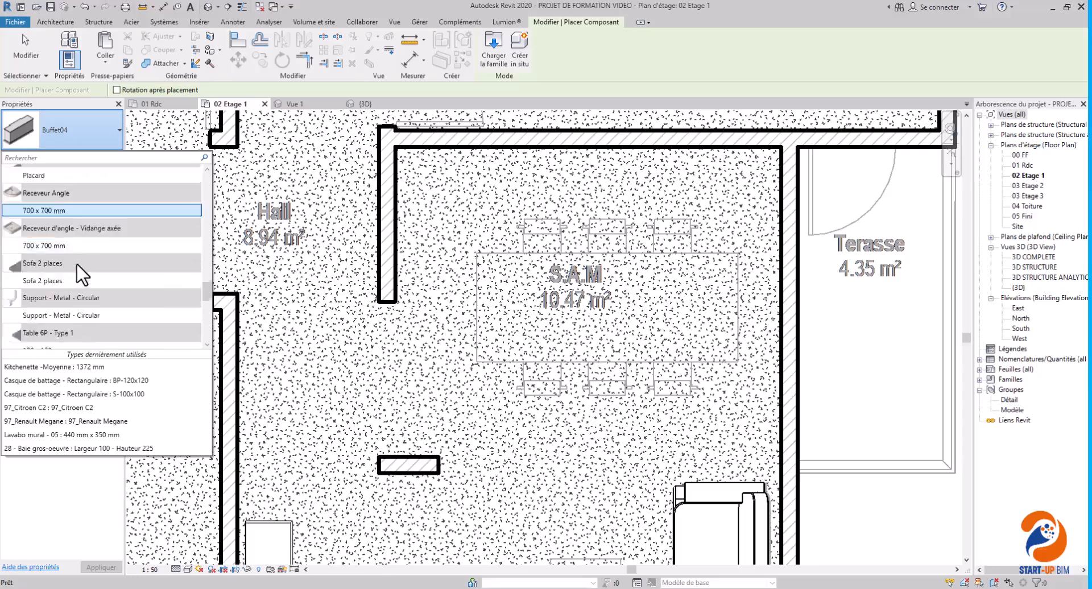
scroll(77, 262, "down", 1)
left_click(50, 294)
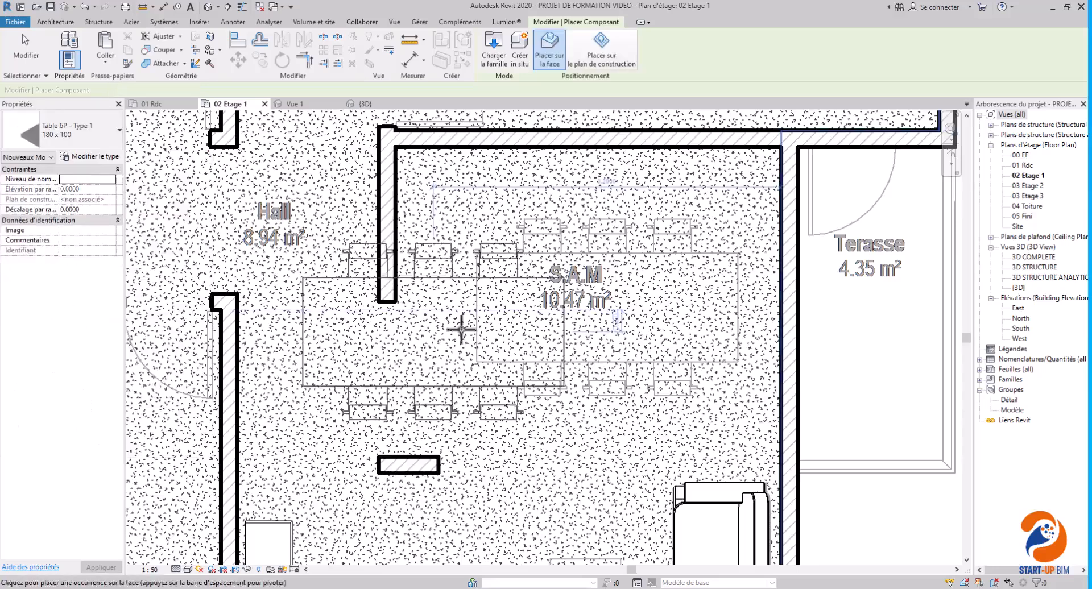
scroll(524, 305, "up", 1)
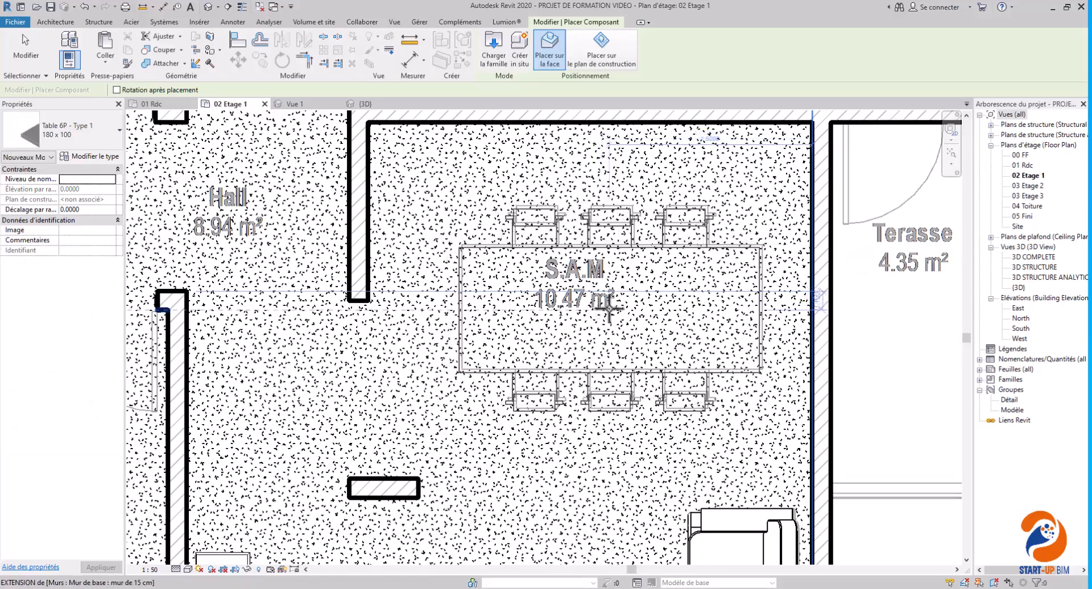
left_click(617, 292)
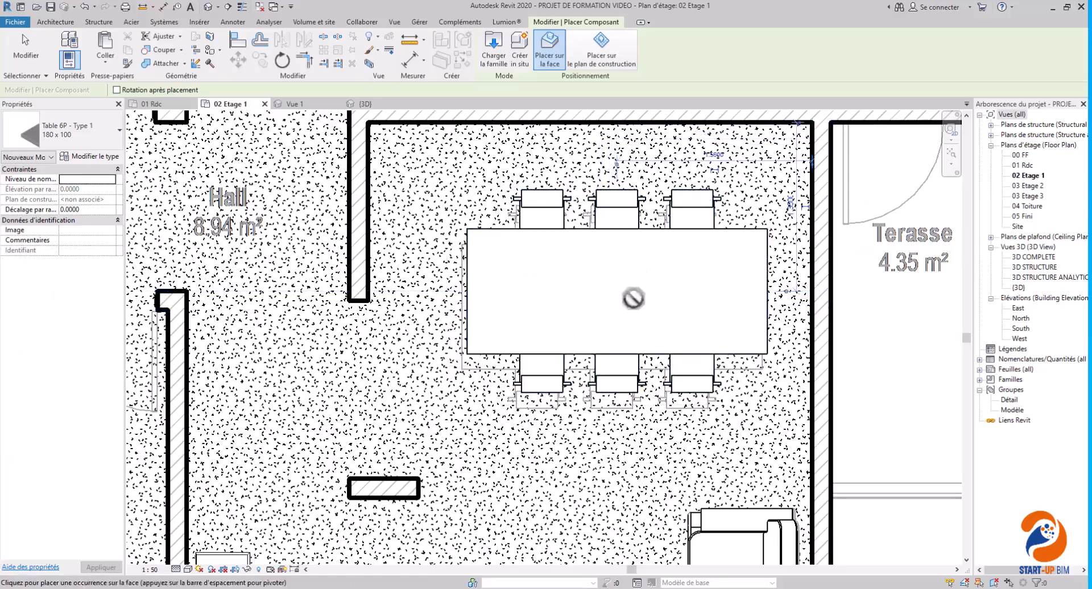
scroll(522, 307, "down", 3)
right_click(785, 294)
left_click(813, 303)
right_click(763, 296)
left_click(776, 302)
Step: Align two adjacent edges of the S.A.M dining table with its drawn outline and end the alignment
scroll(512, 305, "up", 4)
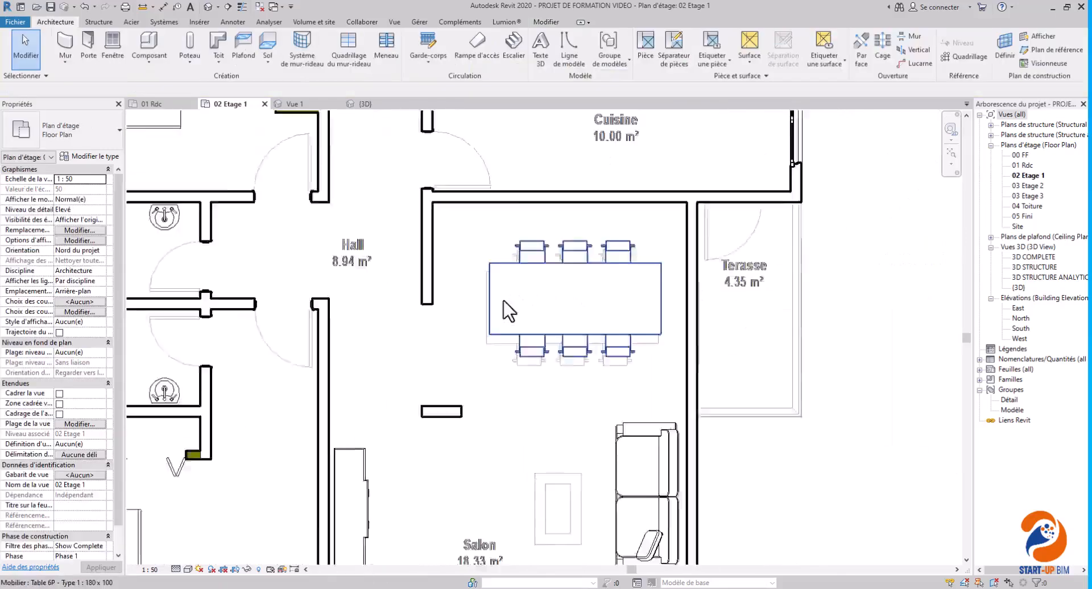
left_click(535, 22)
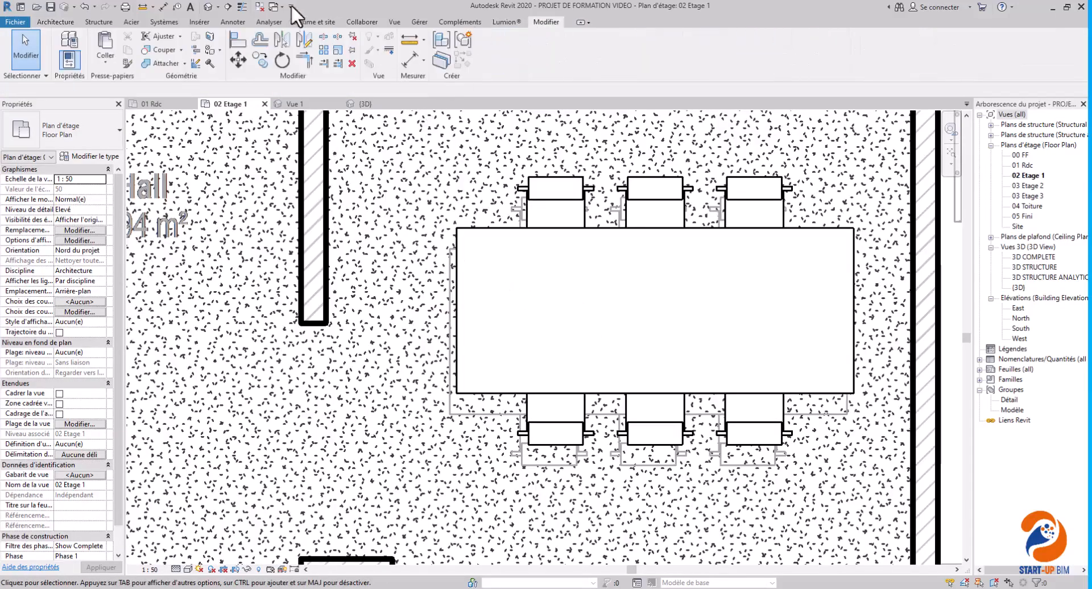
left_click(240, 33)
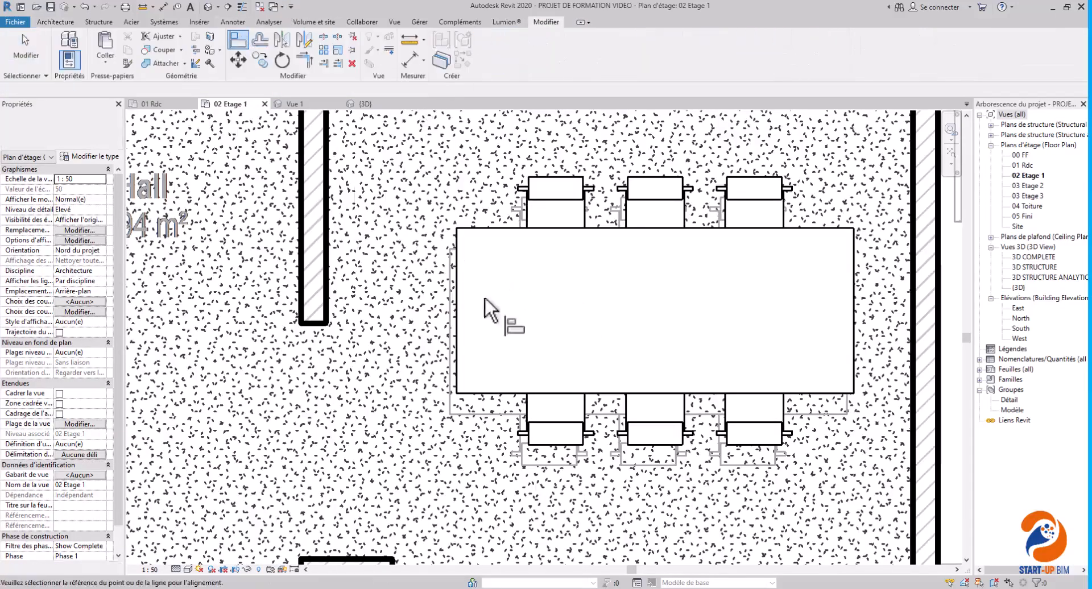
left_click(455, 300)
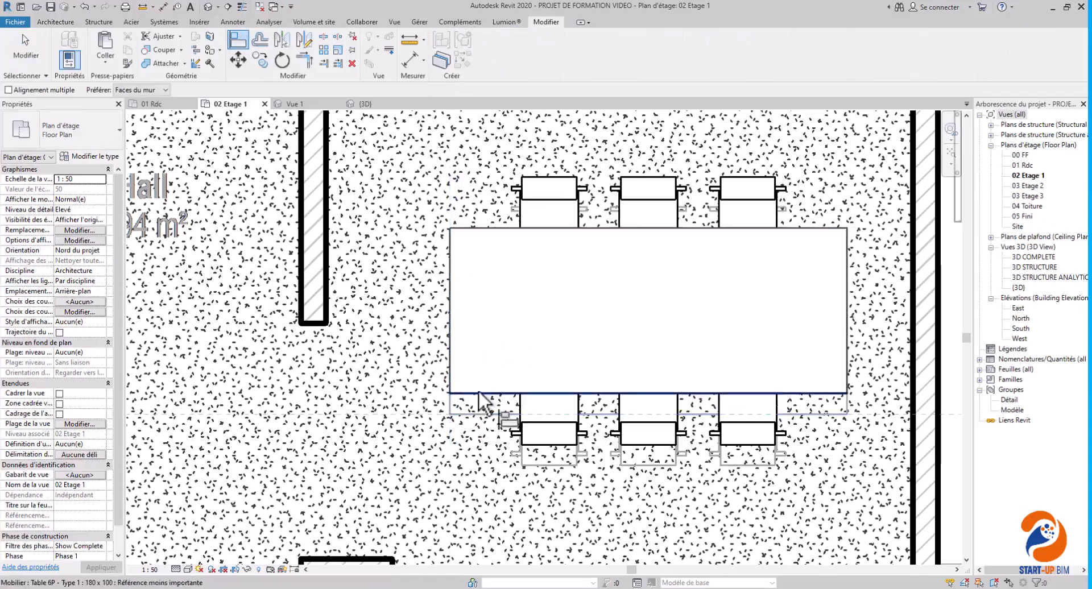
left_click(479, 393)
scroll(459, 376, "down", 5)
right_click(725, 331)
left_click(744, 337)
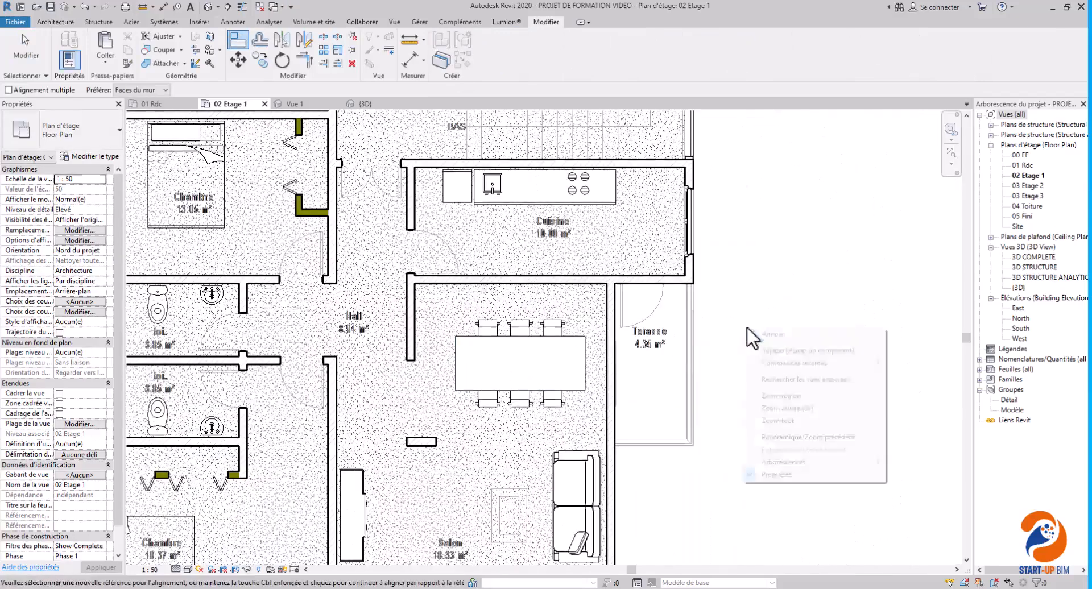
right_click(742, 326)
left_click(766, 334)
Step: Place an SDF-Simple P 80 door, similar to the 10.00 m² Cuisine's, in the wall between the Cuisine and the 4.35 m² Terasse
scroll(766, 335, "down", 4)
middle_click_drag(797, 428, 728, 400)
scroll(635, 336, "up", 3)
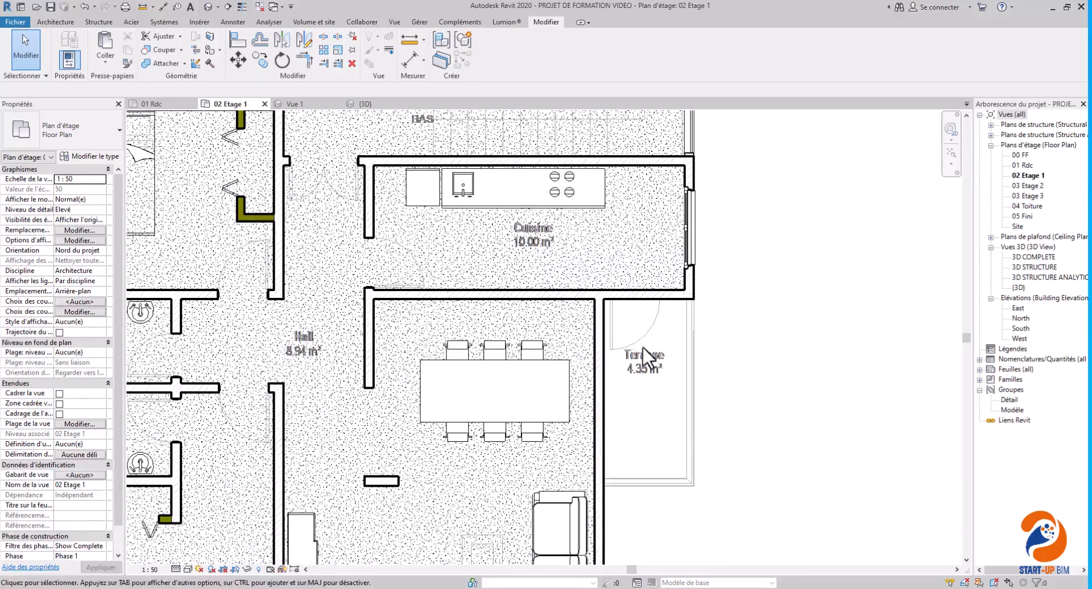
scroll(683, 350, "down", 3)
scroll(747, 358, "up", 1)
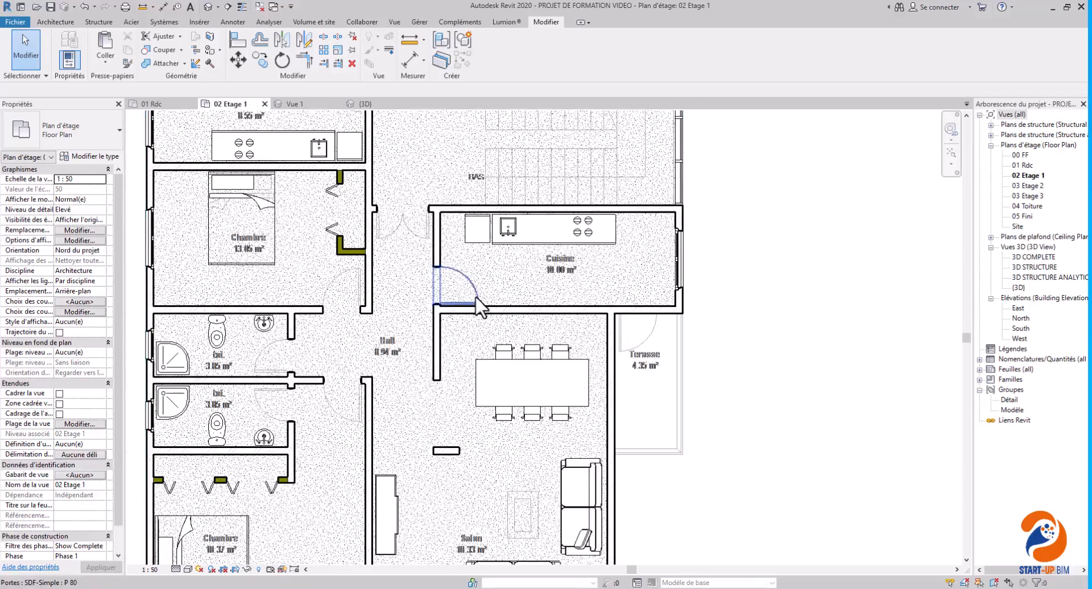
scroll(481, 307, "up", 3)
left_click(460, 260)
right_click(459, 259)
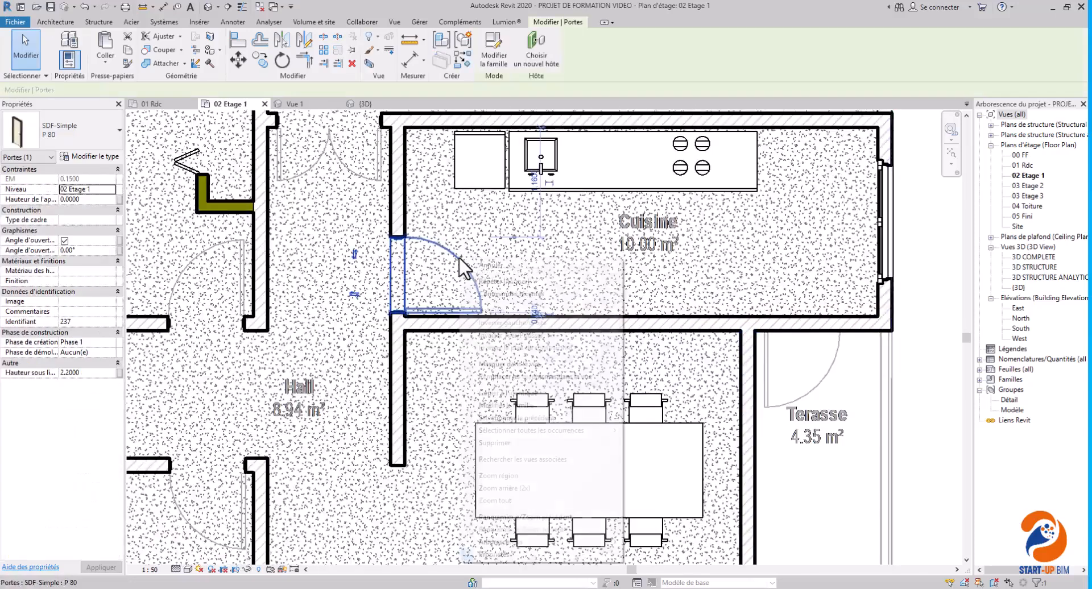
left_click(505, 392)
scroll(770, 366, "up", 3)
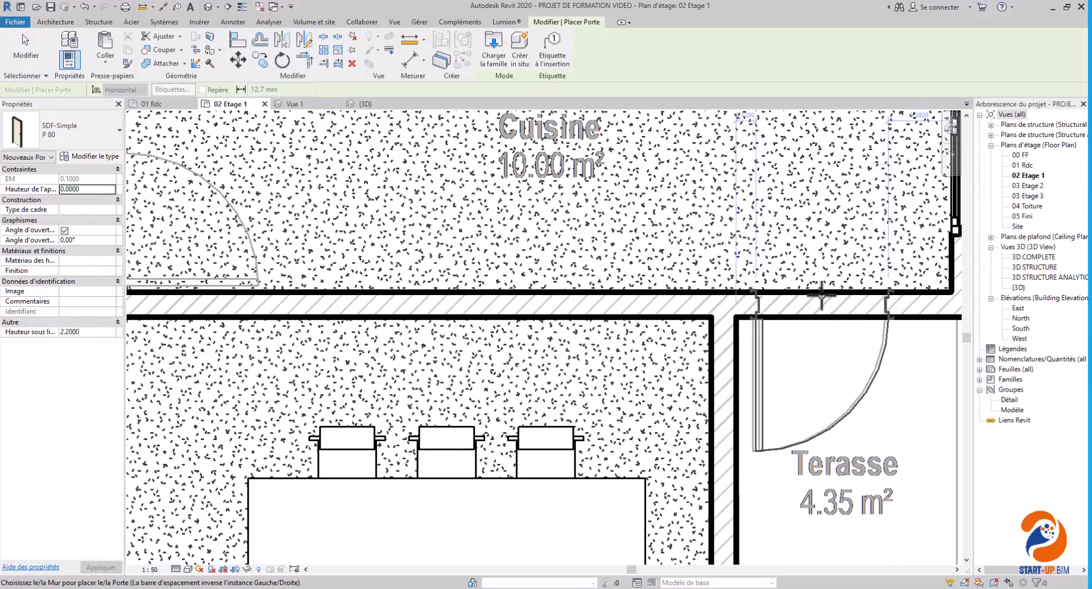
scroll(817, 296, "down", 5)
right_click(860, 288)
left_click(869, 292)
right_click(785, 278)
left_click(805, 286)
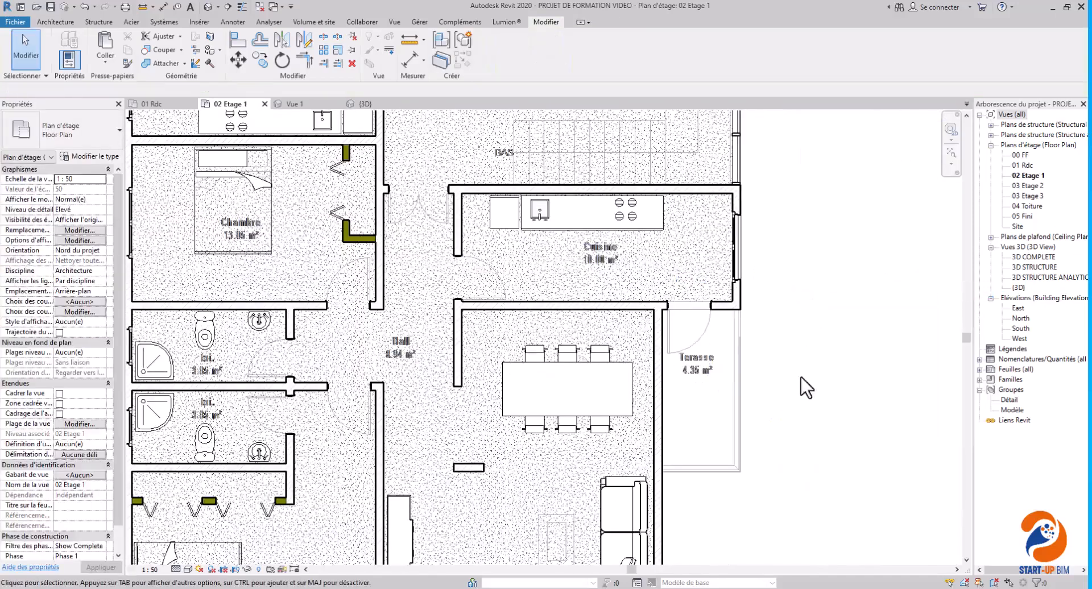
Step: Create a rectangular Hourdis 16+4 floor over the outline of the 4.35 m² Terasse, without attaching the walls to its base
middle_click_drag(802, 382, 713, 303)
scroll(641, 275, "up", 4)
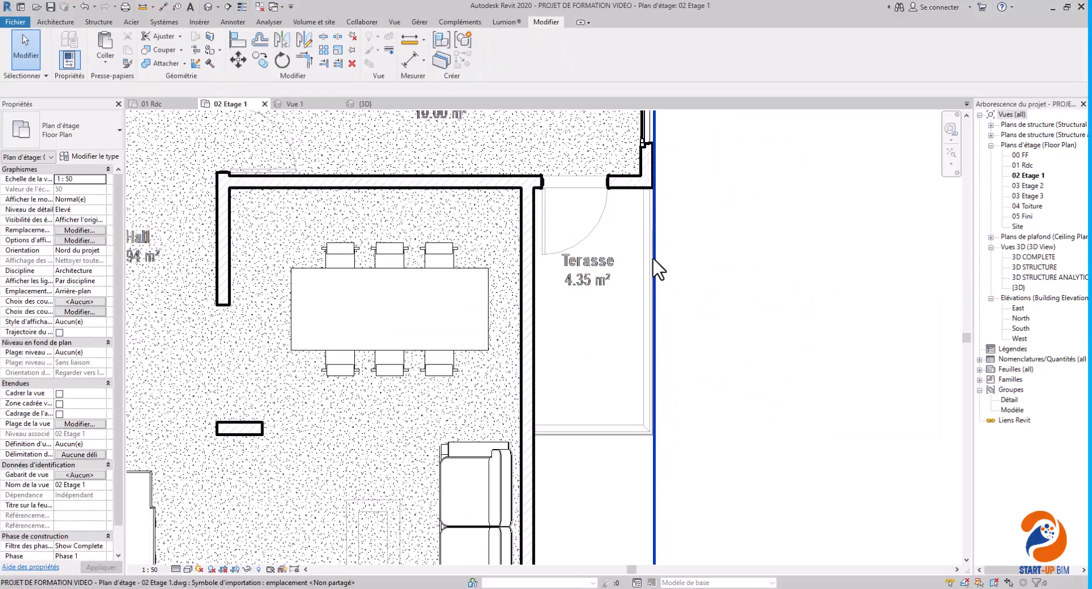
left_click(56, 23)
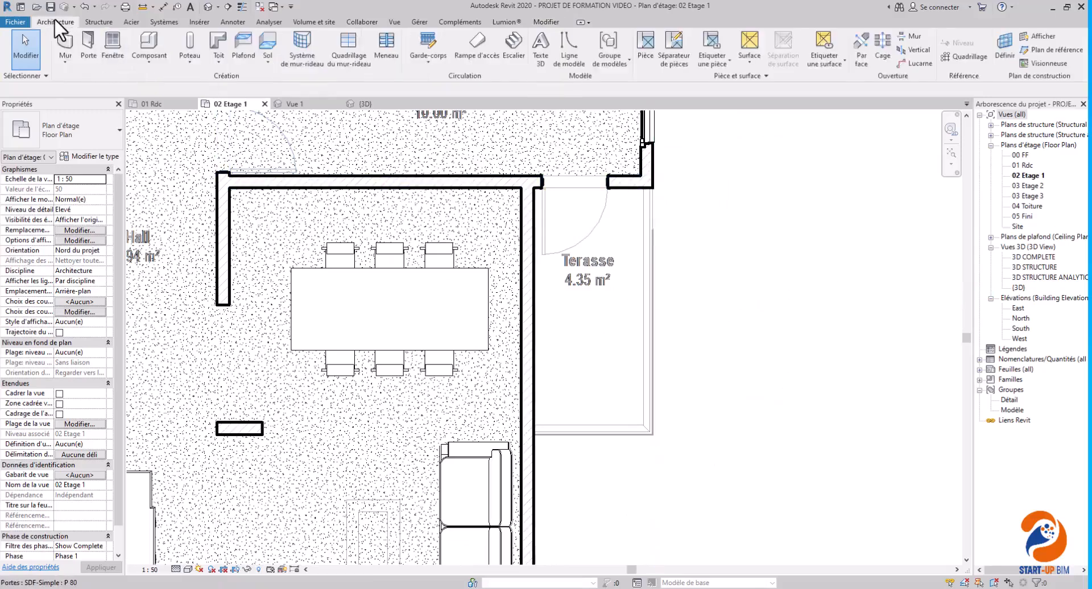
left_click(270, 48)
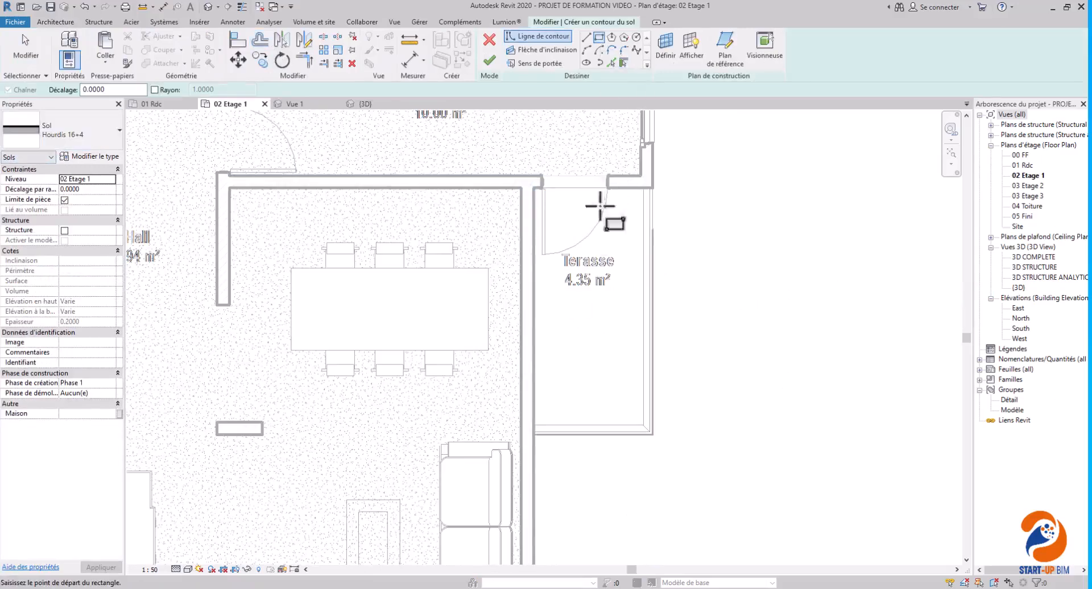
scroll(547, 447, "up", 3)
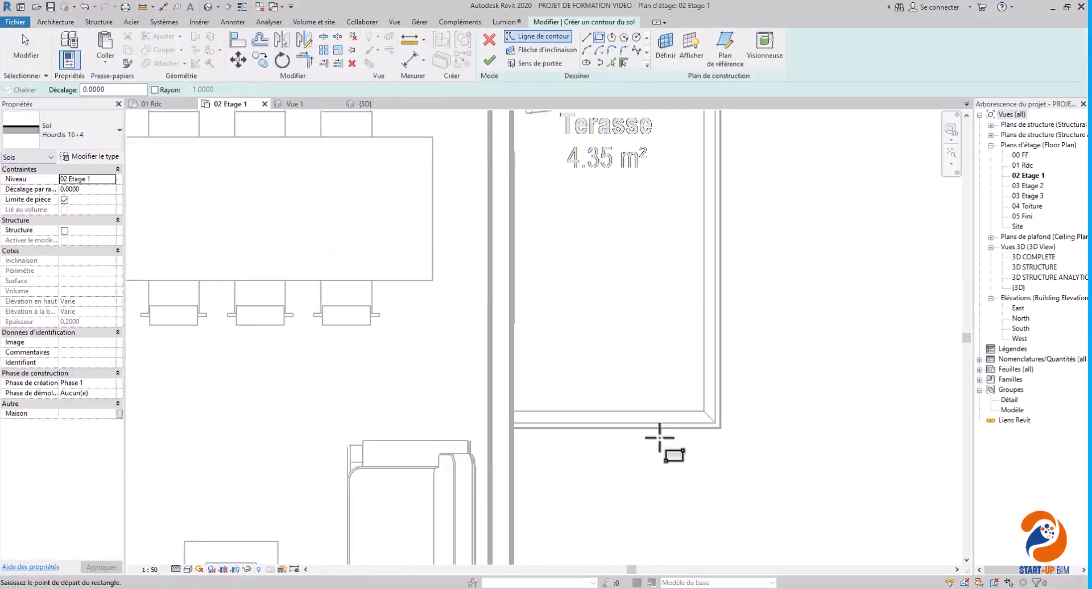
left_click(511, 433)
scroll(511, 434, "down", 2)
scroll(633, 187, "up", 3)
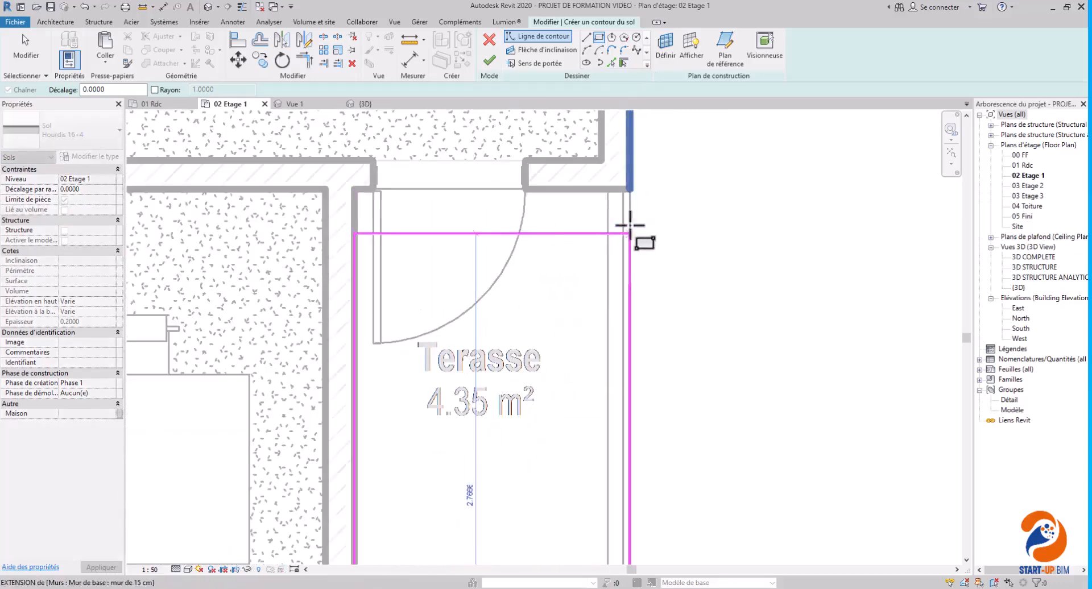
left_click(630, 189)
left_click(486, 60)
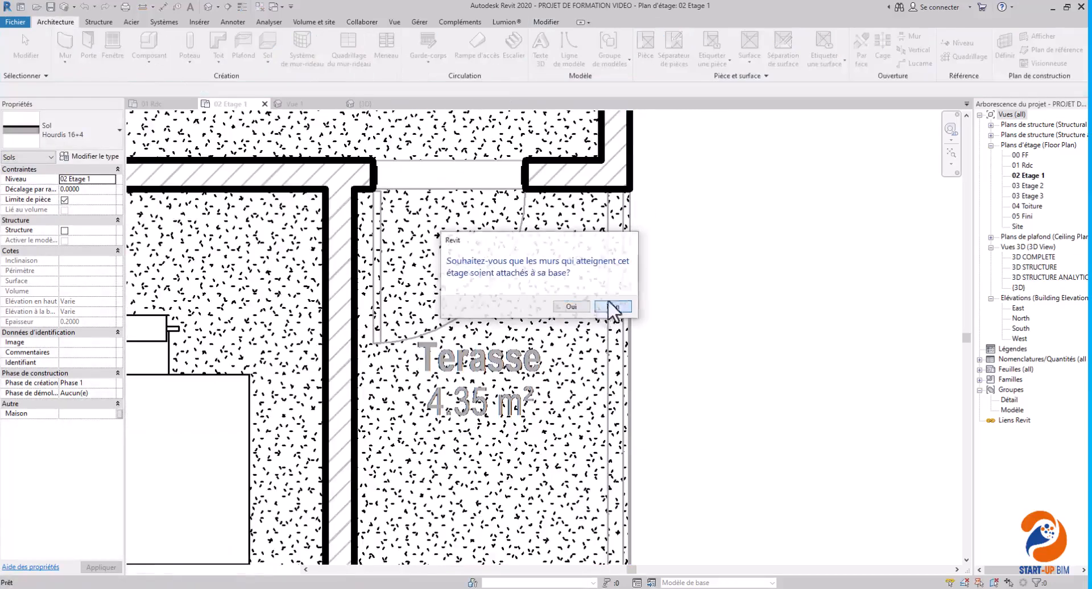
left_click(599, 307)
left_click(620, 268)
Step: Examine the whole 02 Etage 1 plan and inspect the building from several sides in the {3D} view
scroll(633, 280, "down", 4)
scroll(704, 284, "down", 3)
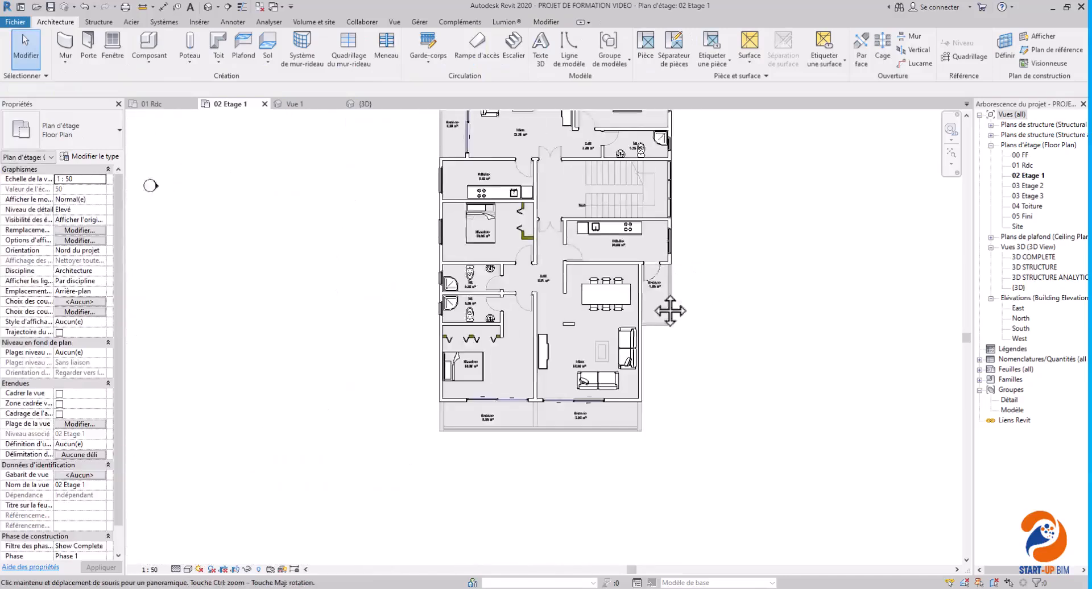
scroll(654, 307, "up", 1)
scroll(458, 192, "up", 3)
scroll(506, 210, "down", 3)
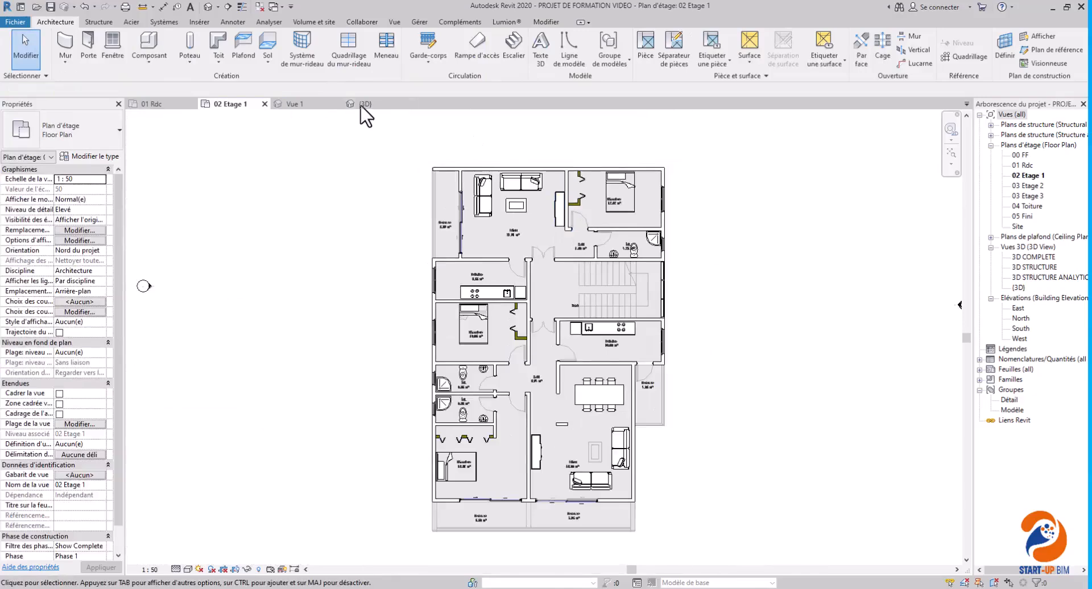
left_click(365, 104)
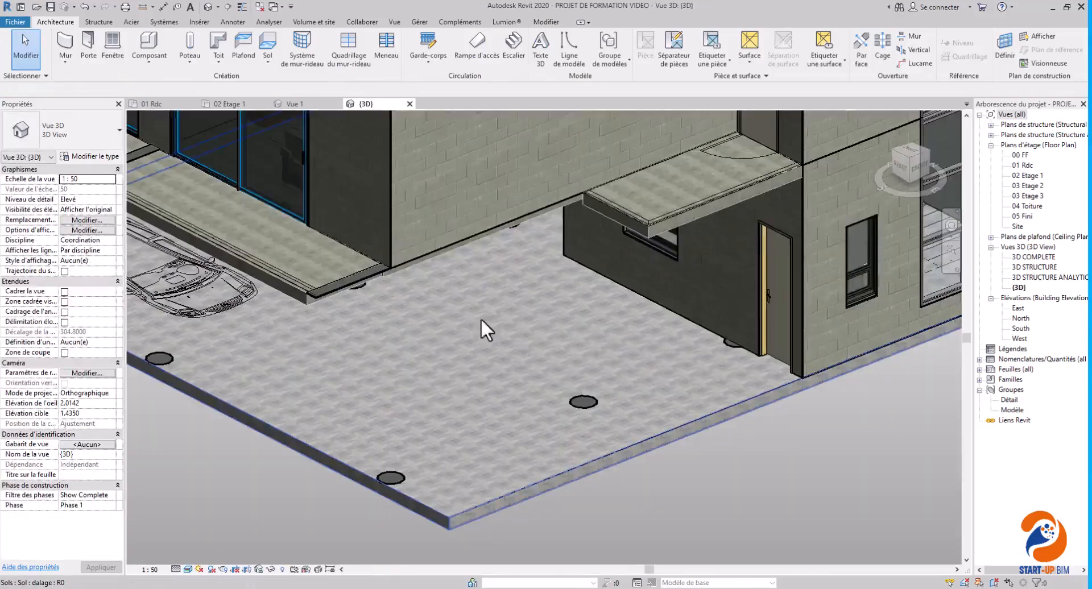
scroll(609, 412, "down", 5)
middle_click_drag(603, 380, 811, 445, "shift")
scroll(552, 415, "up", 5)
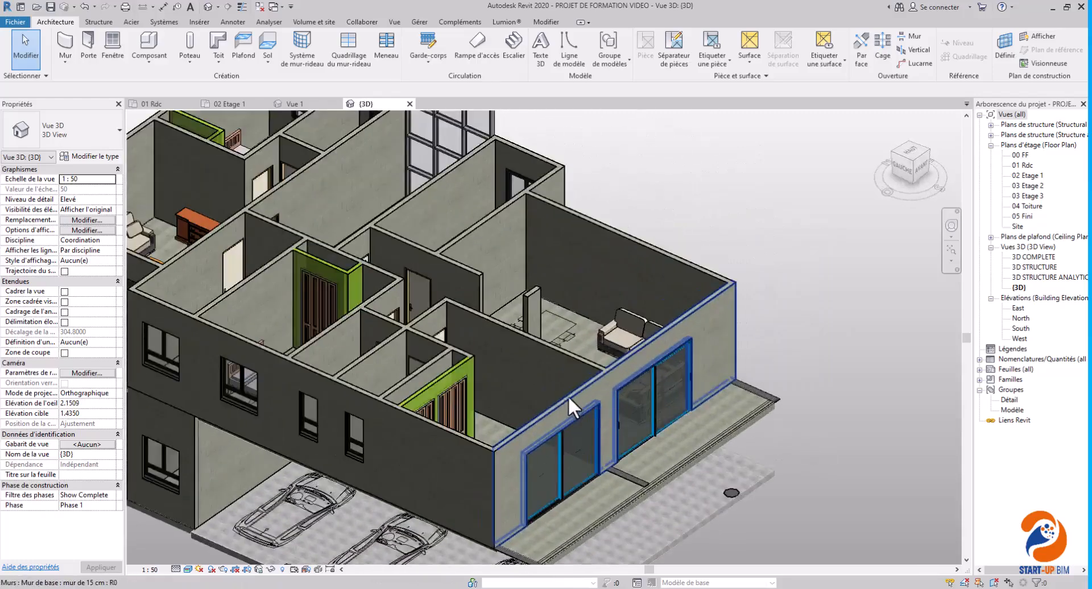
scroll(565, 398, "down", 3)
middle_click_drag(576, 385, 780, 365, "shift")
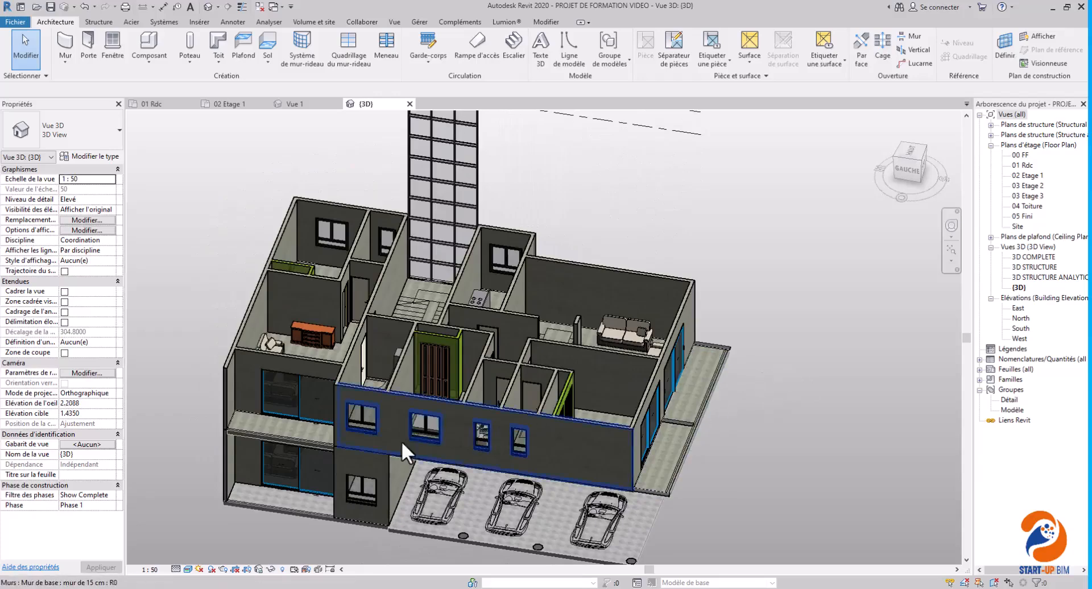
middle_click_drag(745, 444, 644, 433)
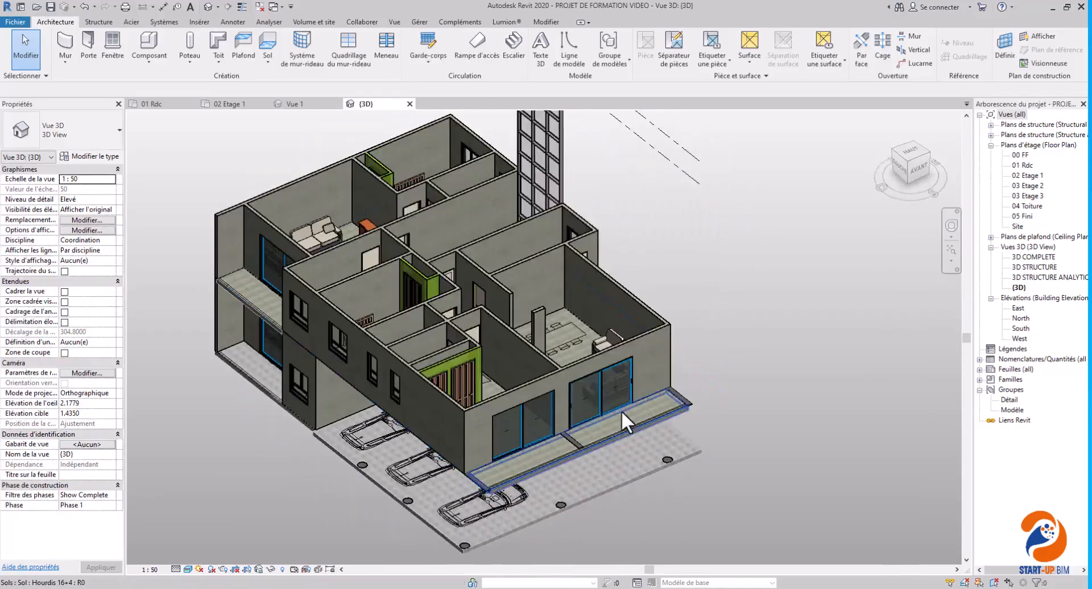
middle_click_drag(785, 408, 860, 469, "shift")
middle_click_drag(421, 433, 382, 402, "shift")
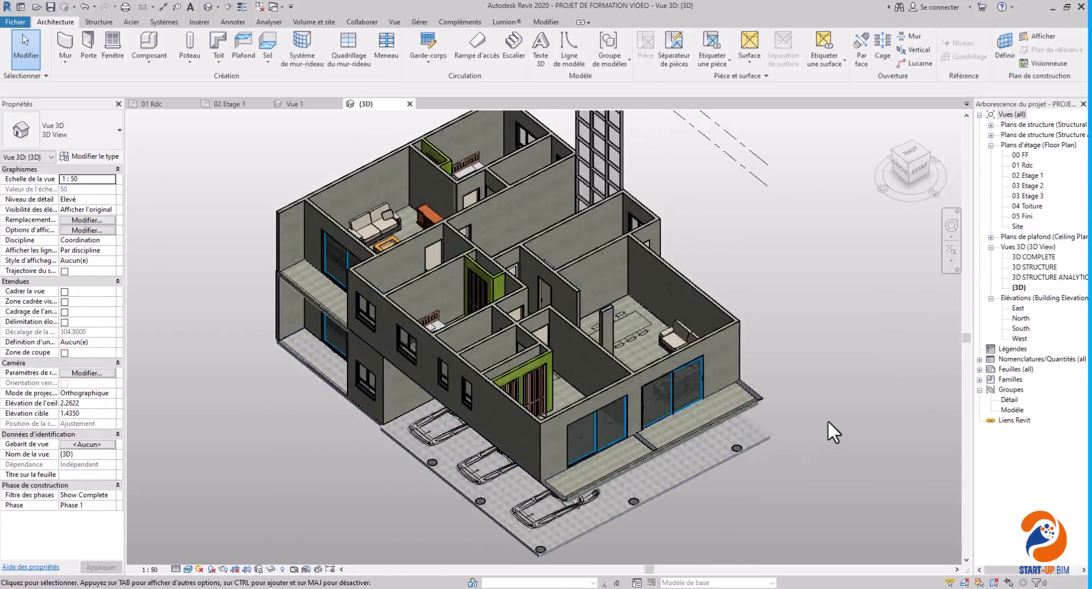
middle_click_drag(829, 422, 914, 462, "shift")
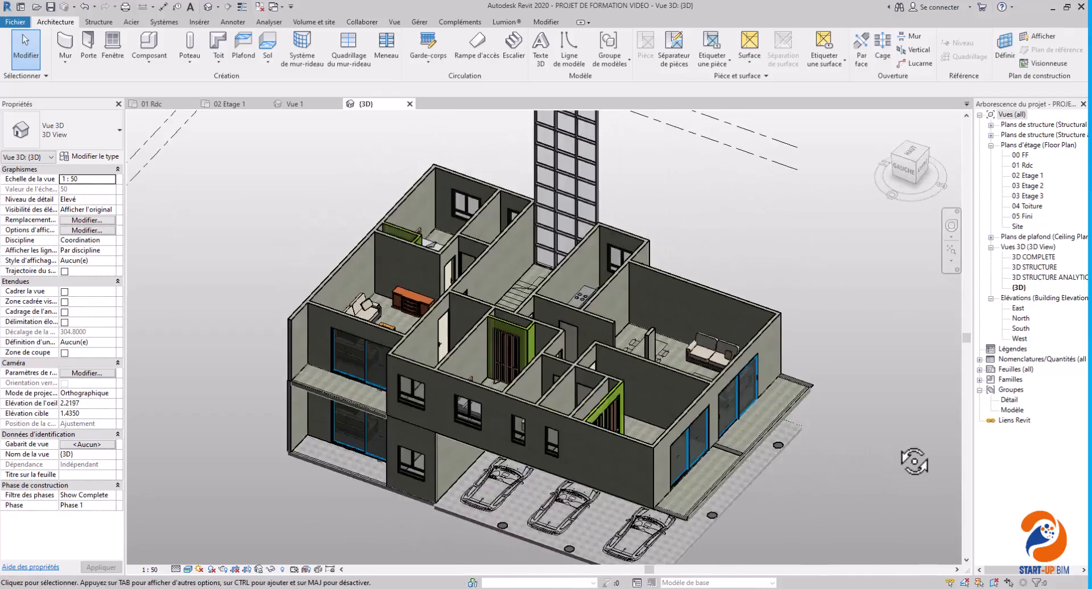